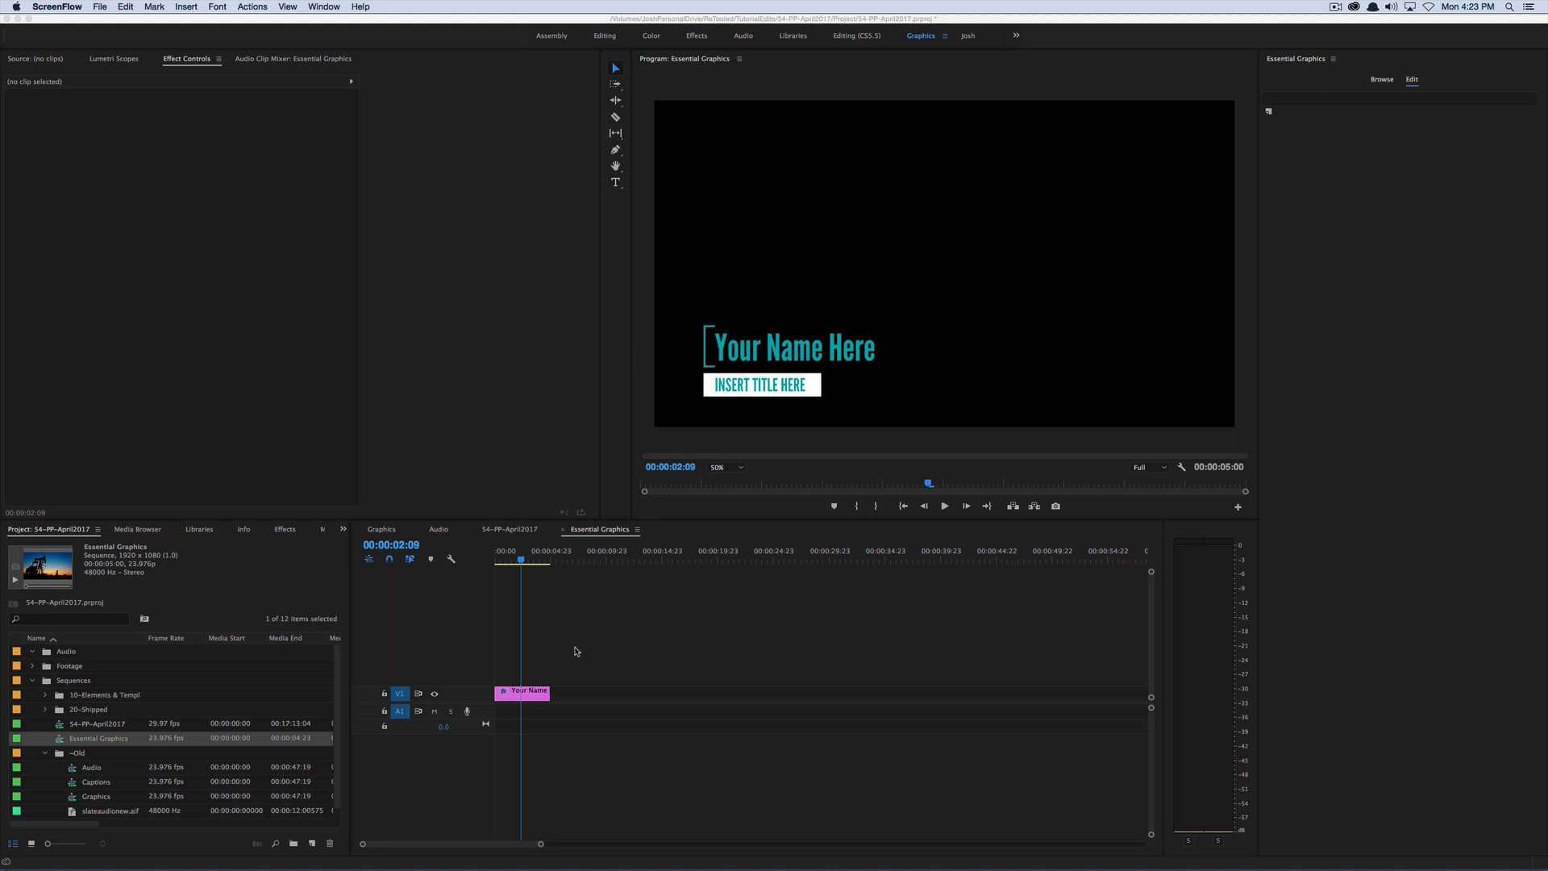
Select the graphic clip on the V1 track and examine its shape and text layers, finishing on Your Name Here
click(542, 692)
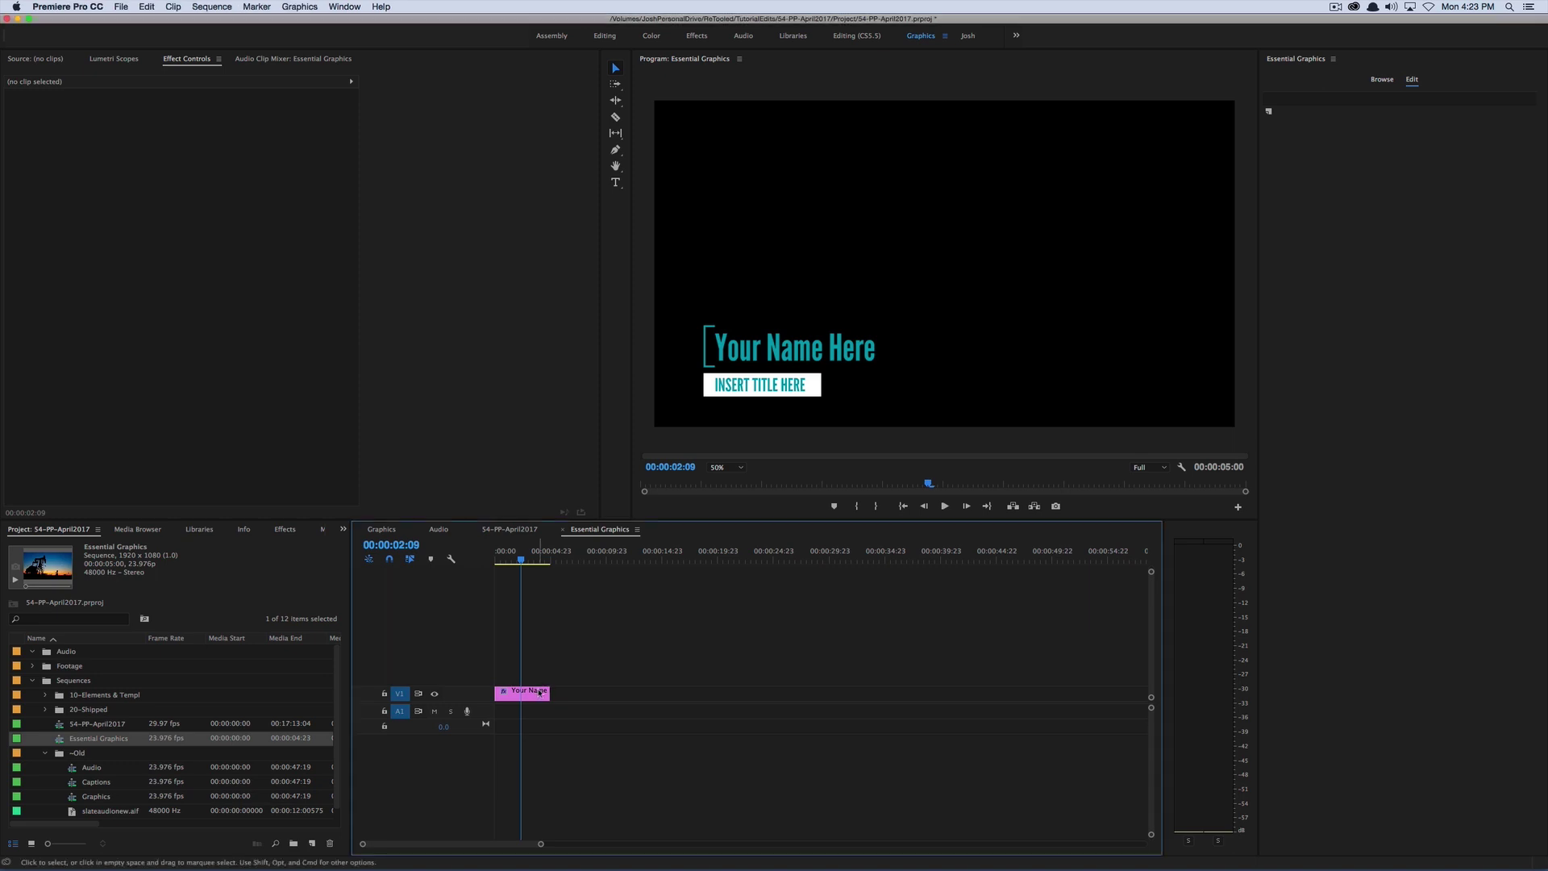
click(542, 692)
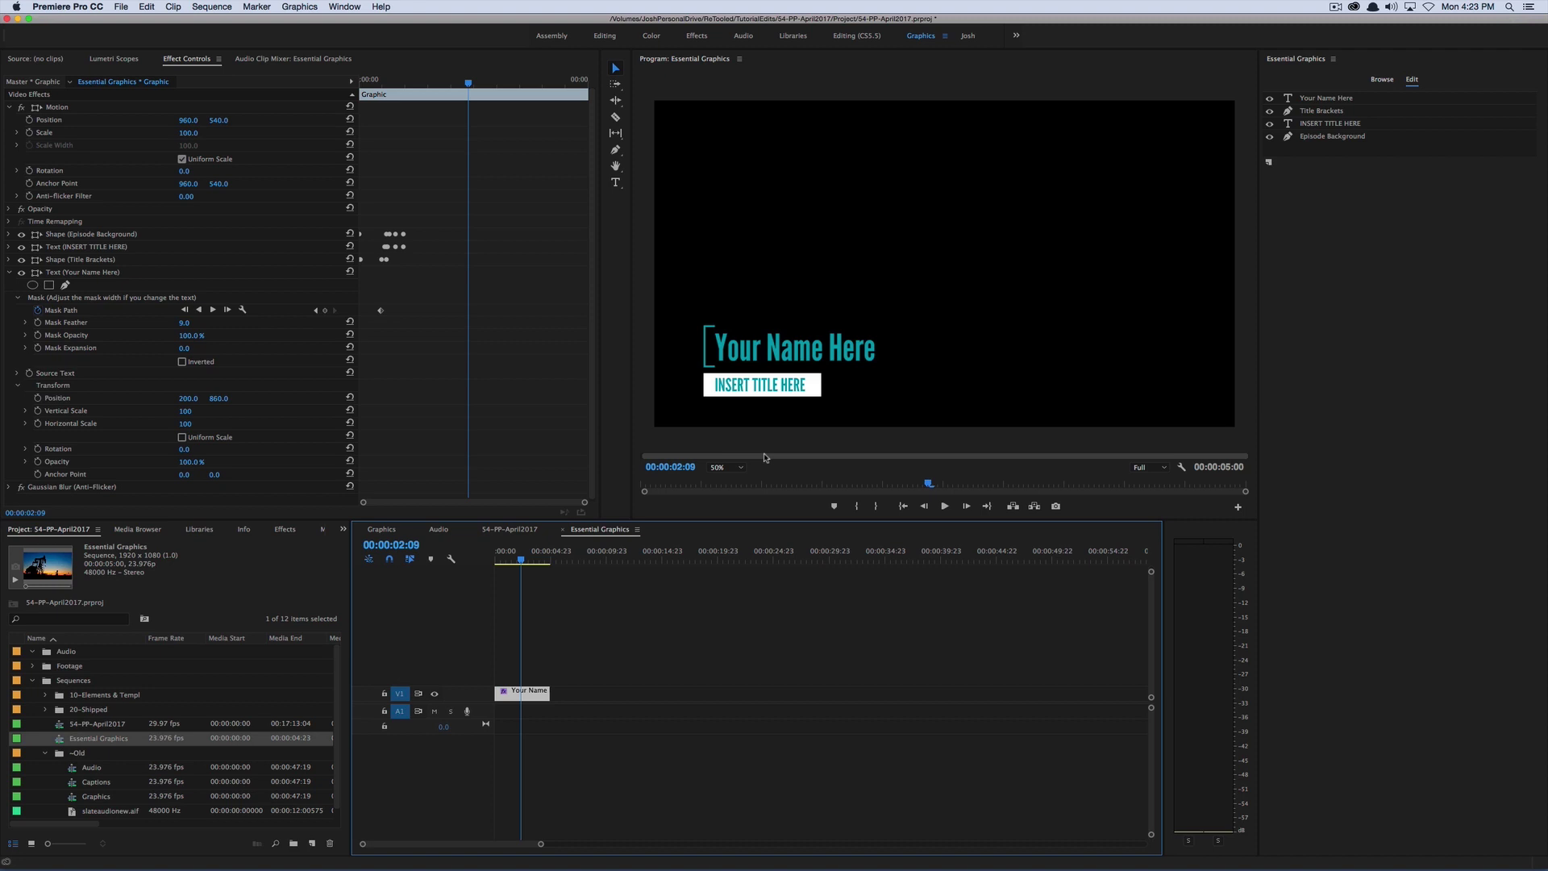
click(1342, 137)
click(1331, 124)
click(1320, 111)
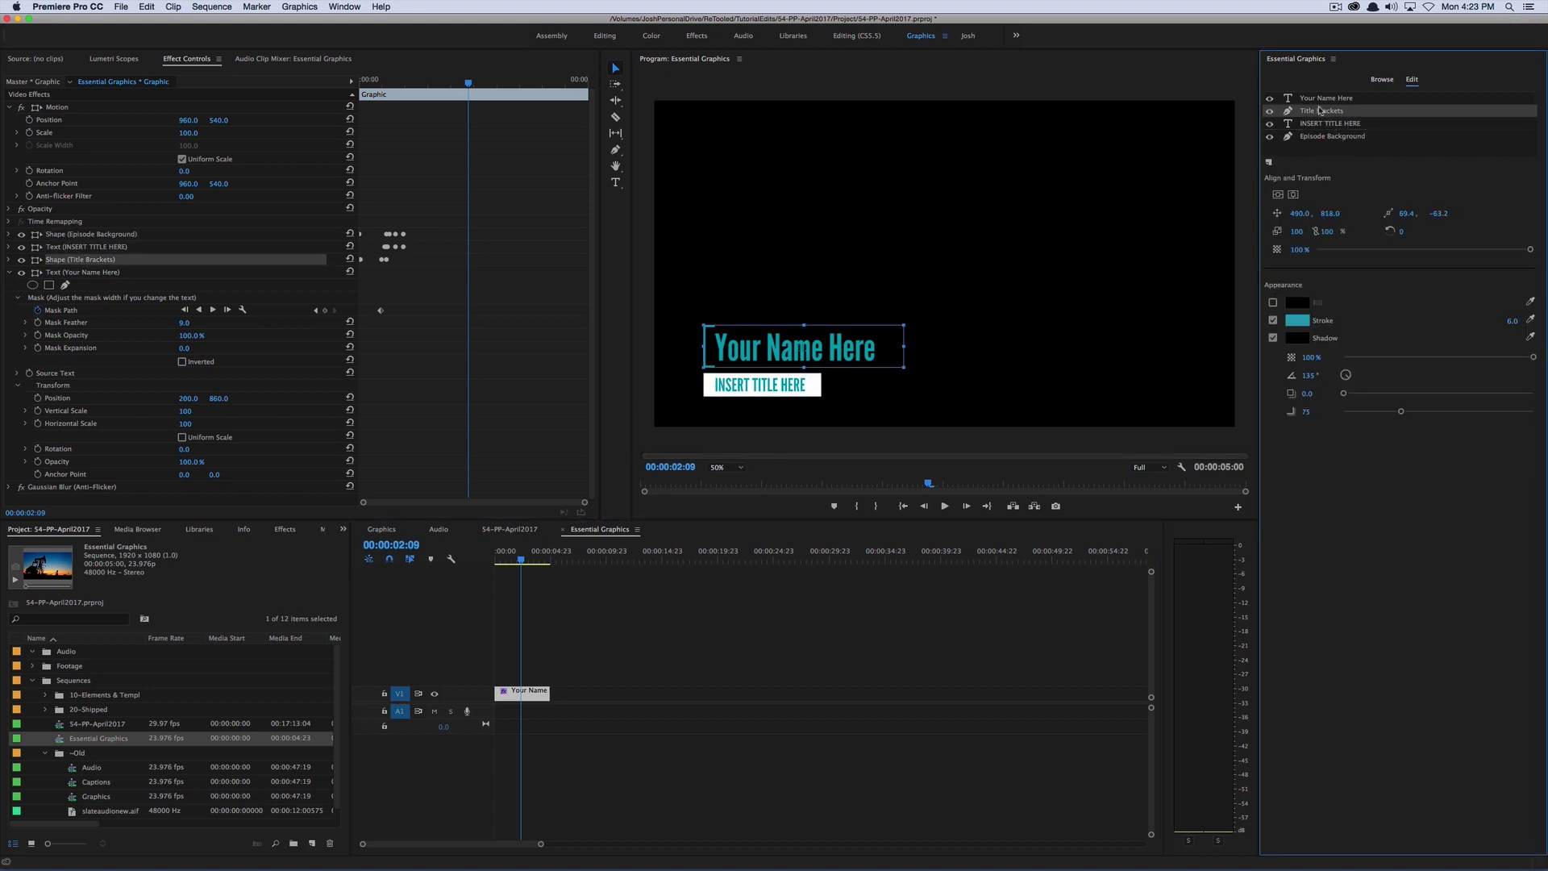
click(1326, 99)
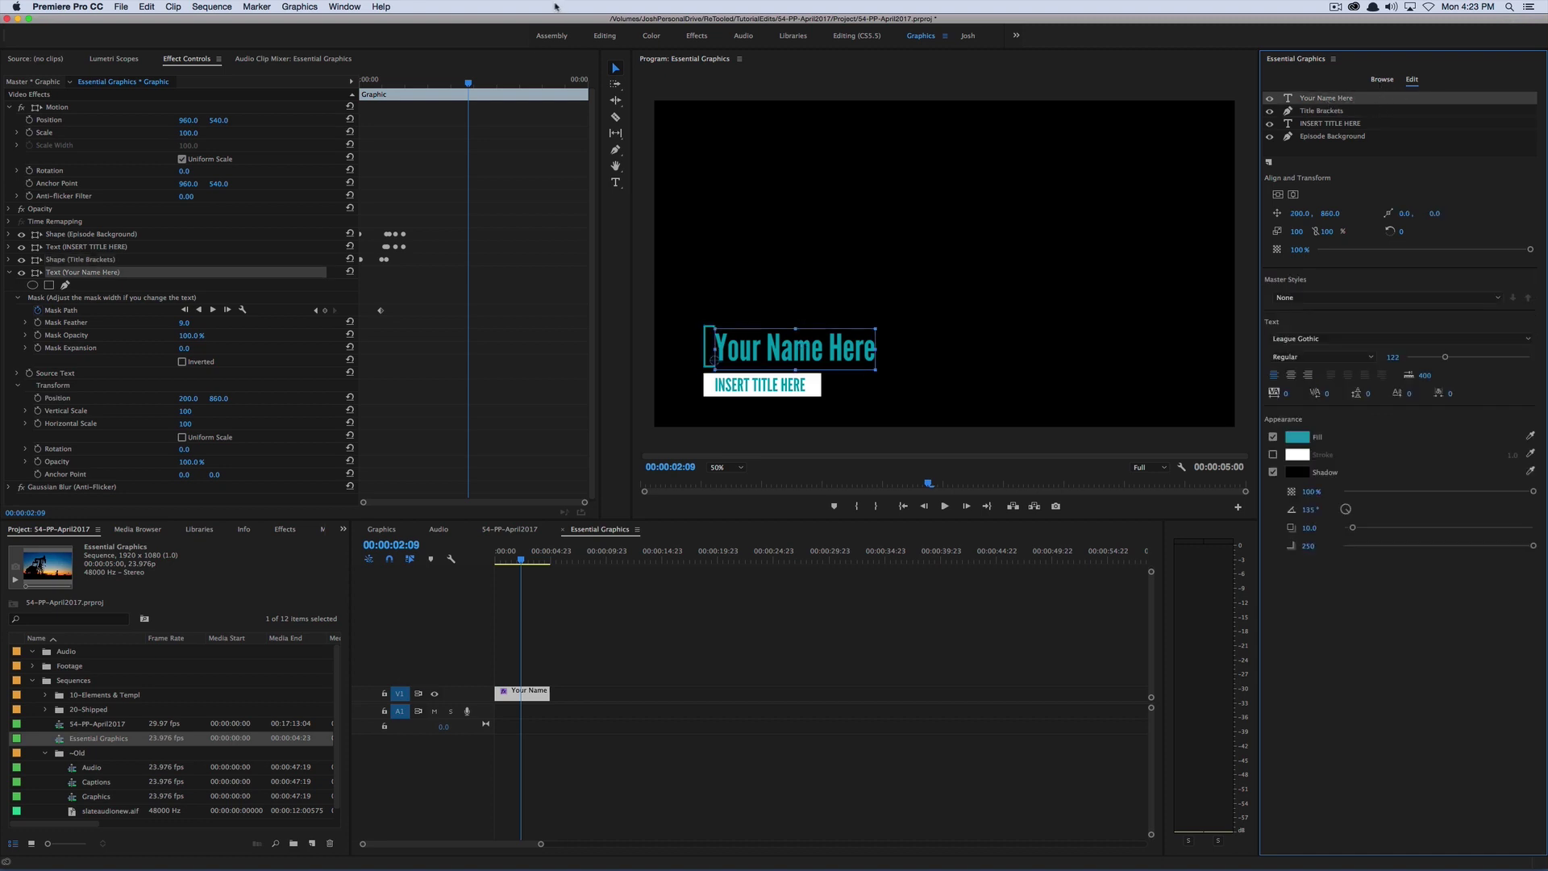
Export the graphic as a motion graphics template named Lower Third with Essential Graphics as the destination
click(299, 7)
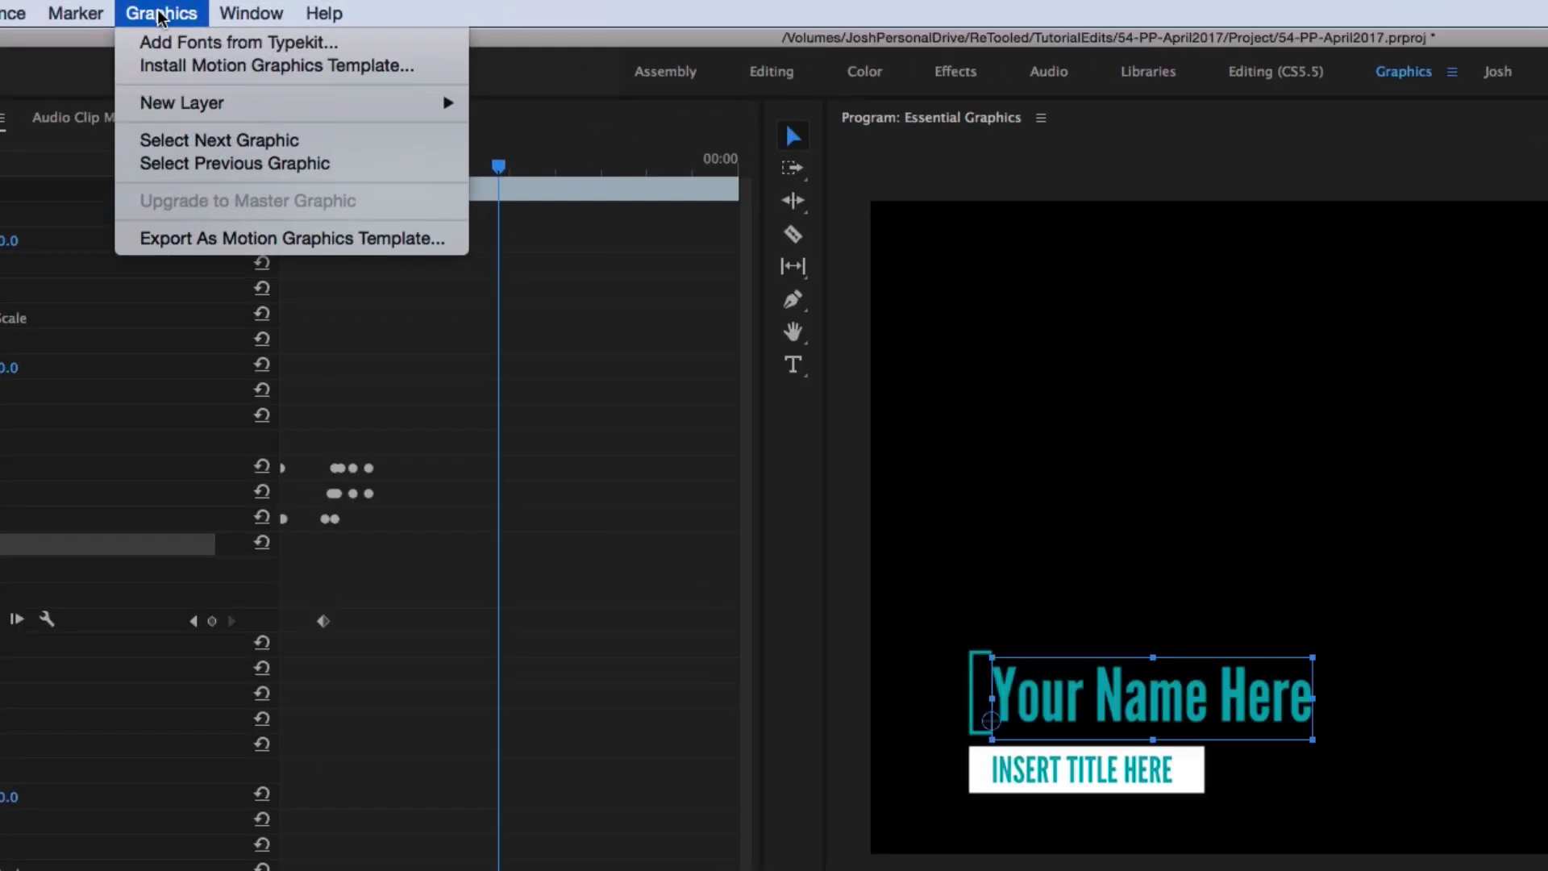
click(269, 238)
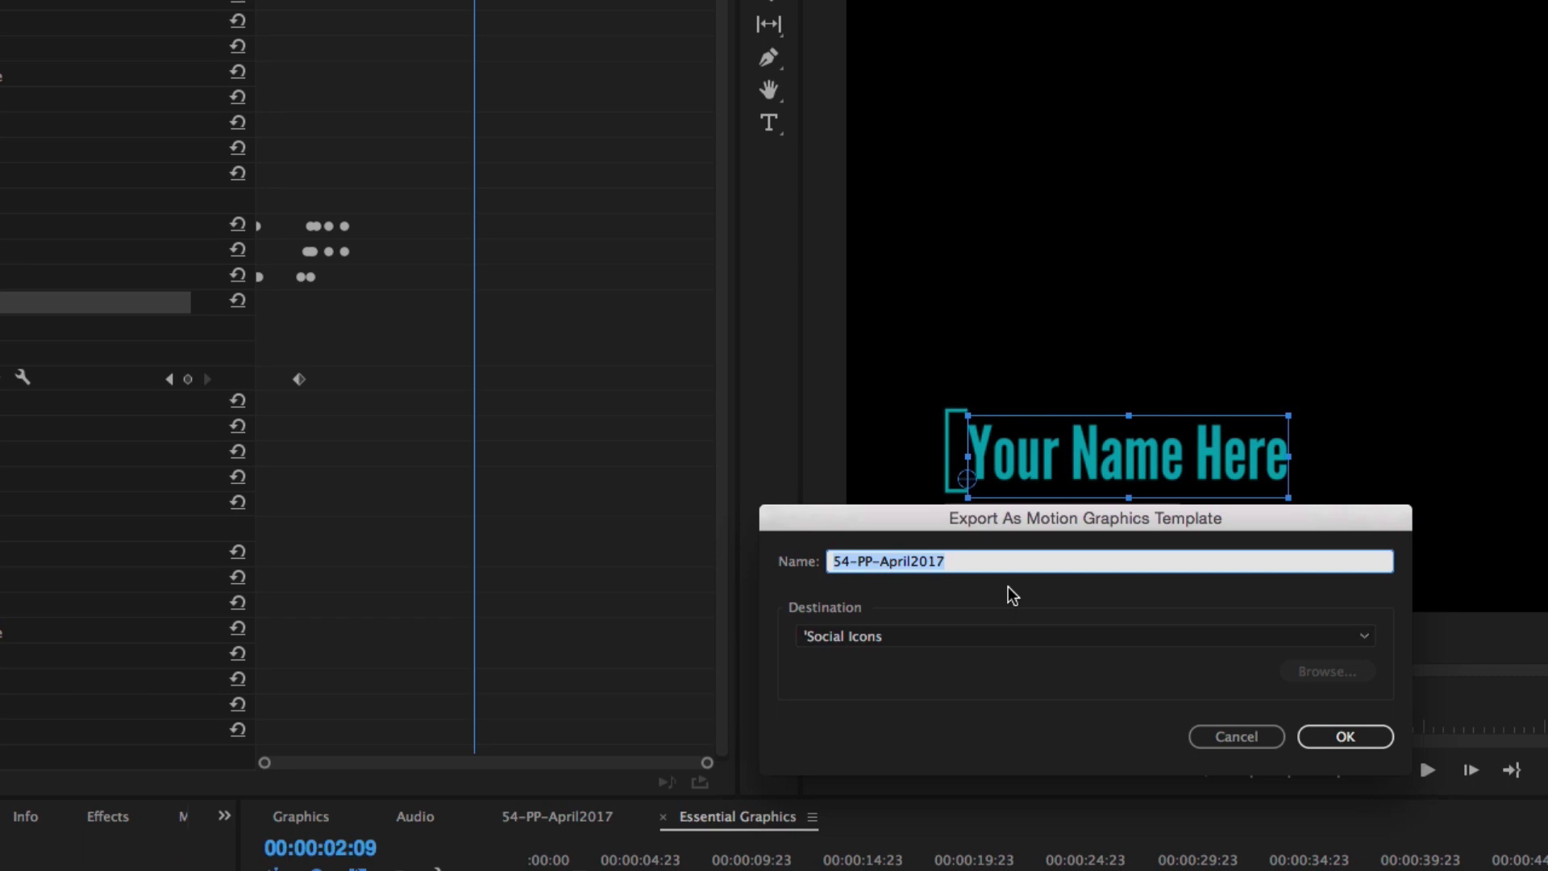
text(Lower Third)
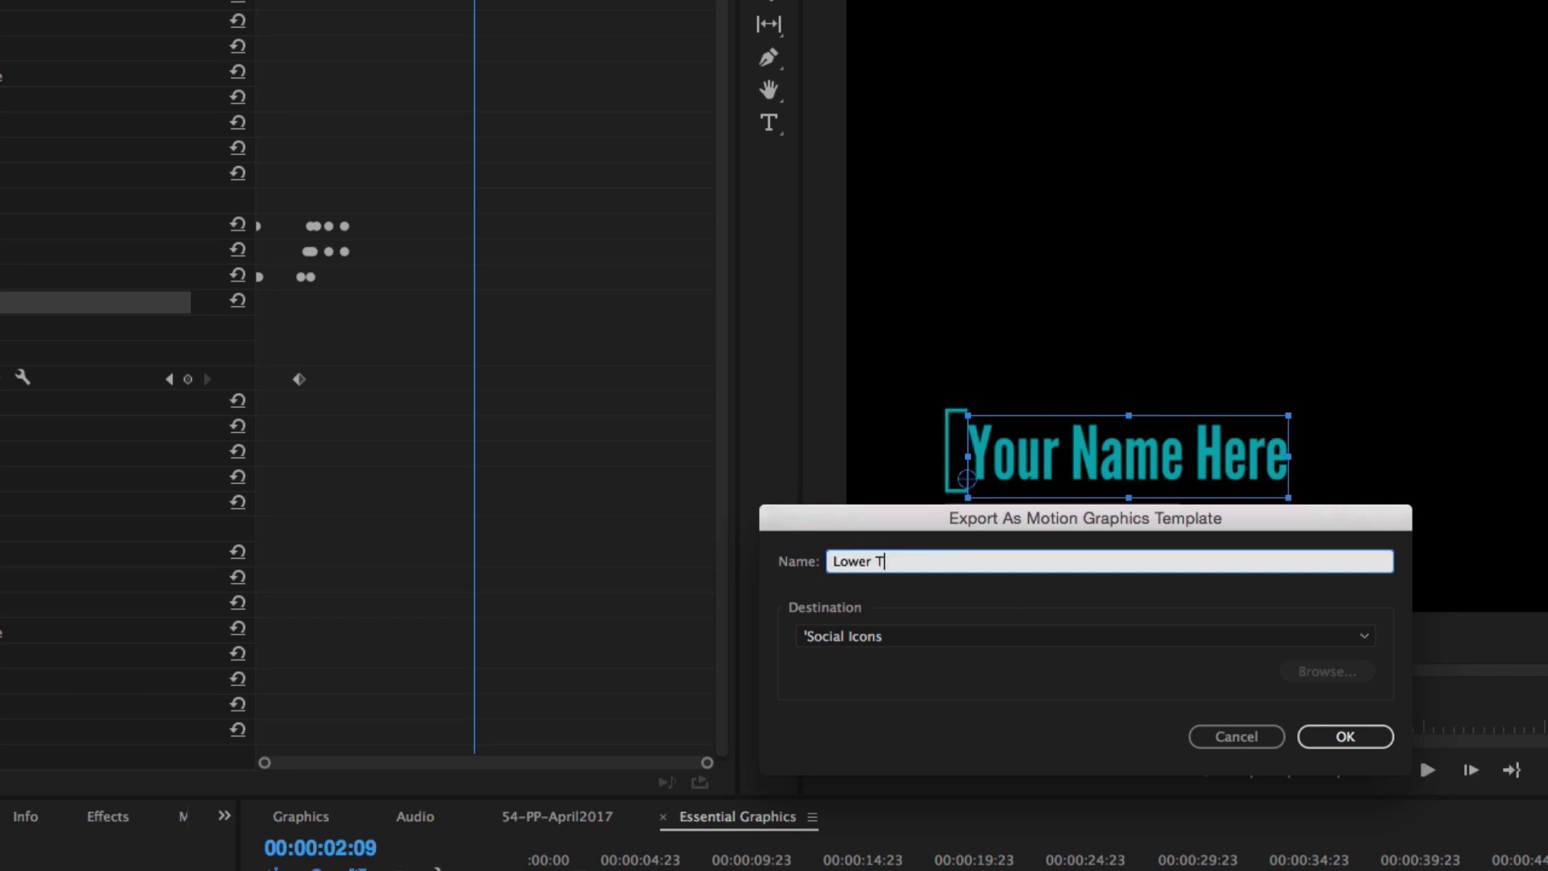
click(976, 637)
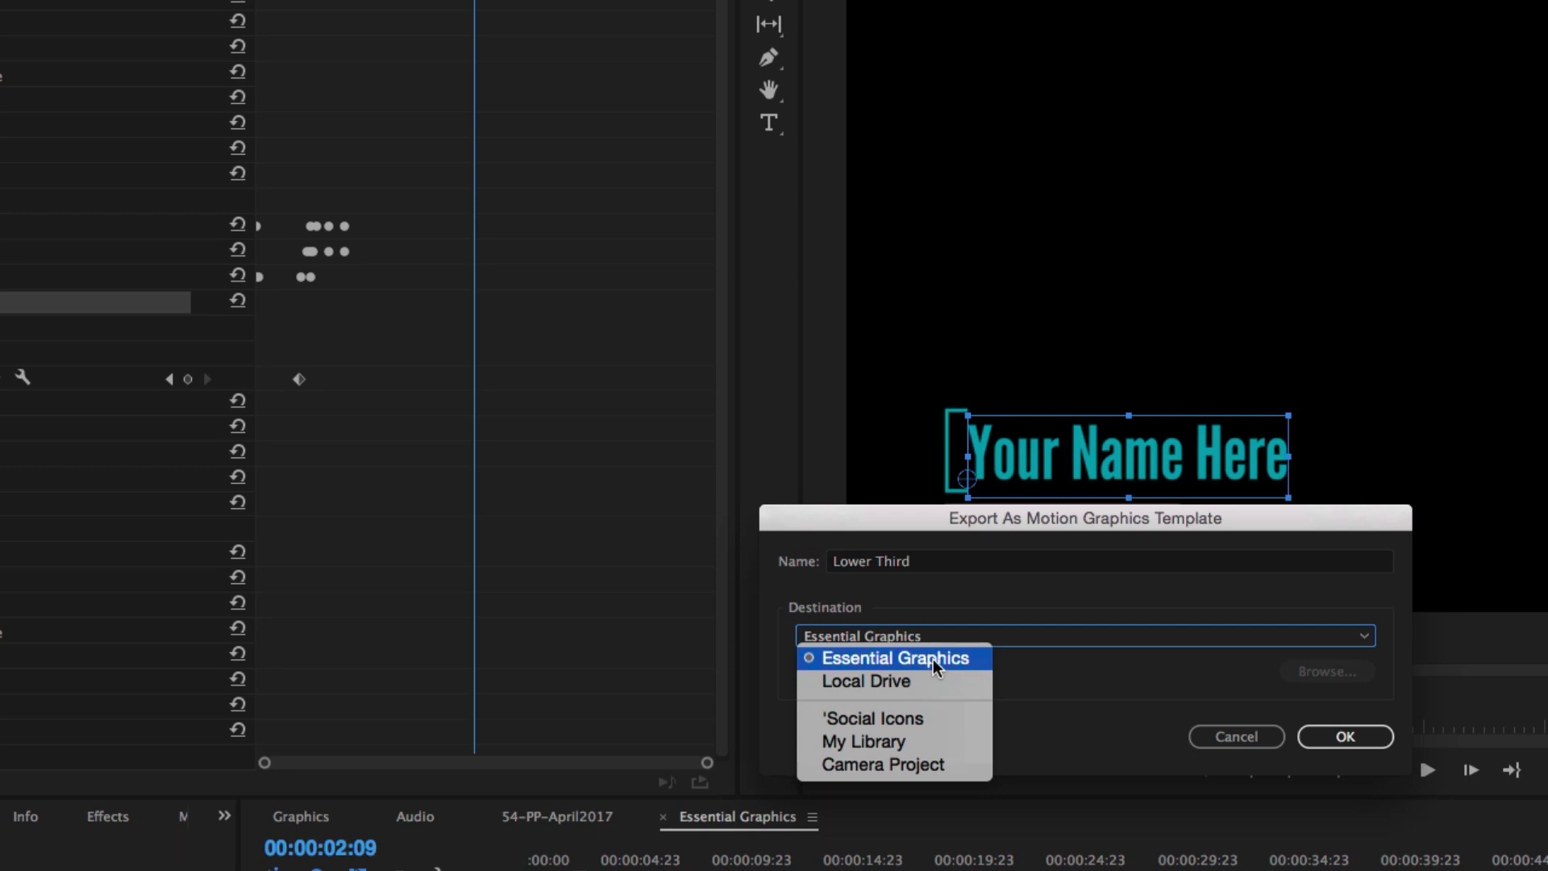
click(964, 661)
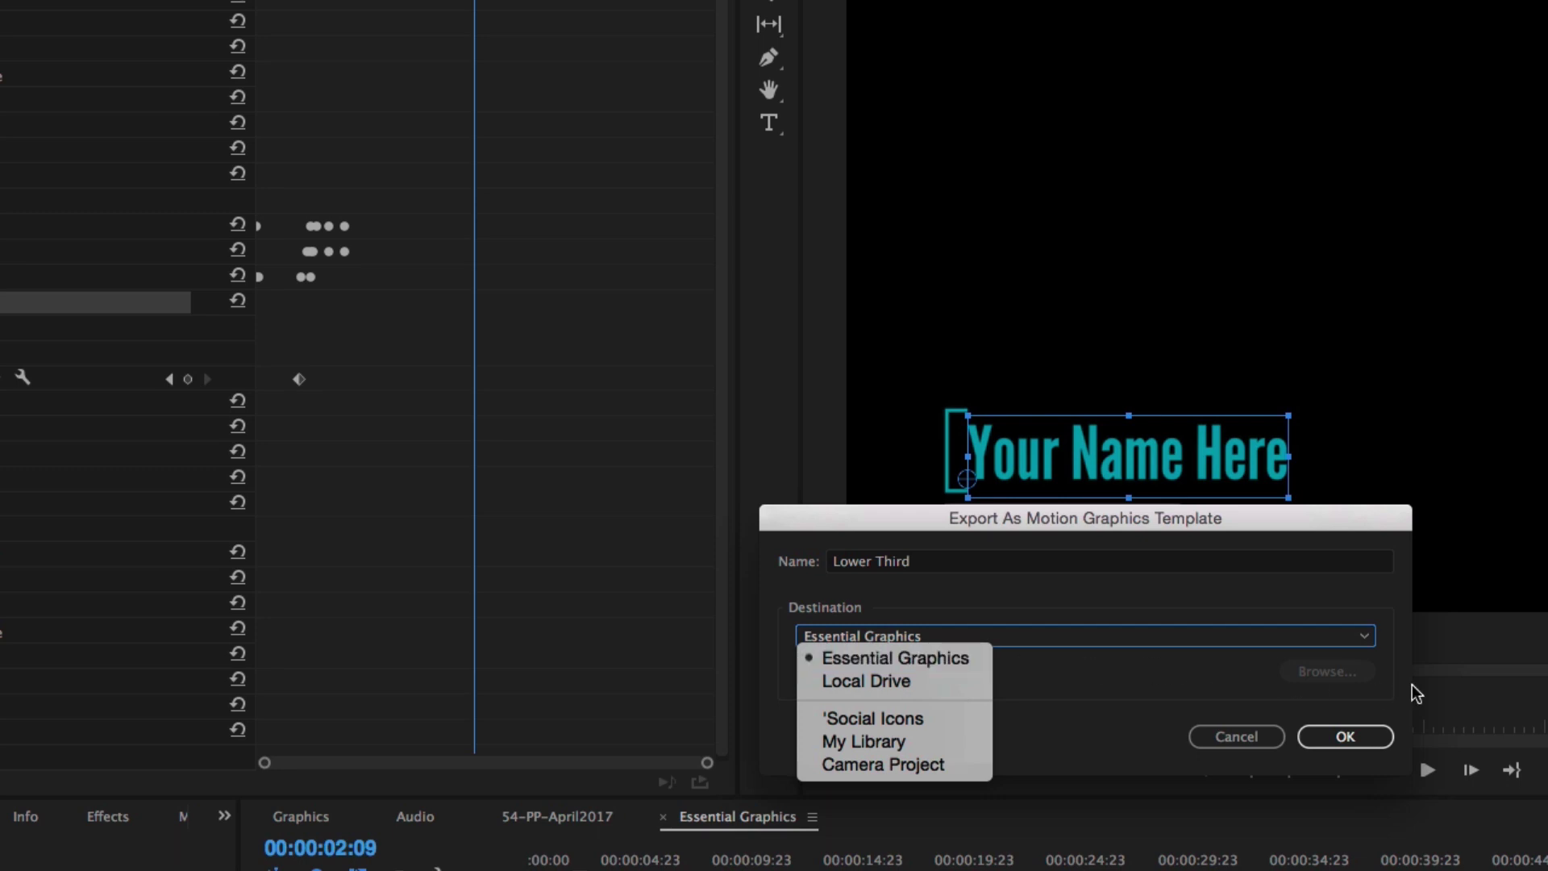
click(1346, 737)
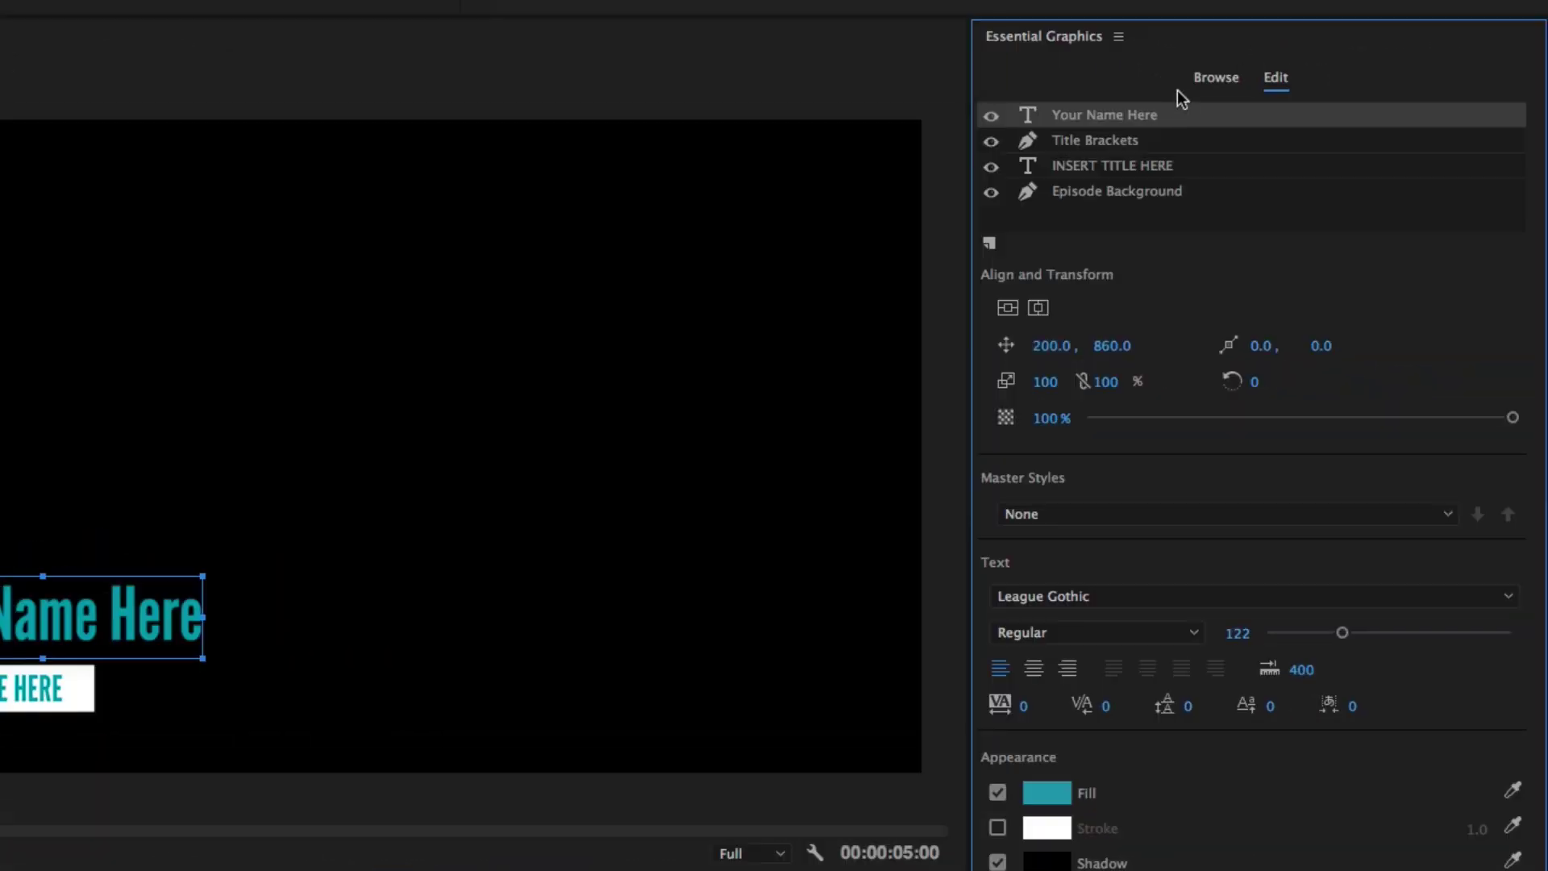
Browse the root folder of the Essential Graphics templates and select the Lower Third template
click(1201, 74)
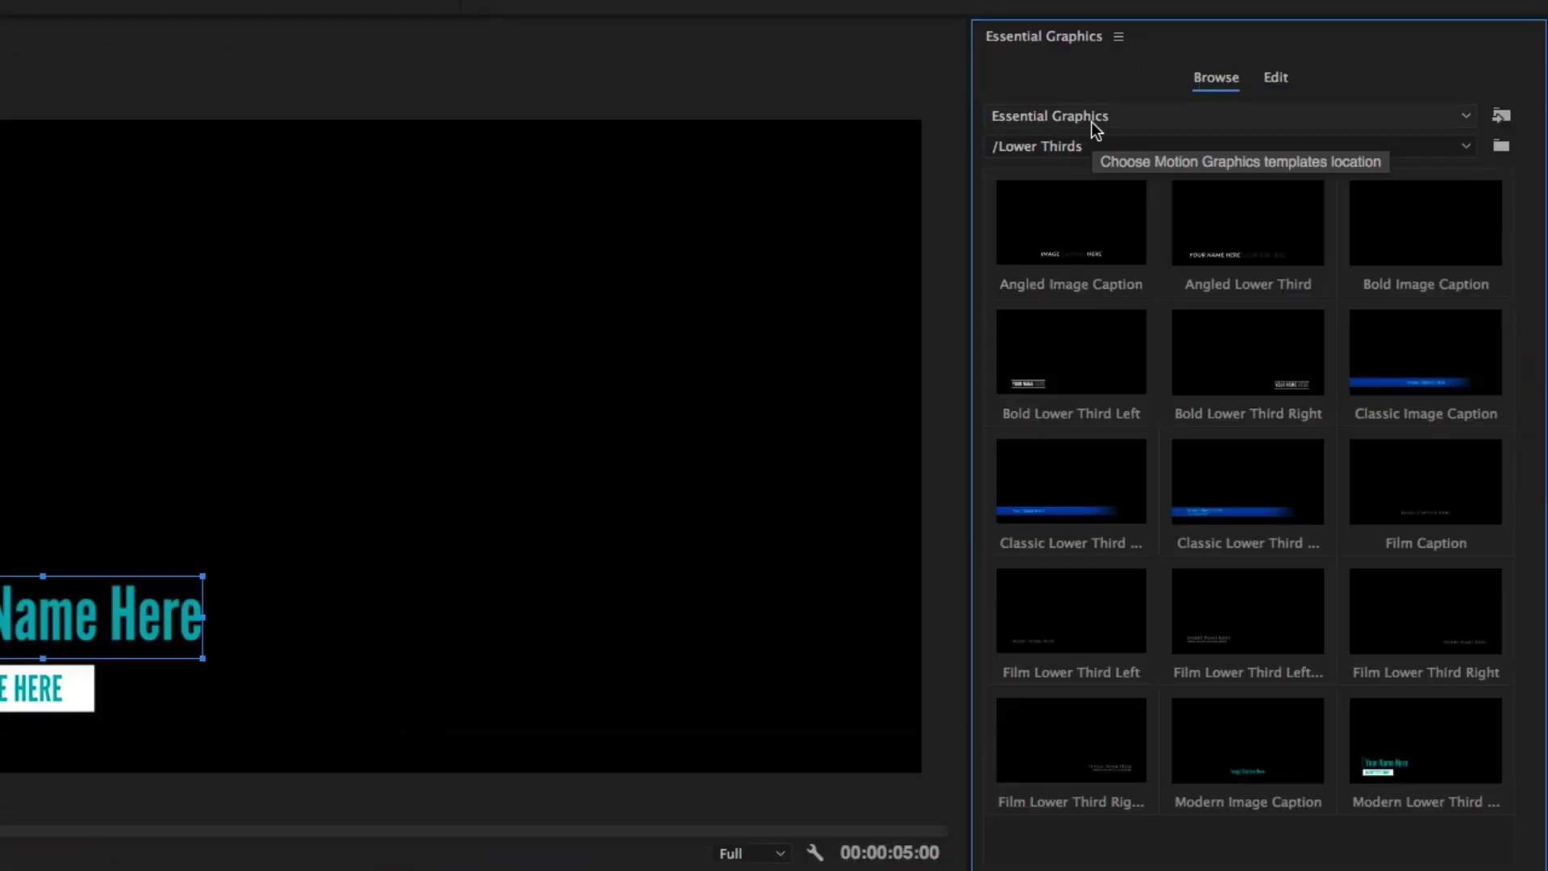
click(1066, 147)
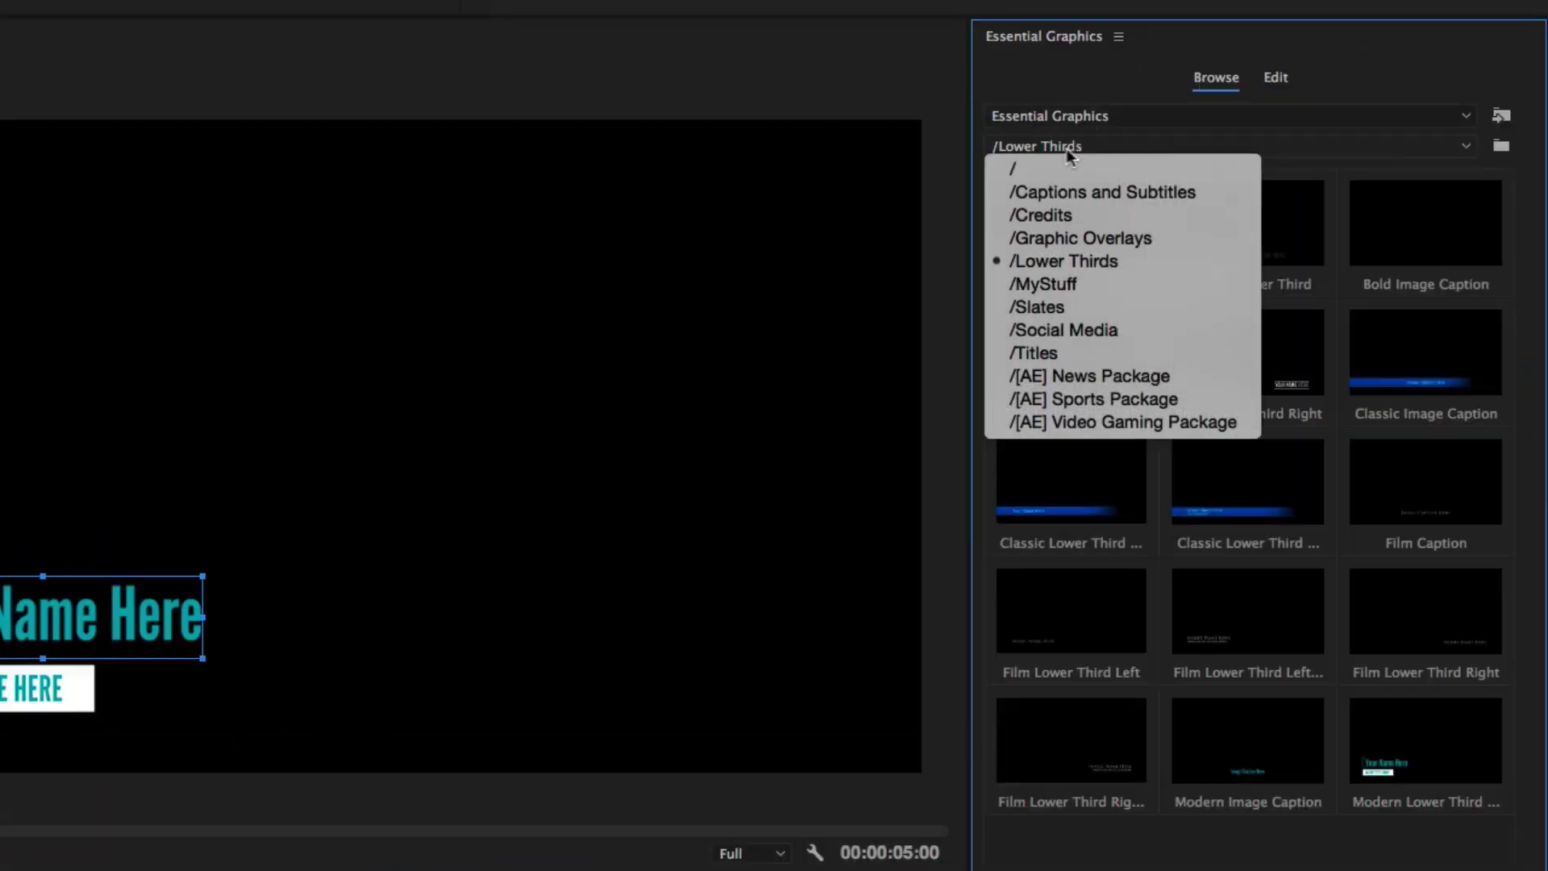
click(1014, 168)
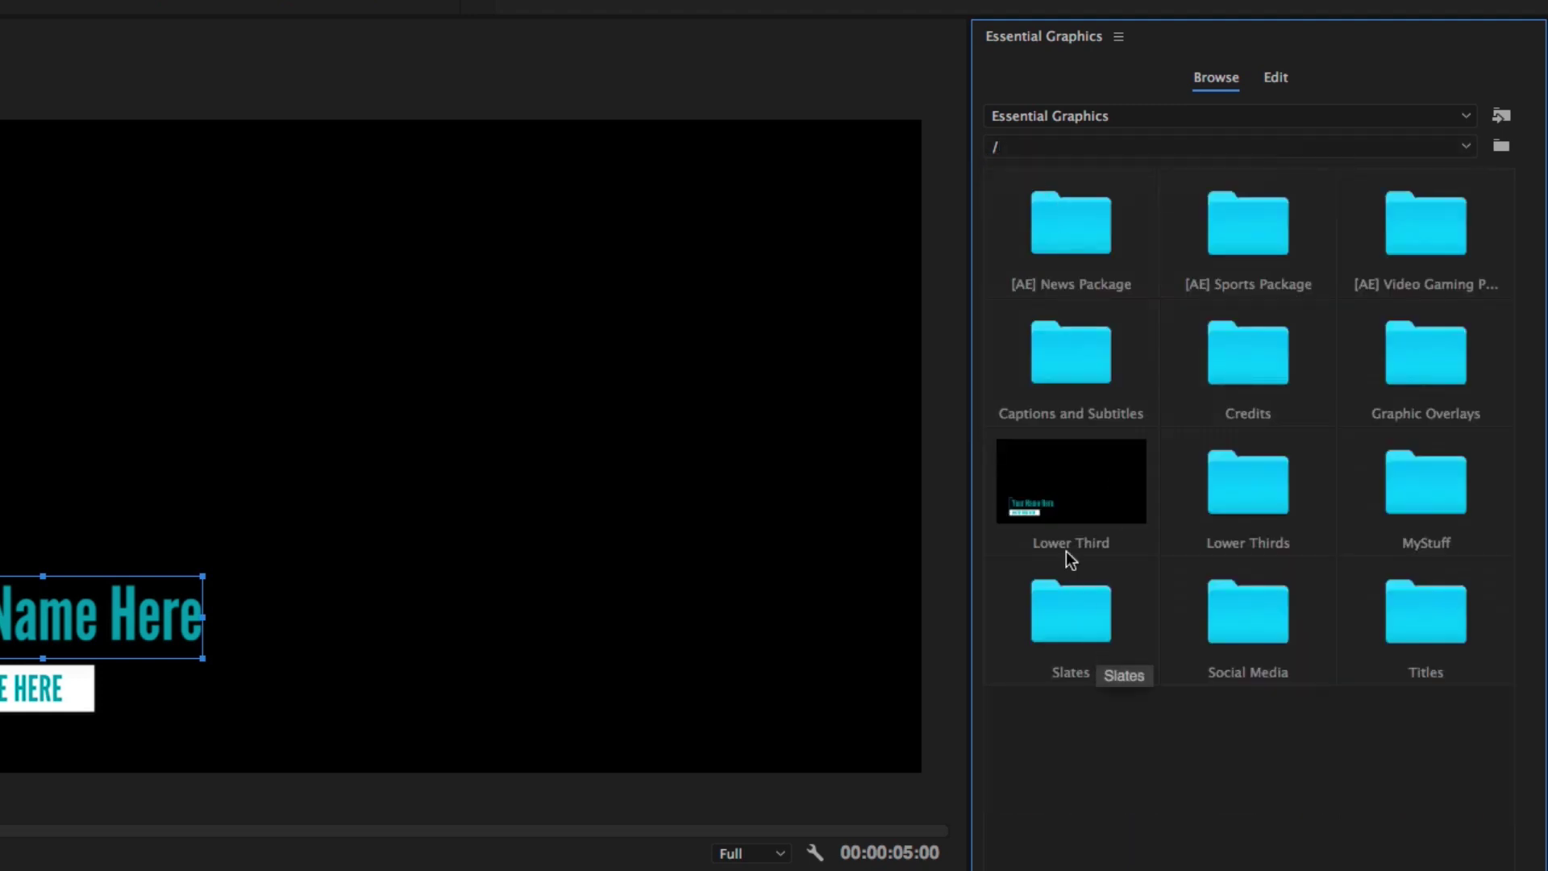
click(1058, 501)
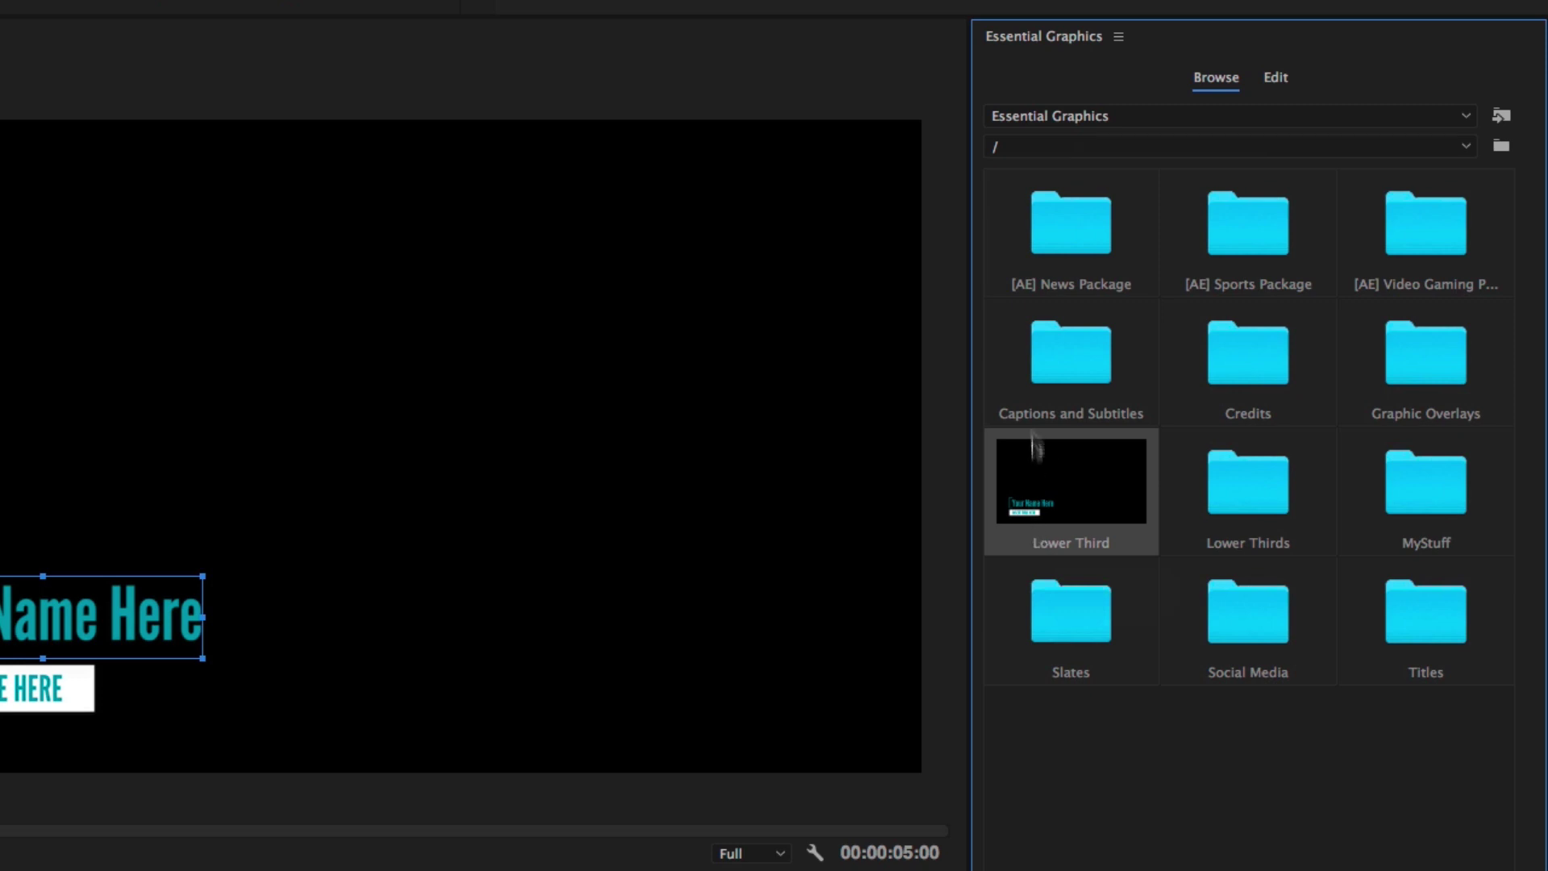
right_click(1070, 491)
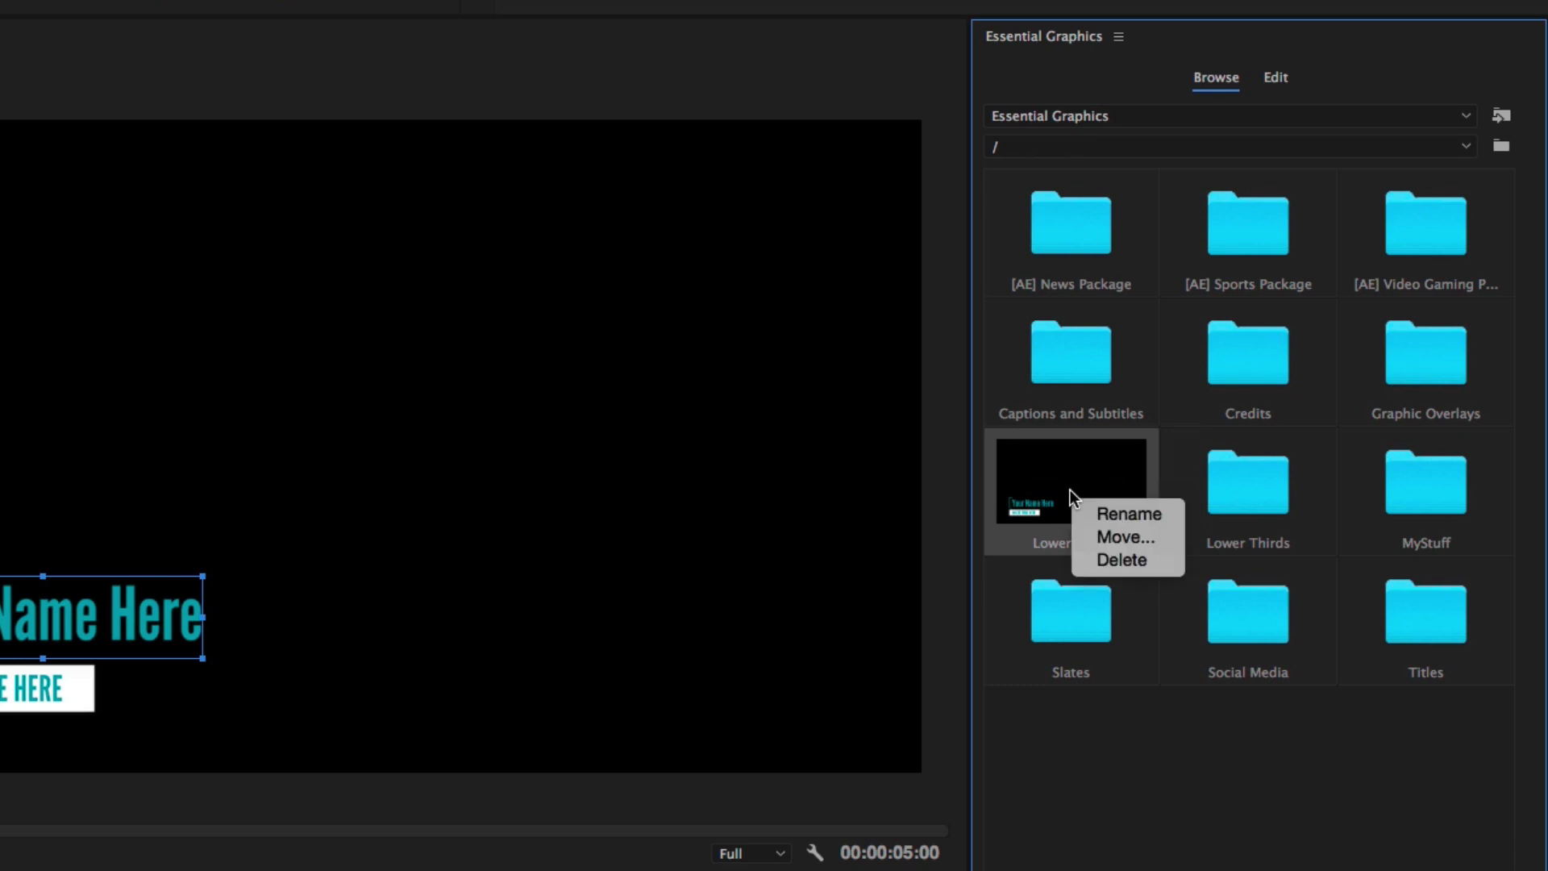
click(1141, 540)
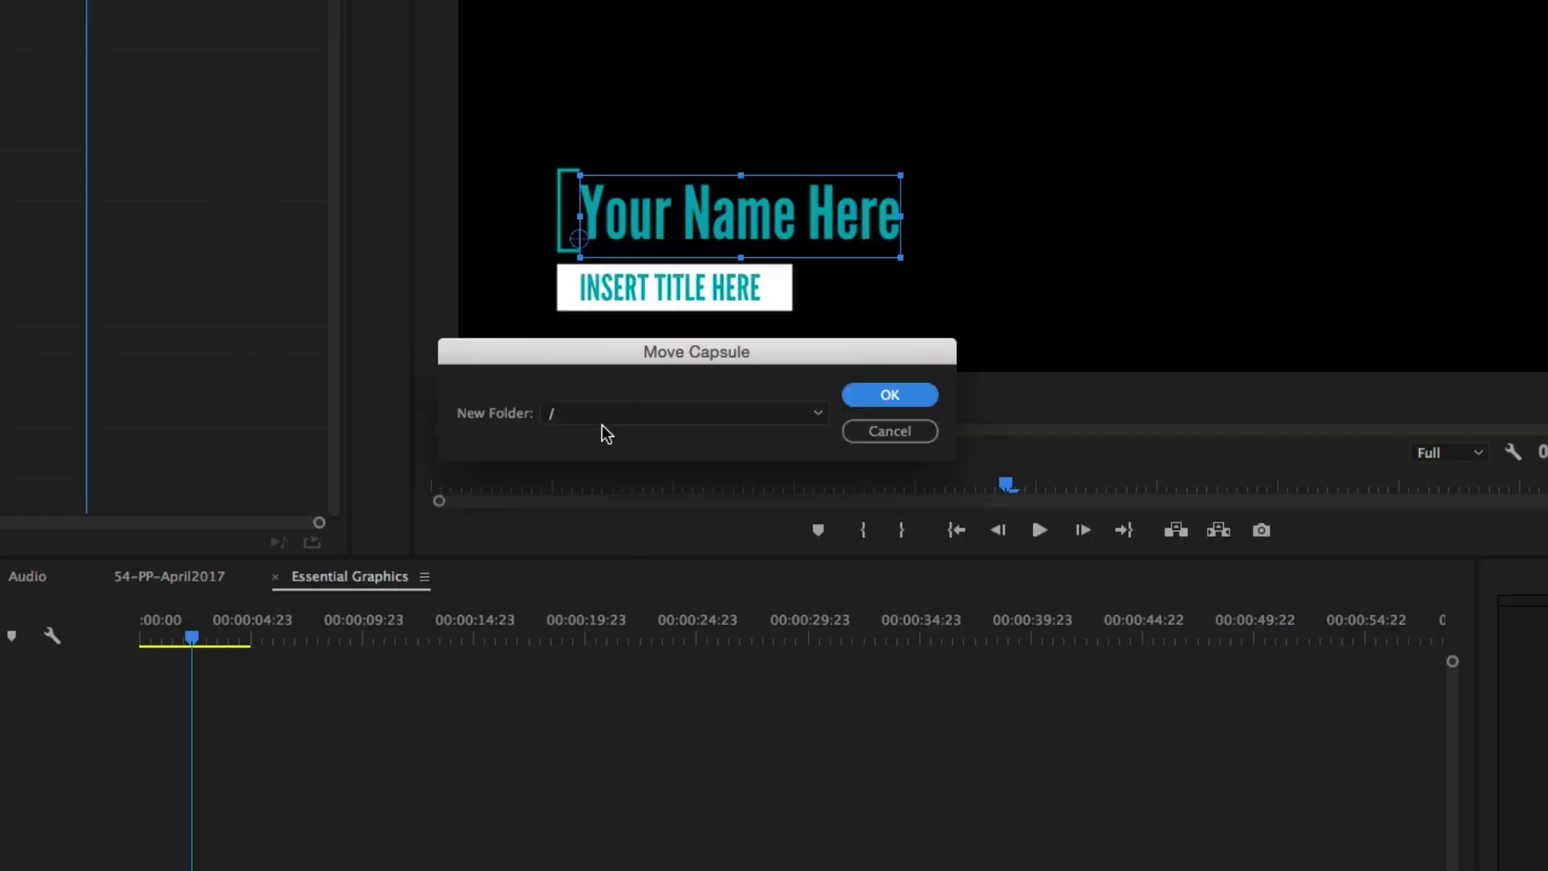
click(602, 425)
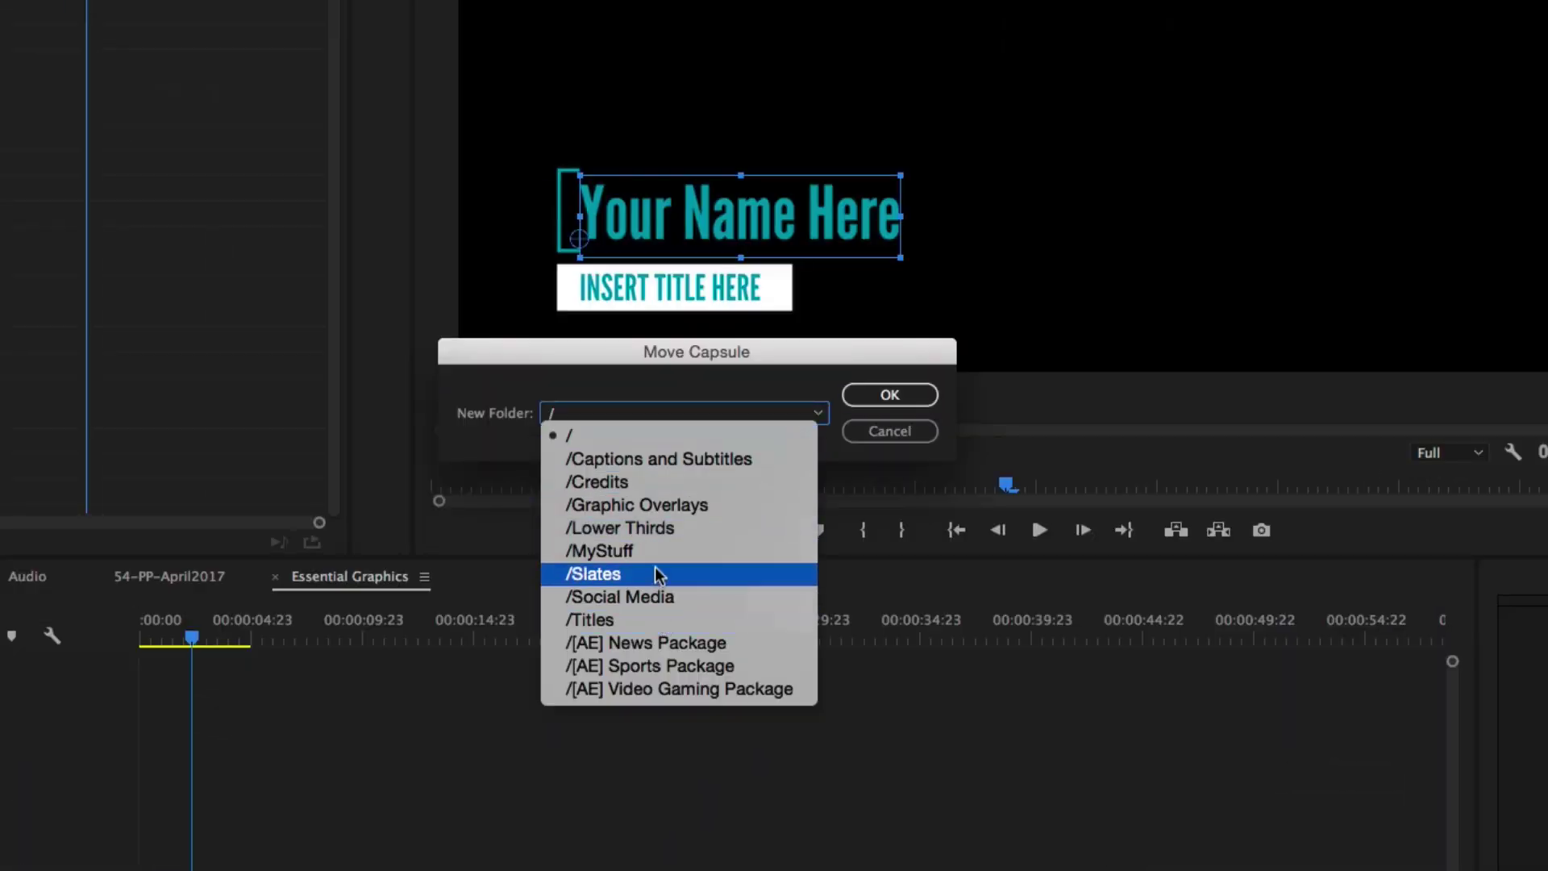
click(646, 370)
click(887, 433)
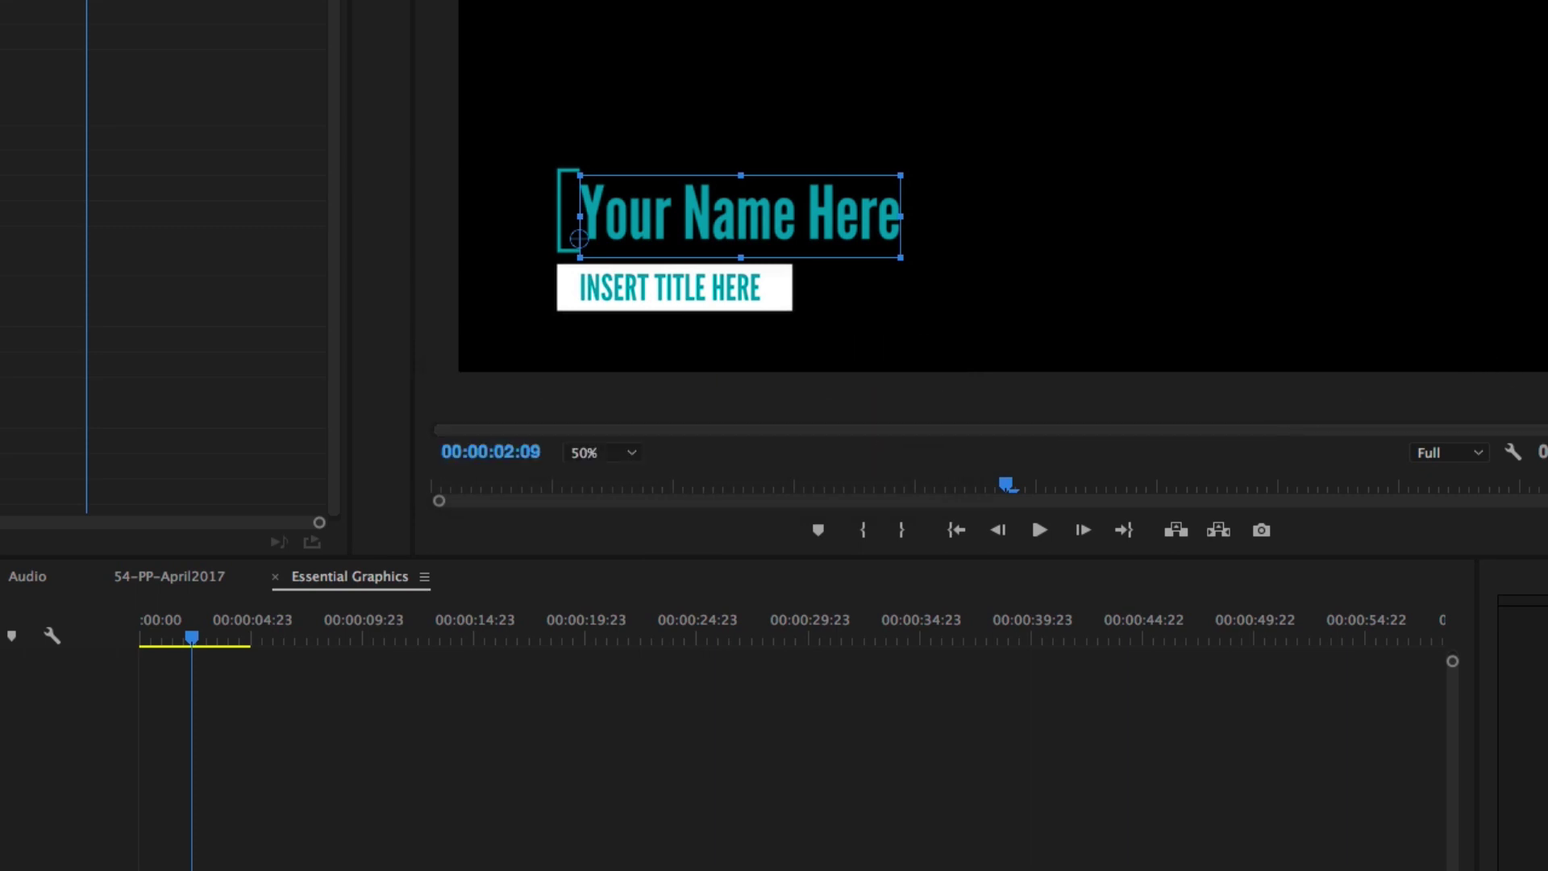
Delete the Lower Third template from the Essential Graphics root folder
right_click(1077, 516)
click(1122, 572)
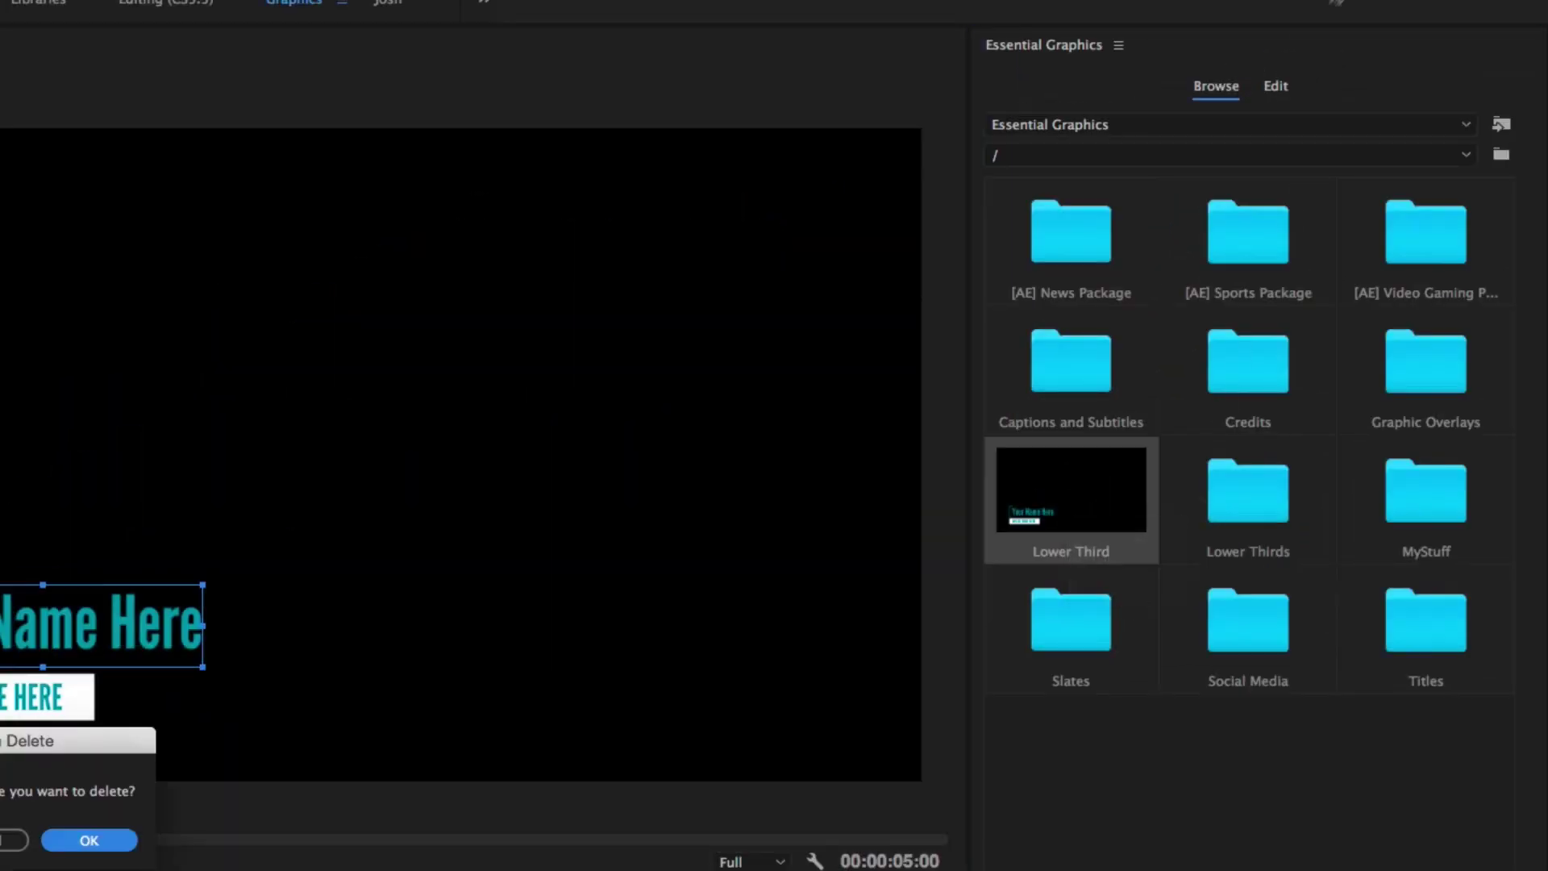
click(103, 839)
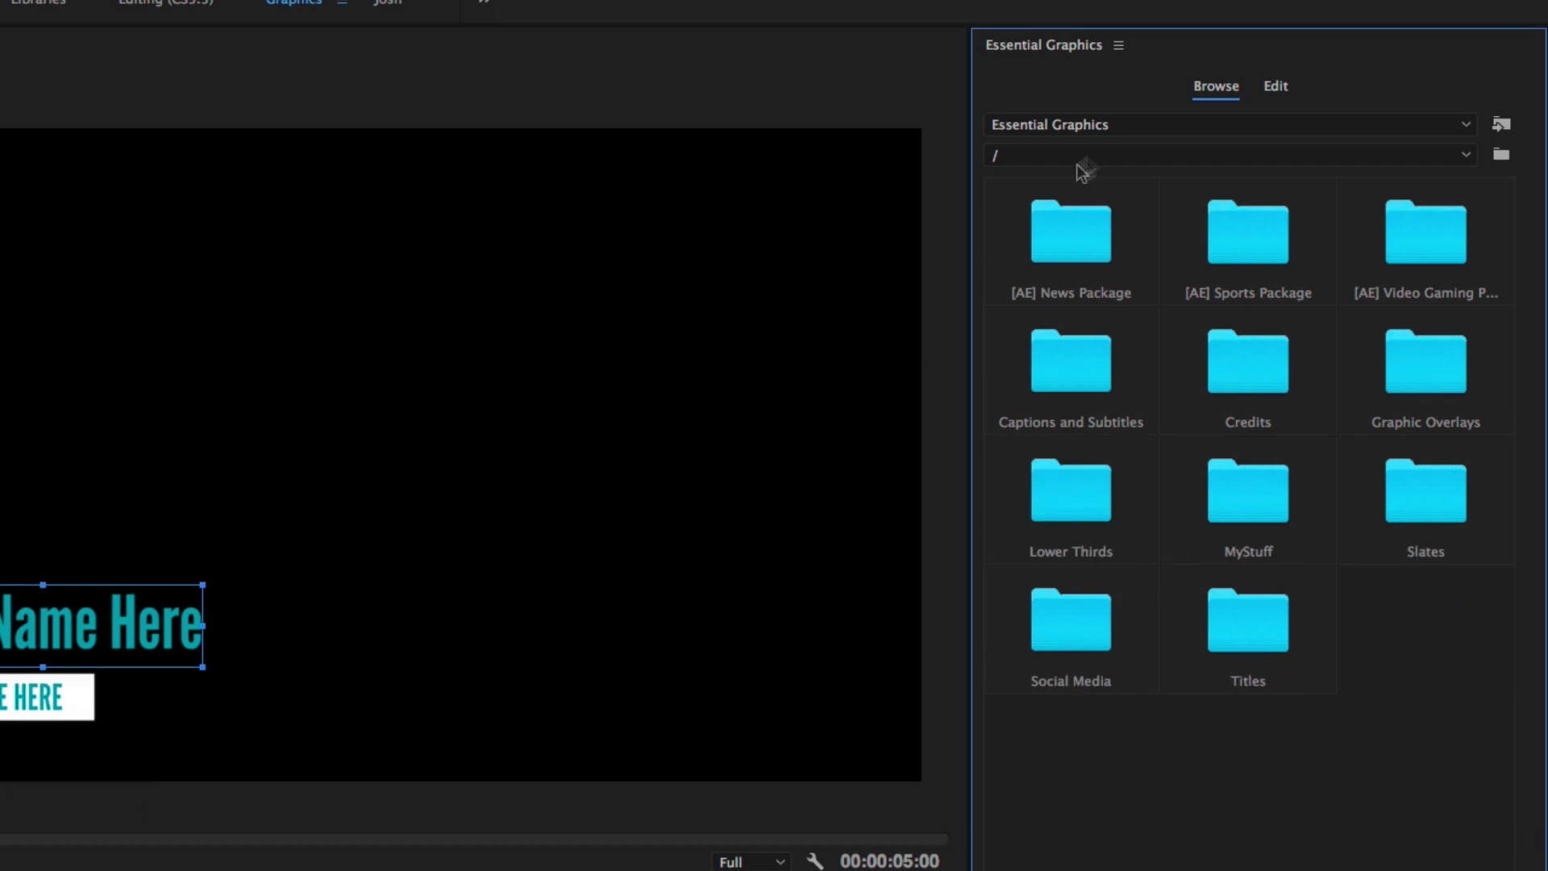
Set up a motion graphics template export of the graphic named Lower Third with Local Drive as the destination
click(1276, 85)
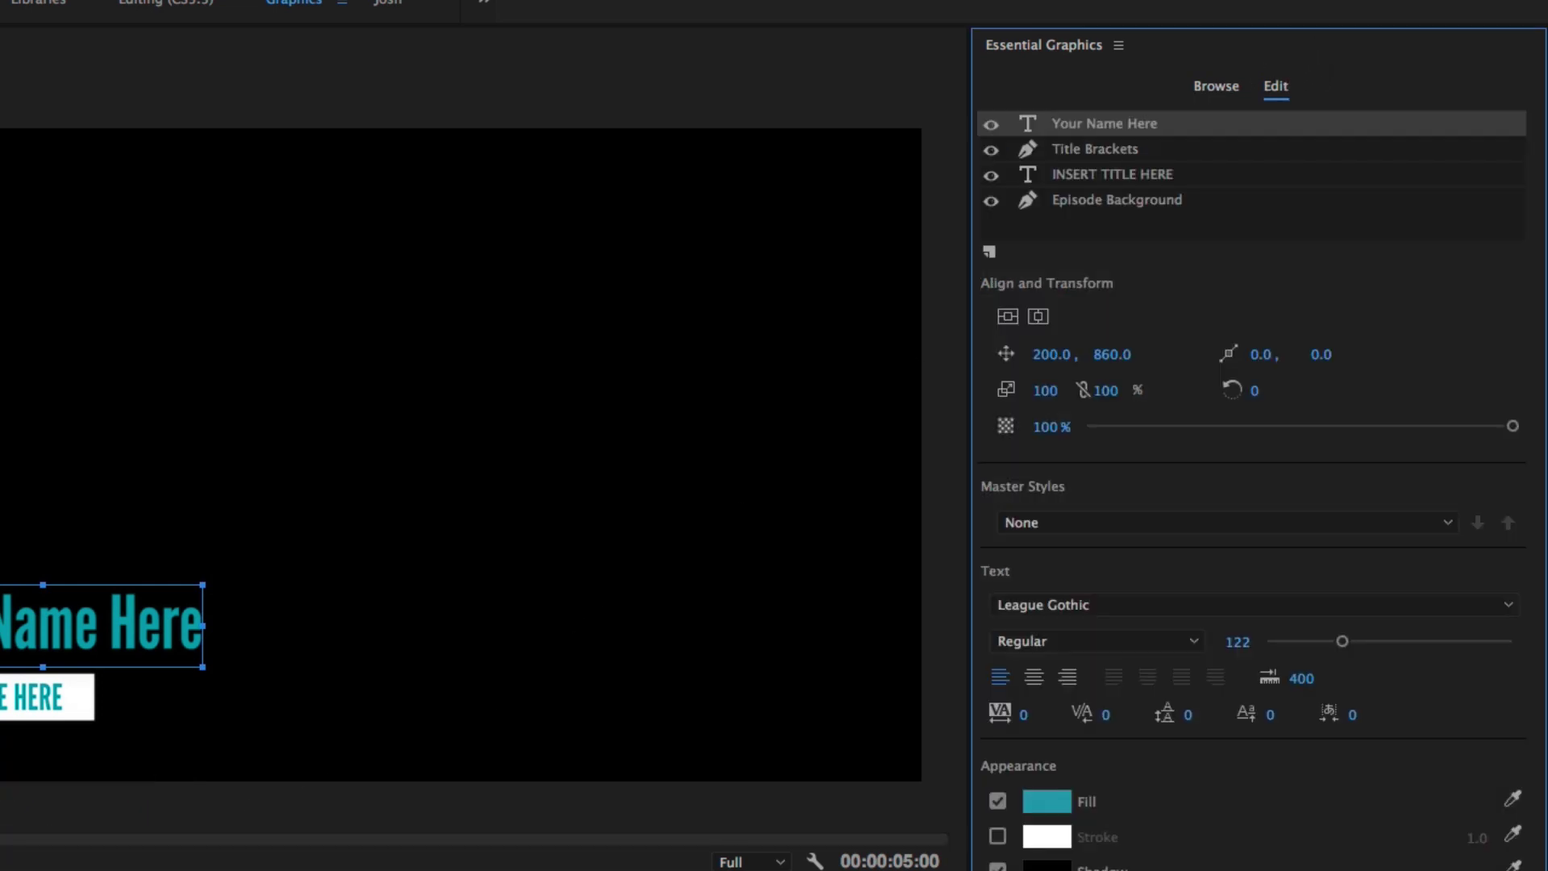
click(62, 11)
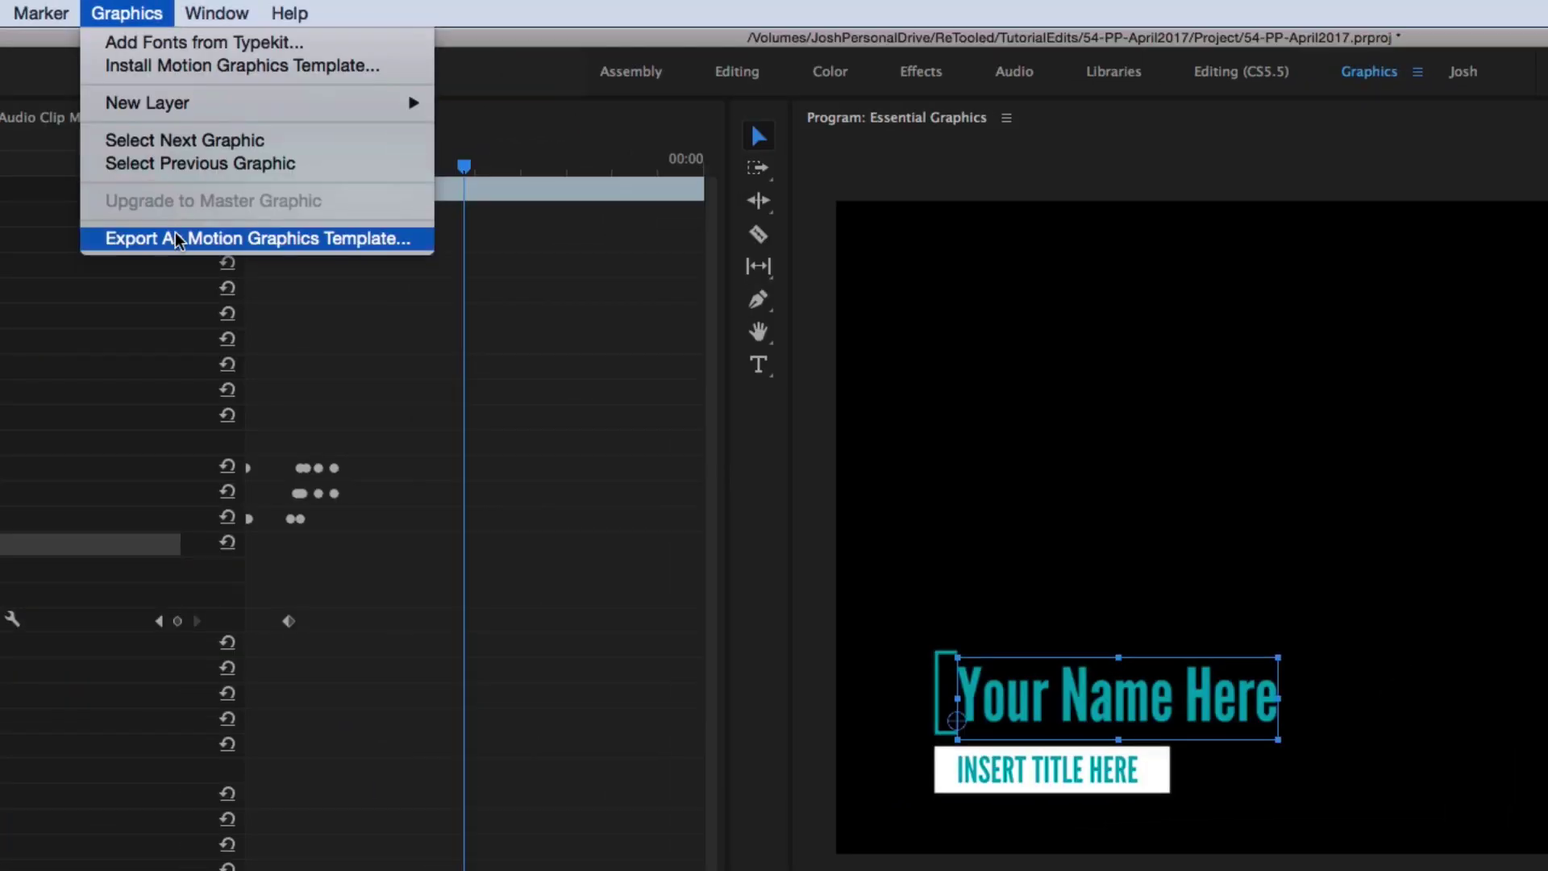
click(176, 239)
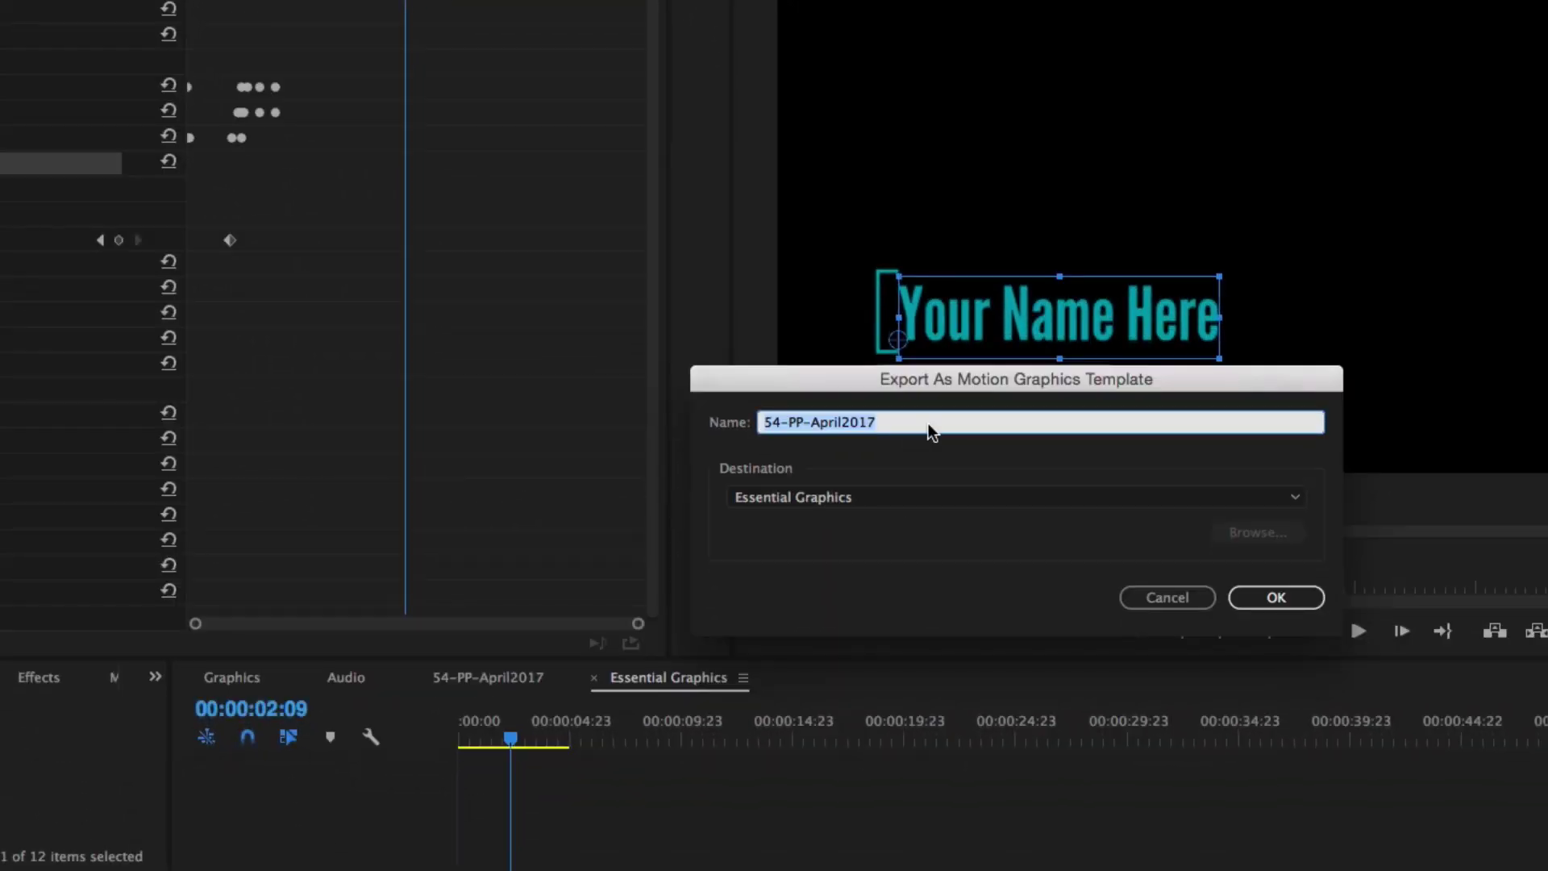
text(Lower Third)
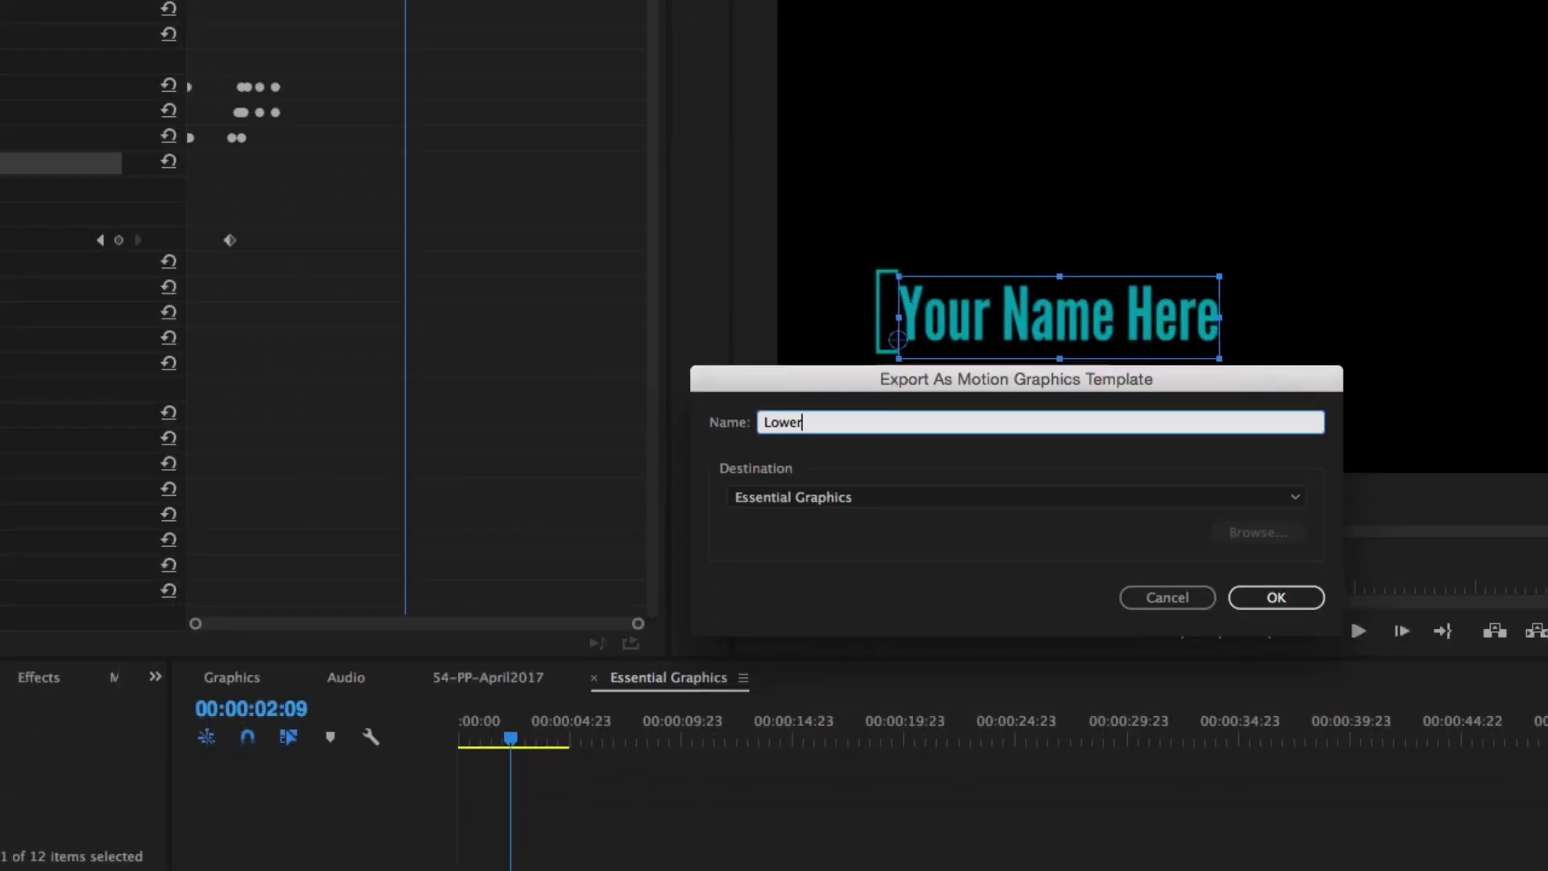
click(903, 495)
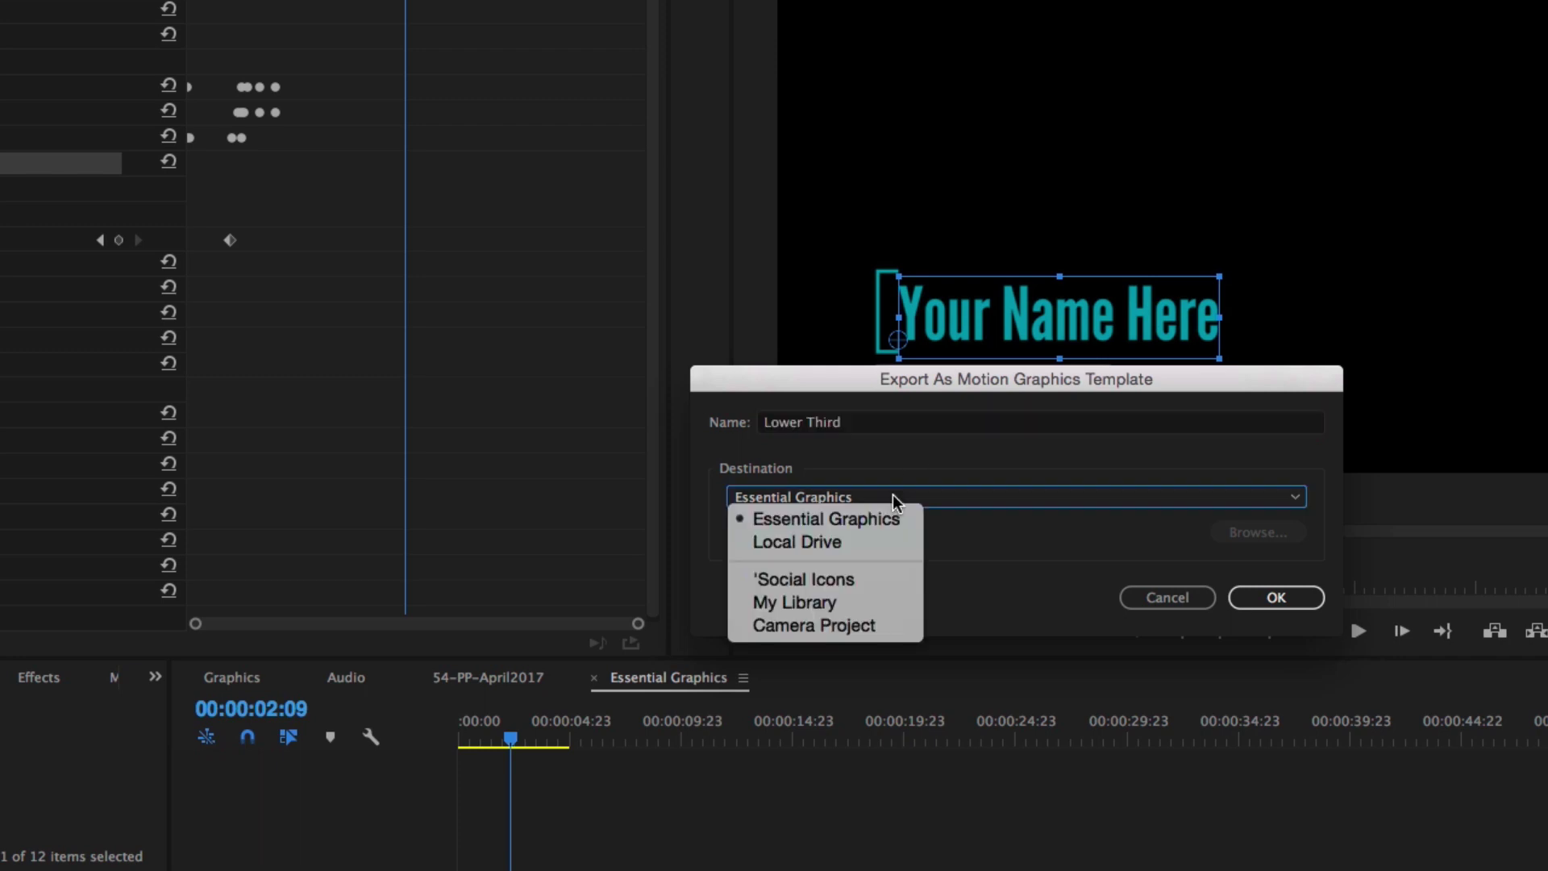
click(865, 545)
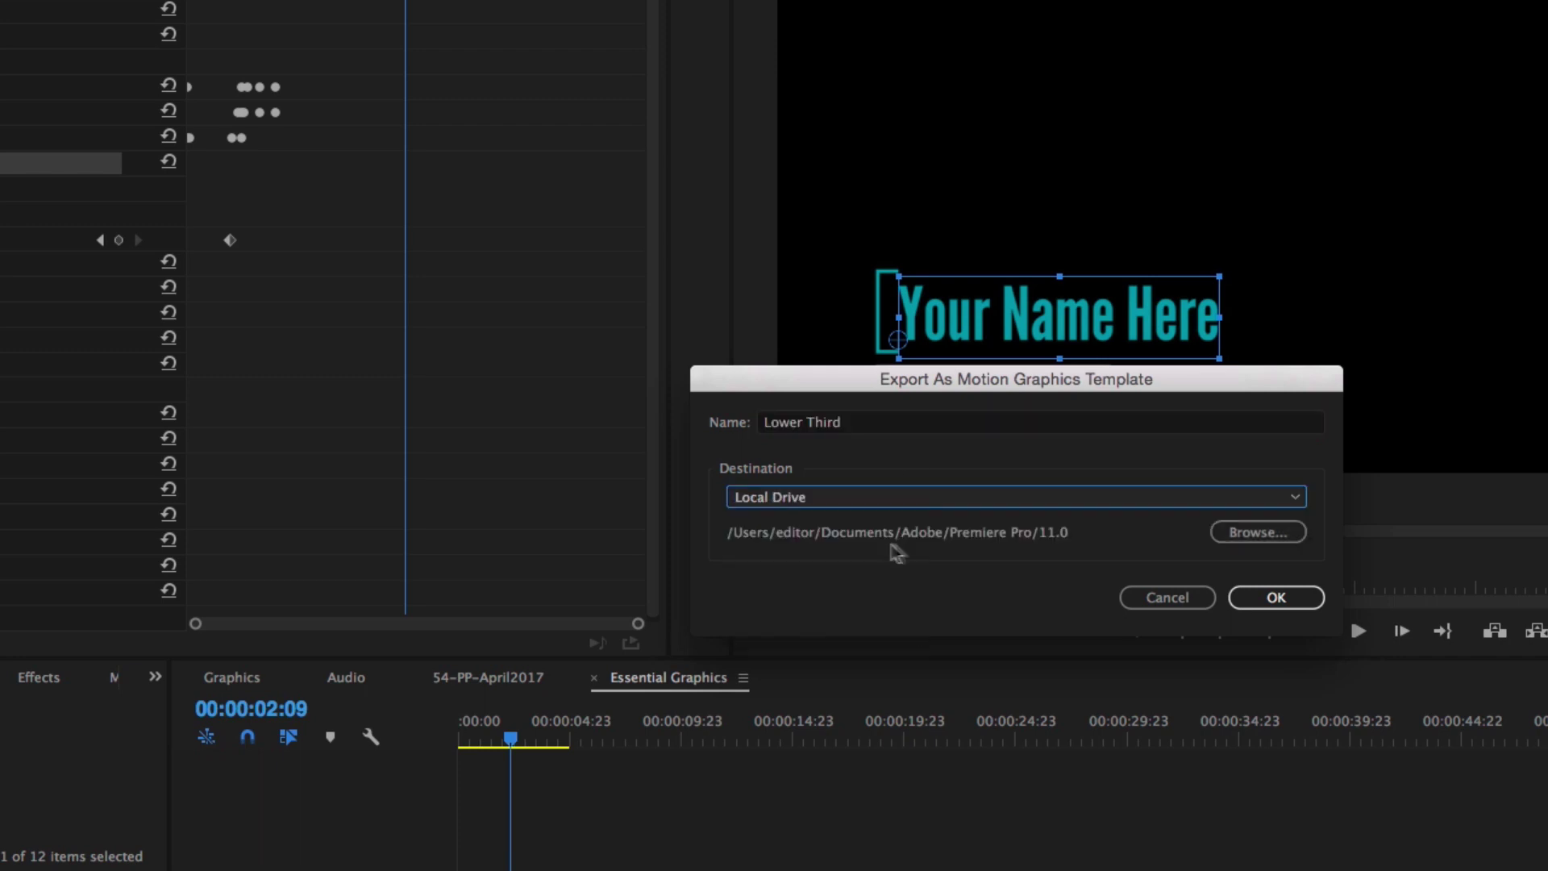
Choose the Desktop as the destination folder and export the Lower Third template
click(1240, 534)
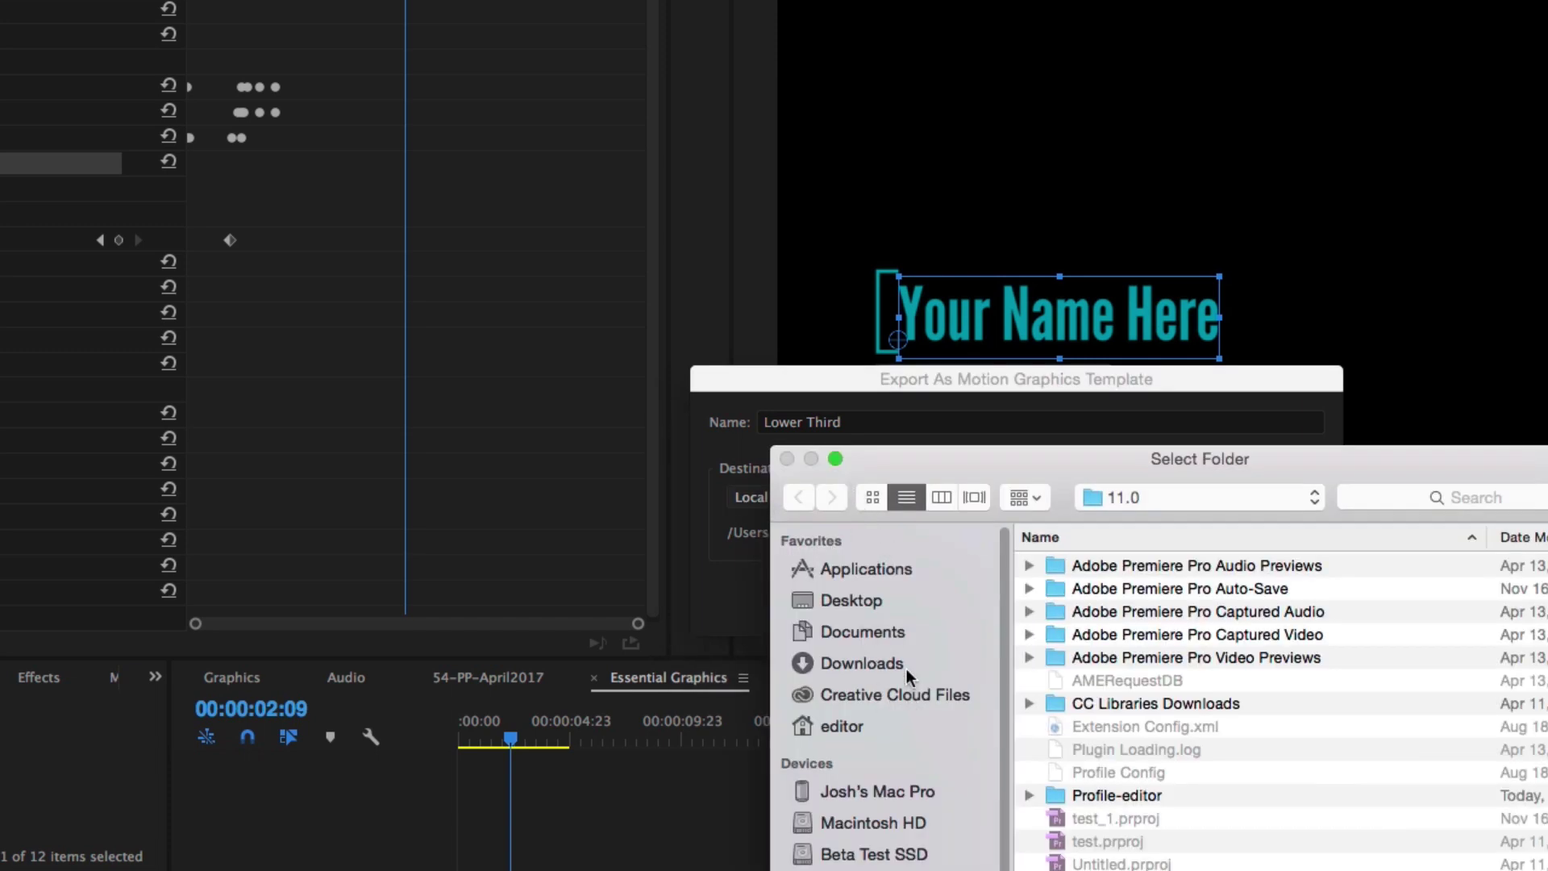
scroll(905, 673, down, 3)
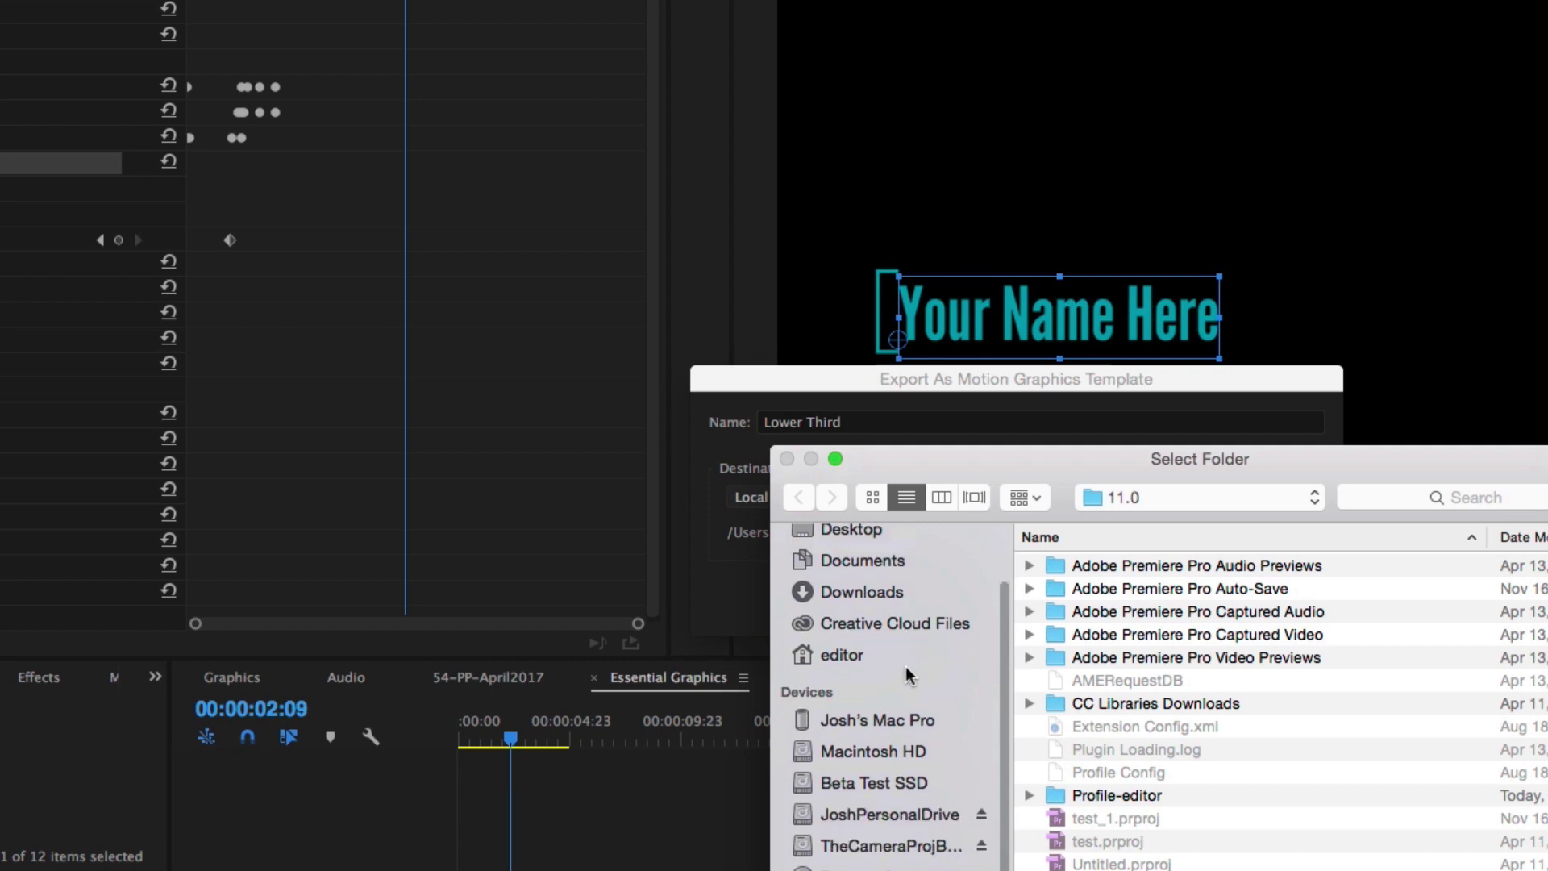
scroll(905, 720, up, 3)
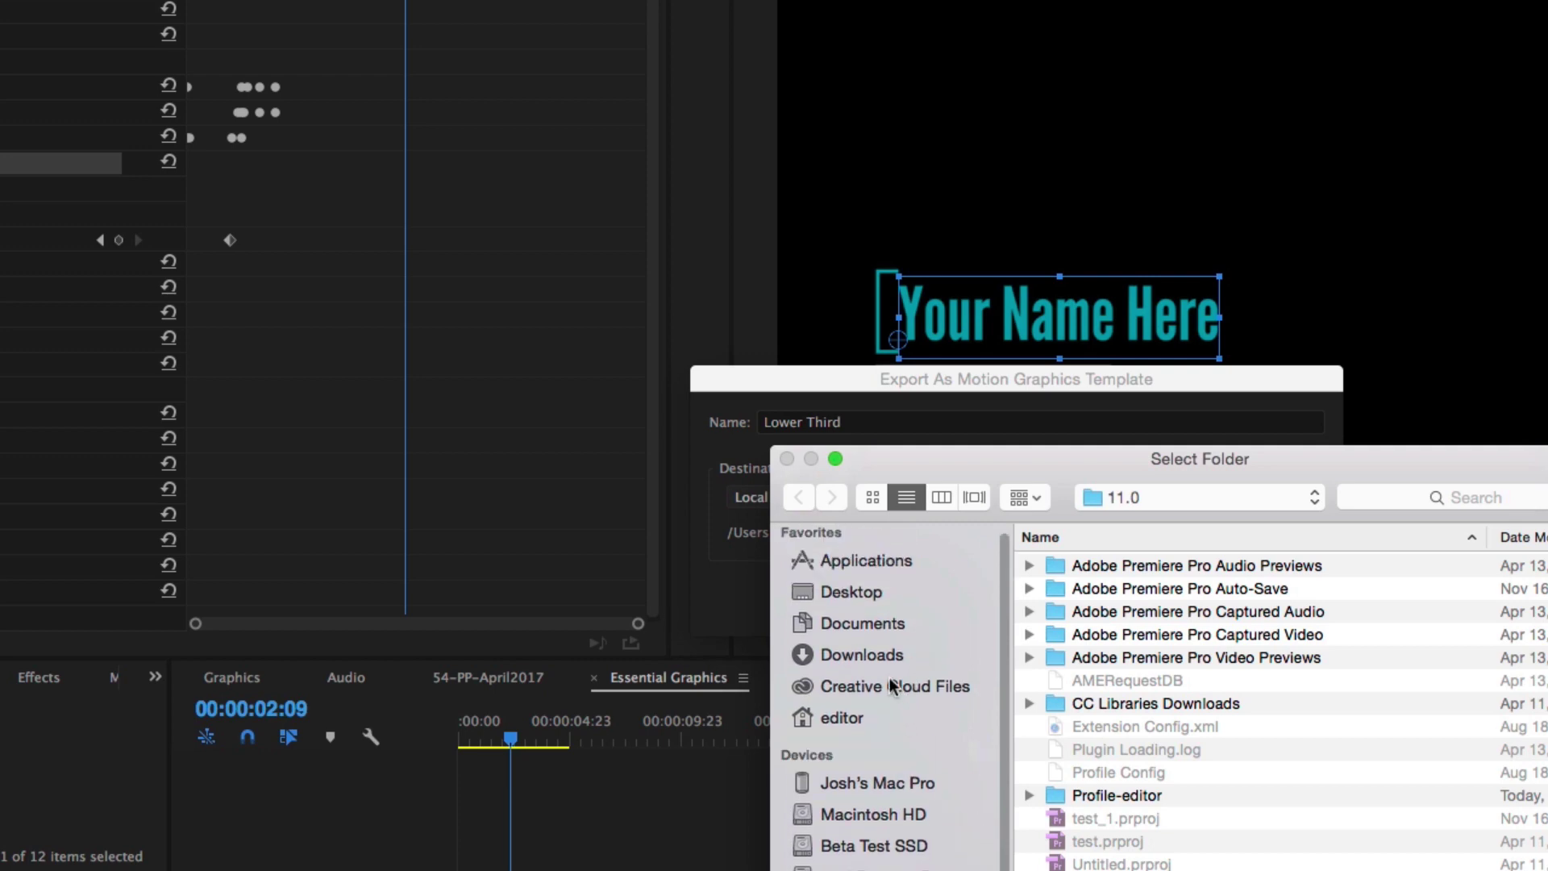
click(854, 599)
key(Return)
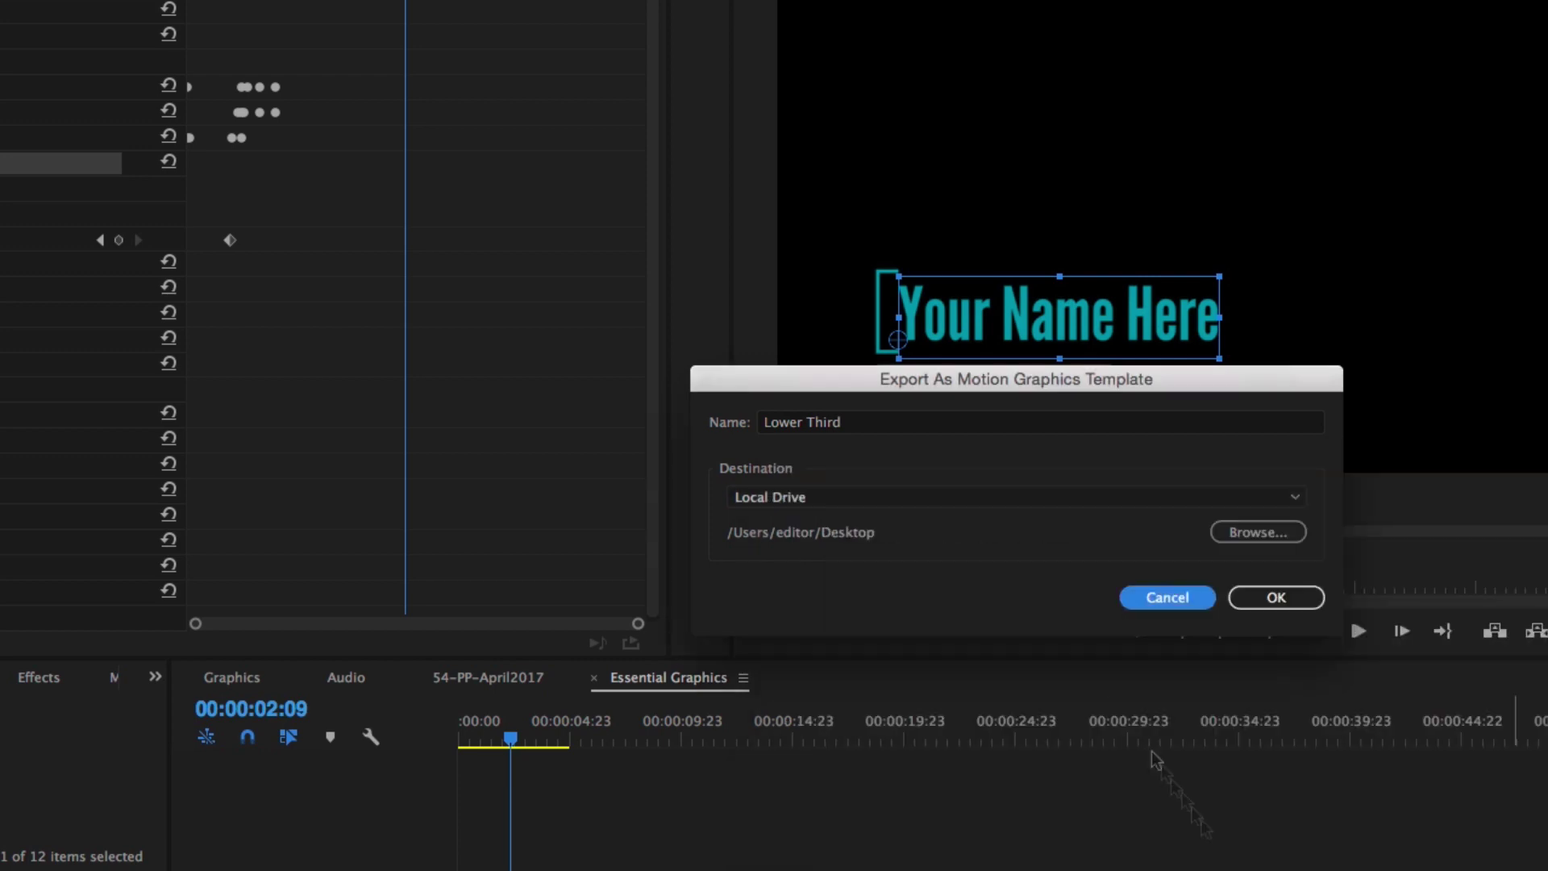
click(1271, 598)
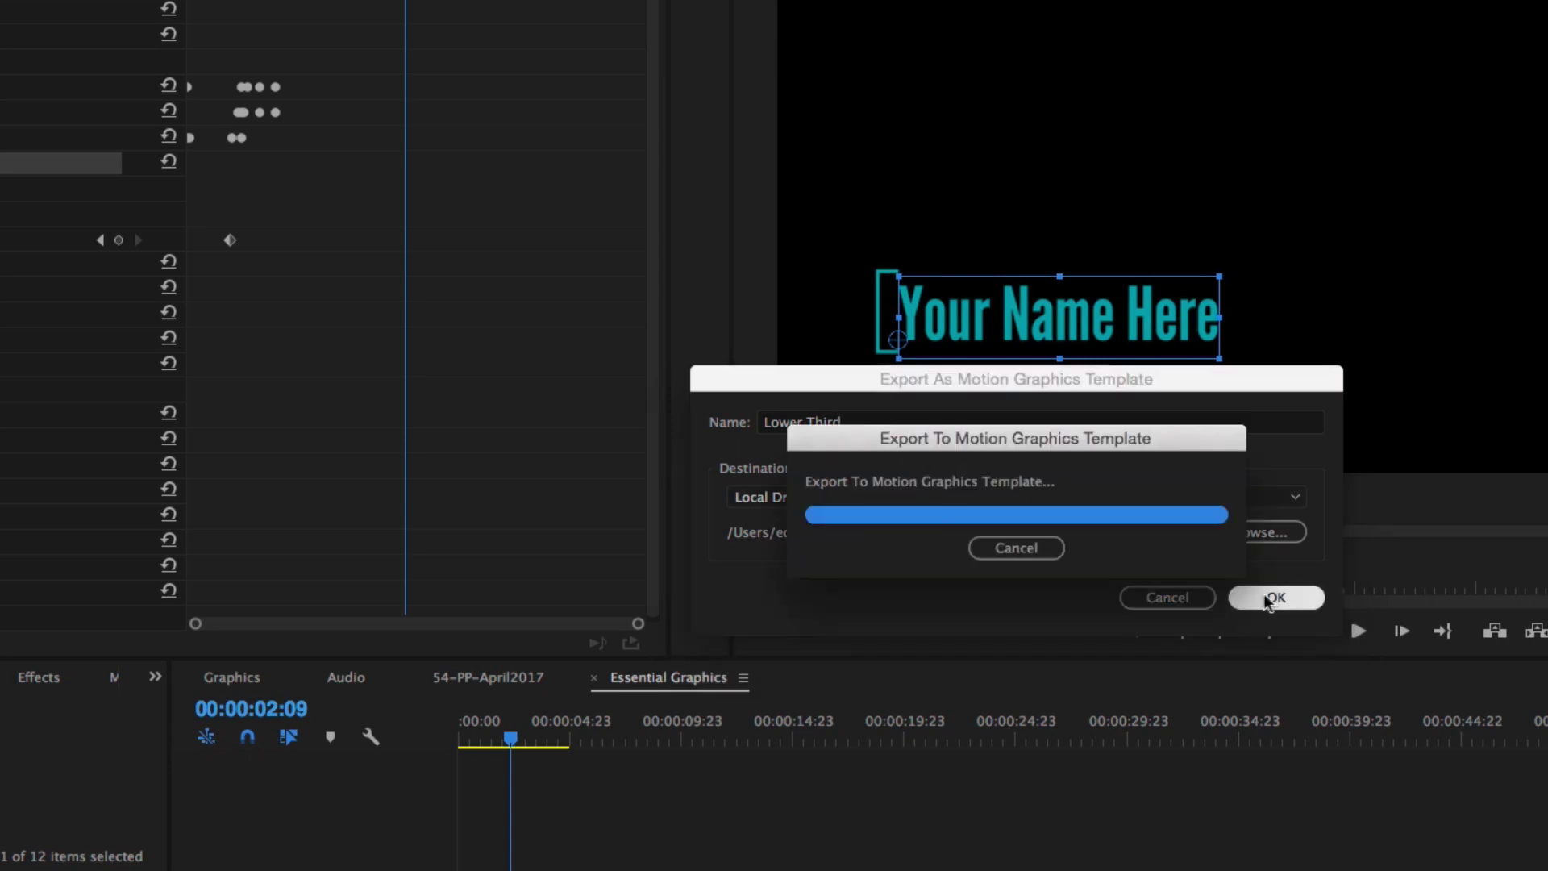
Switch to Finder and look for the exported Lower Third.mogrt file on the Desktop
key(super+Tab)
key(super+Tab)
key(super+Tab)
key(super+Tab)
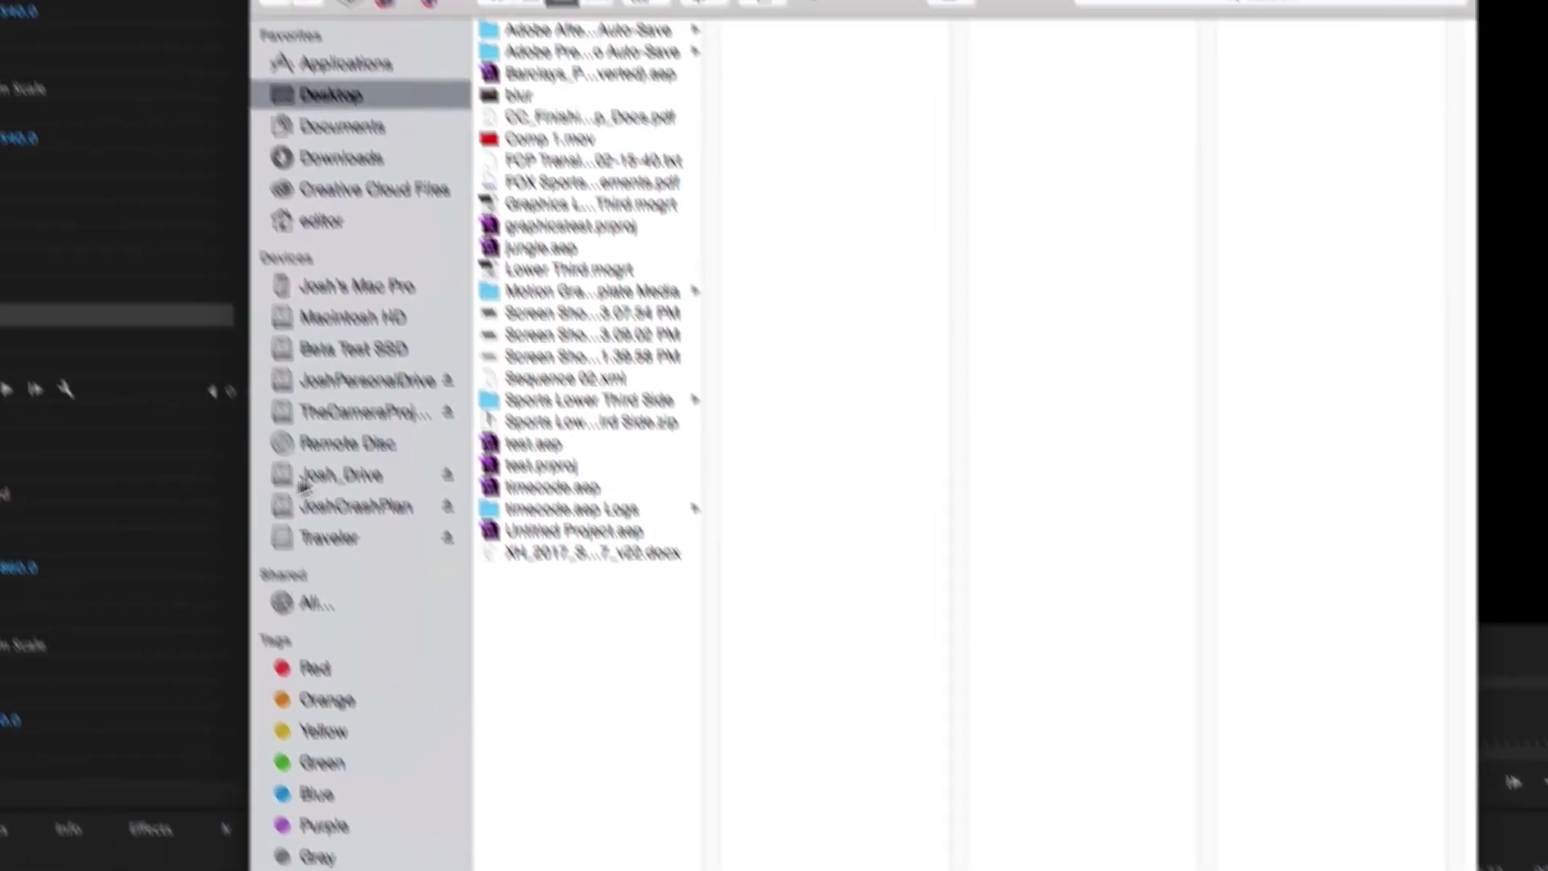
key(super+2)
click(709, 100)
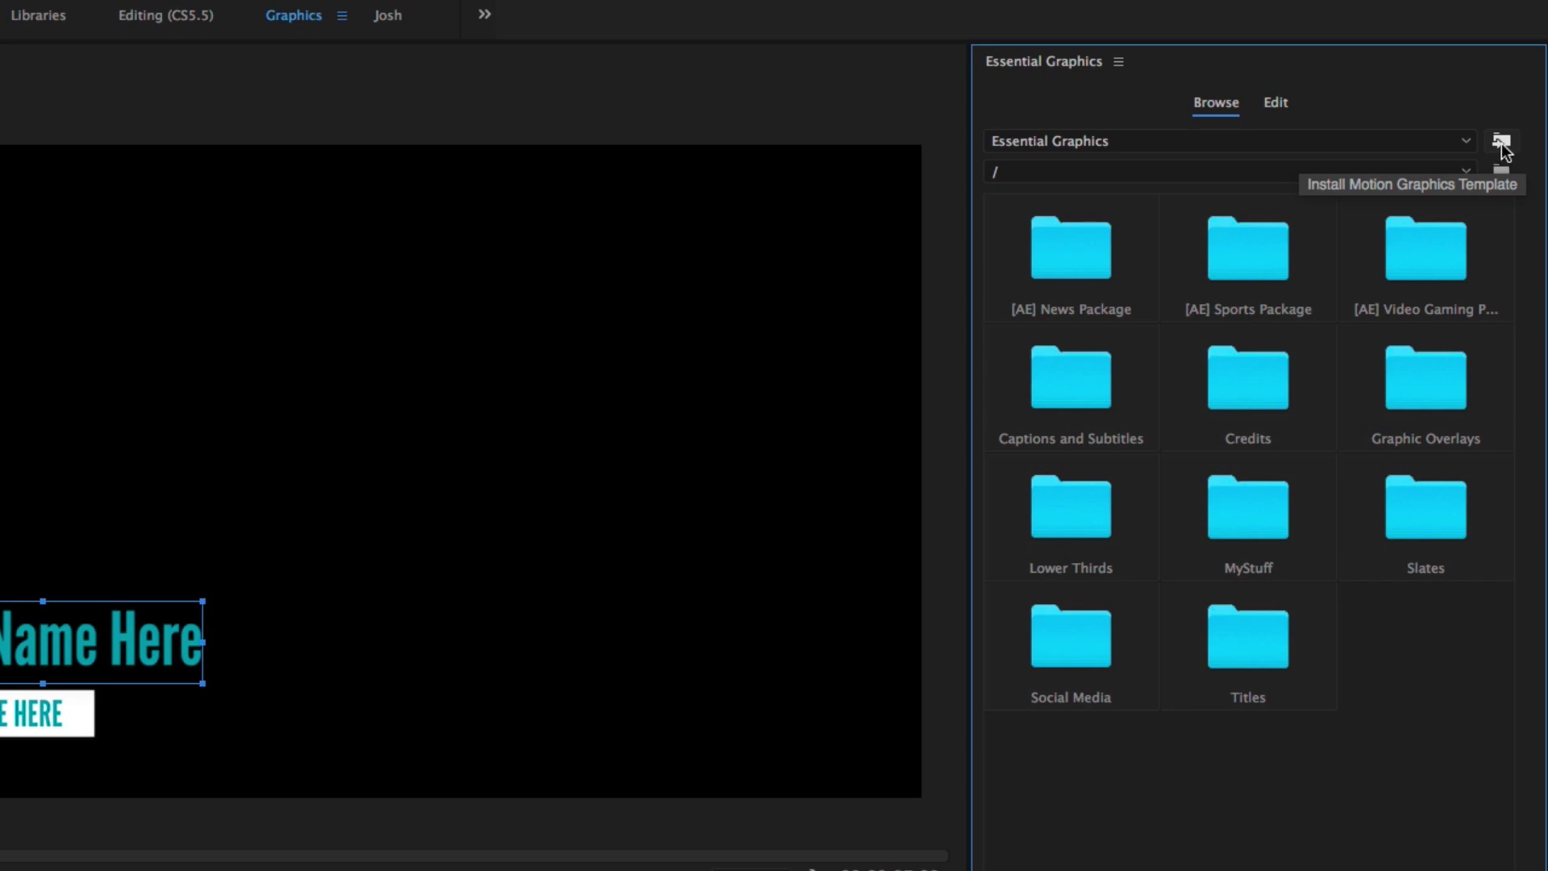
Install the Lower Third.mogrt template from the Desktop into the Essential Graphics root folder
click(1501, 147)
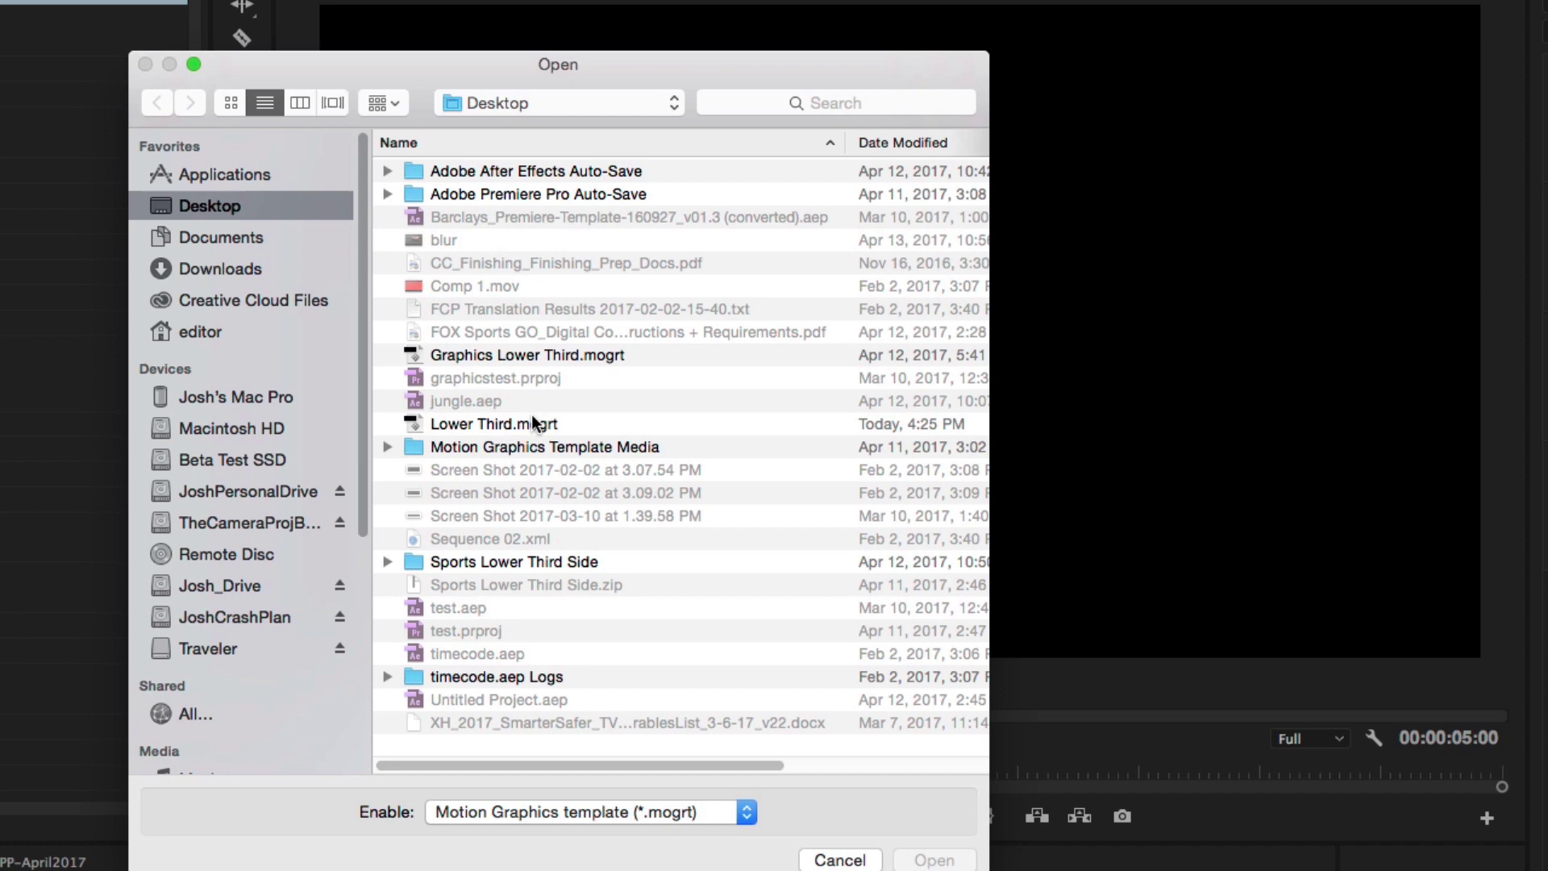
click(532, 422)
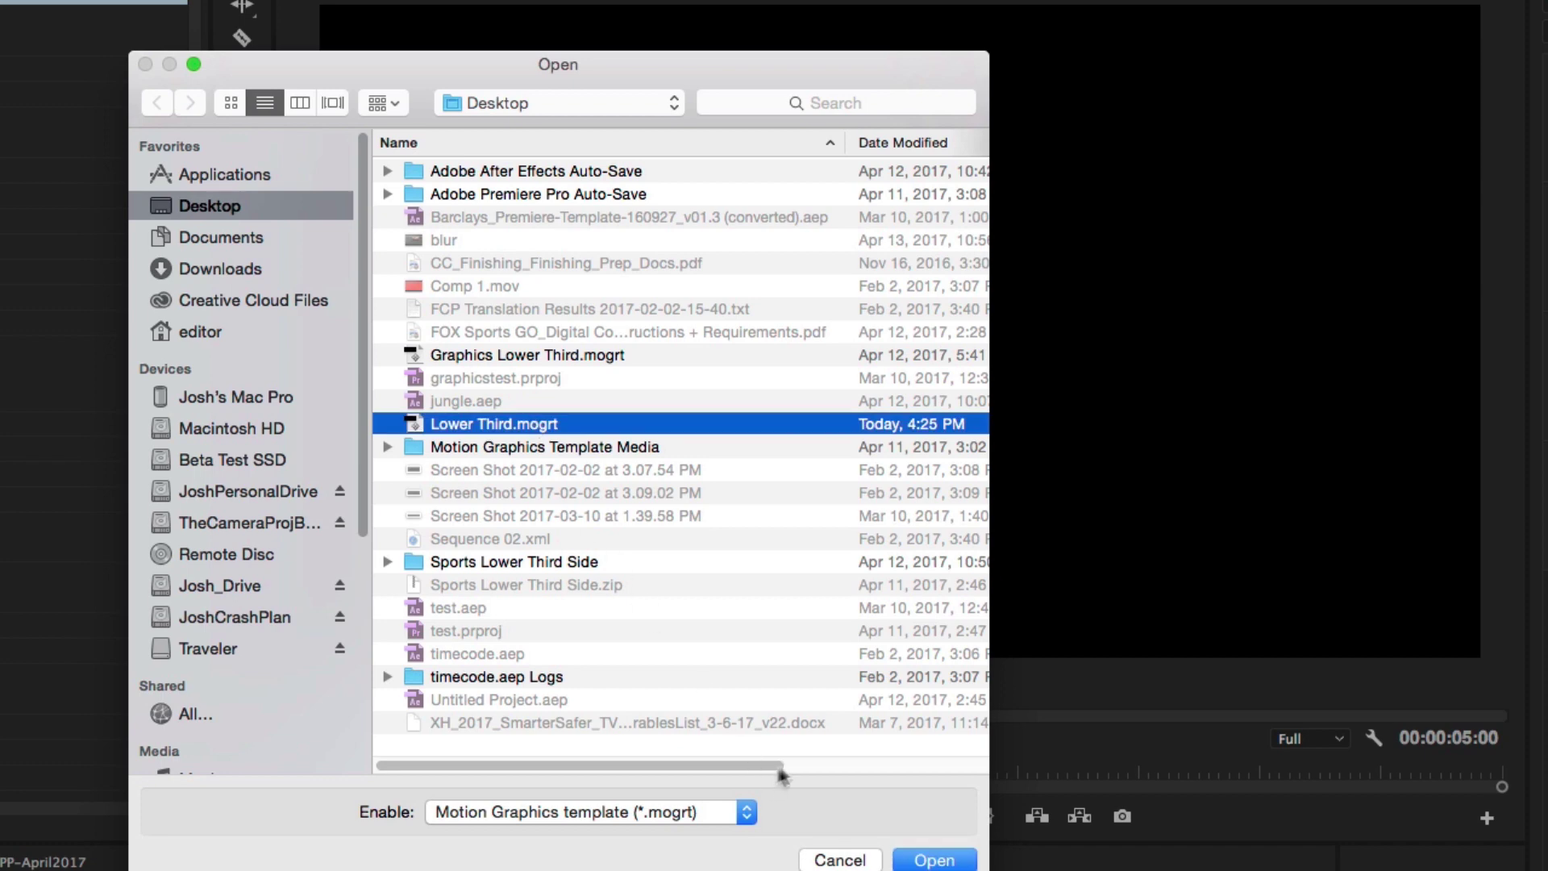
click(934, 859)
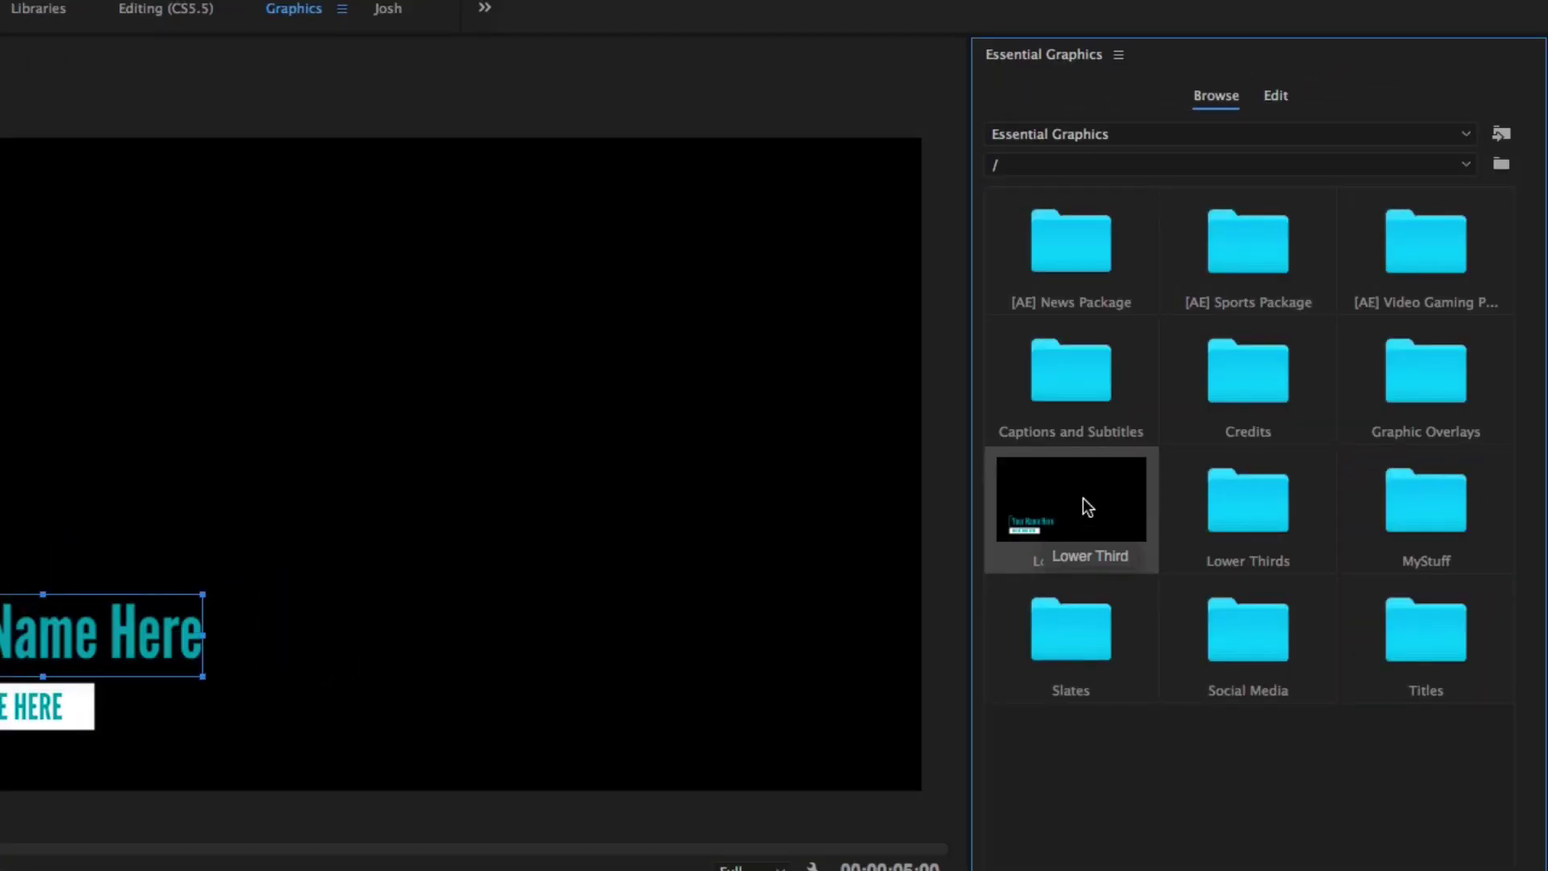
Delete the installed Lower Third template from the Essential Graphics root folder
right_click(1083, 498)
click(1107, 566)
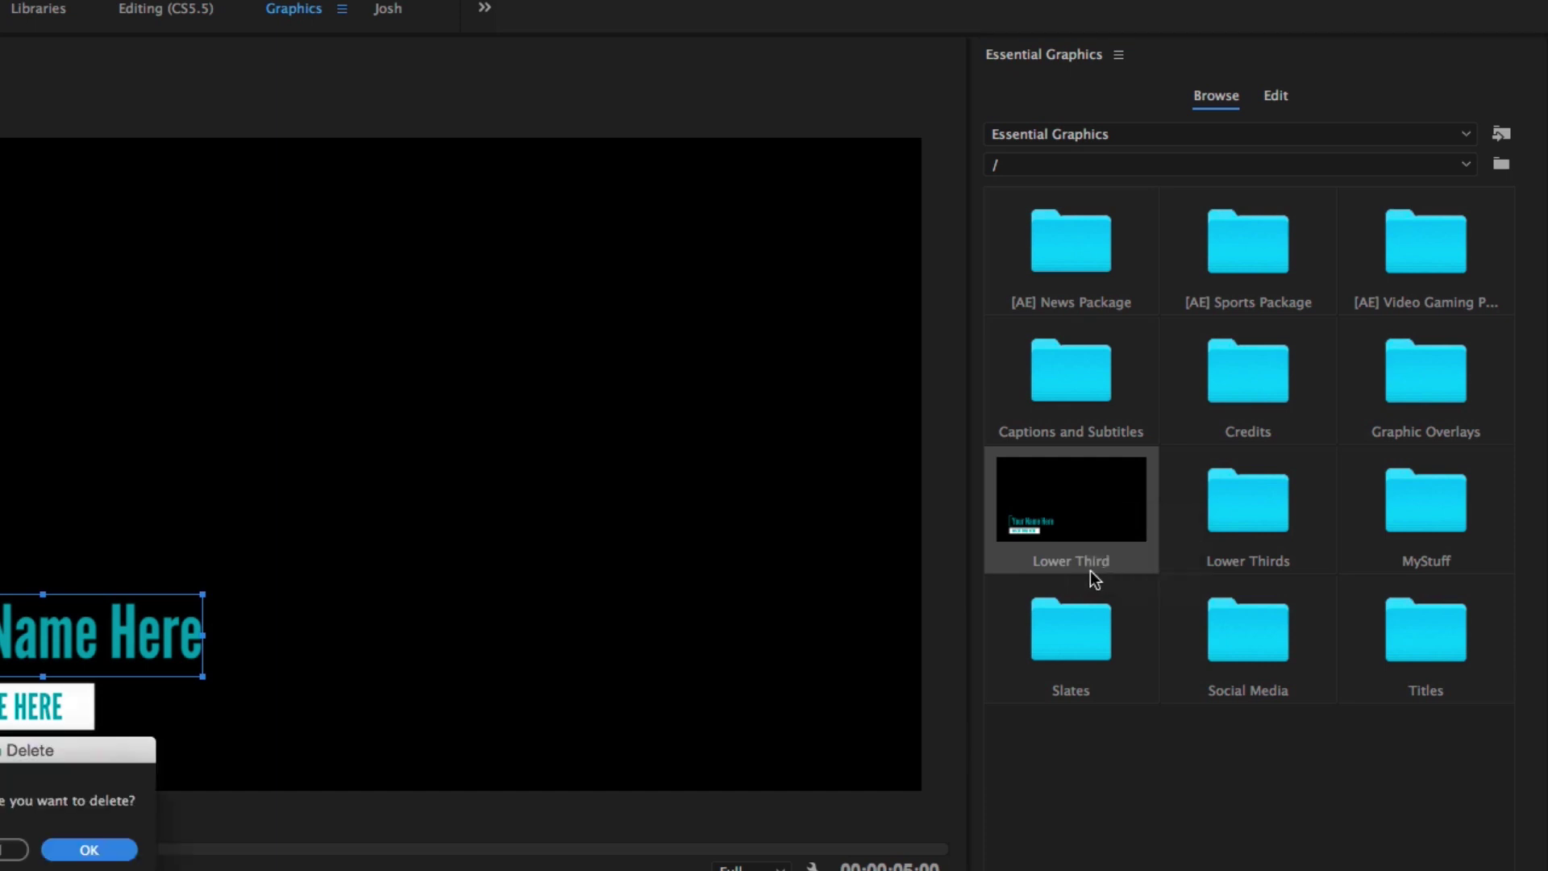
click(81, 849)
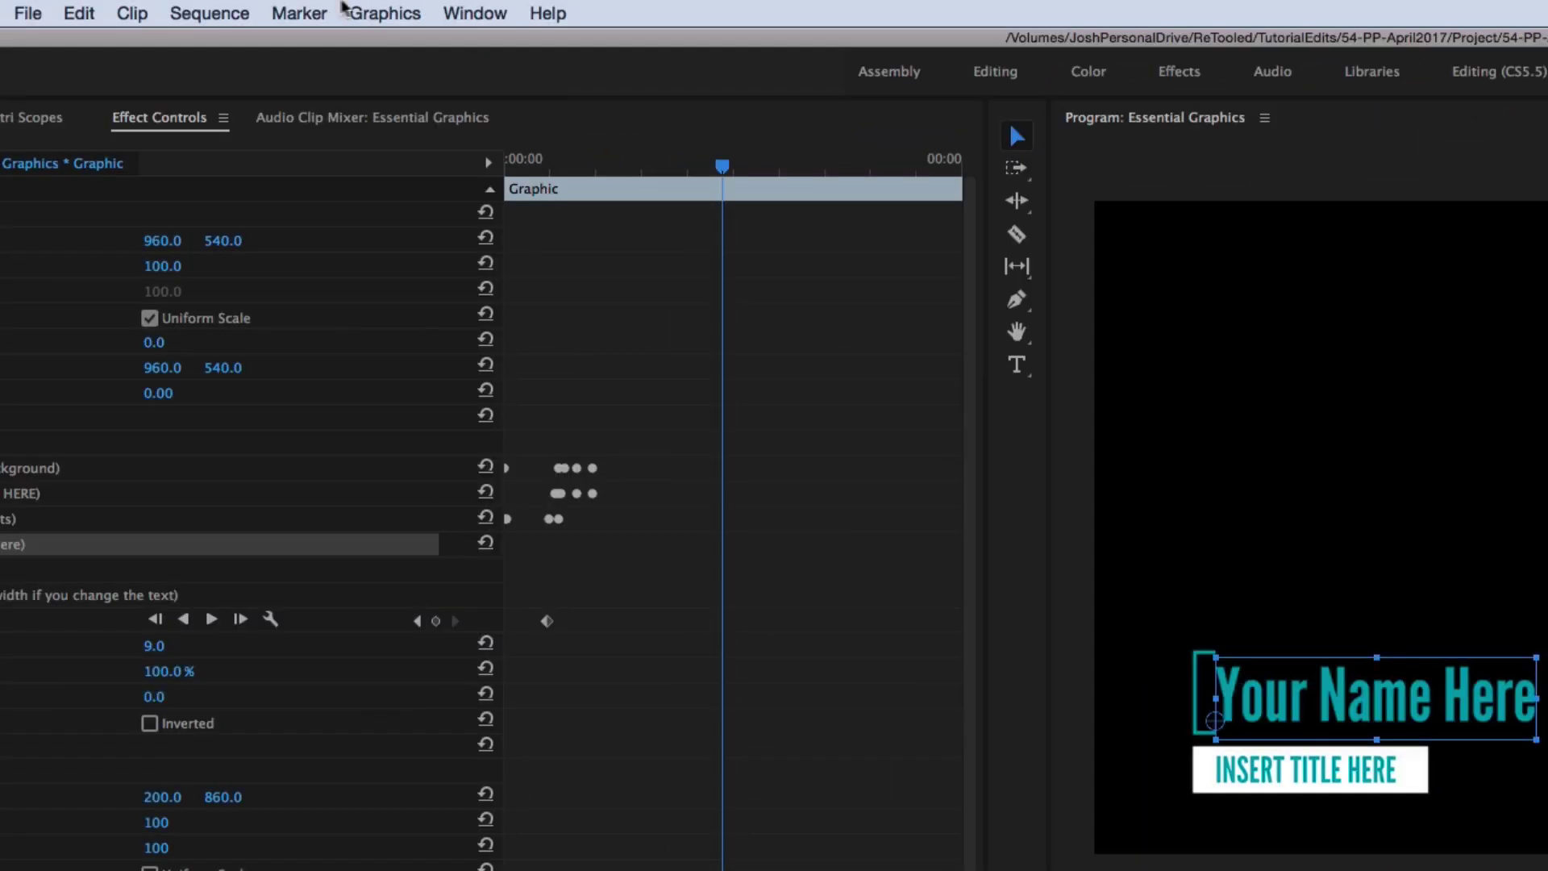
Install Lower Third.mogrt from the Desktop again using the Install Motion Graphics Template command
click(359, 13)
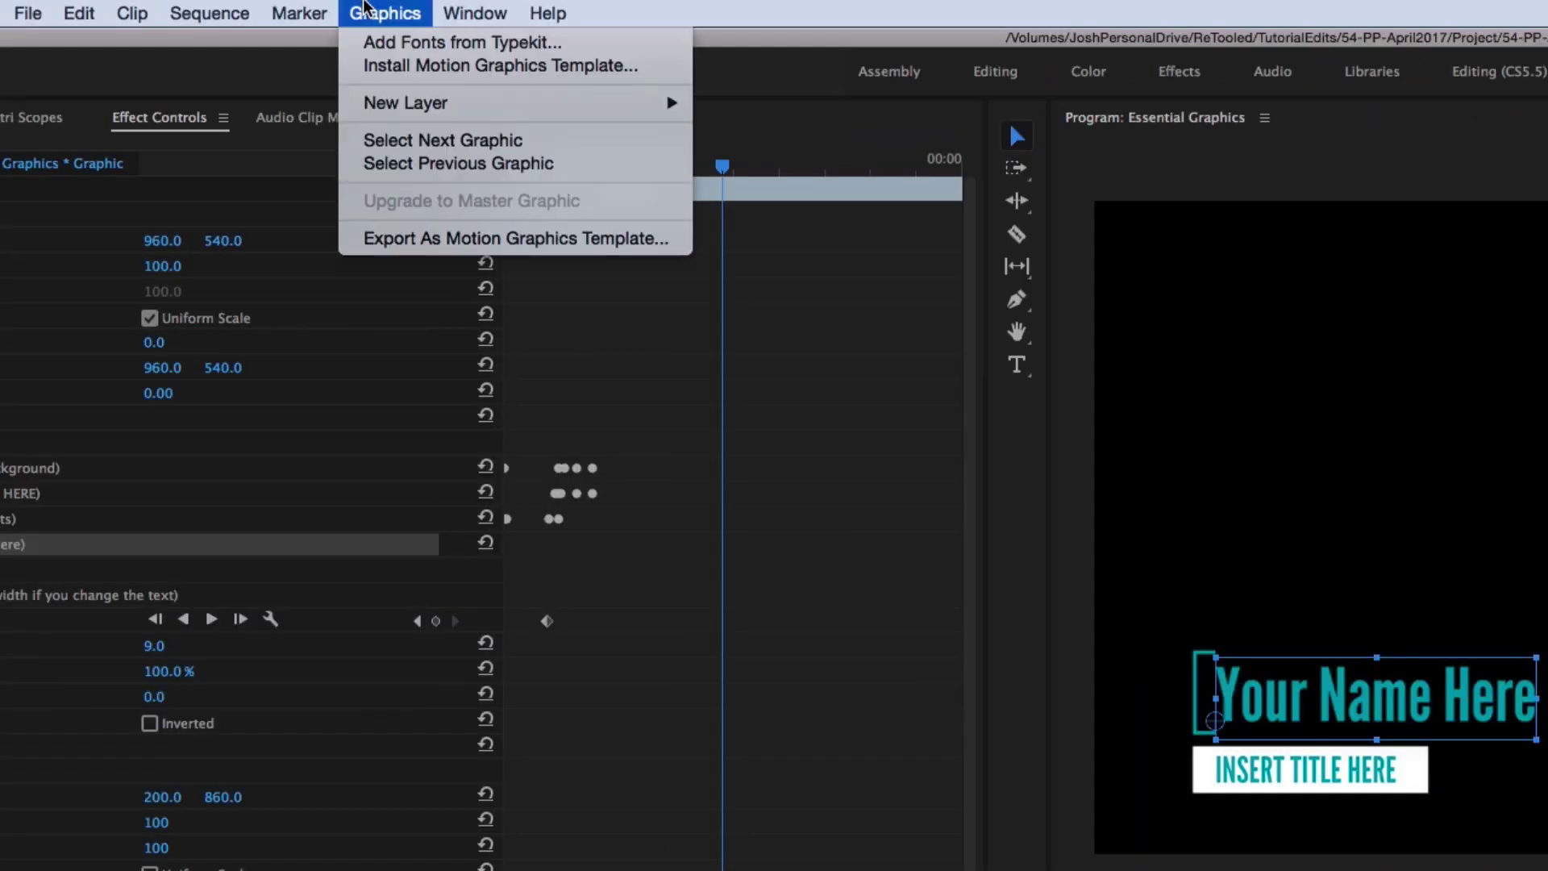
click(433, 71)
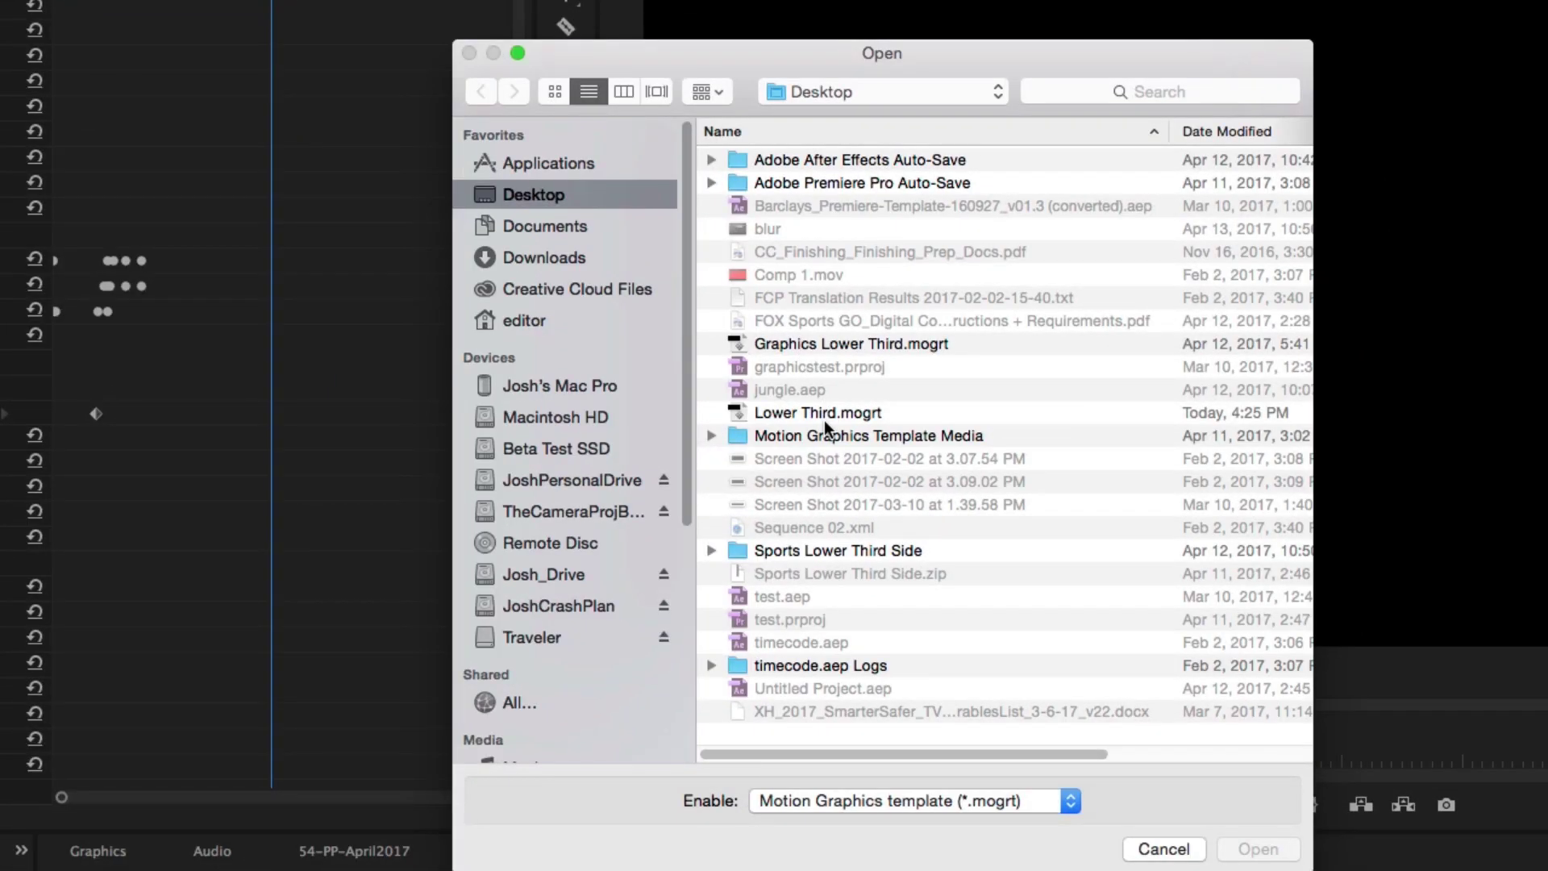
double_click(821, 413)
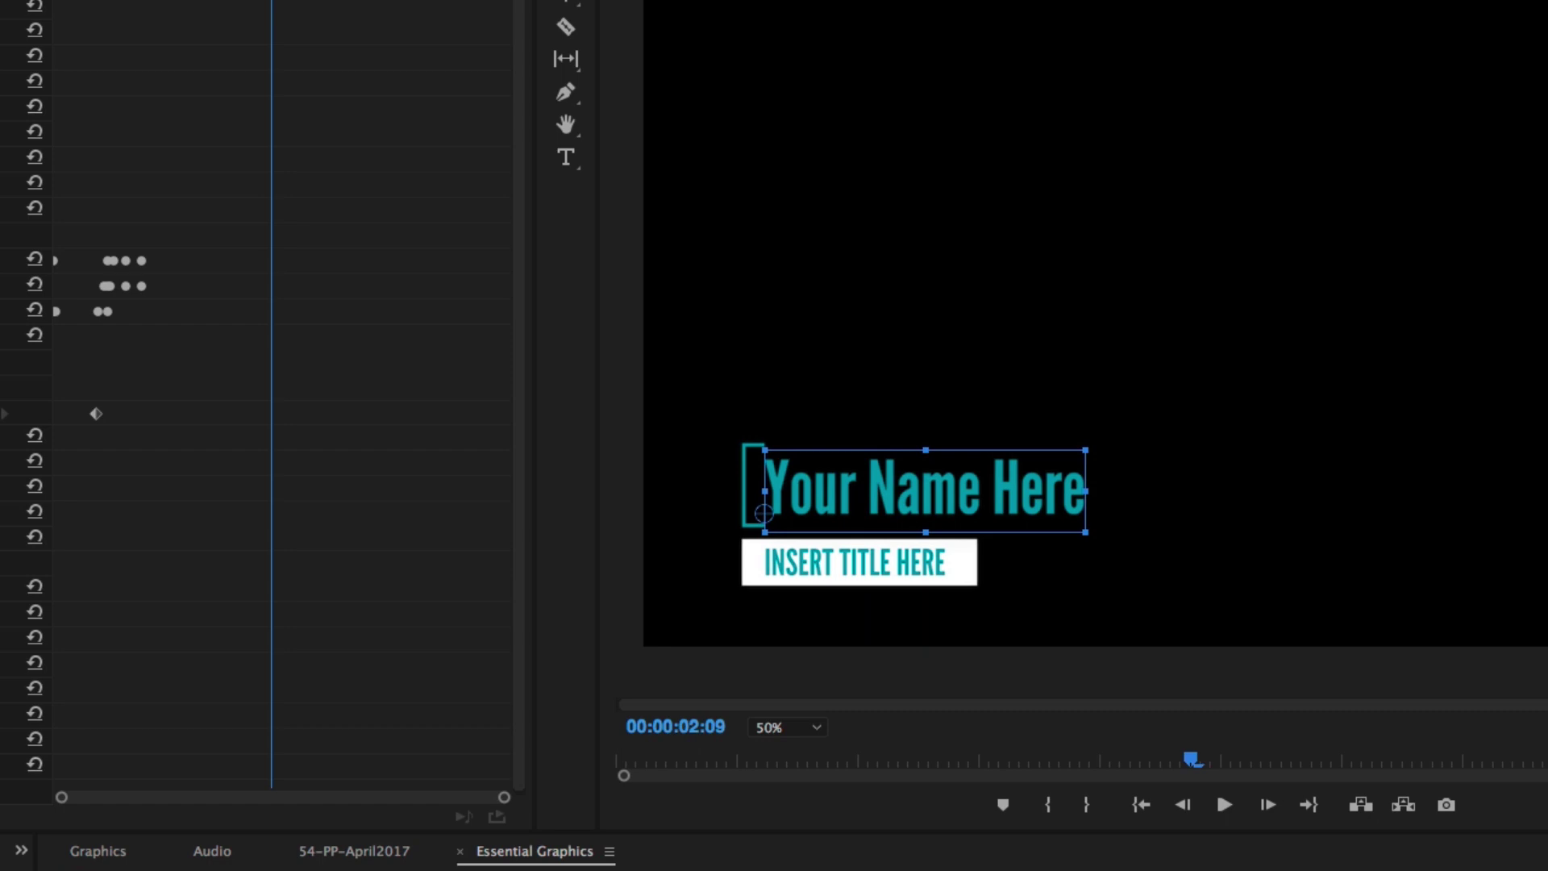
Remove the reinstalled Lower Third template from the Essential Graphics root folder
right_click(1079, 435)
click(1097, 492)
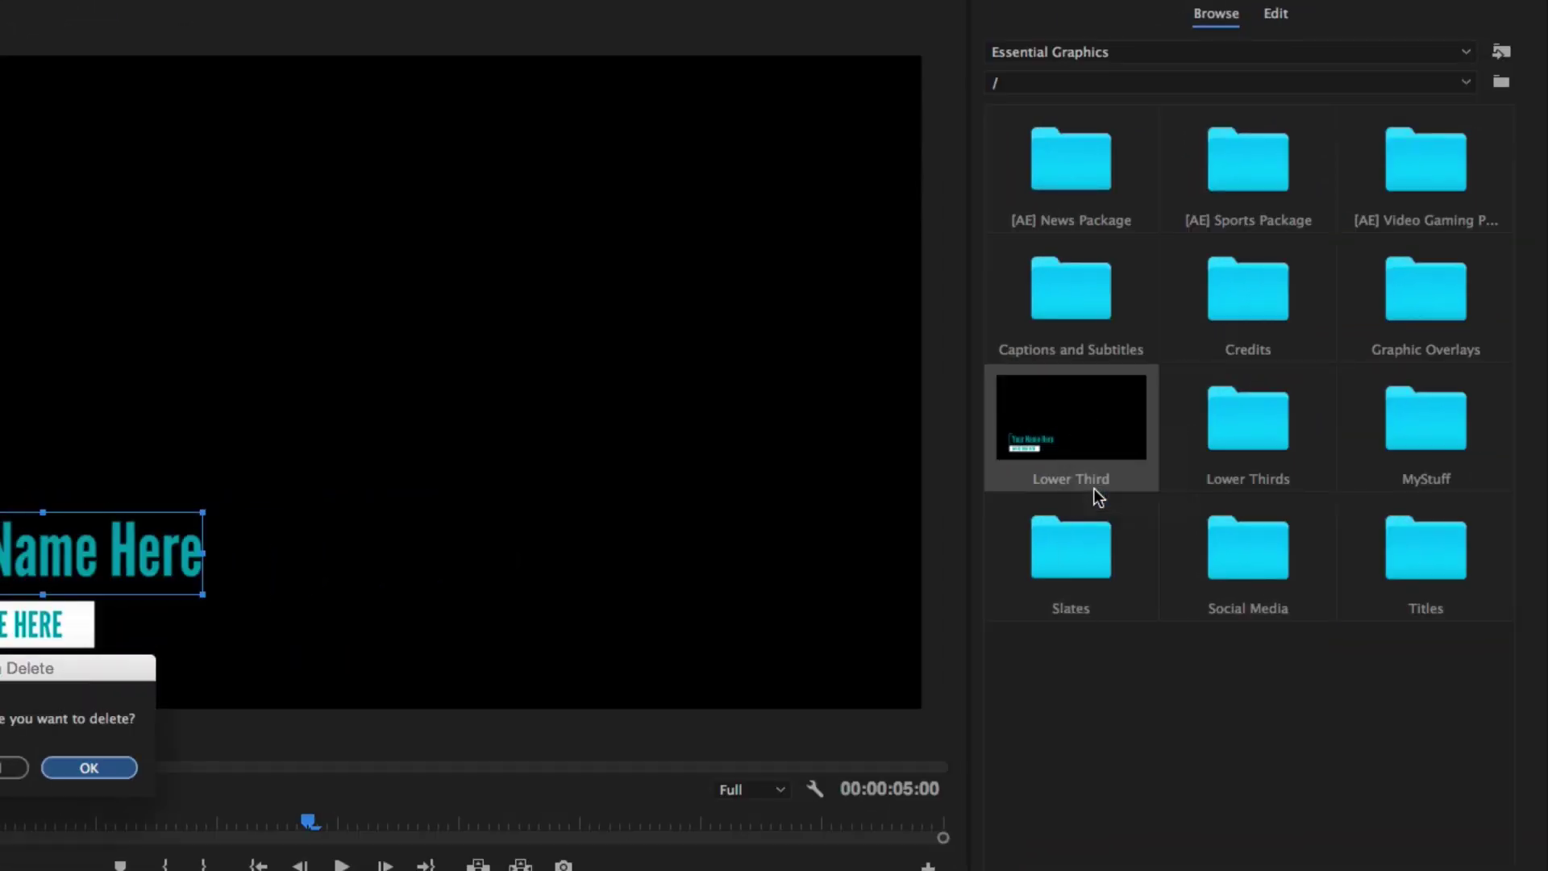
click(81, 772)
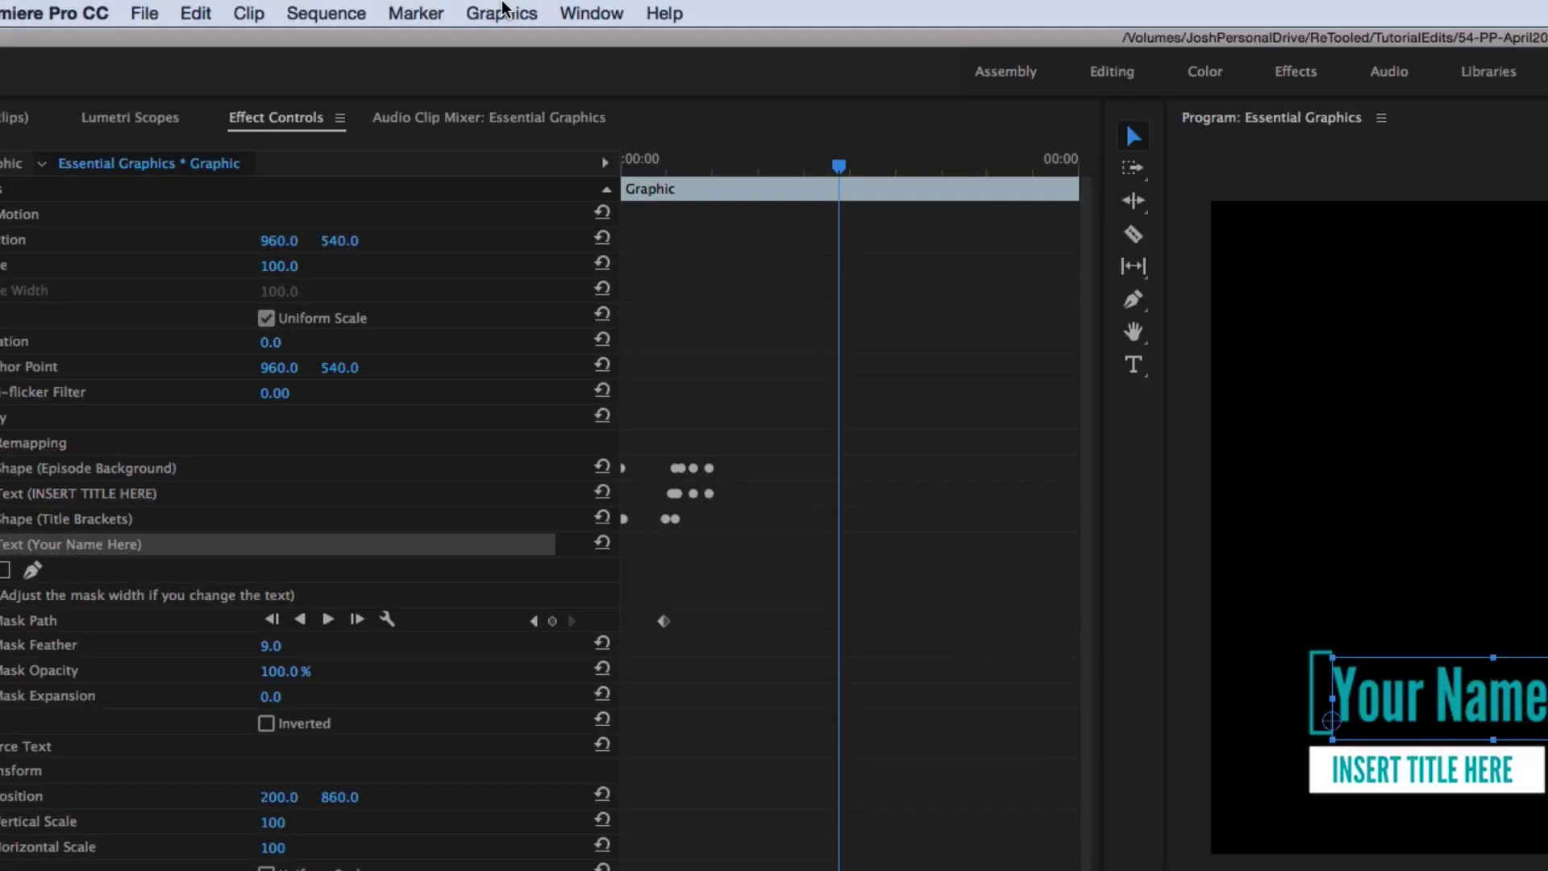
Export the graphic as a motion graphics template named Lower Third to the 'Social Icons library
click(502, 13)
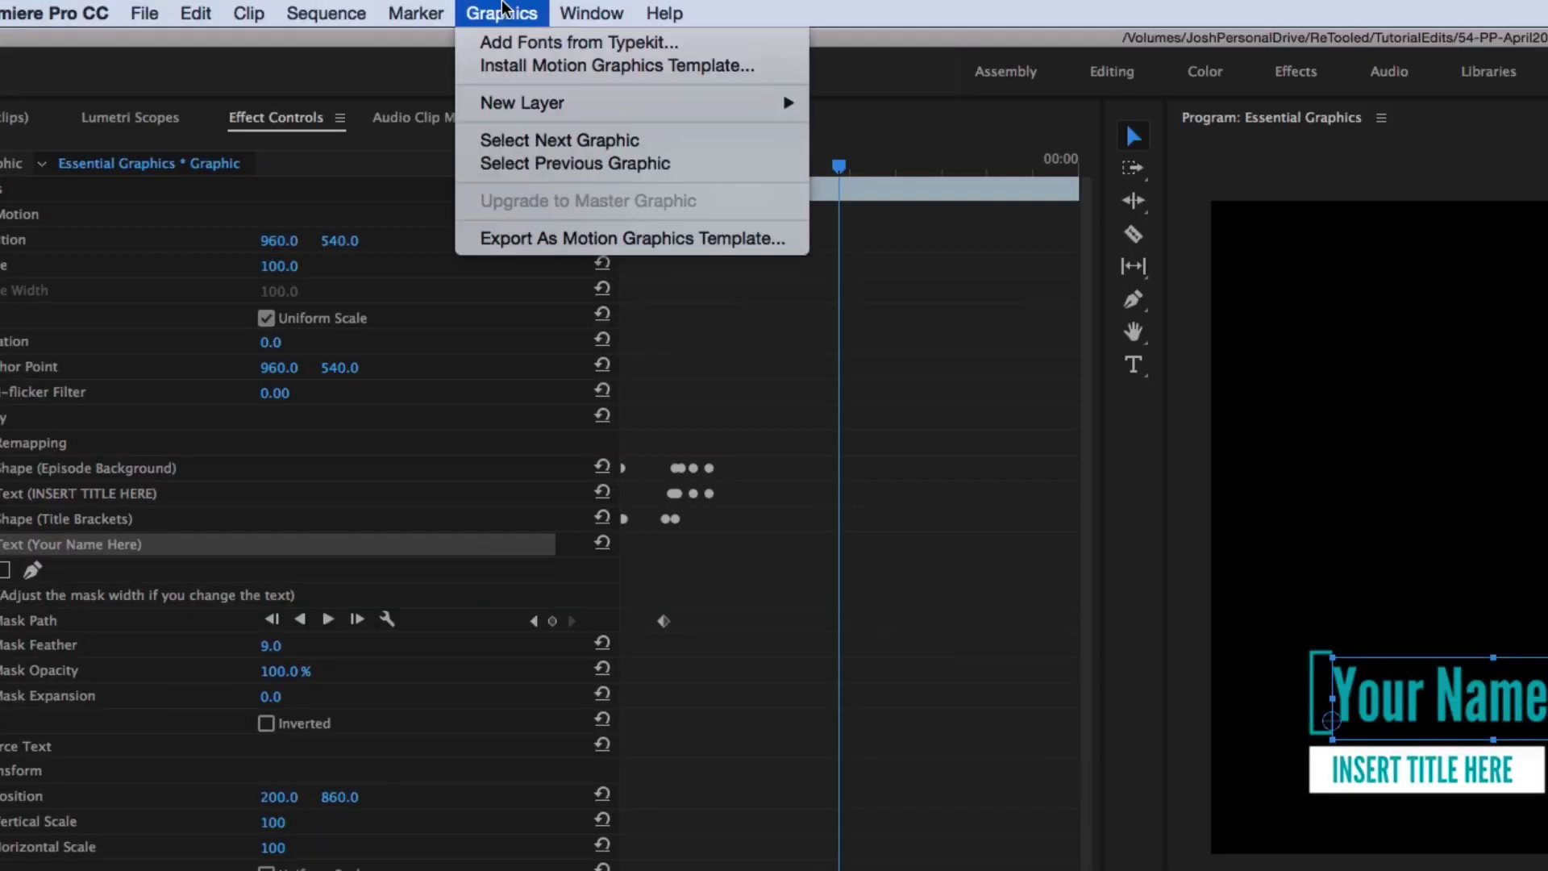
click(619, 238)
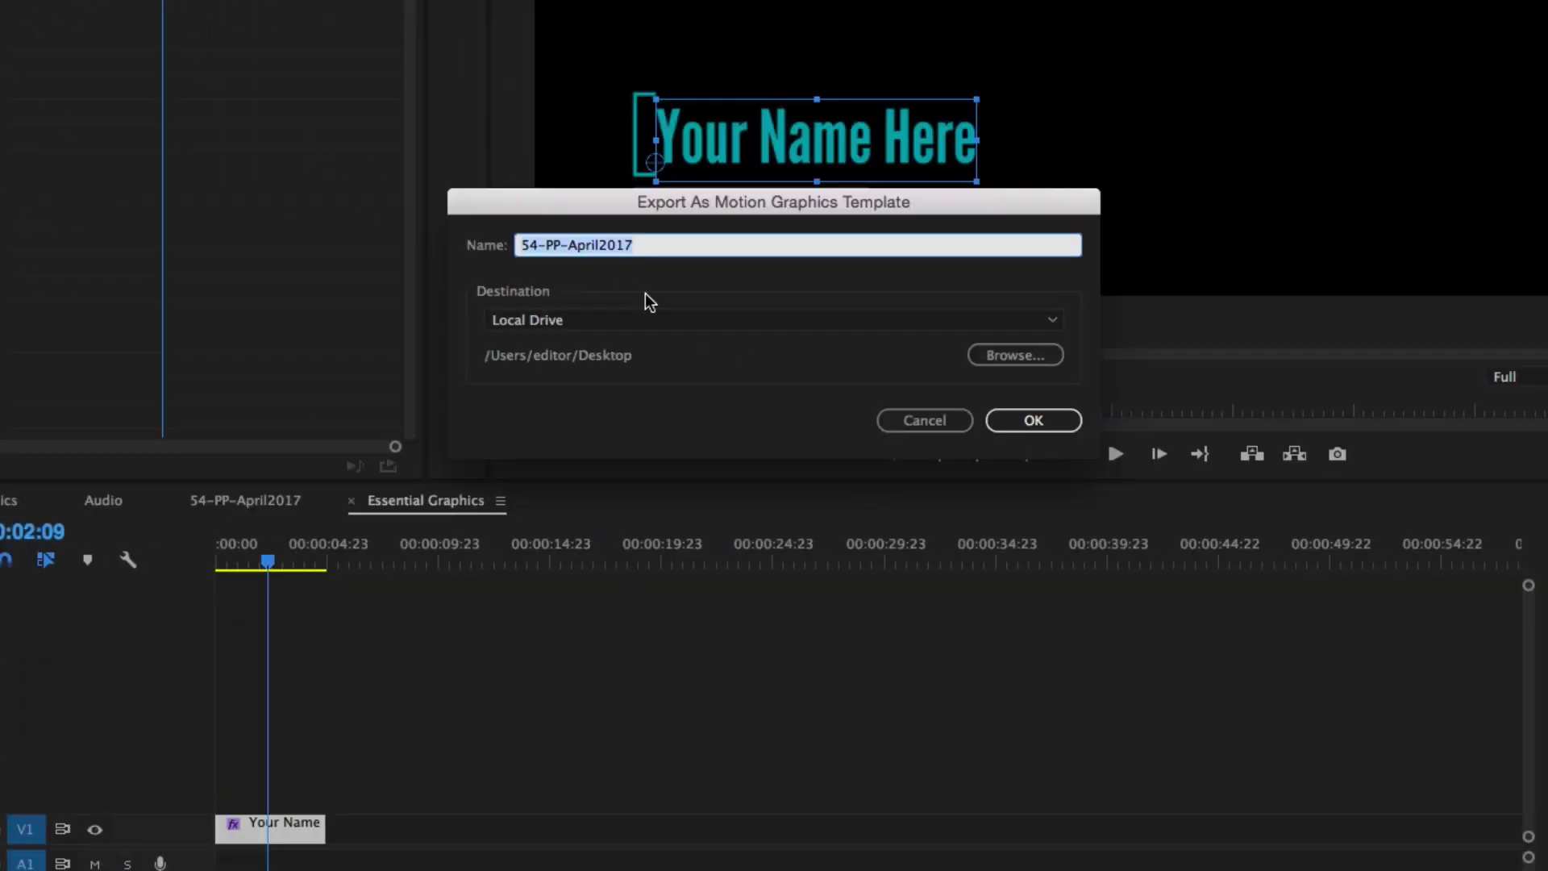
text(Lower Third)
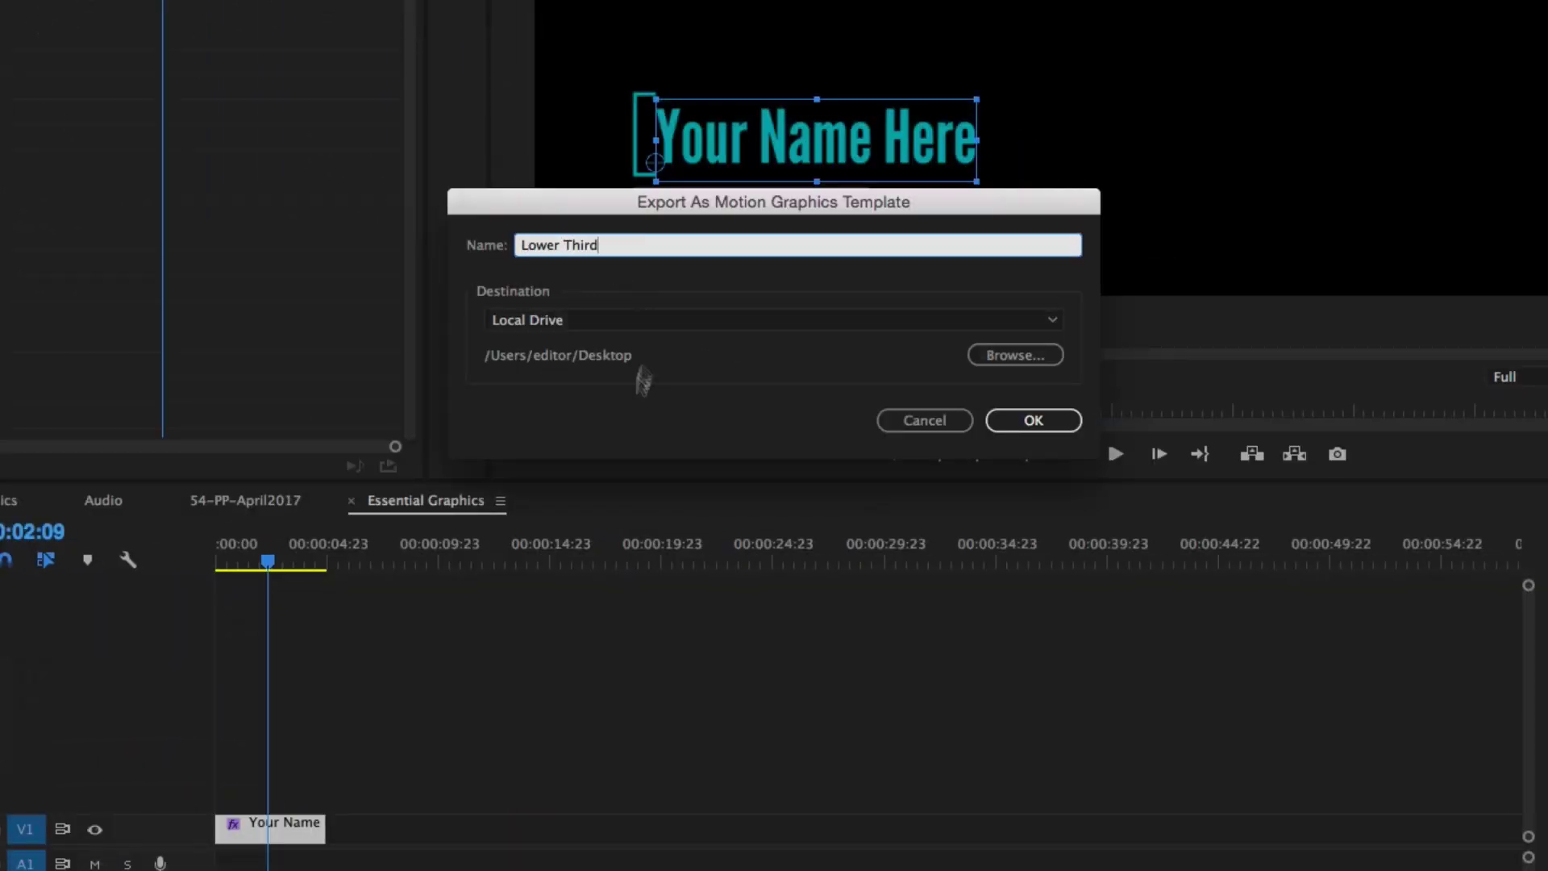
click(598, 323)
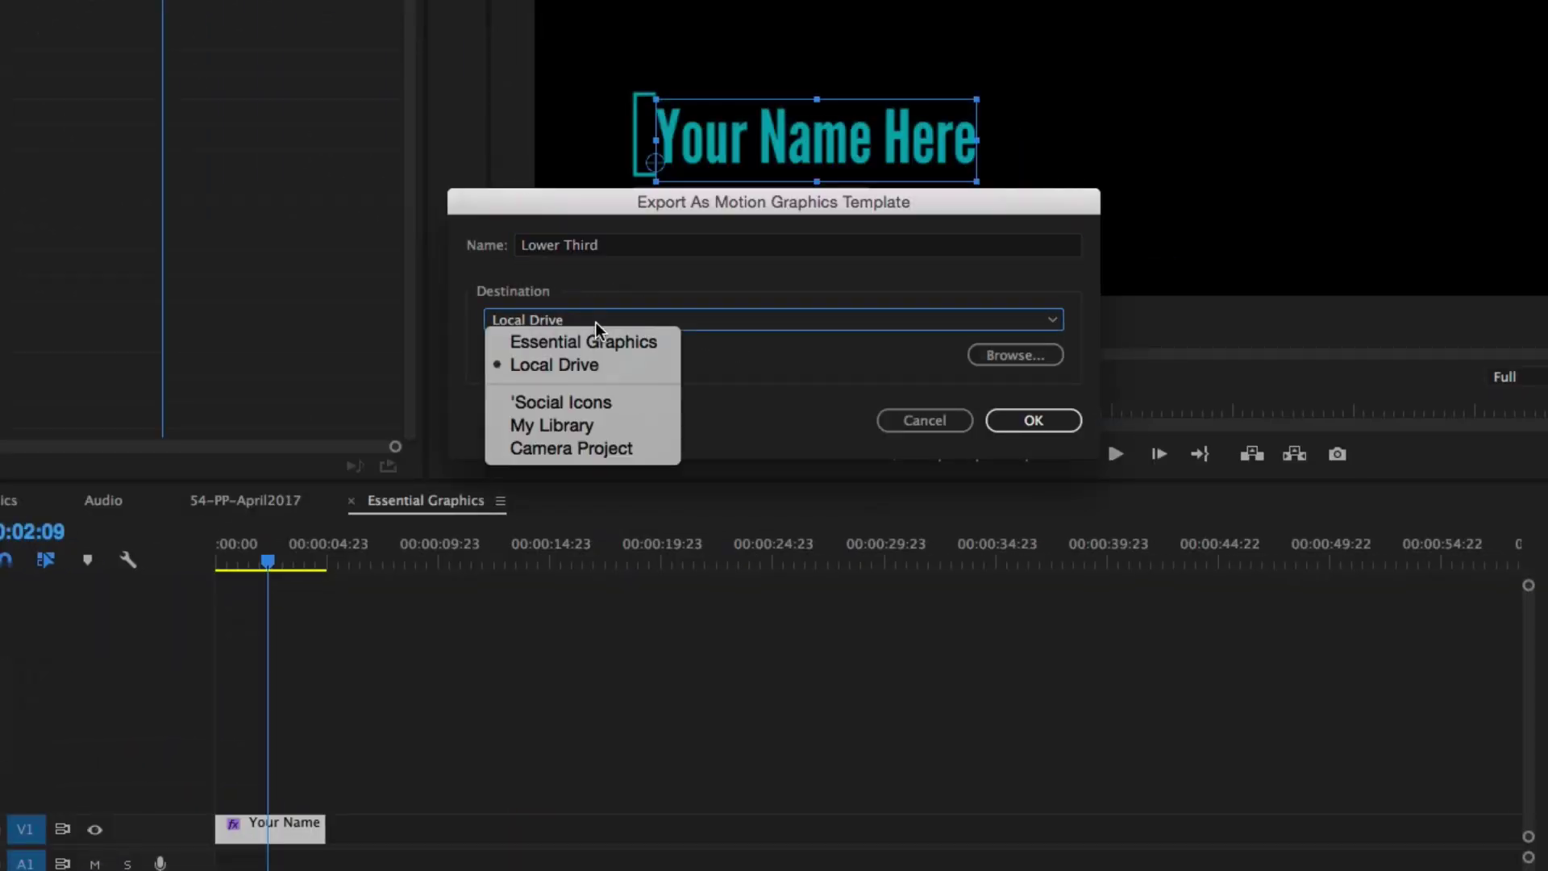
click(589, 398)
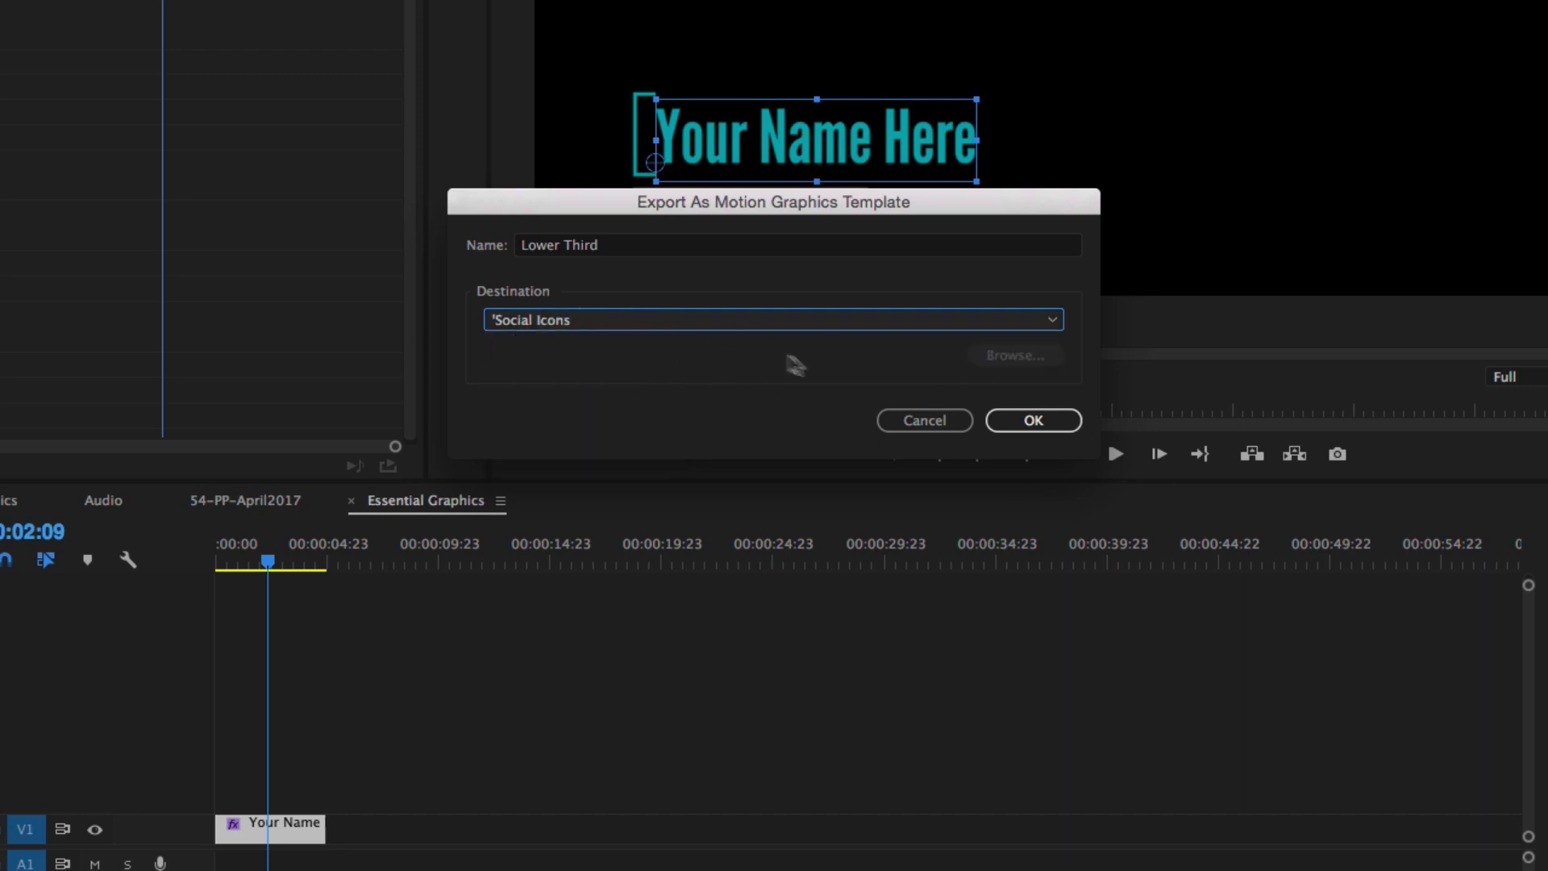
click(1004, 419)
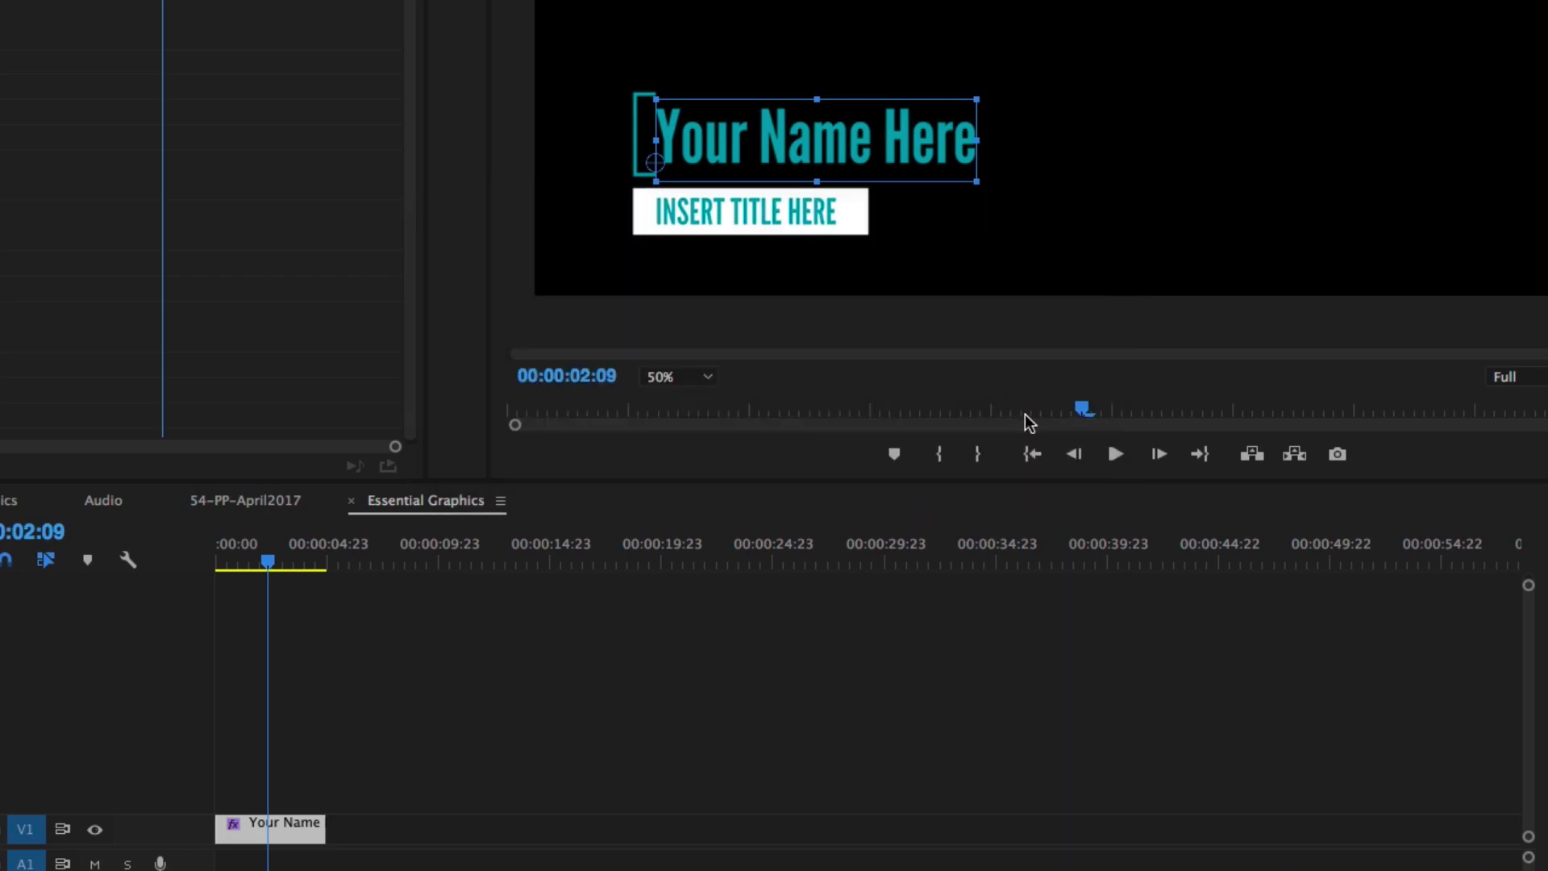
Browse the library templates in Essential Graphics and select Lower Third in the 'Social Icons library
click(1356, 100)
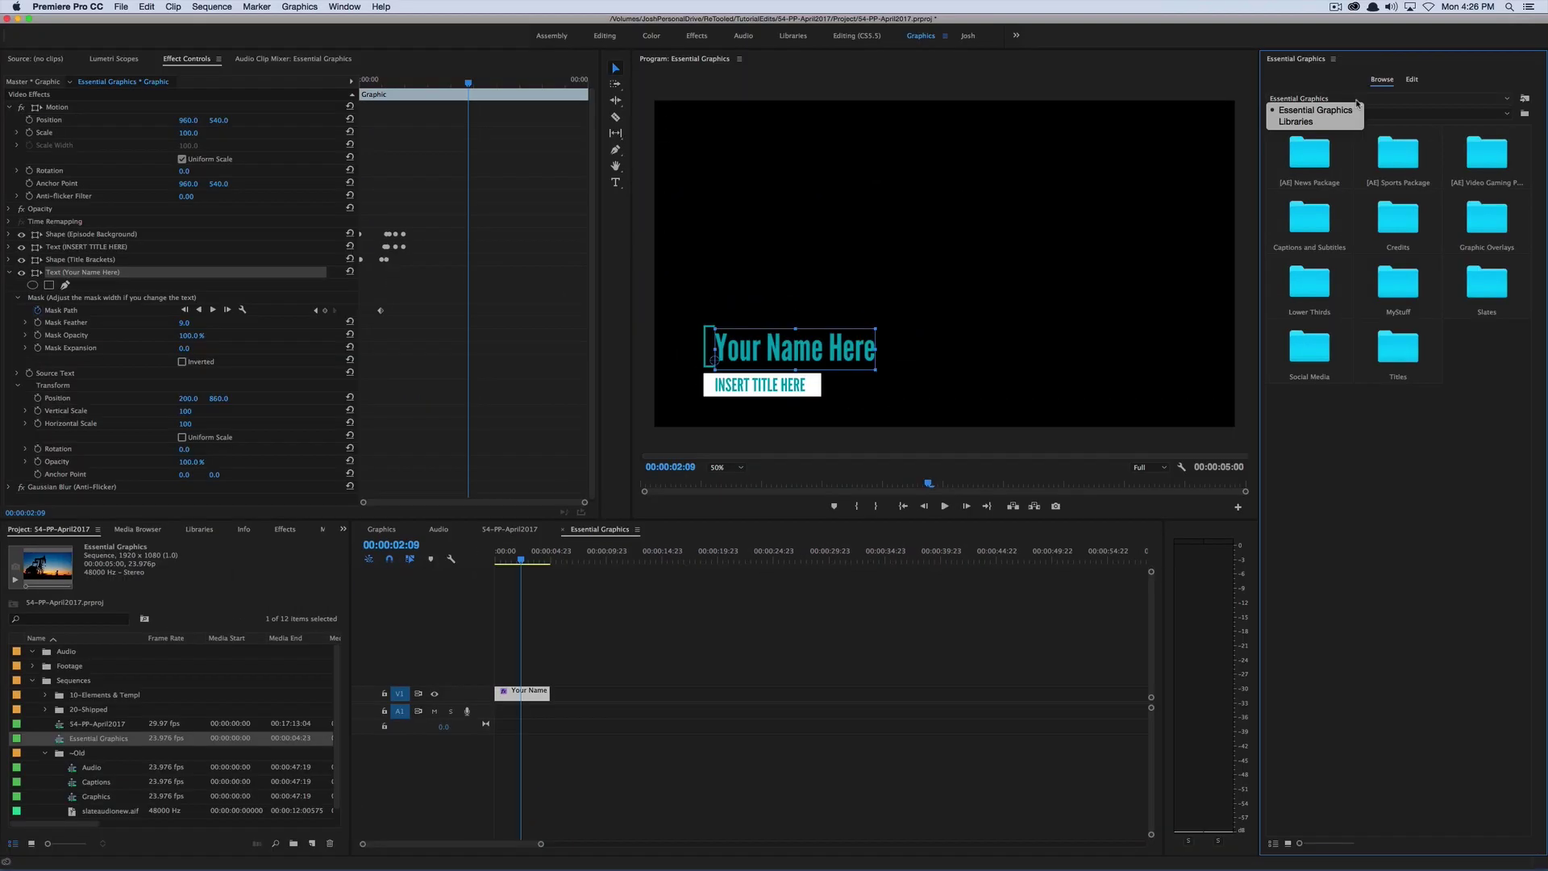
click(1303, 121)
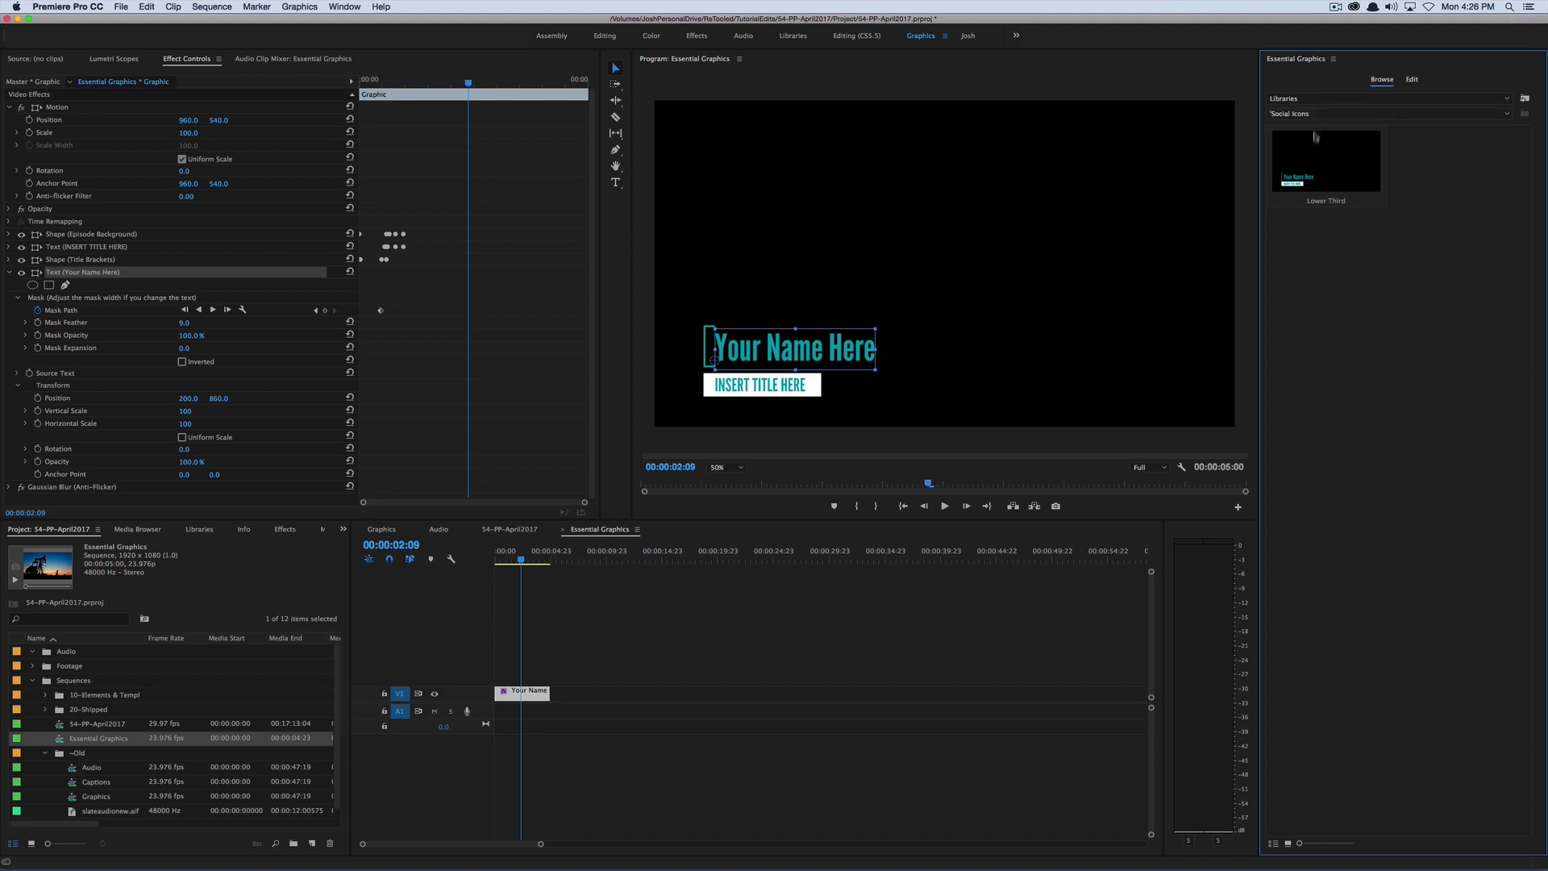
click(1333, 165)
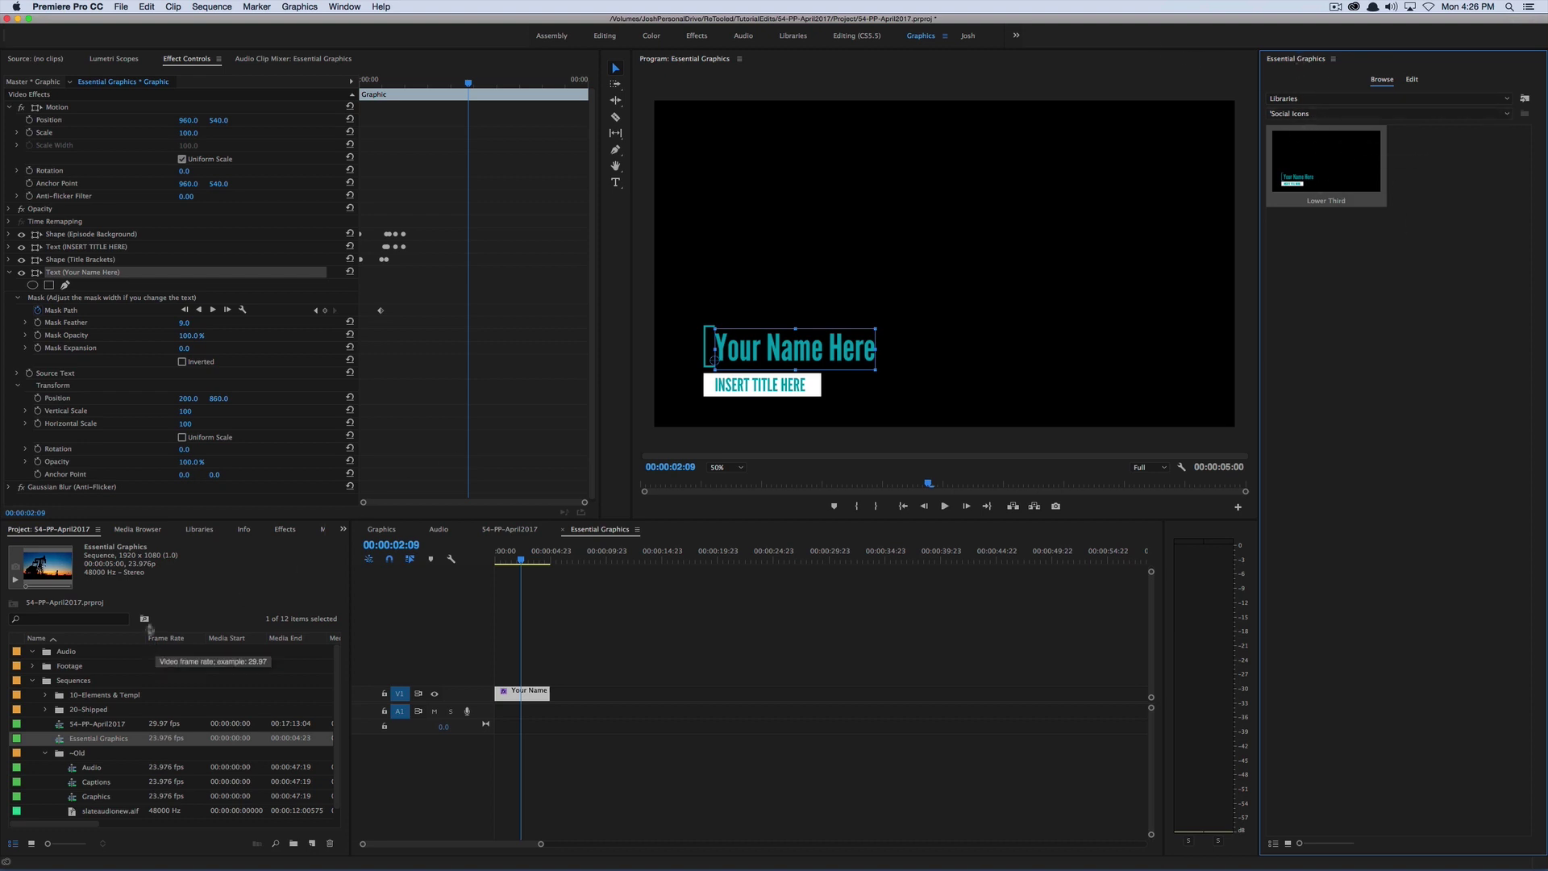
Place two copies of the Lower Third library template on track V1 after the existing clip, one from each library view
click(196, 531)
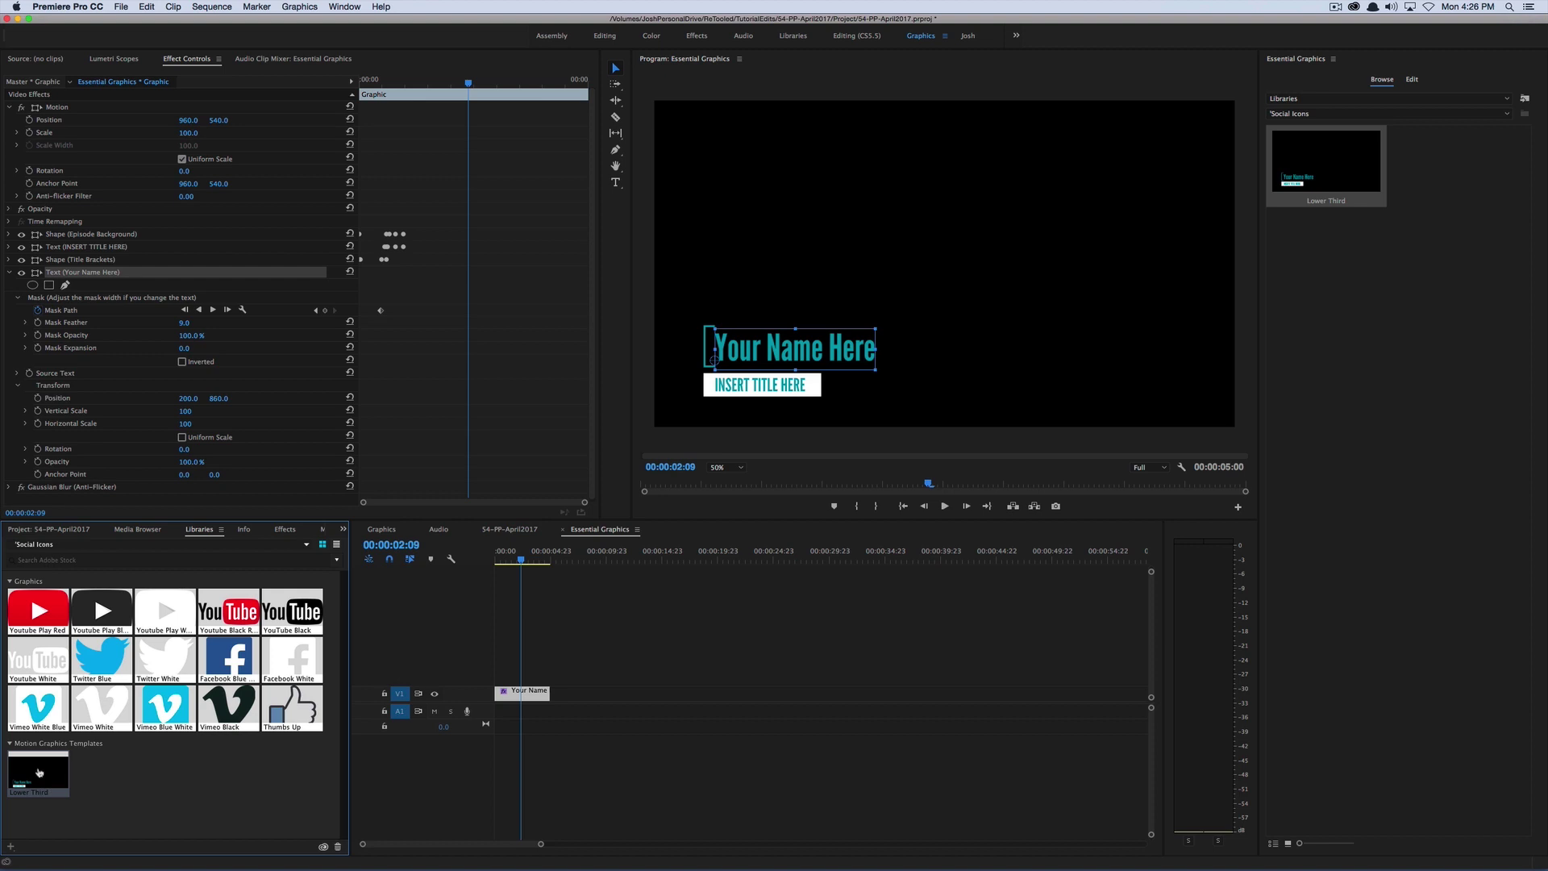
drag(22, 775, 705, 693)
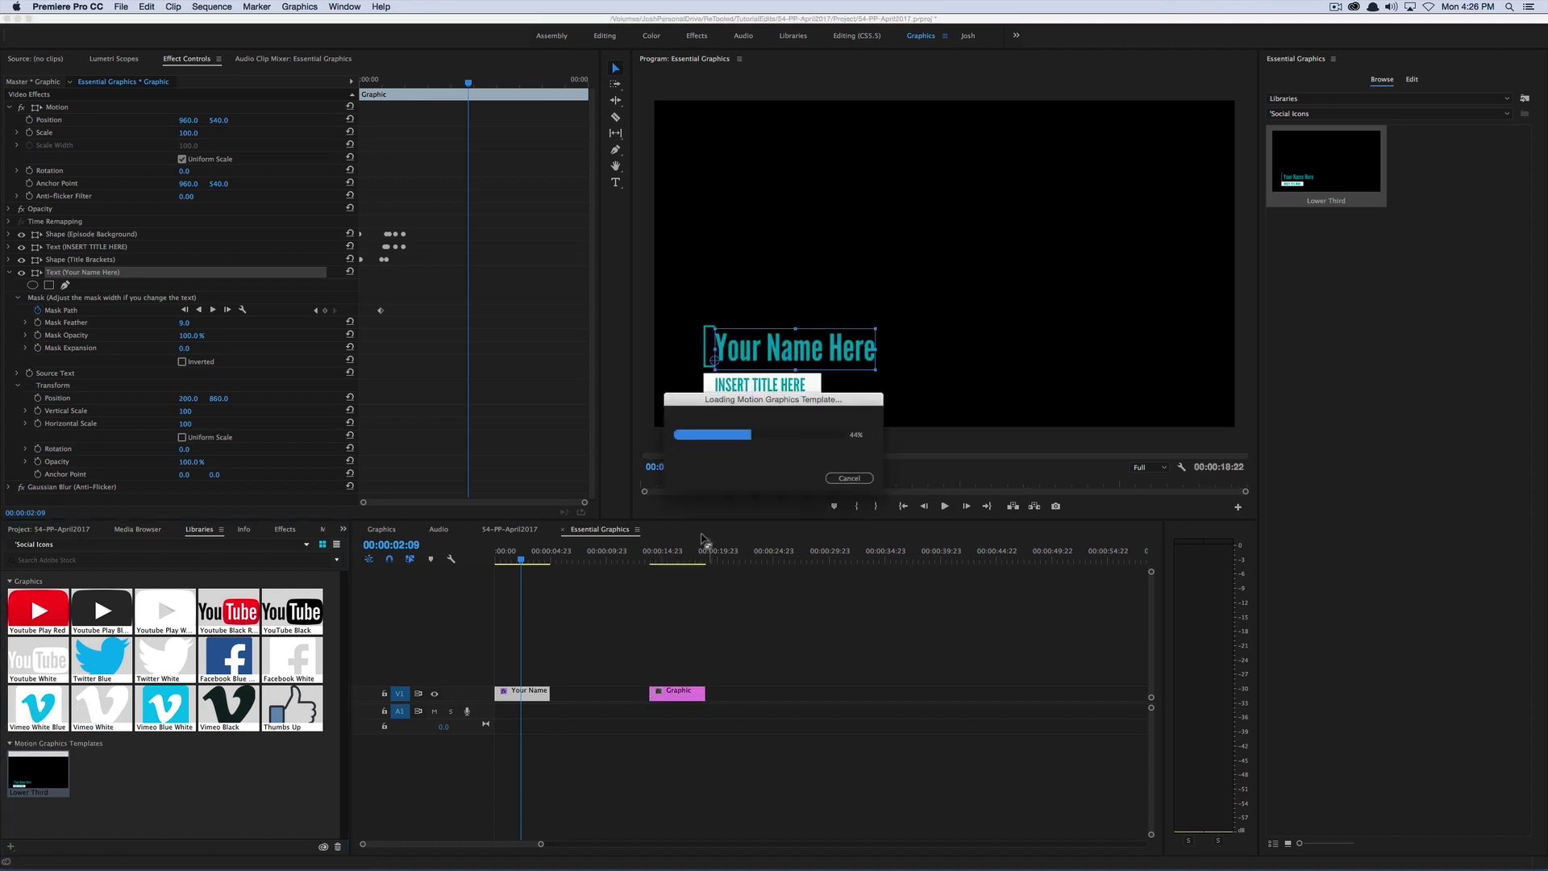
click(670, 560)
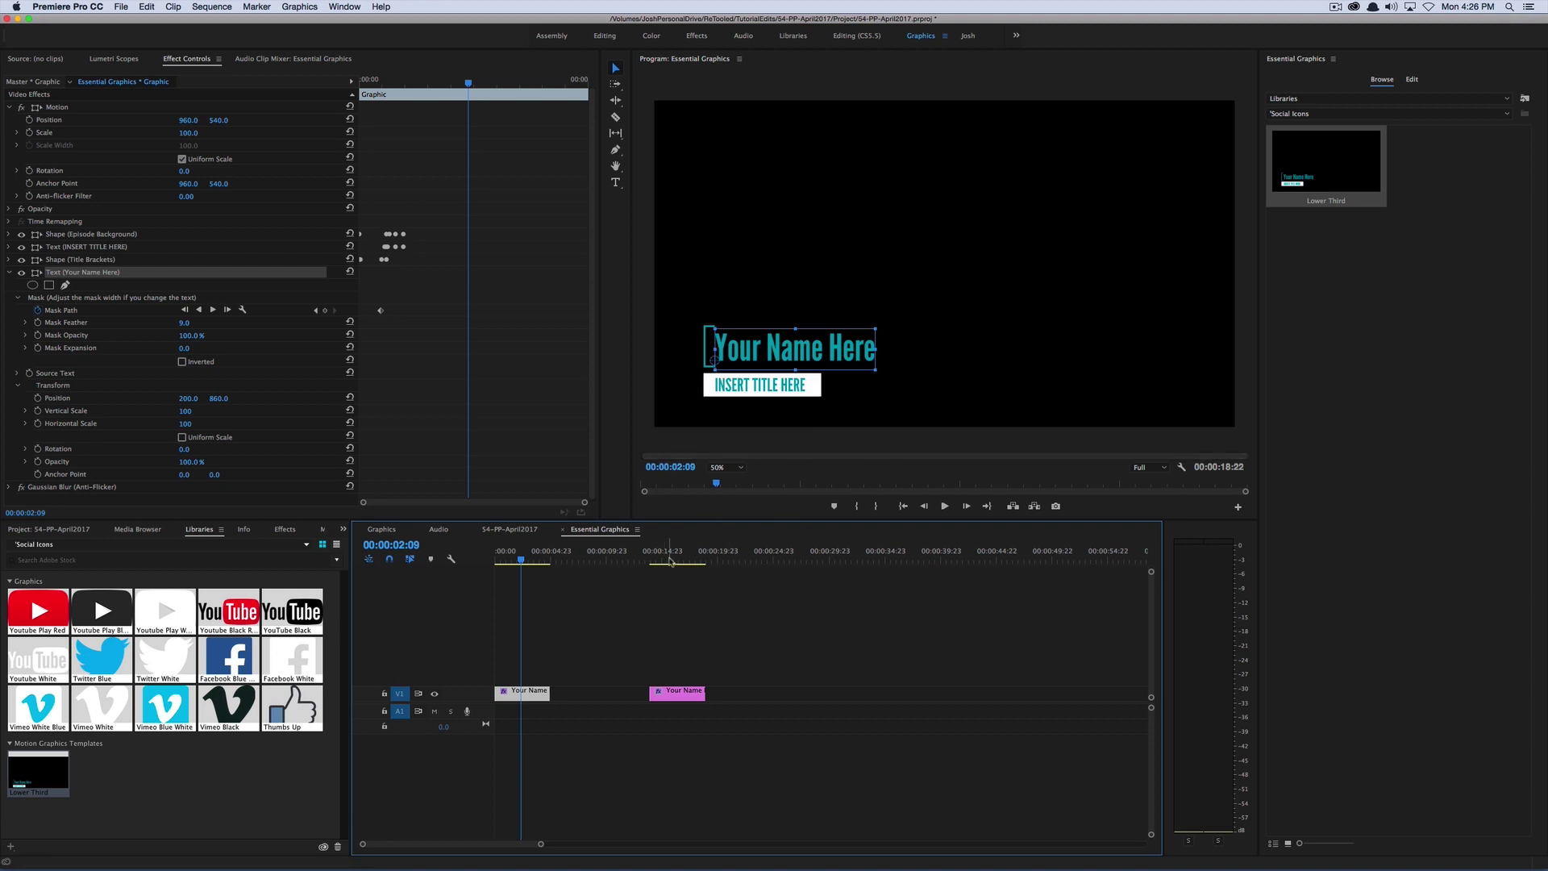
drag(1310, 155, 774, 698)
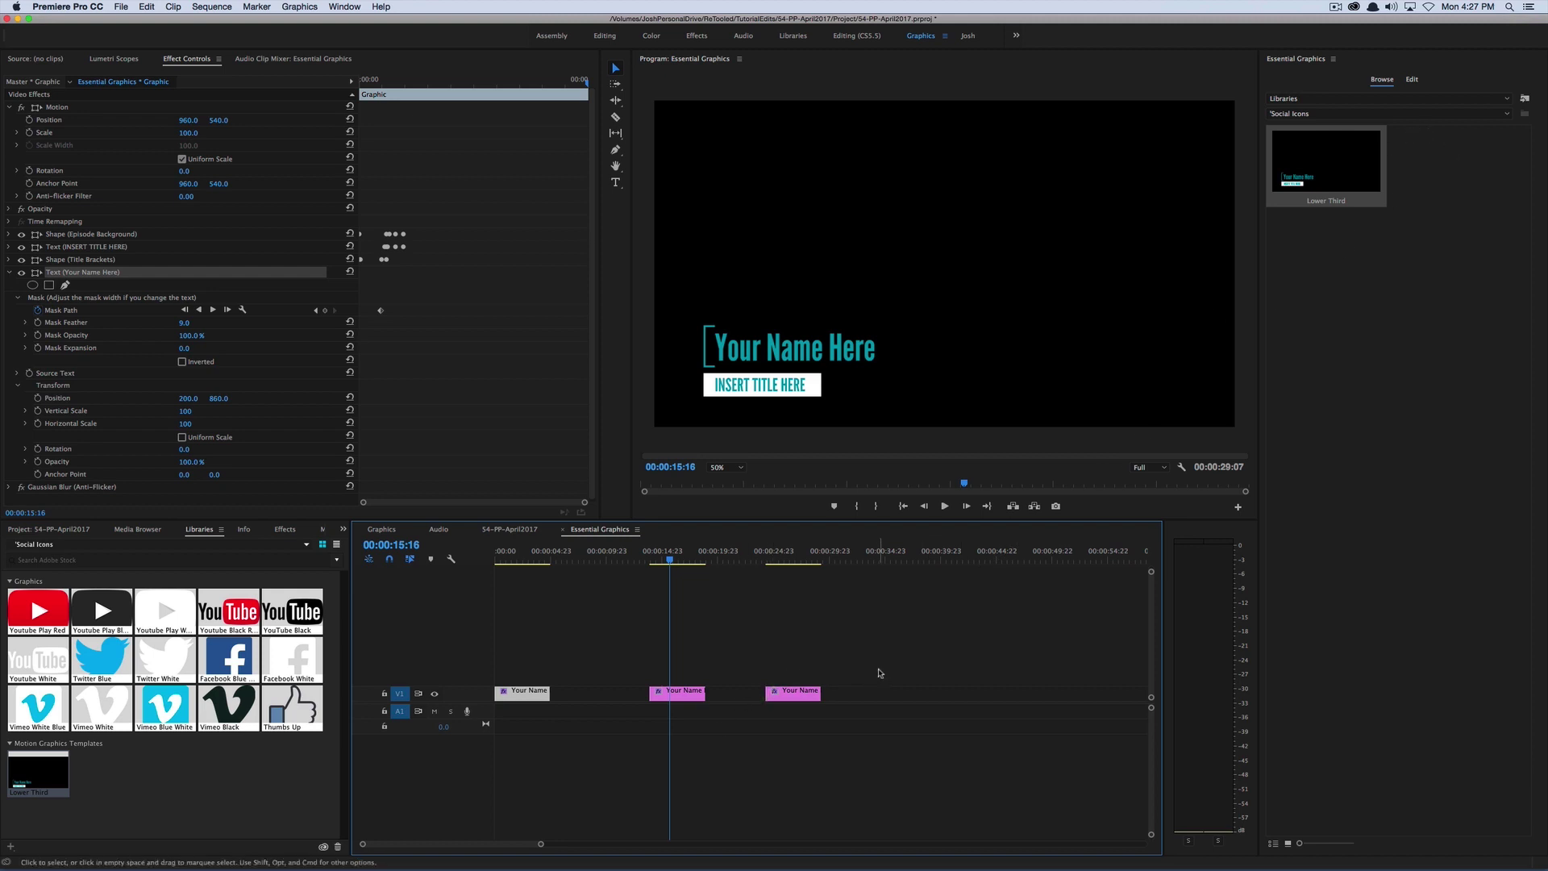
Delete all graphic clips from the Essential Graphics sequence
drag(901, 665, 449, 742)
key(Delete)
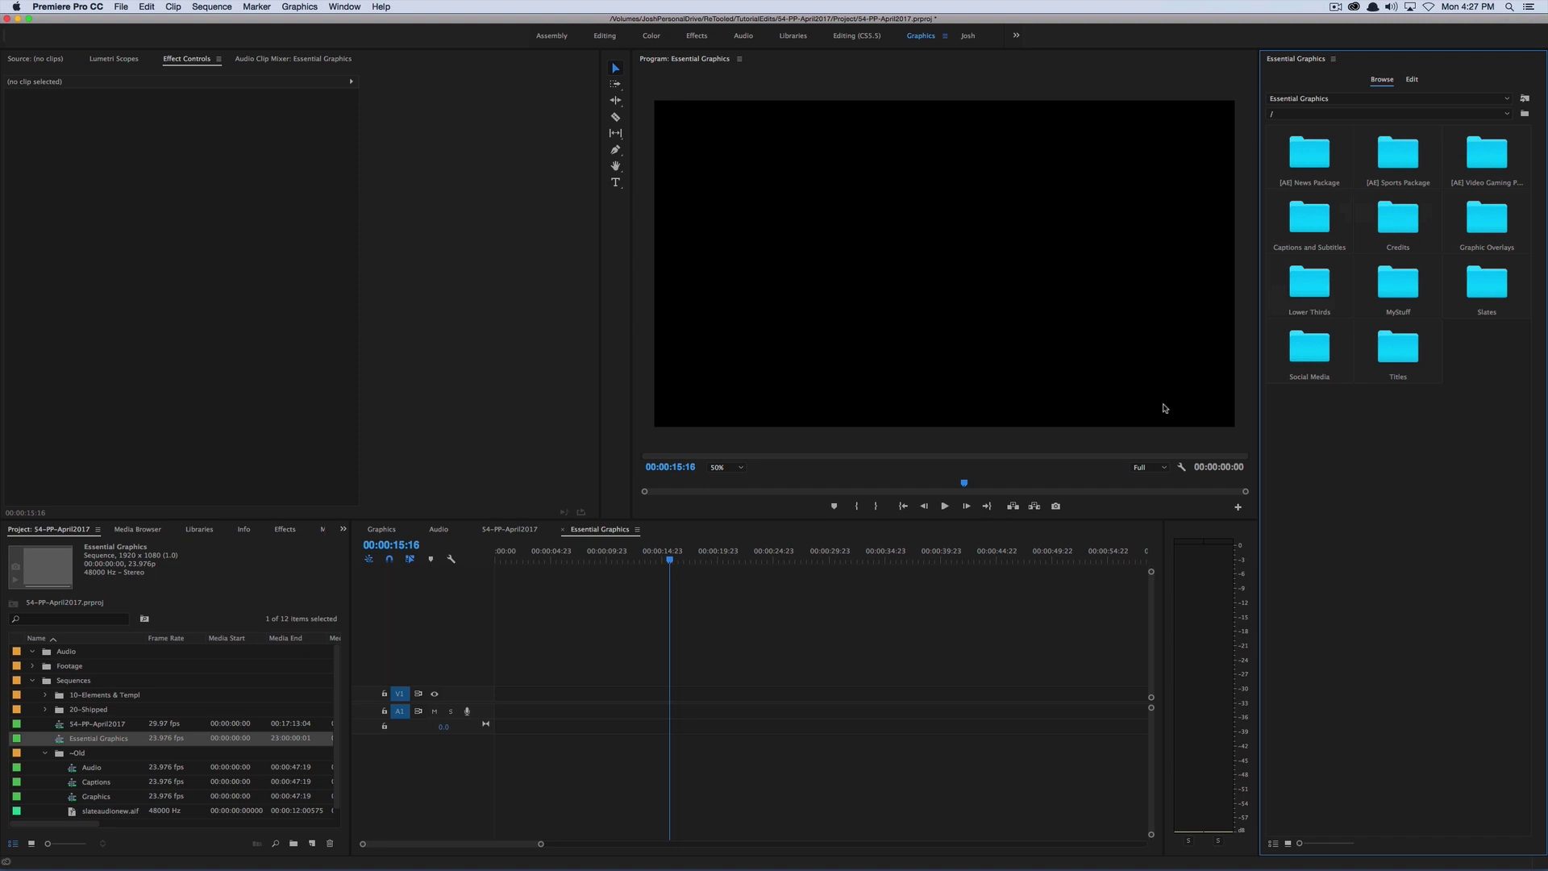
Switch to After Effects and examine the main text, subtext and subtext color controls of Graphics Lower Third New
key(super+Tab)
click(736, 669)
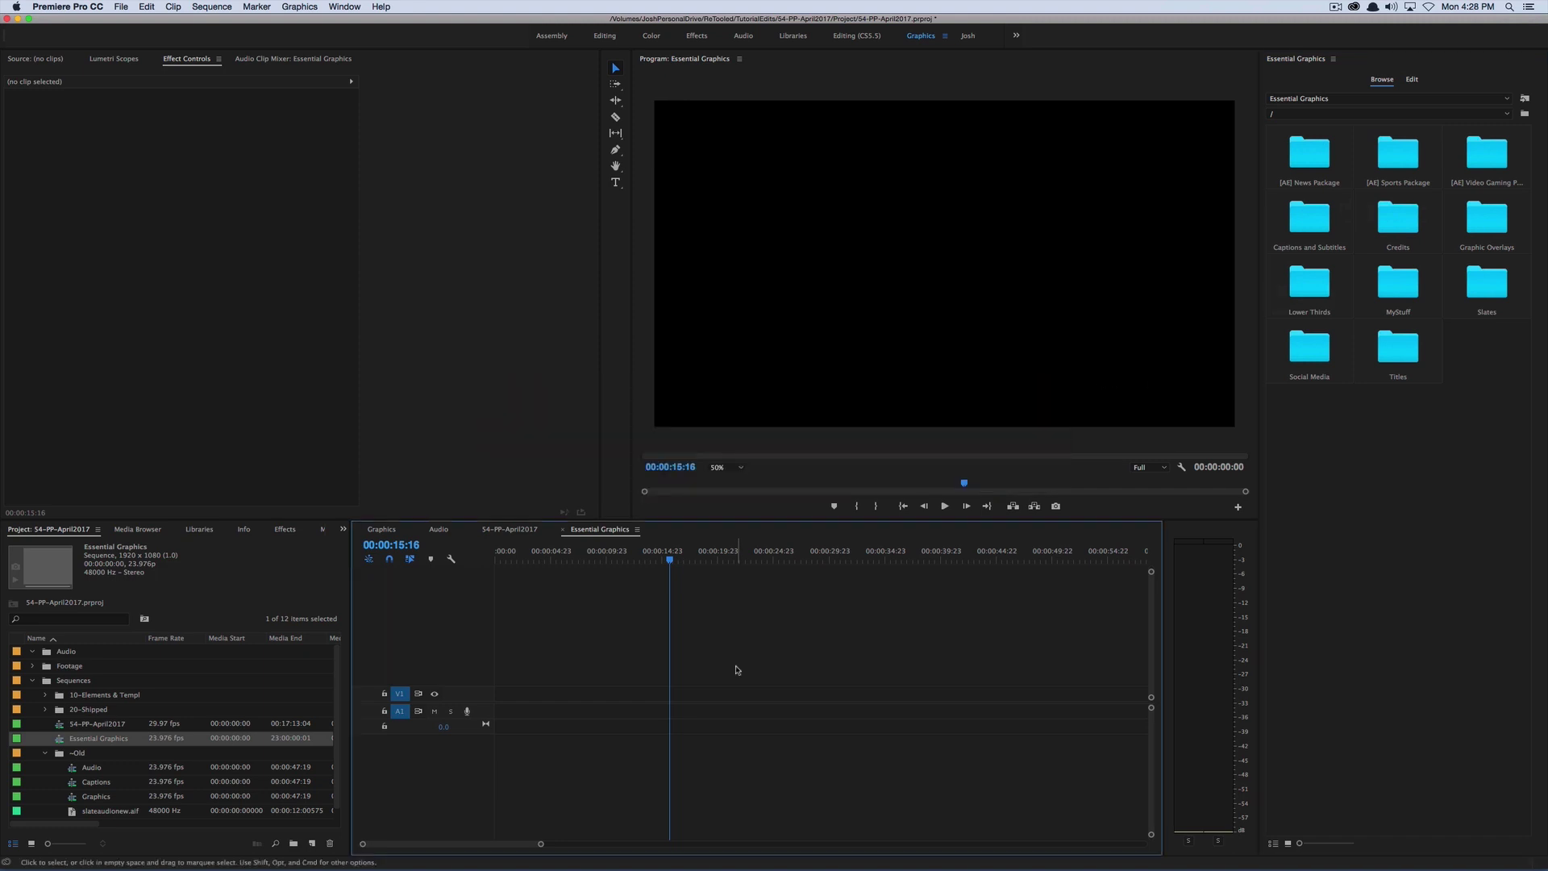
key(super+Tab)
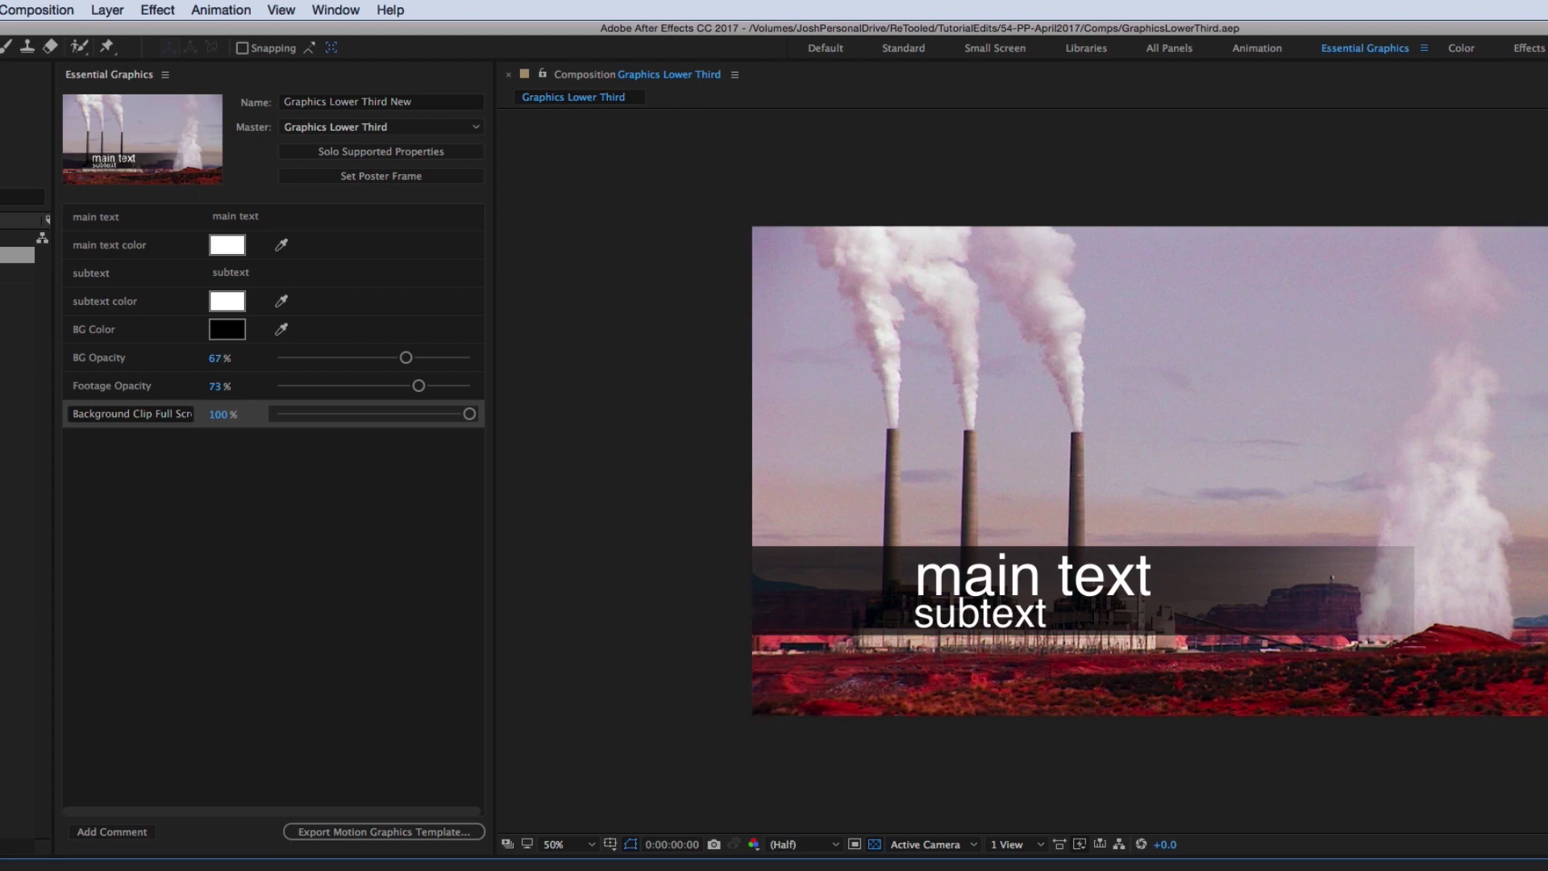
click(338, 216)
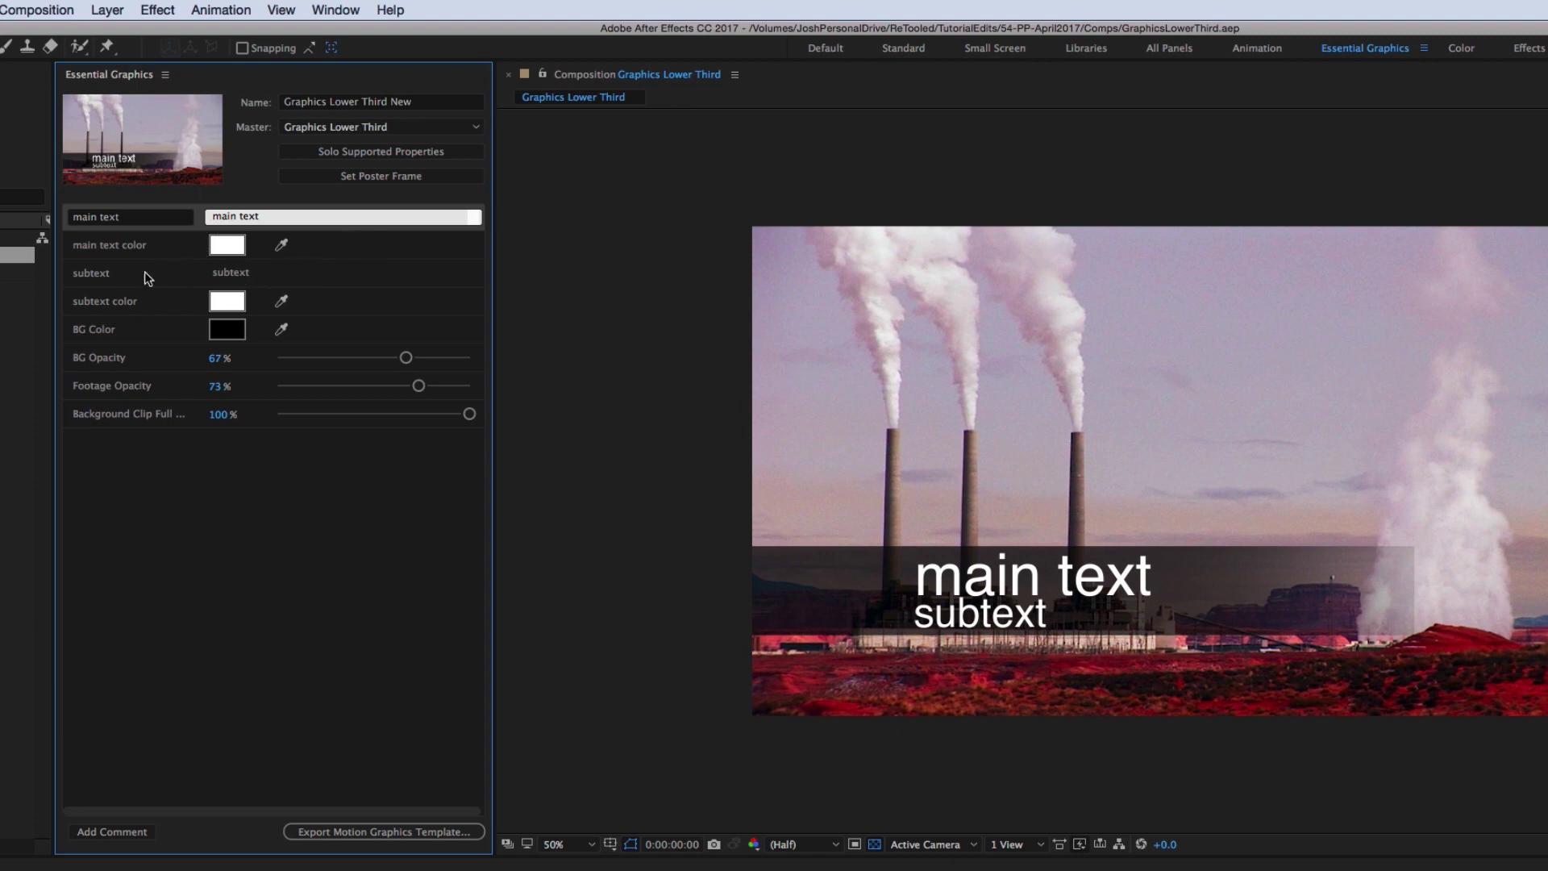
click(118, 284)
click(125, 305)
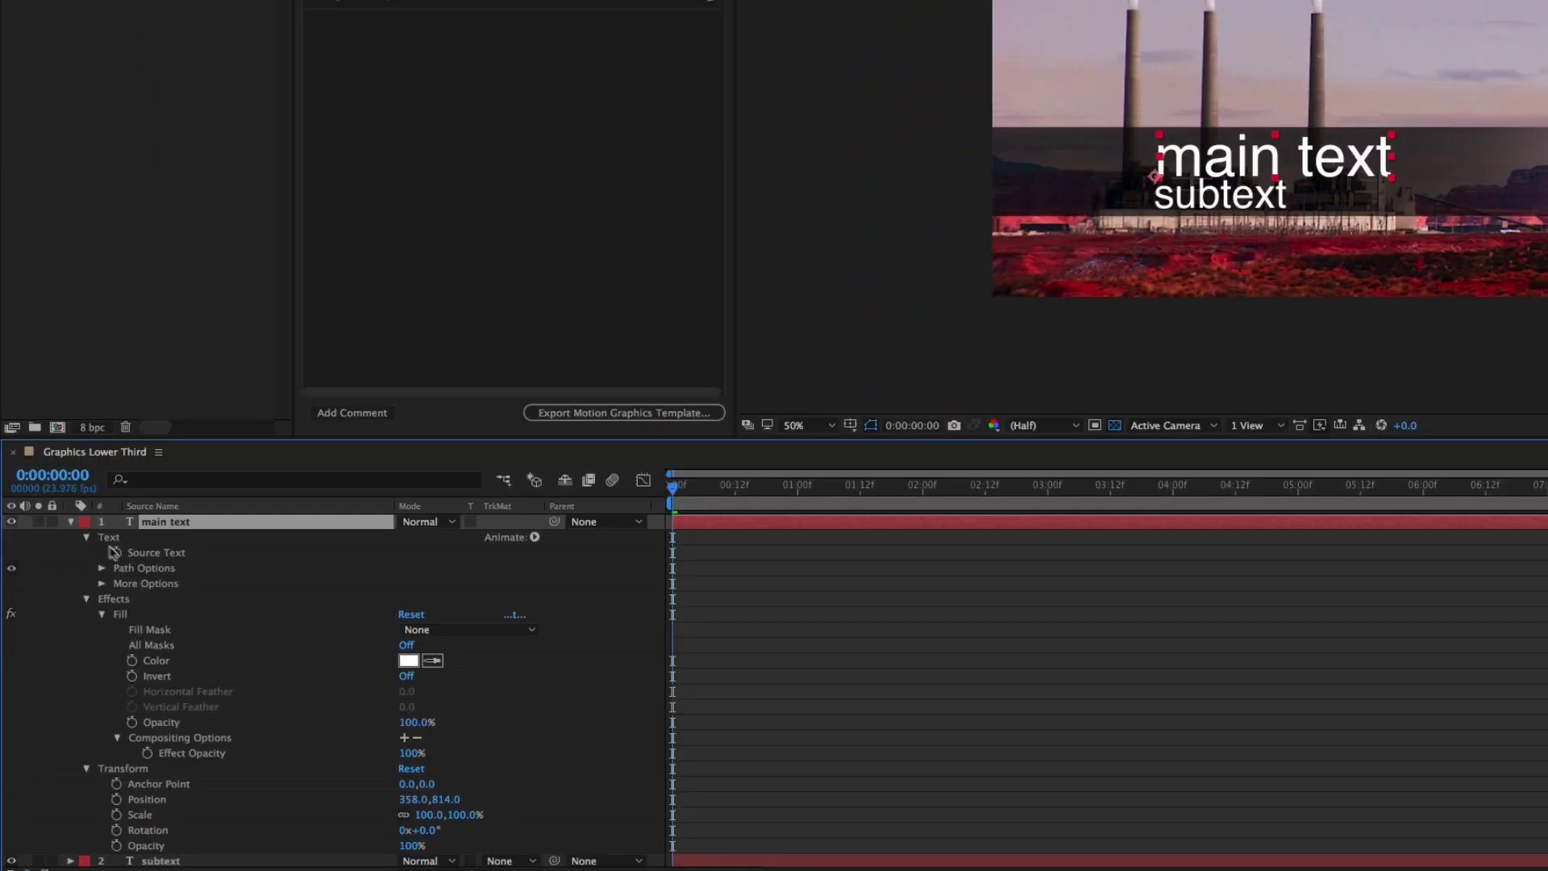
Try to add the main text layer's Source Text to the template controls, and select the layer's Fill Color property
click(0, 870)
drag(156, 556, 355, 260)
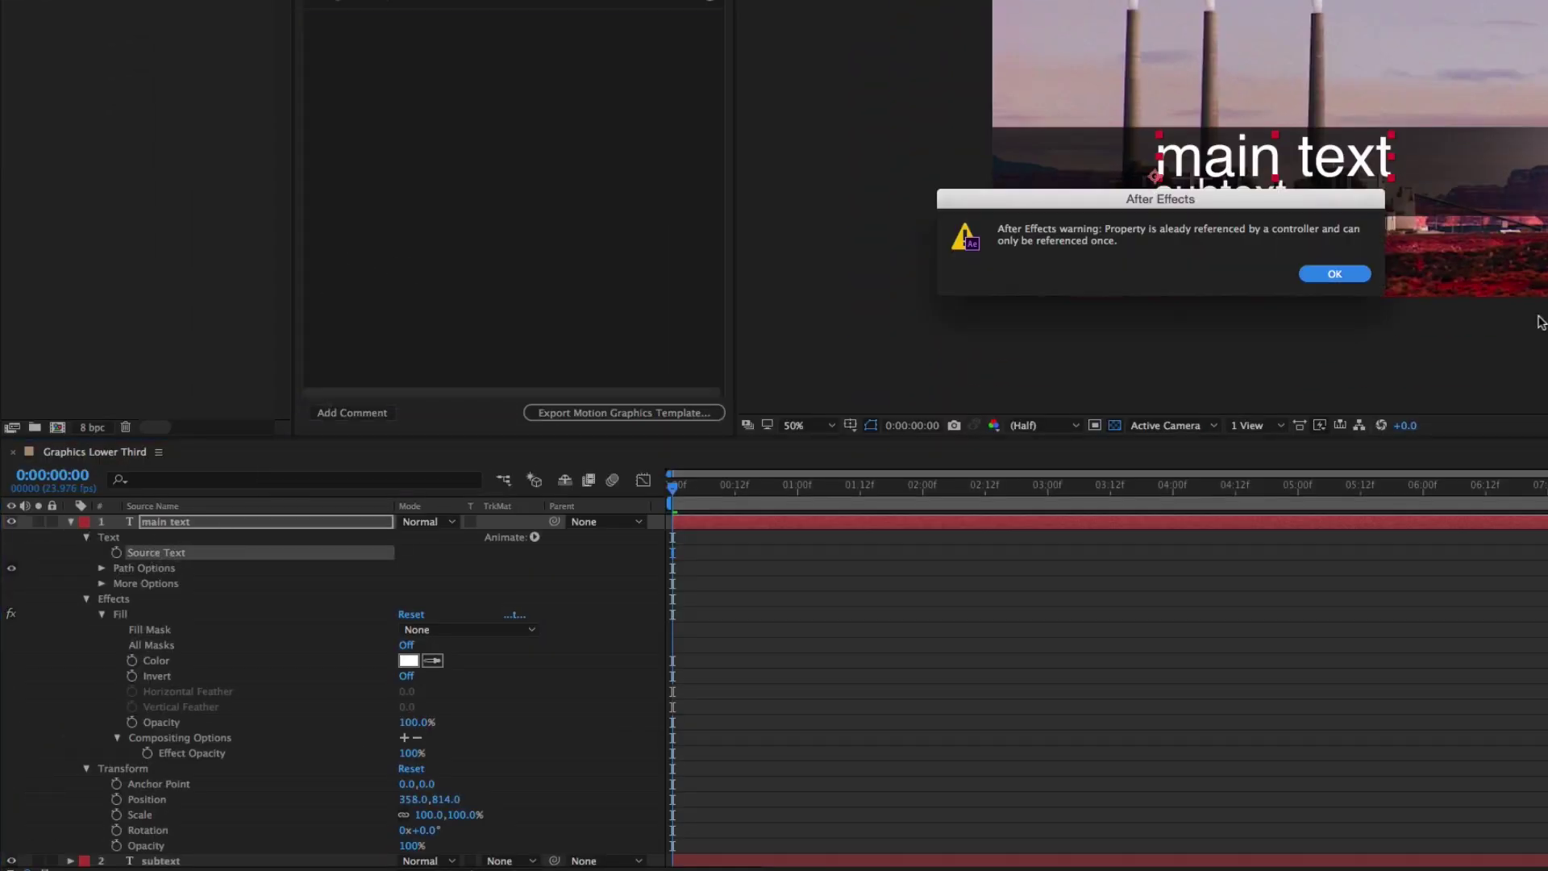
click(1337, 274)
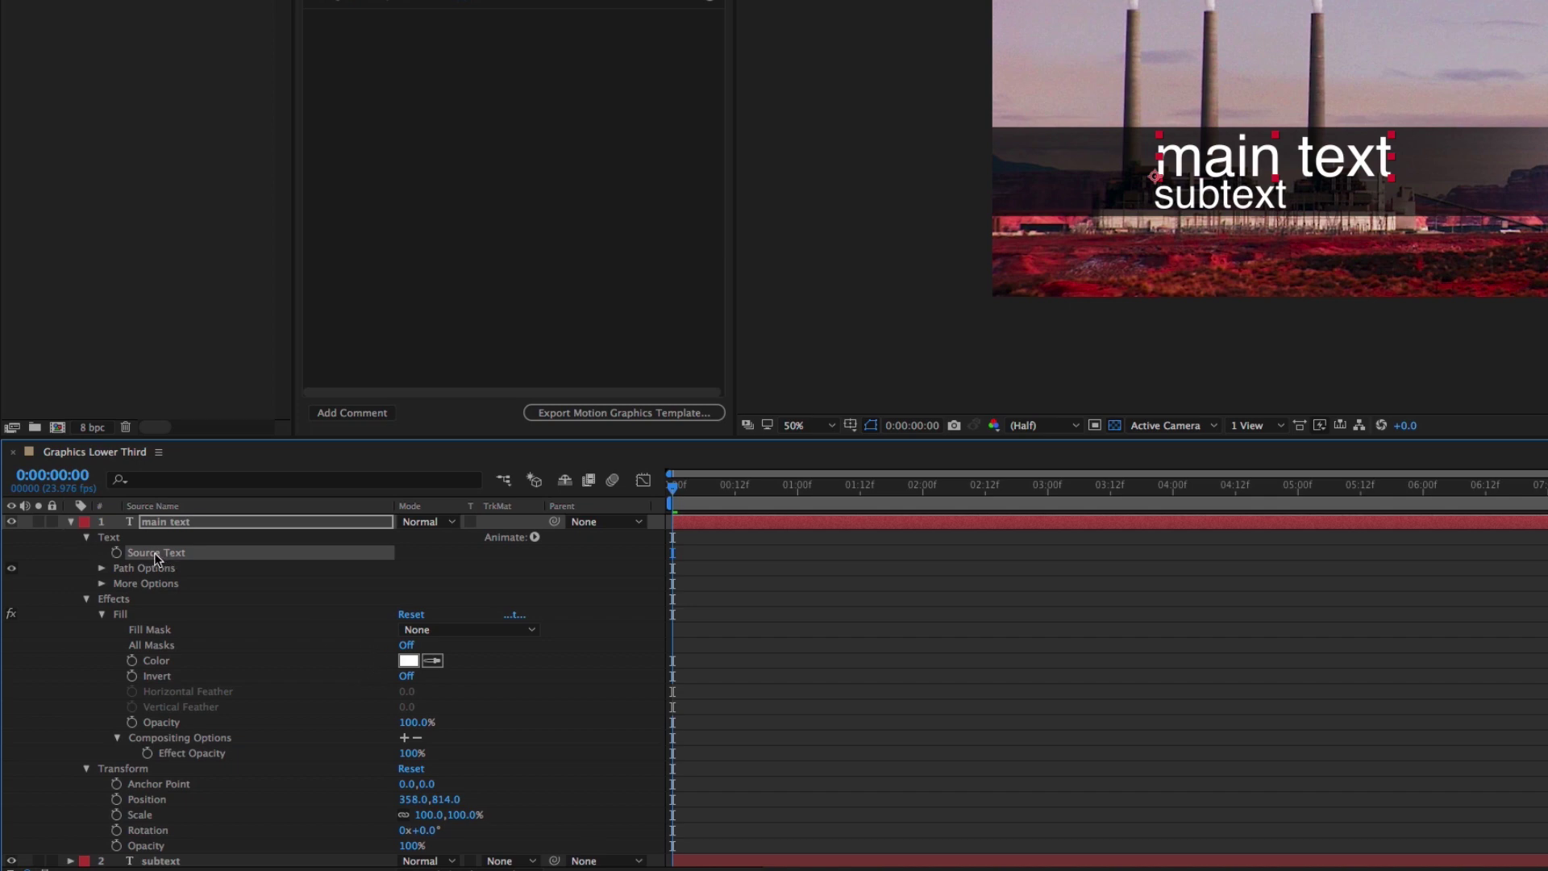
click(120, 615)
click(174, 661)
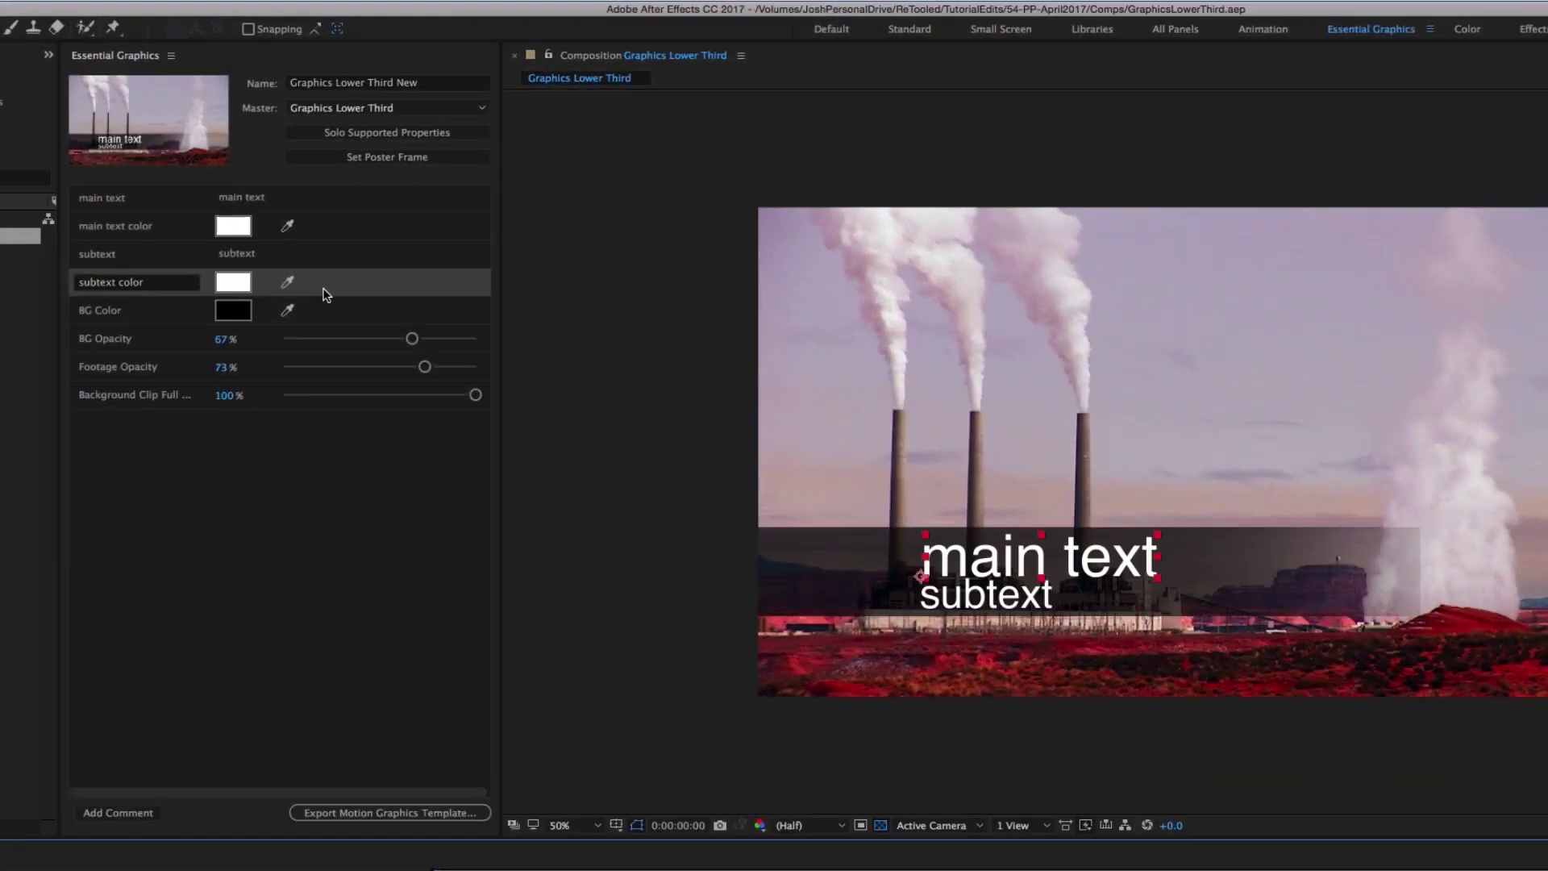
Try to rearrange the order of the template's controls in Essential Graphics
drag(374, 208, 375, 175)
drag(328, 243, 324, 300)
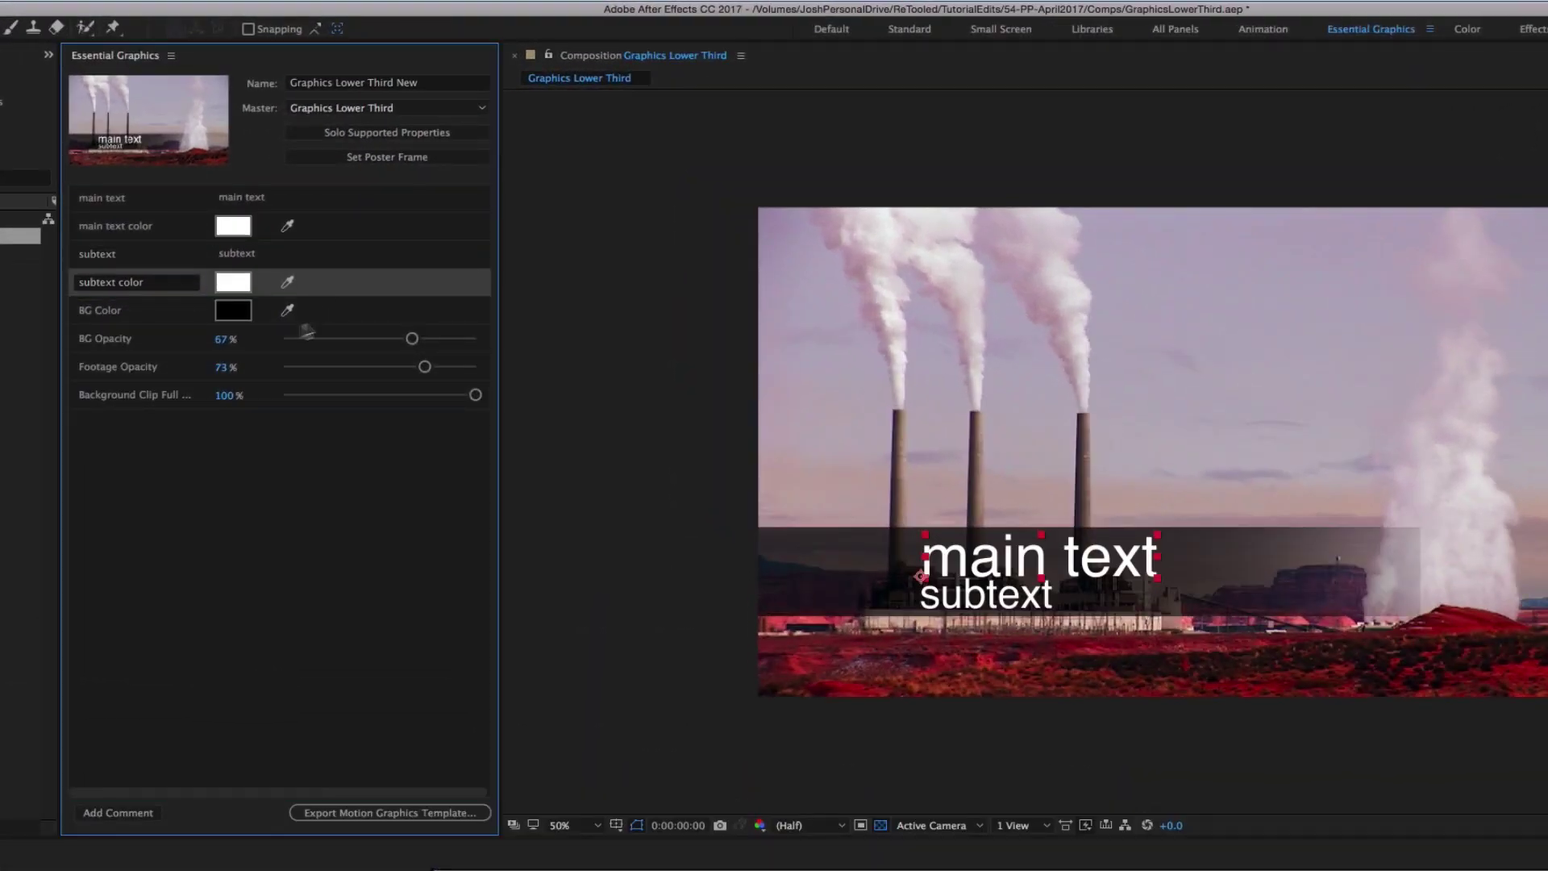
Examine the subtext control's editable text and the subtext color control of the template
click(123, 258)
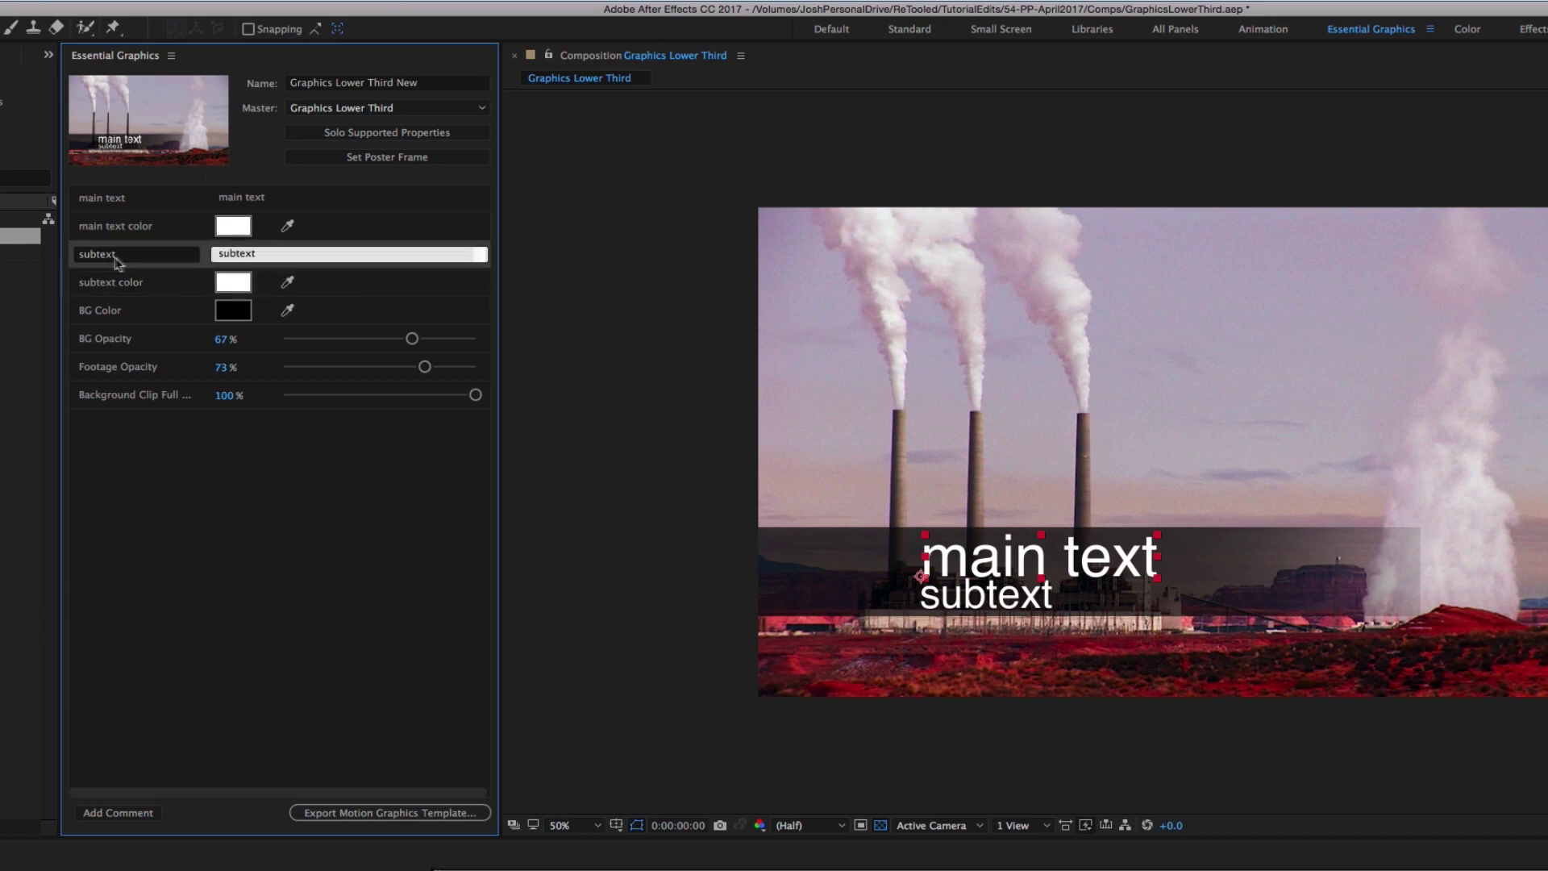
click(165, 258)
click(347, 255)
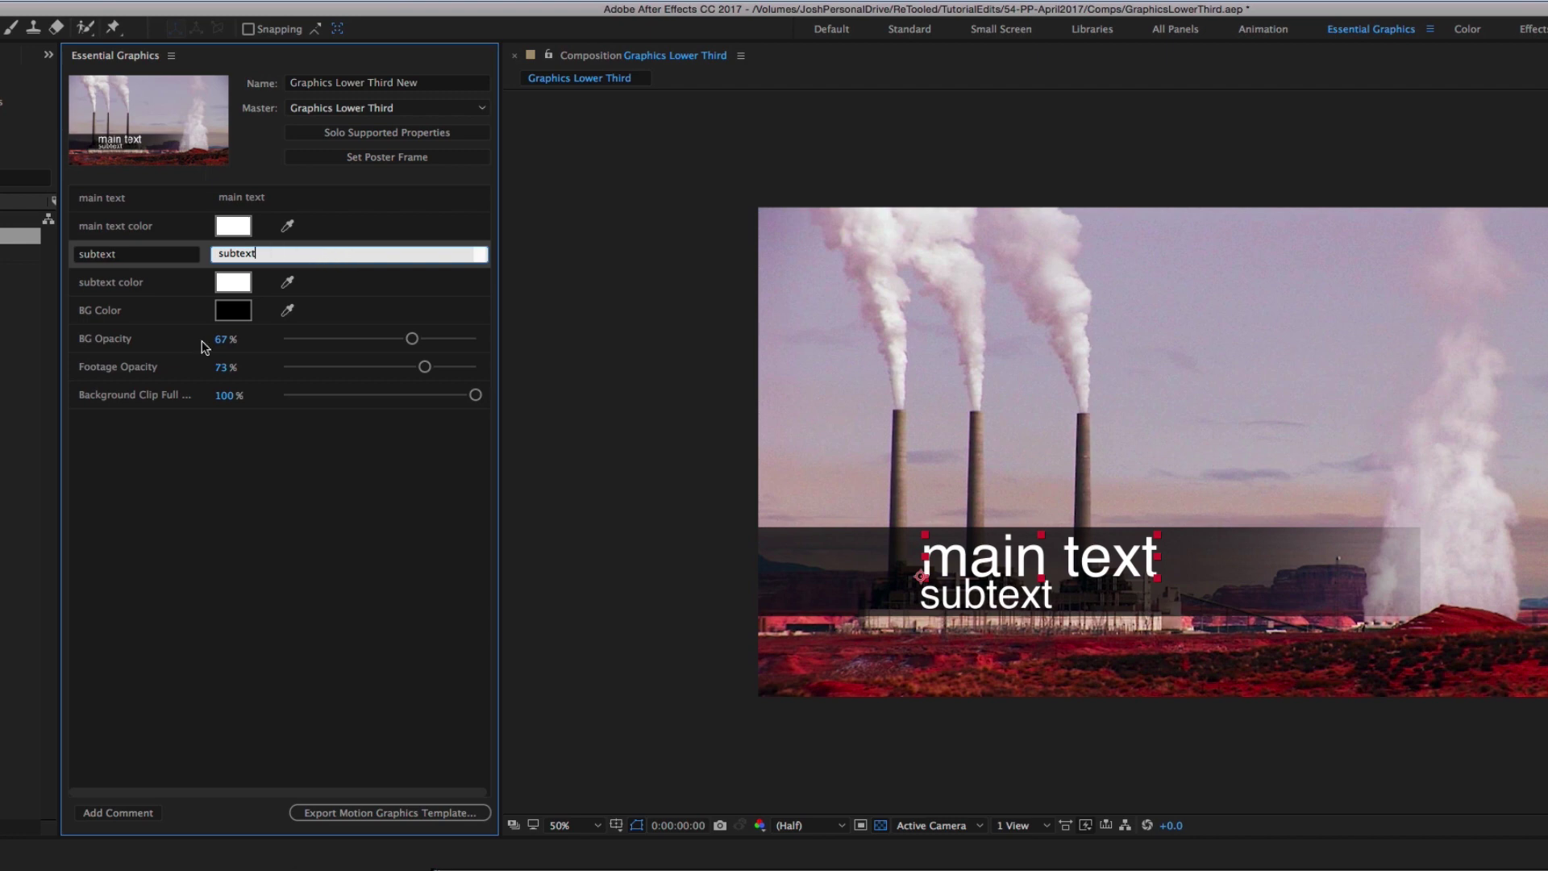
click(192, 287)
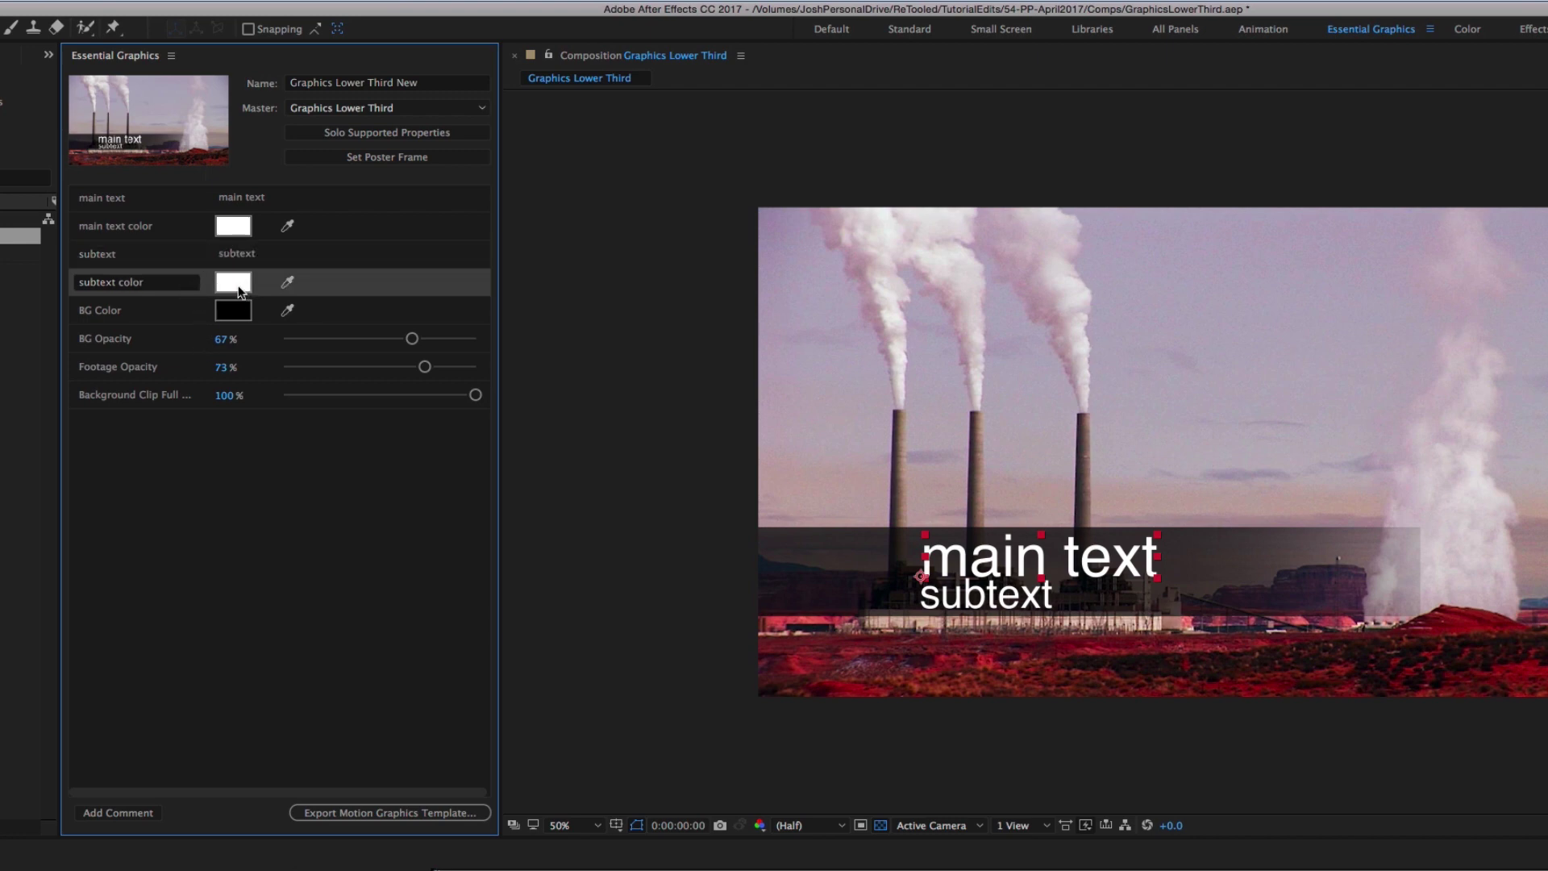
Rename the template's BG Color control to Bar Color
click(117, 315)
click(132, 309)
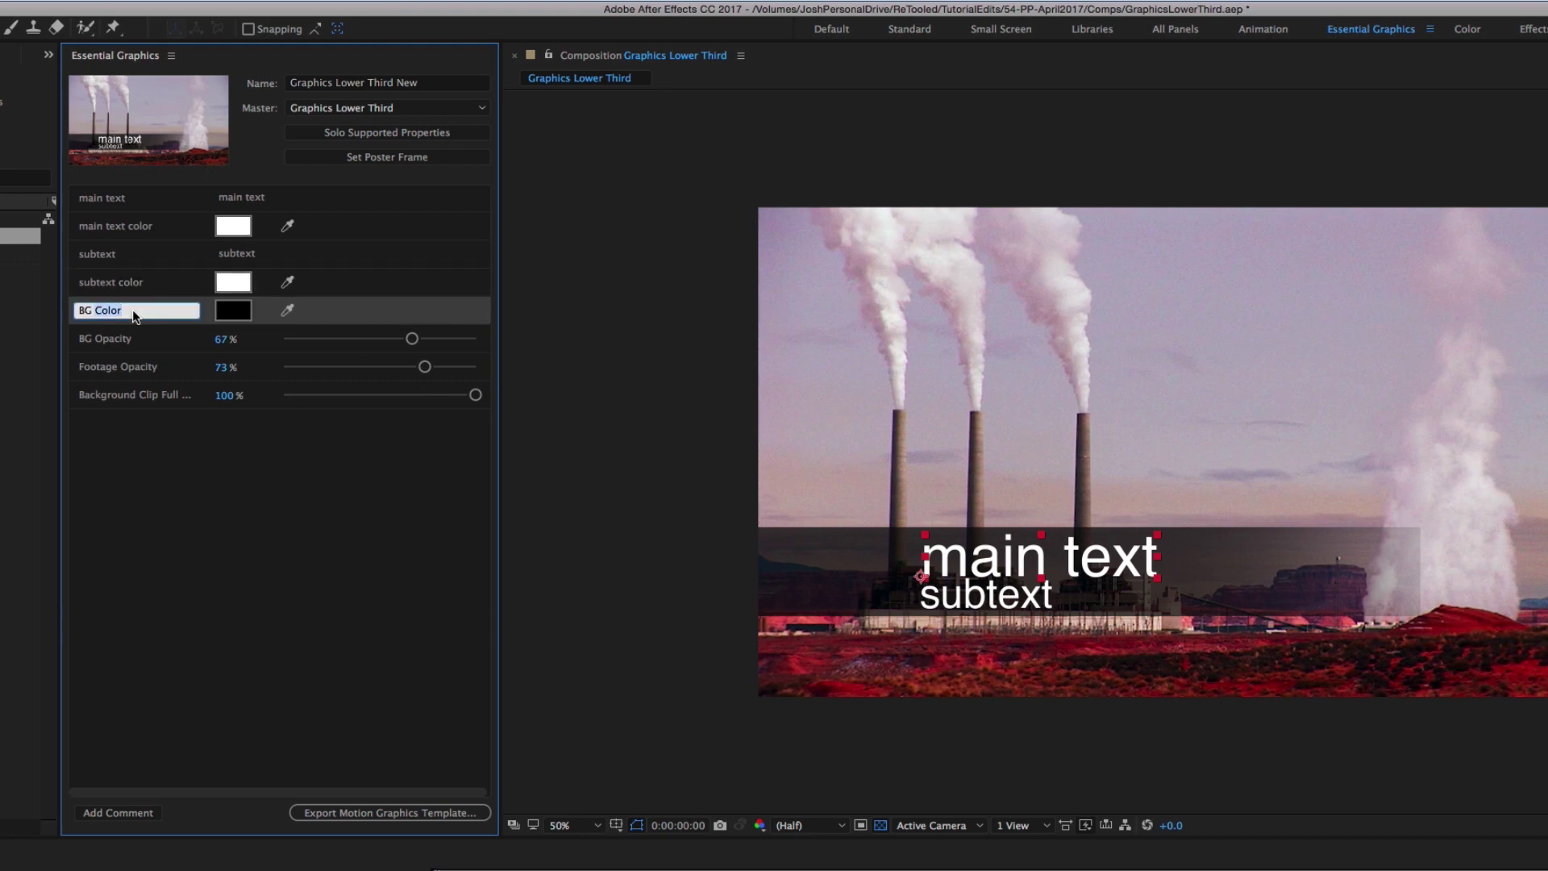
triple_click(139, 309)
text(B)
key(Return)
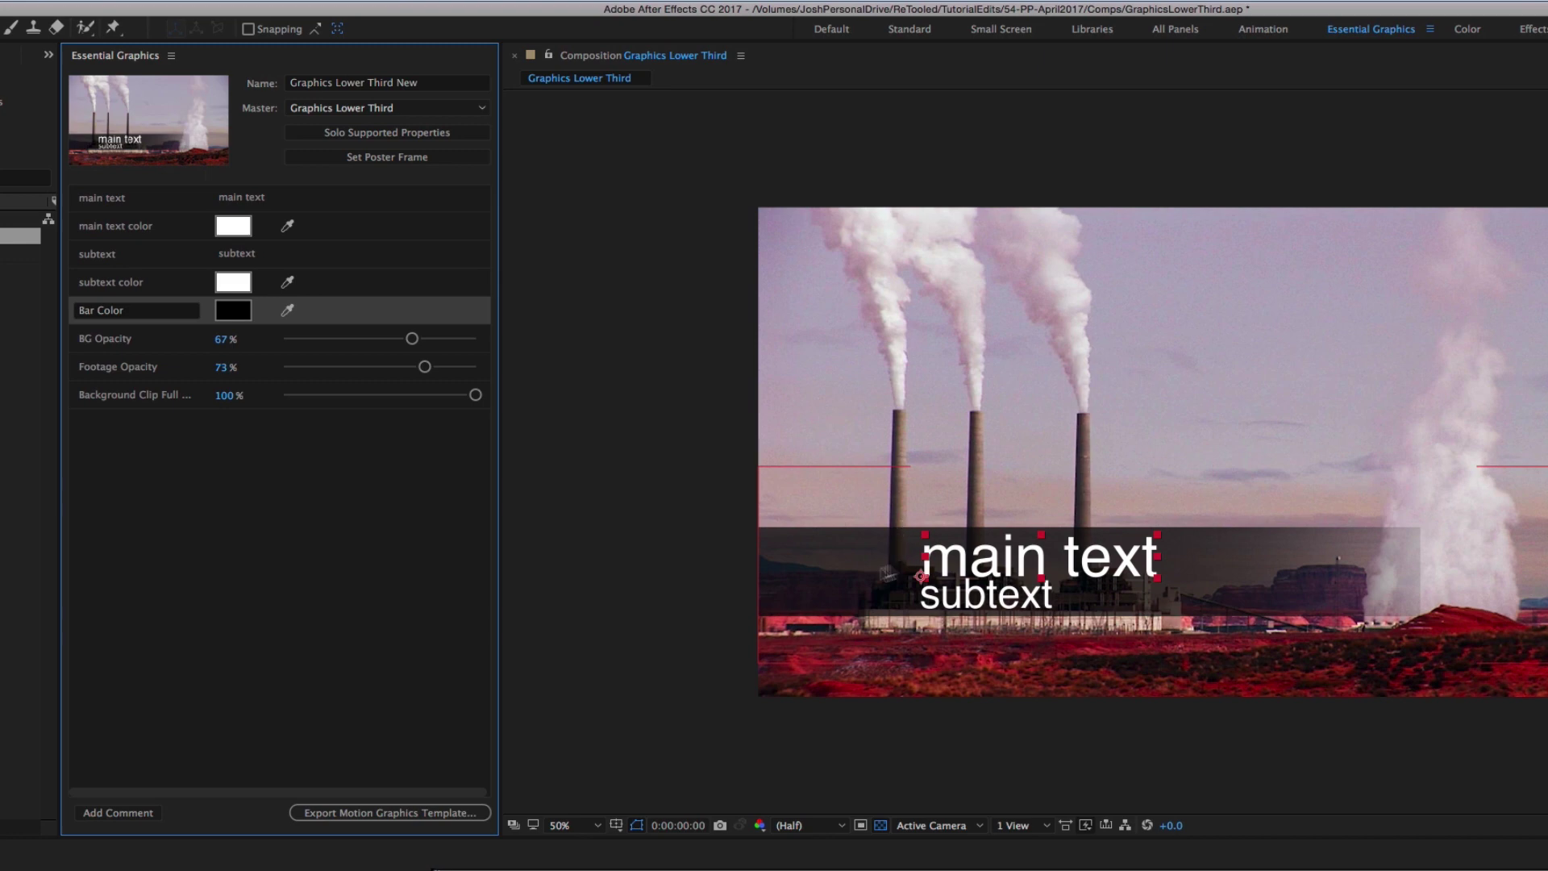
Rename the template's BG Opacity control to Bar Opacity
click(147, 340)
click(146, 341)
key(super+a)
text(Bar )
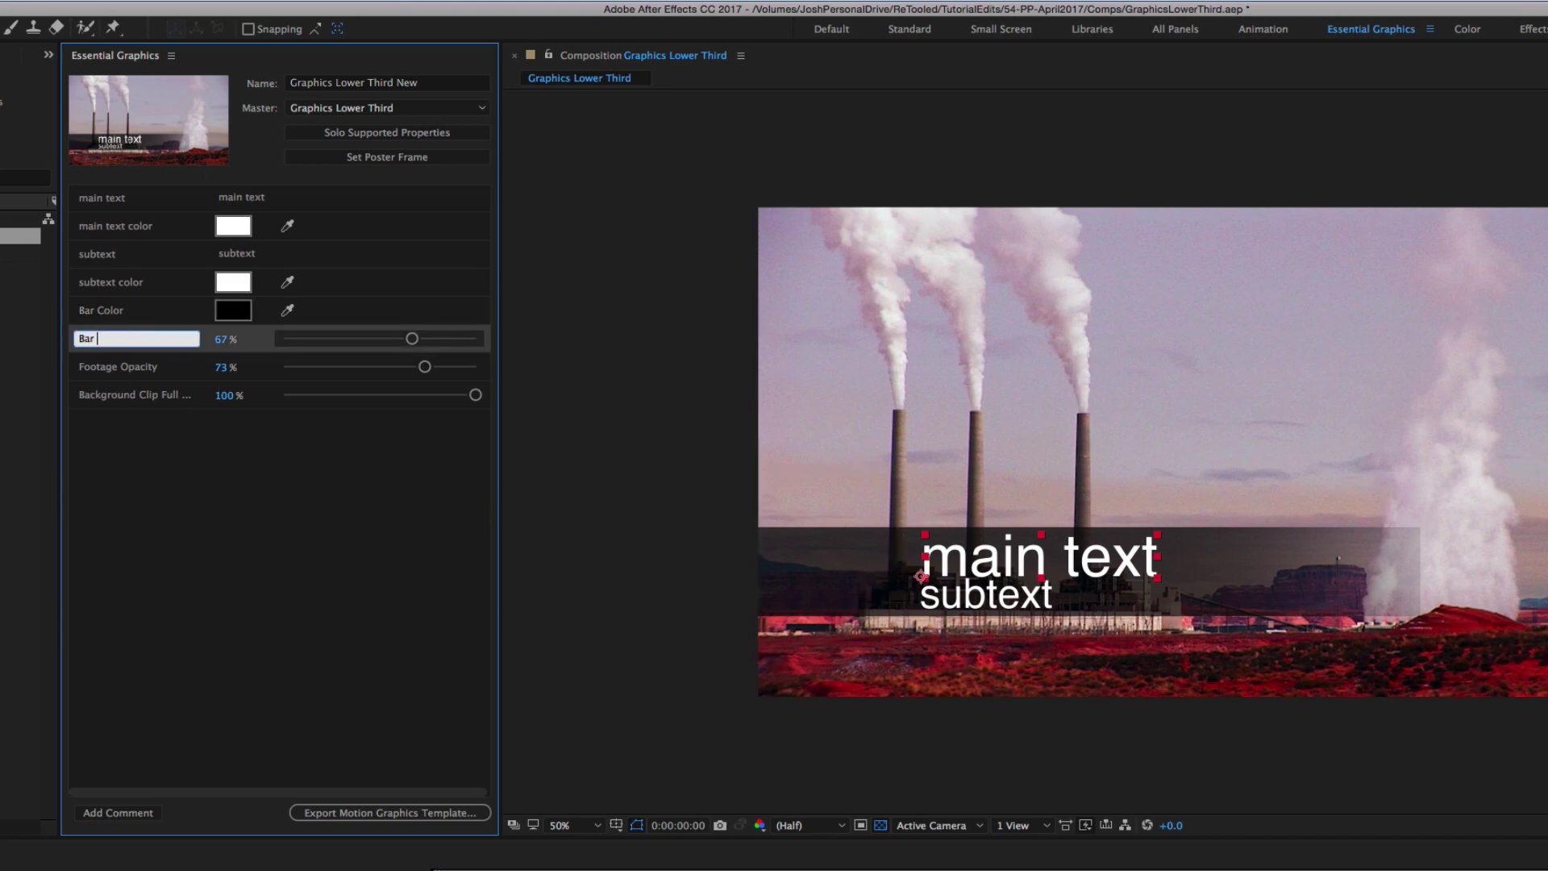
text(Opacity)
key(Return)
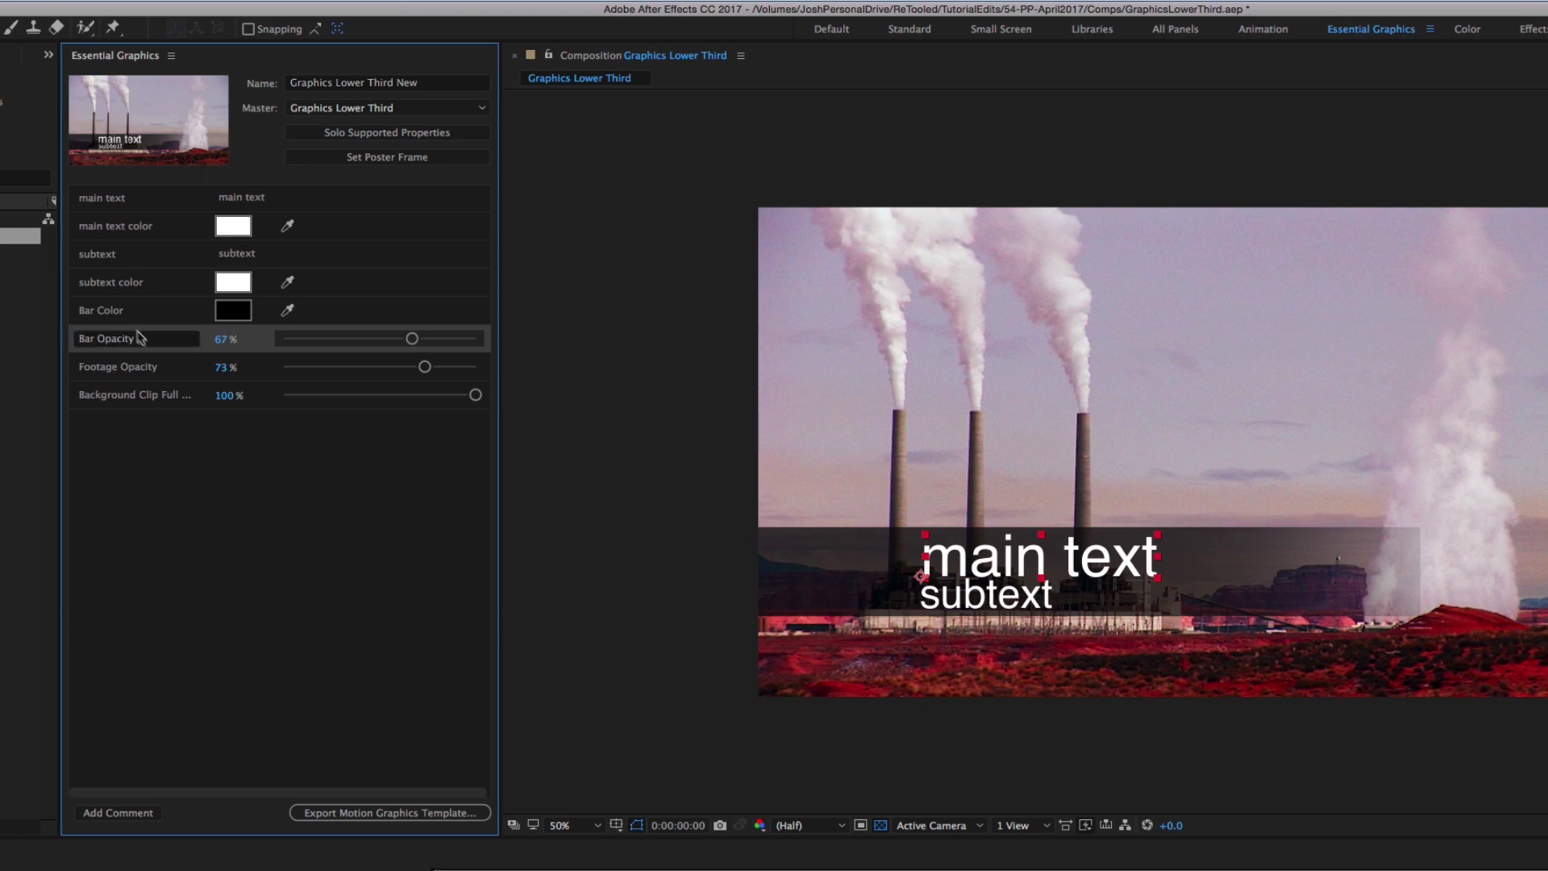
Lower the Footage Opacity control to 67% and the Background Clip Full Screen opacity to 0%
click(136, 369)
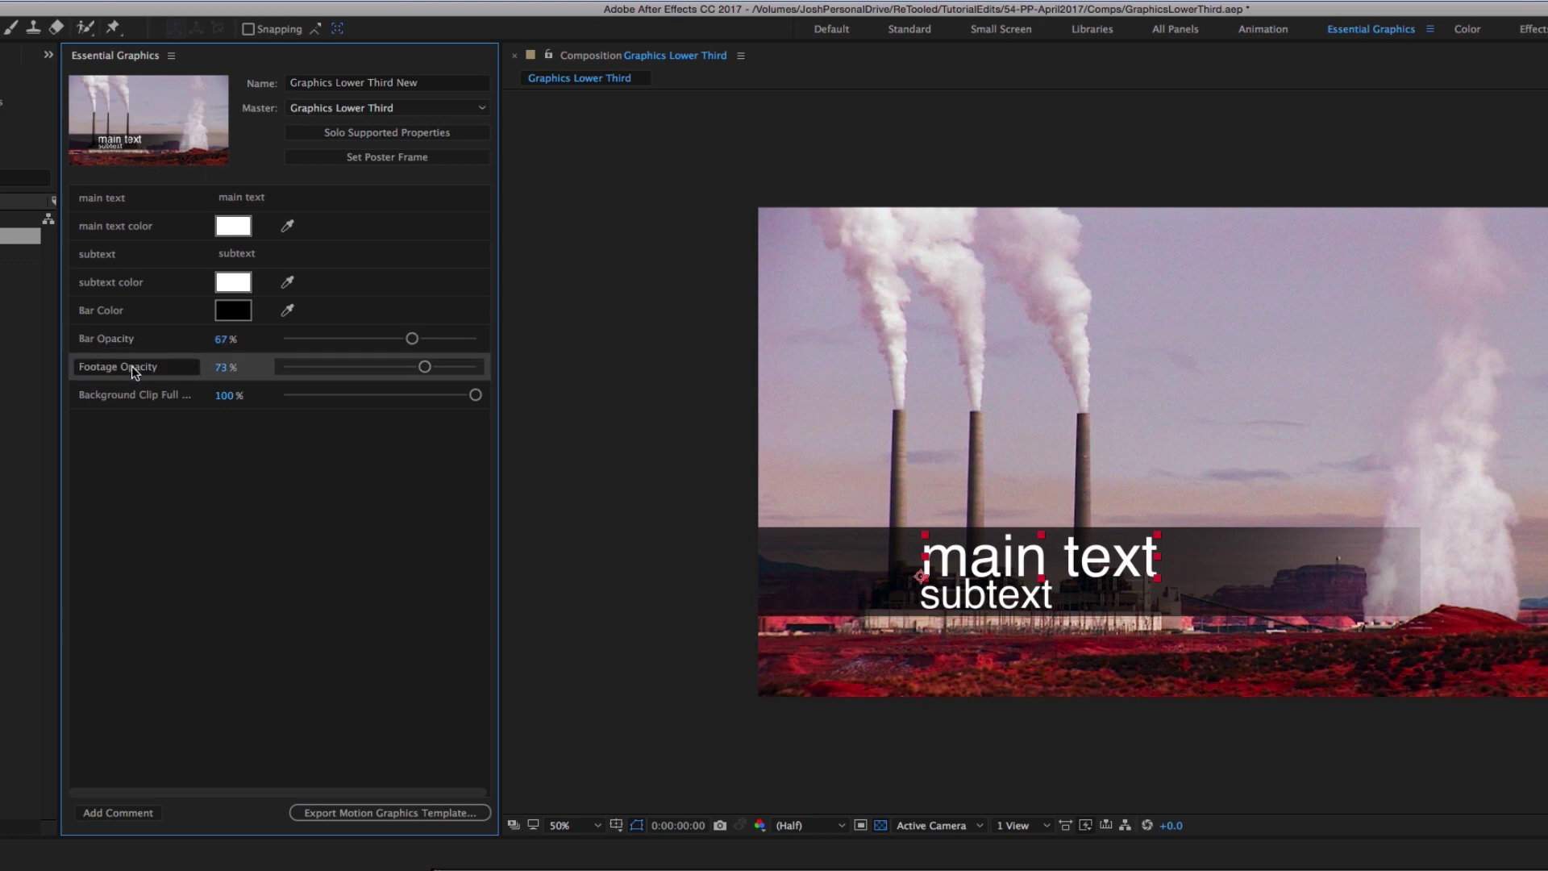
click(172, 397)
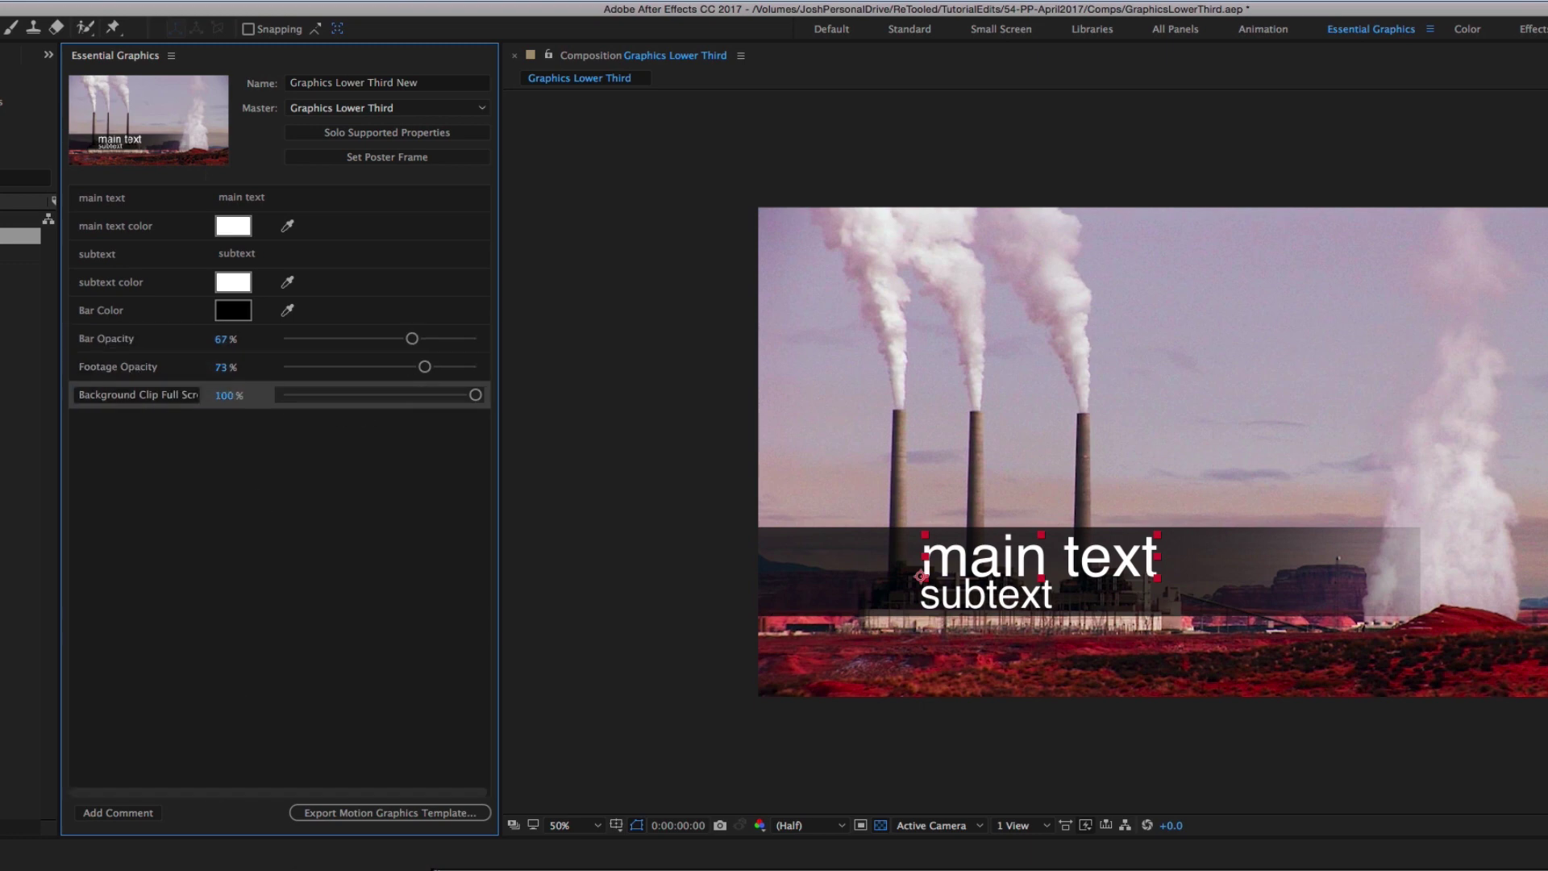
click(137, 367)
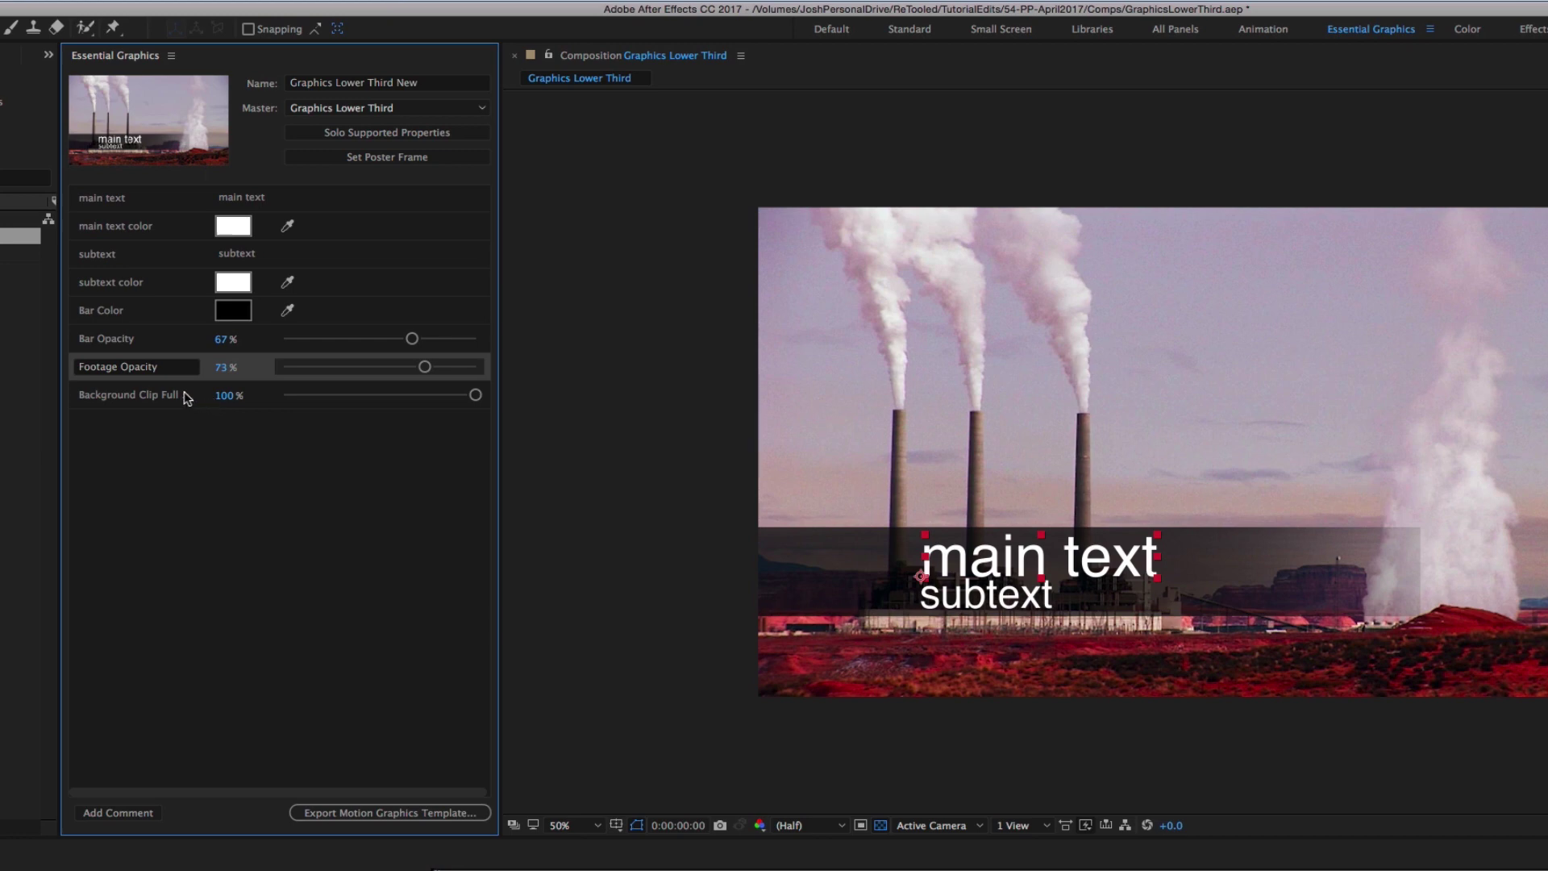
drag(224, 373, 193, 373)
click(170, 400)
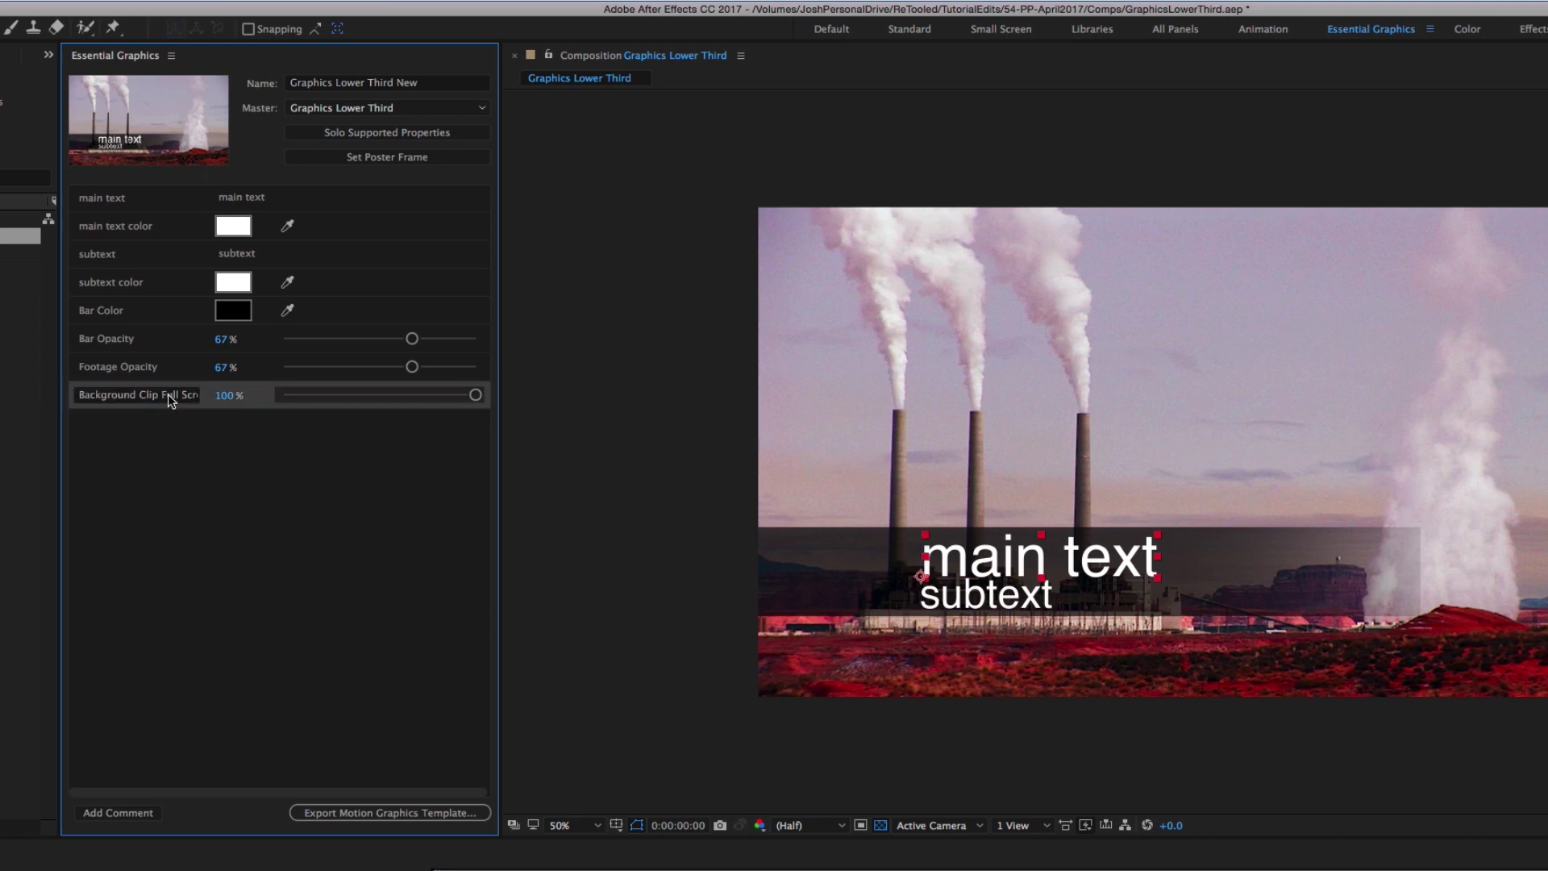
drag(217, 398, 73, 404)
click(284, 488)
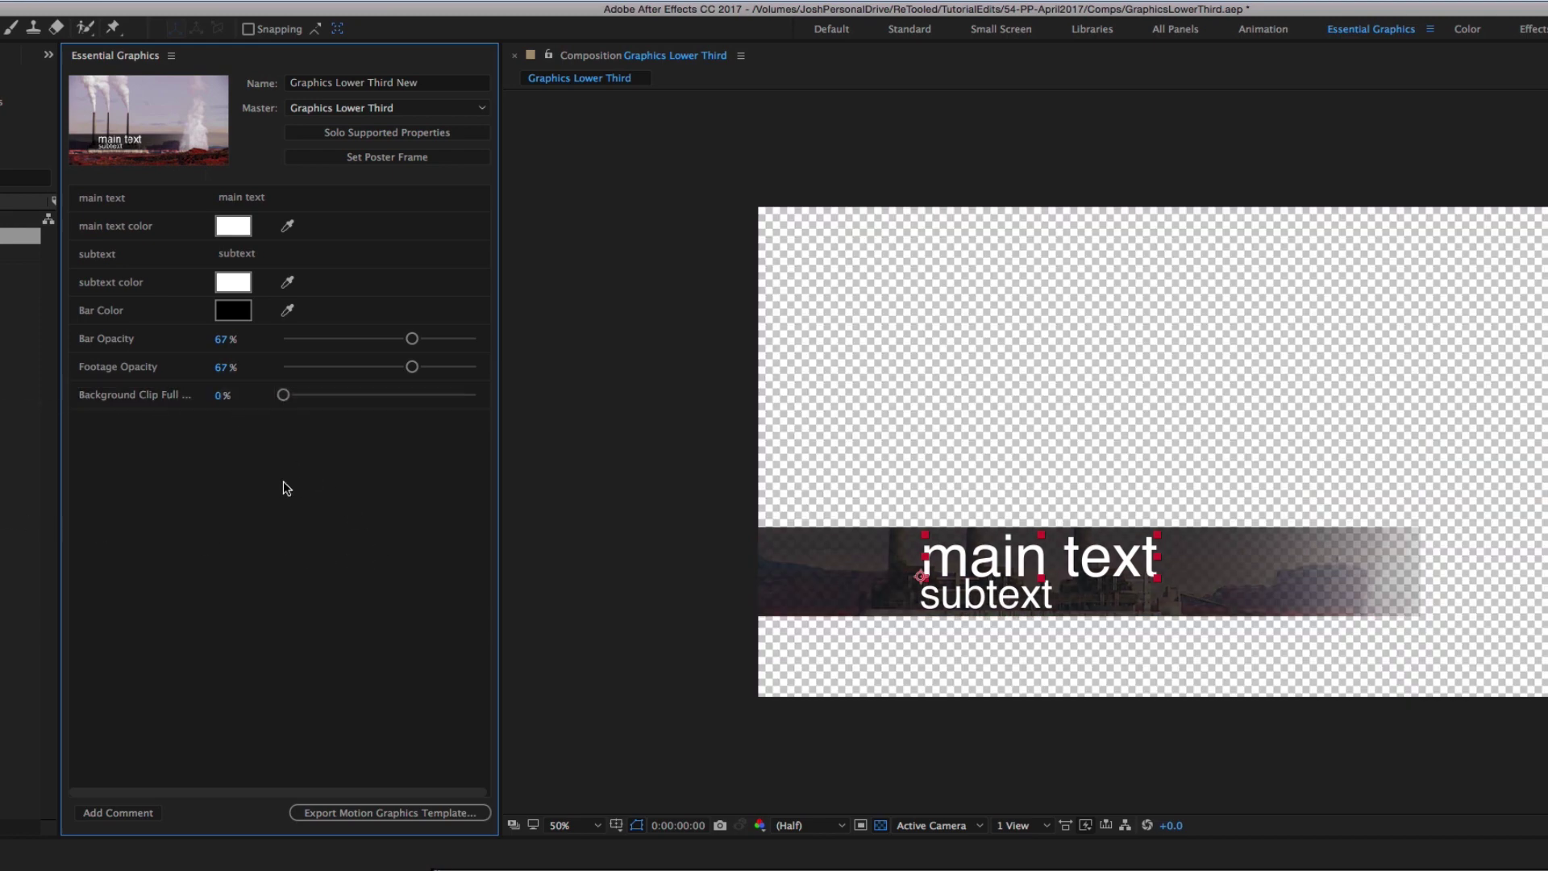
Try different Footage Opacity values for the lower-third bar and set it to 71%
click(147, 365)
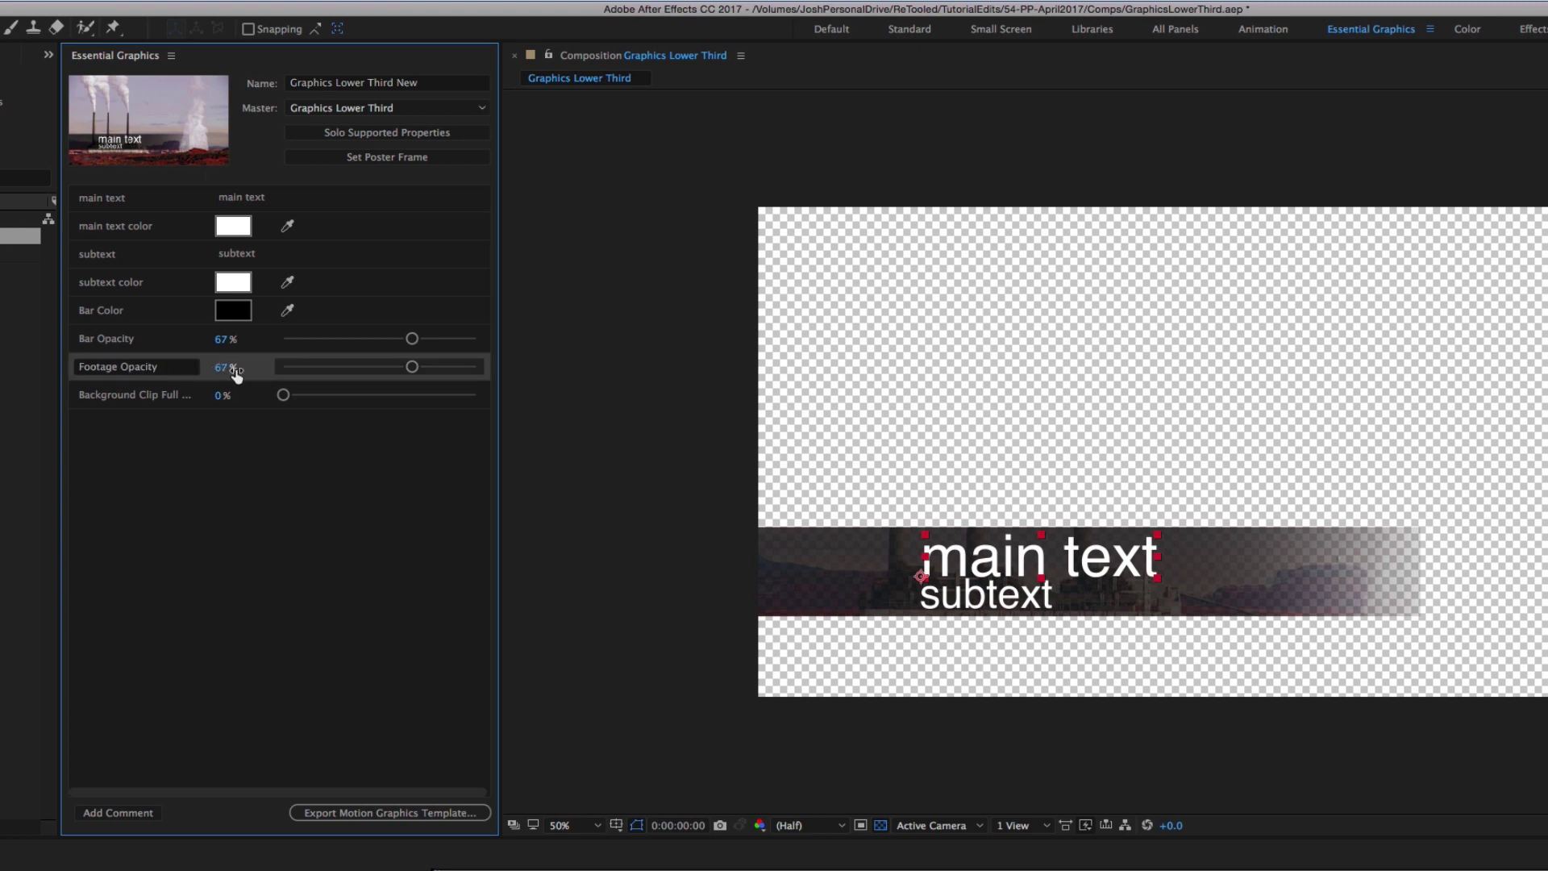
drag(228, 370, 410, 393)
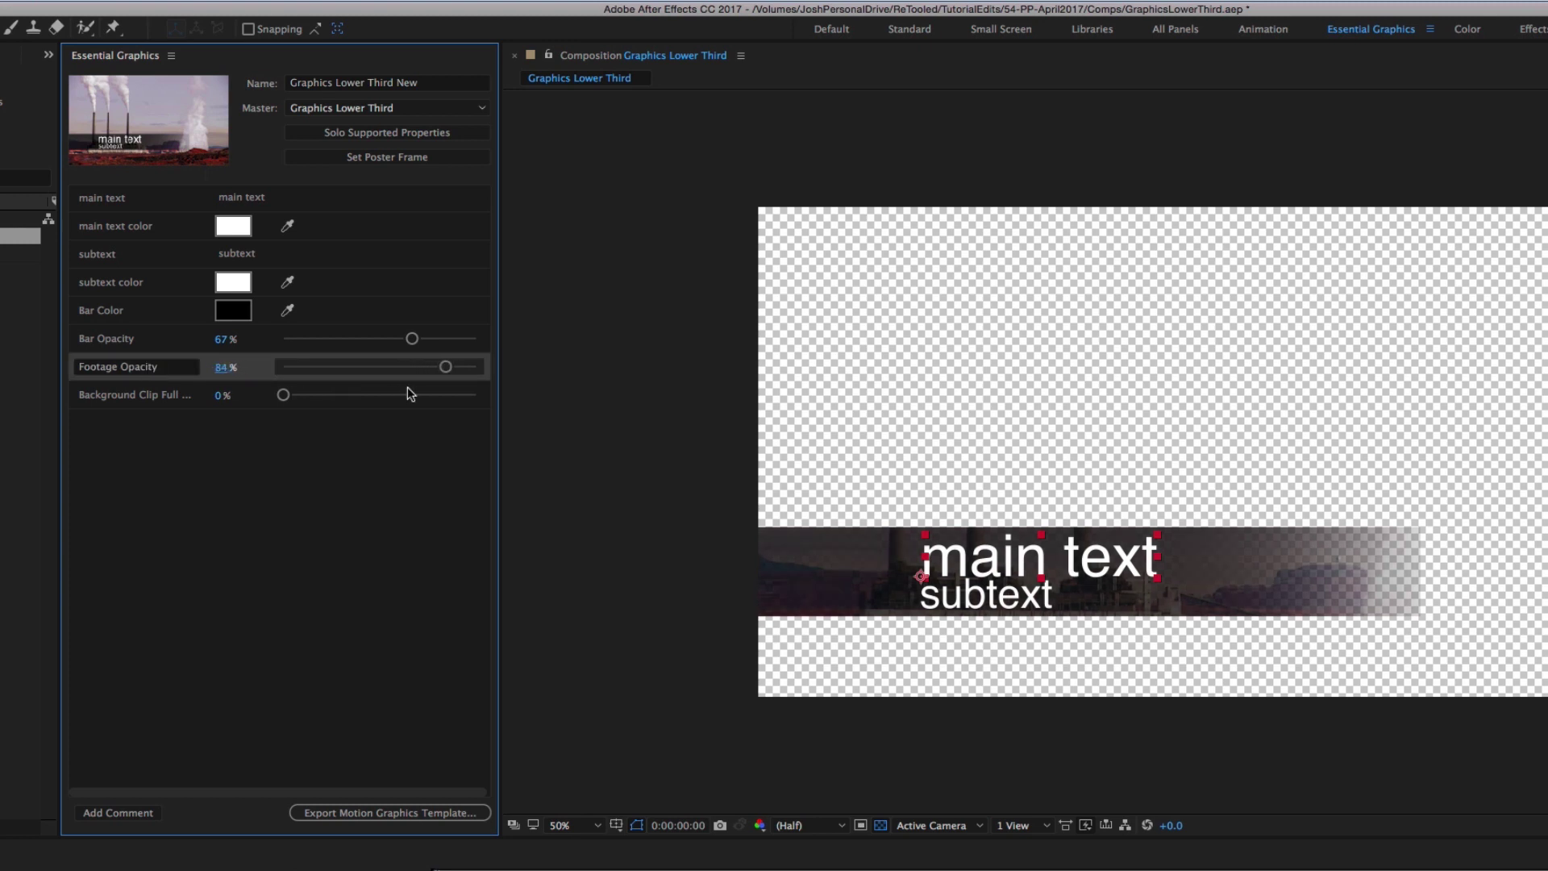
drag(228, 370, 127, 371)
click(225, 369)
text(71)
key(Return)
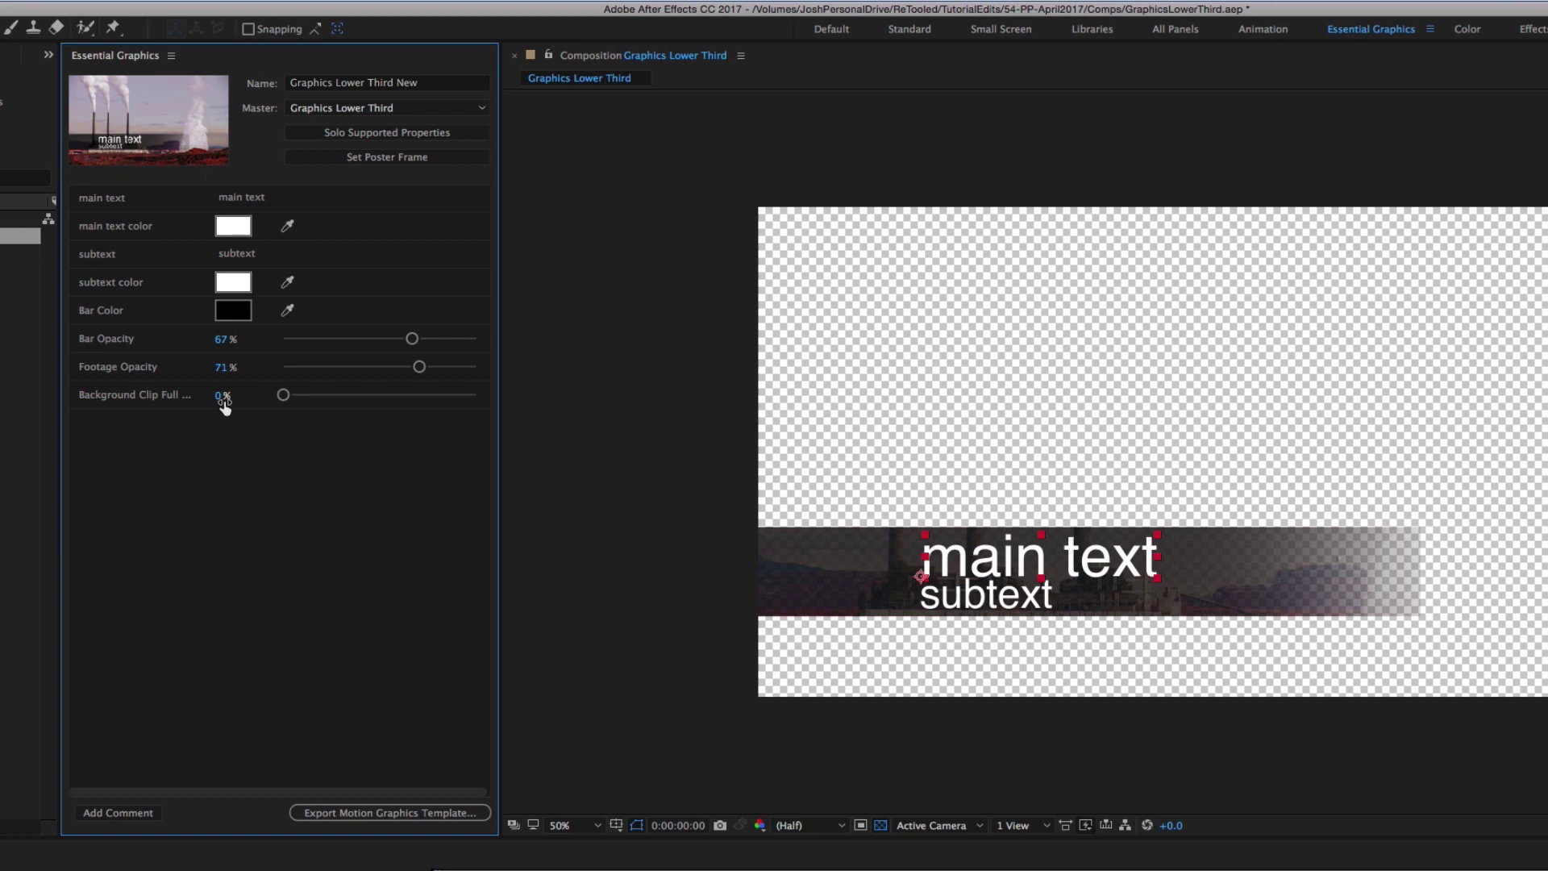
Raise the Background Clip Full Screen opacity to 100%
click(226, 400)
drag(238, 398, 1210, 420)
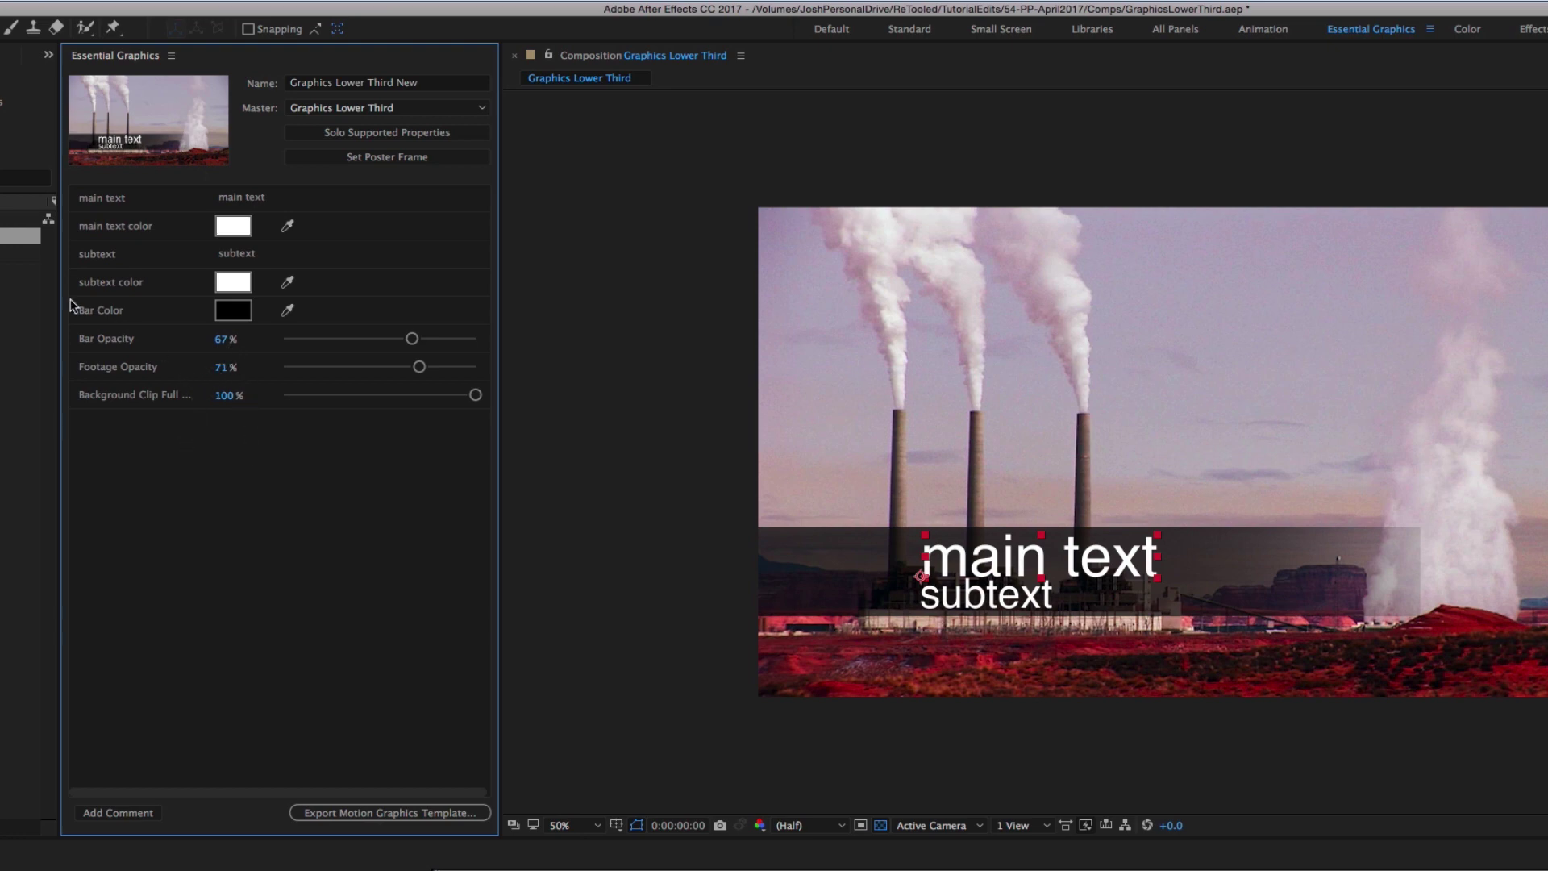
click(139, 342)
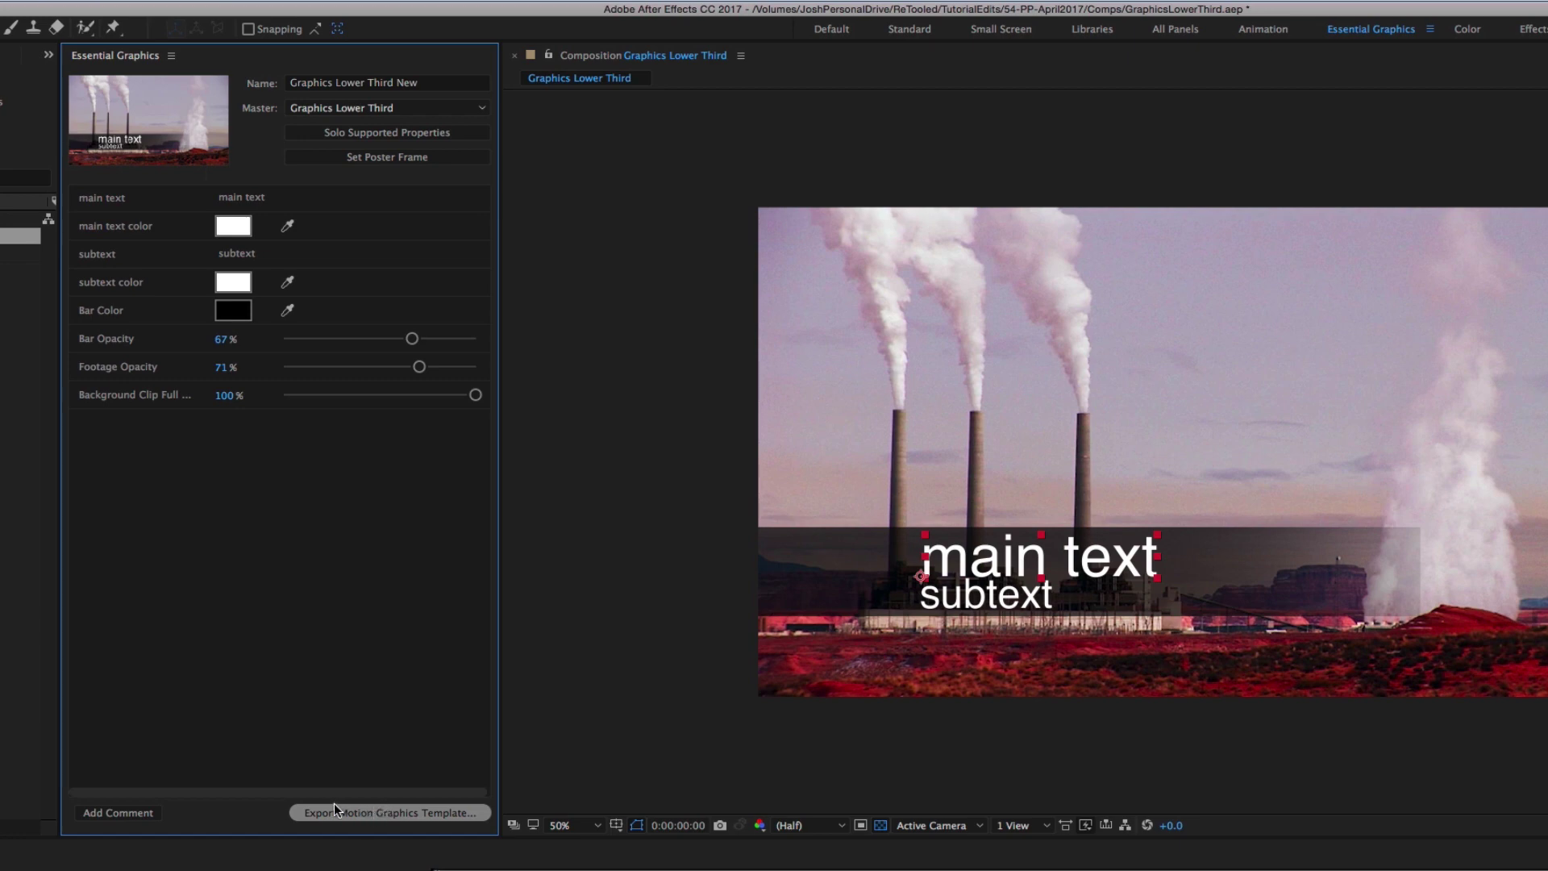
Rename the template as Graphics Lower Third and check which compositions are available as its master
click(405, 82)
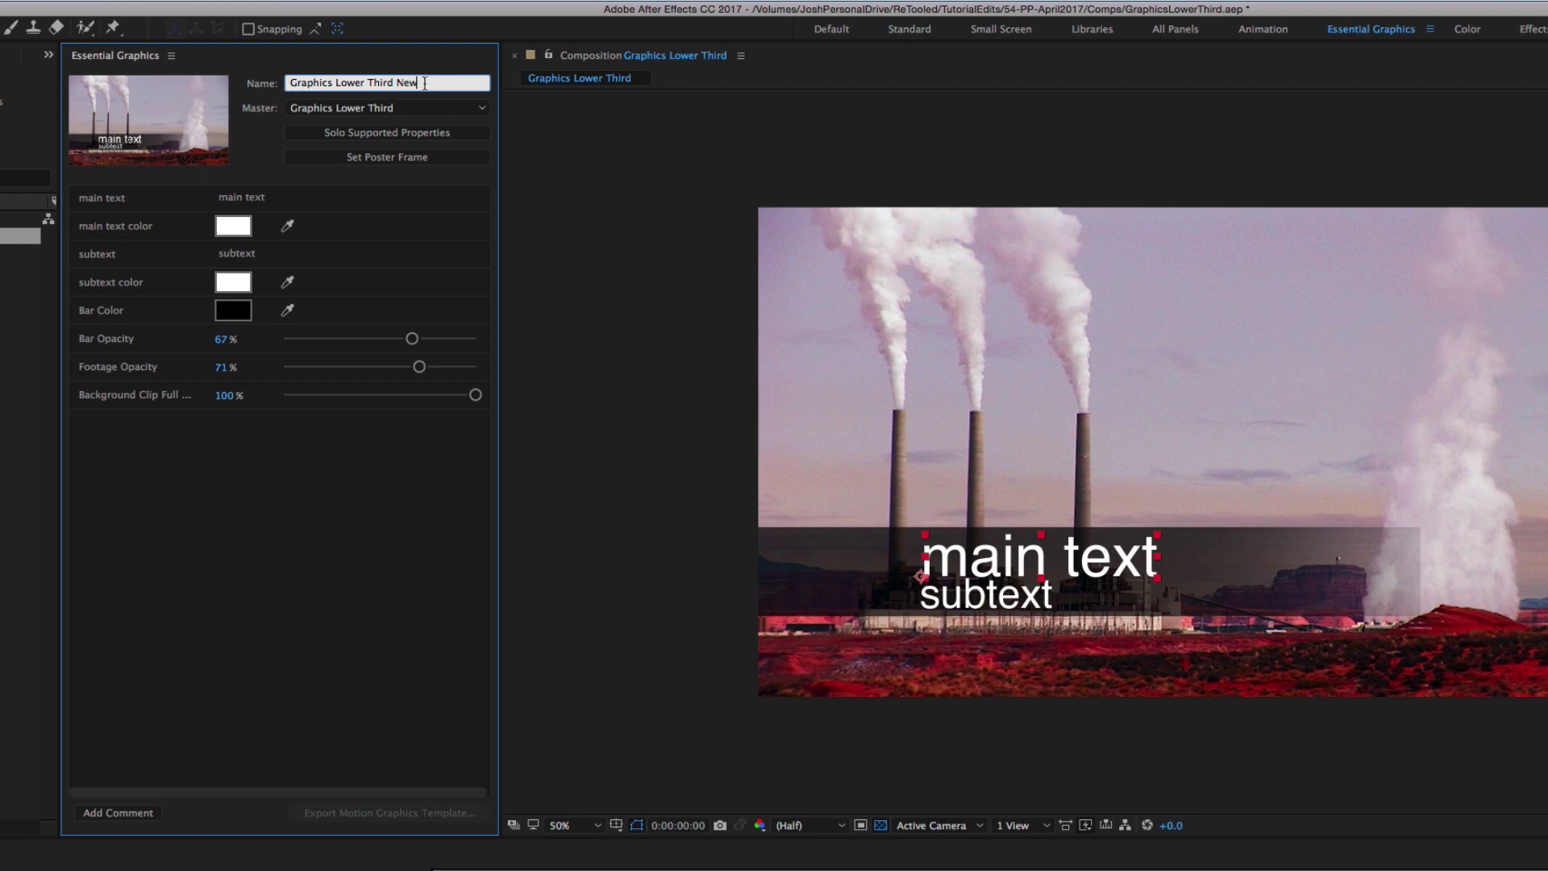
key(BackSpace)
key(BackSpace)
key(BackSpace)
click(399, 110)
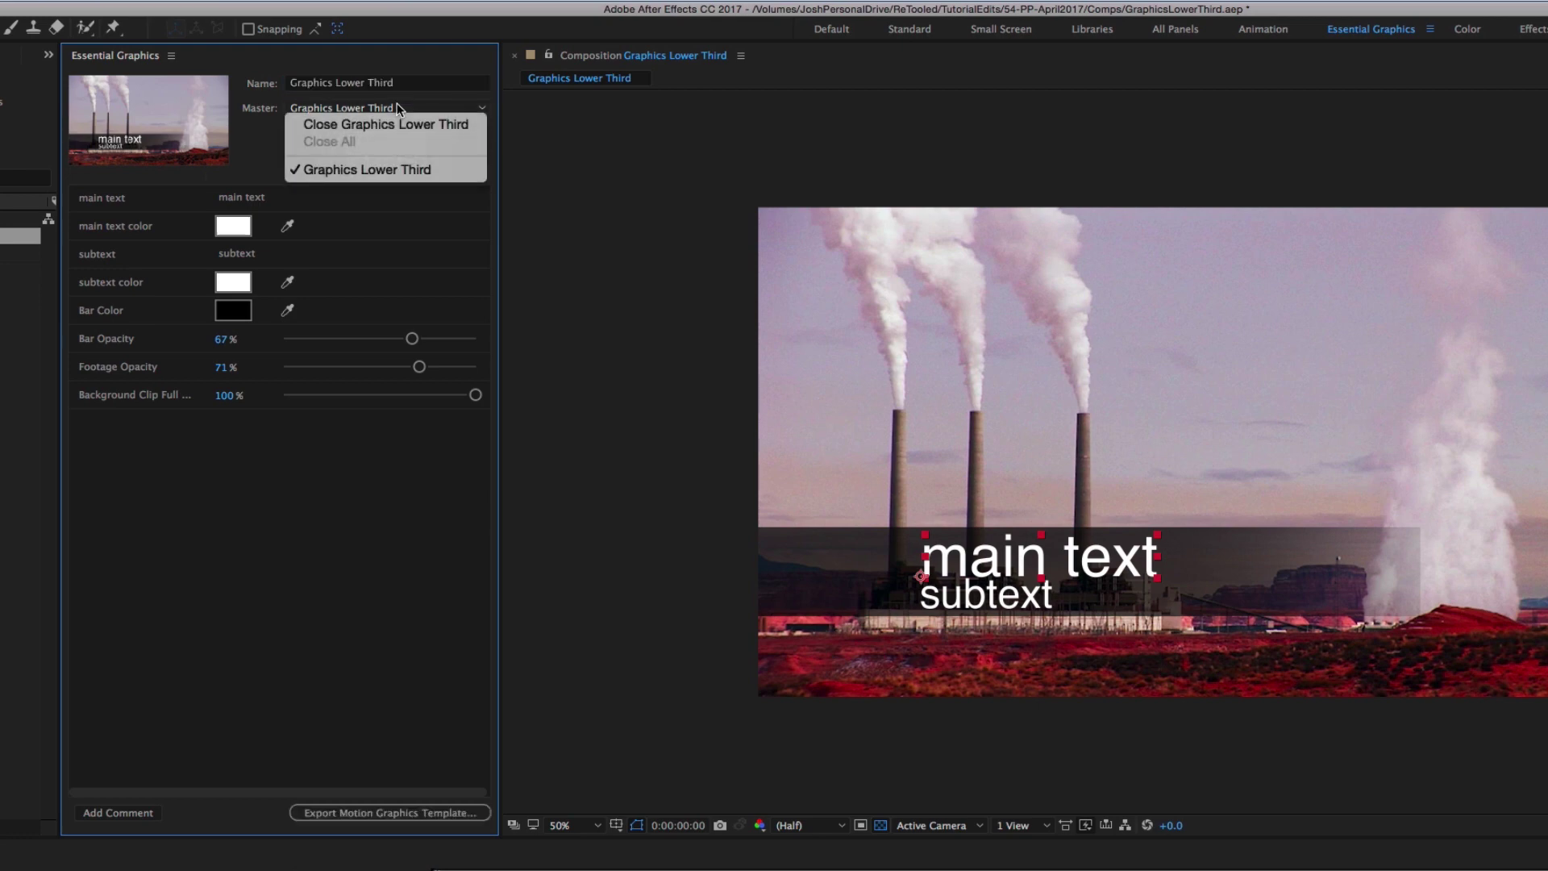
click(405, 617)
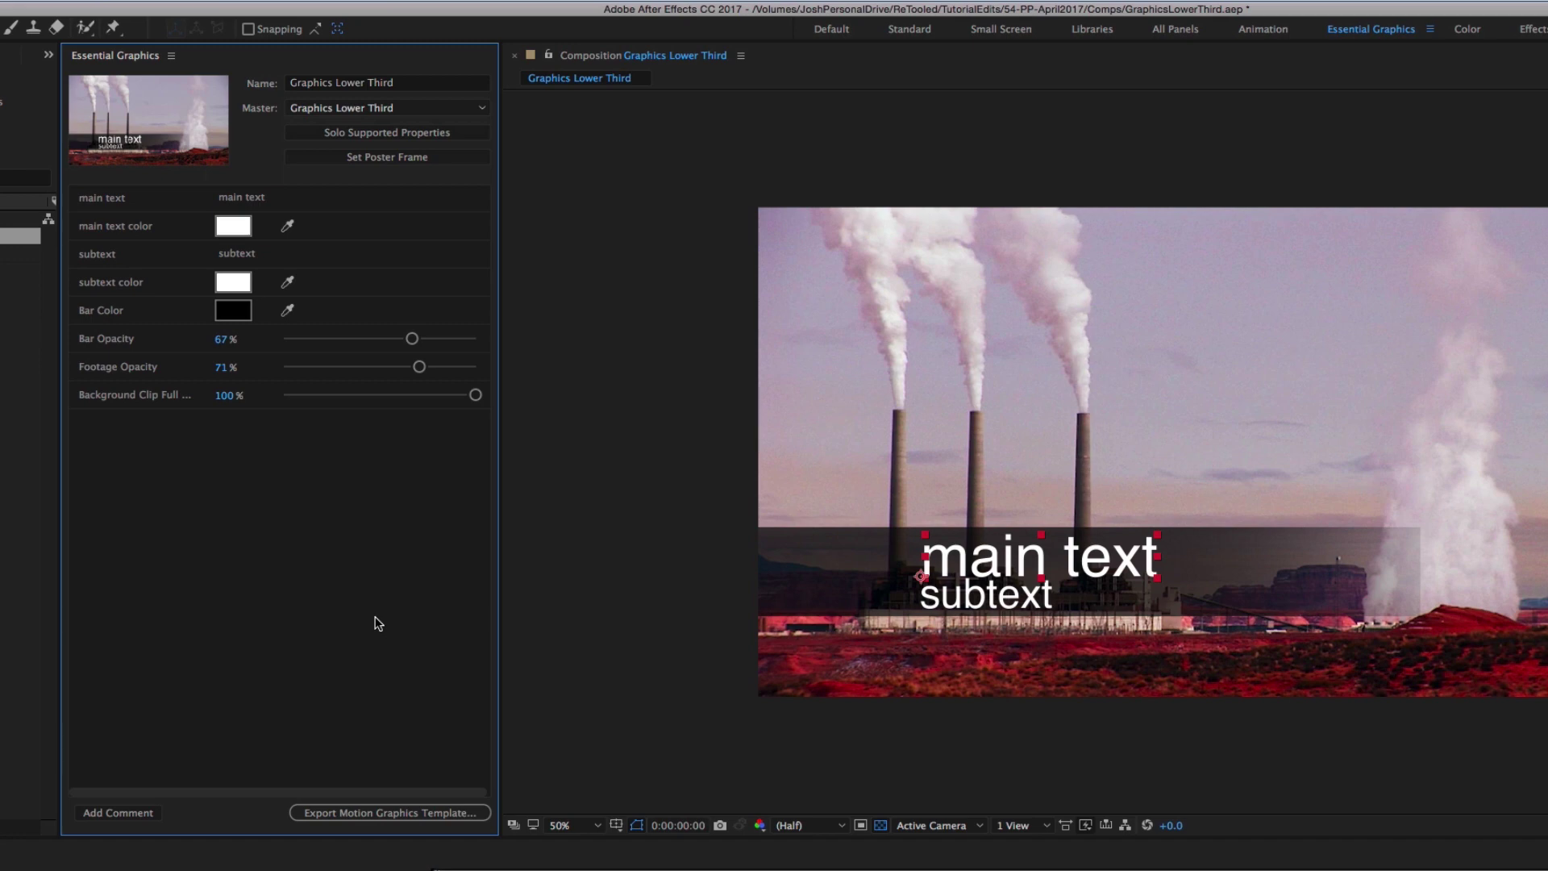
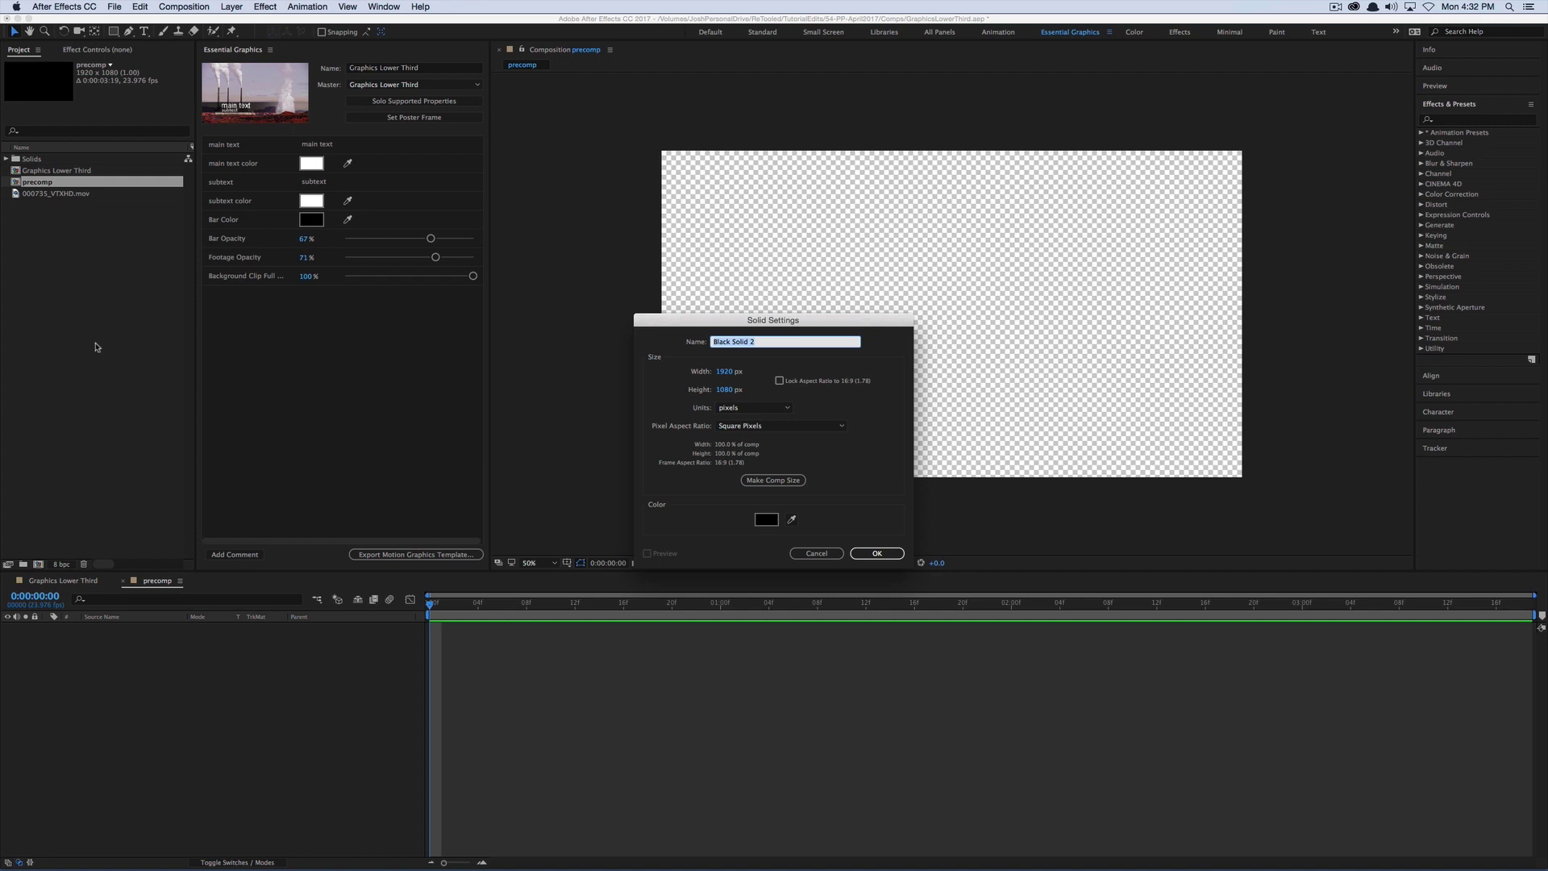
Create a black 1920 x 1080 px solid in the precomp composition and apply the Fill effect to it
click(877, 553)
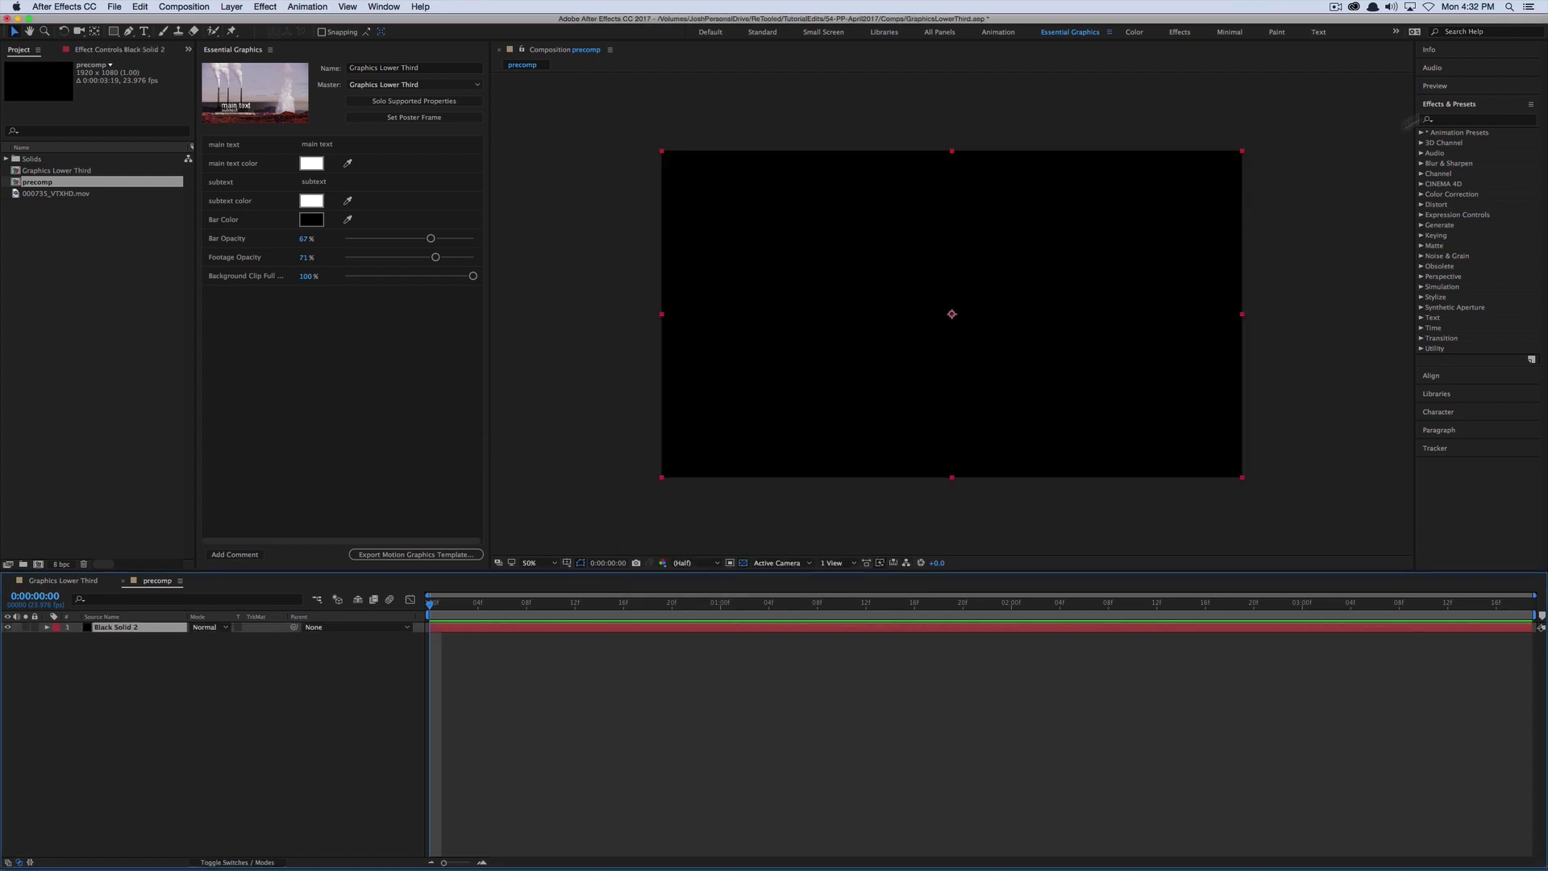
click(1468, 120)
text(fill)
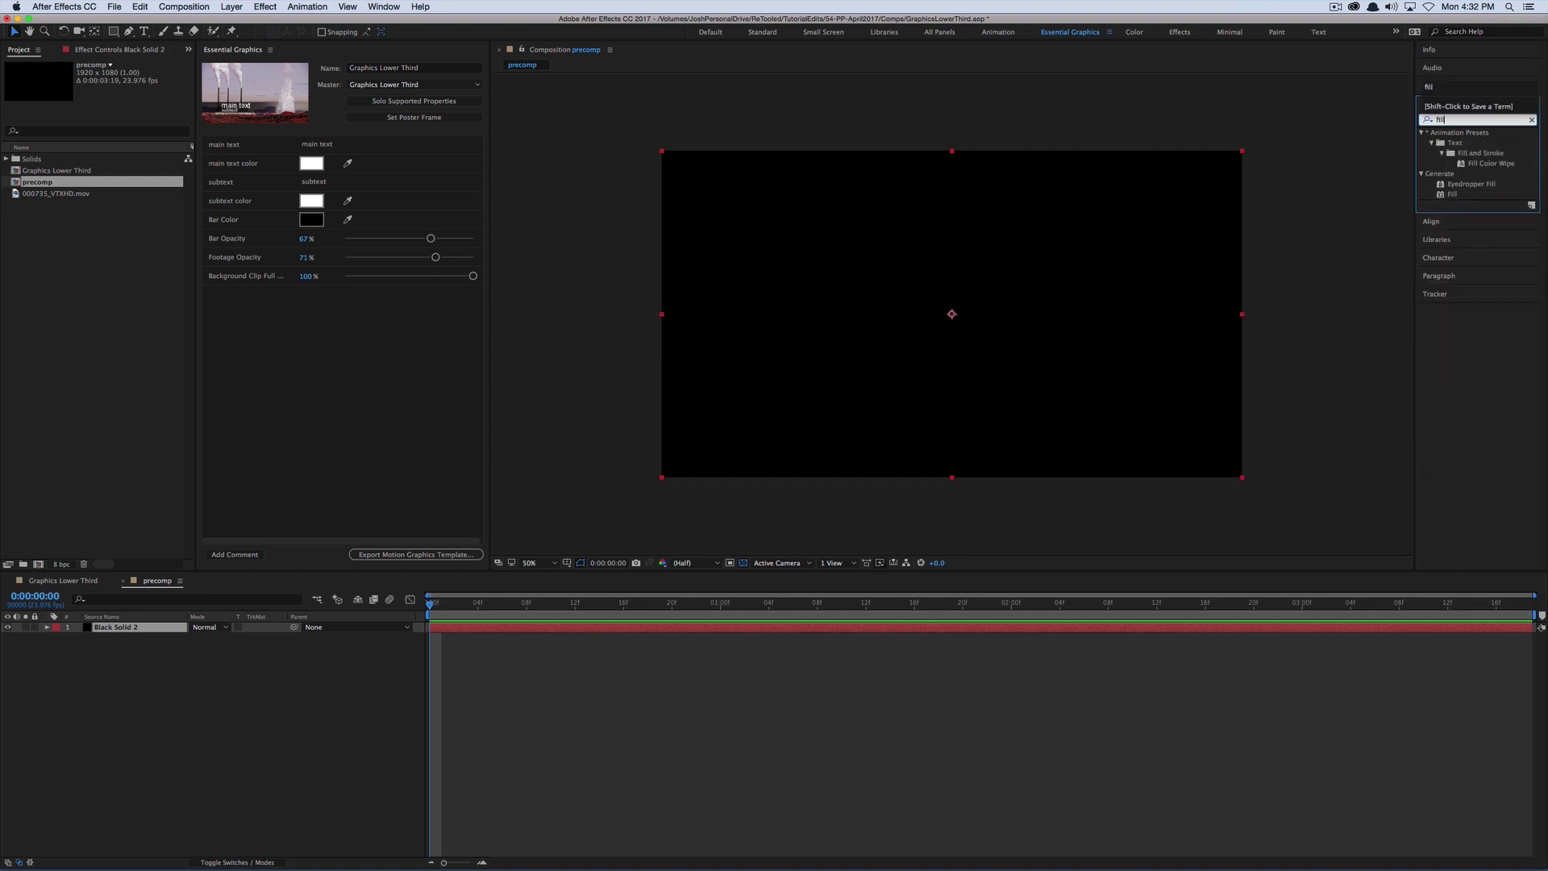
drag(1452, 195, 125, 633)
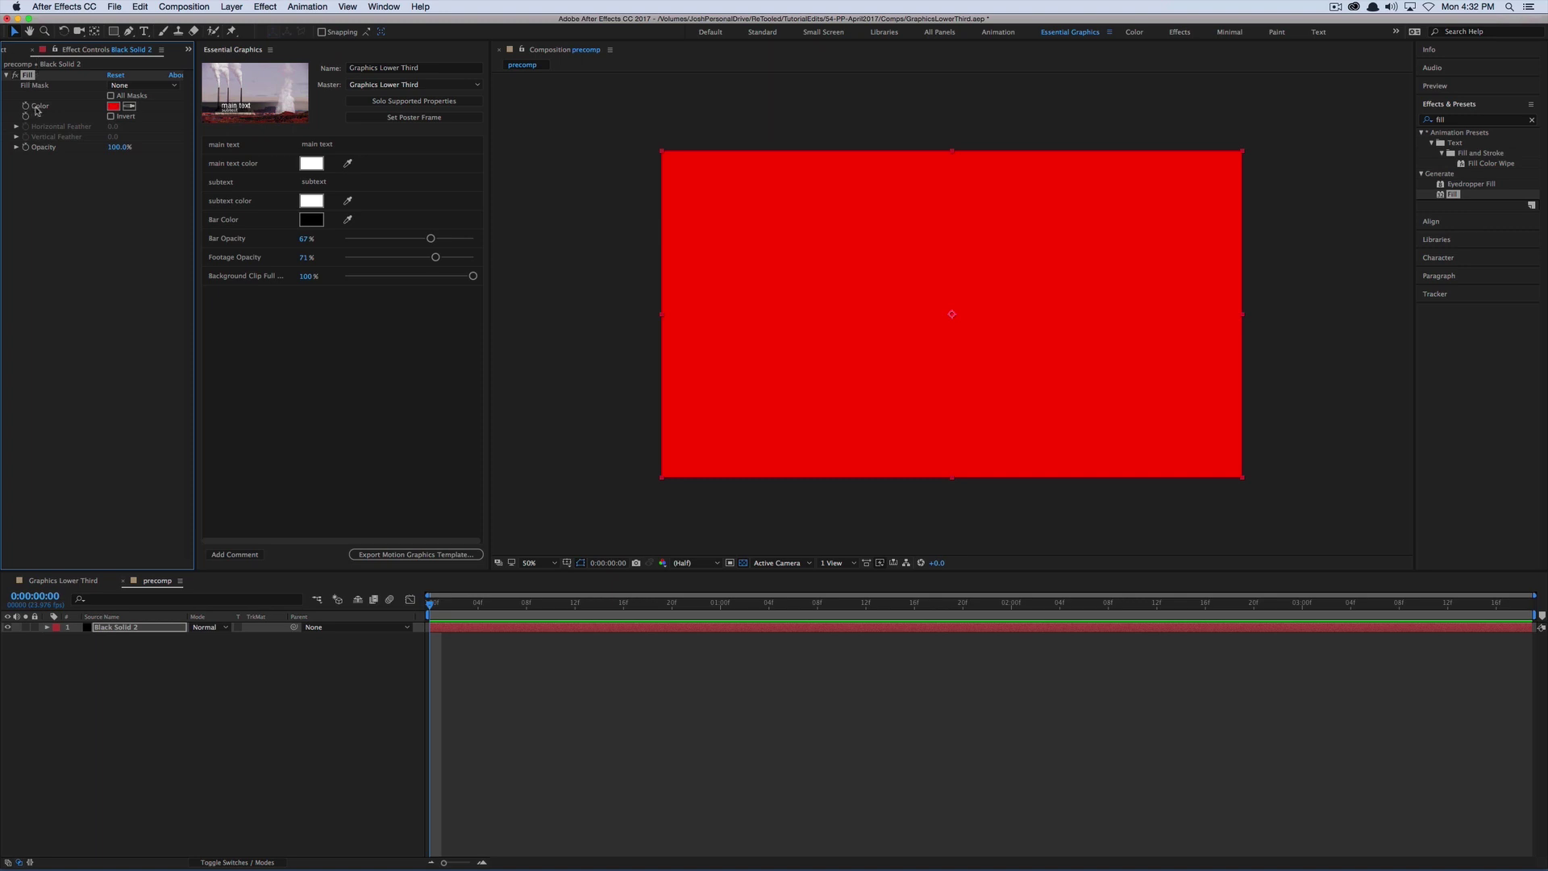
Add the Color property of the solid's Fill effect to the template's controls in Essential Graphics
key(e)
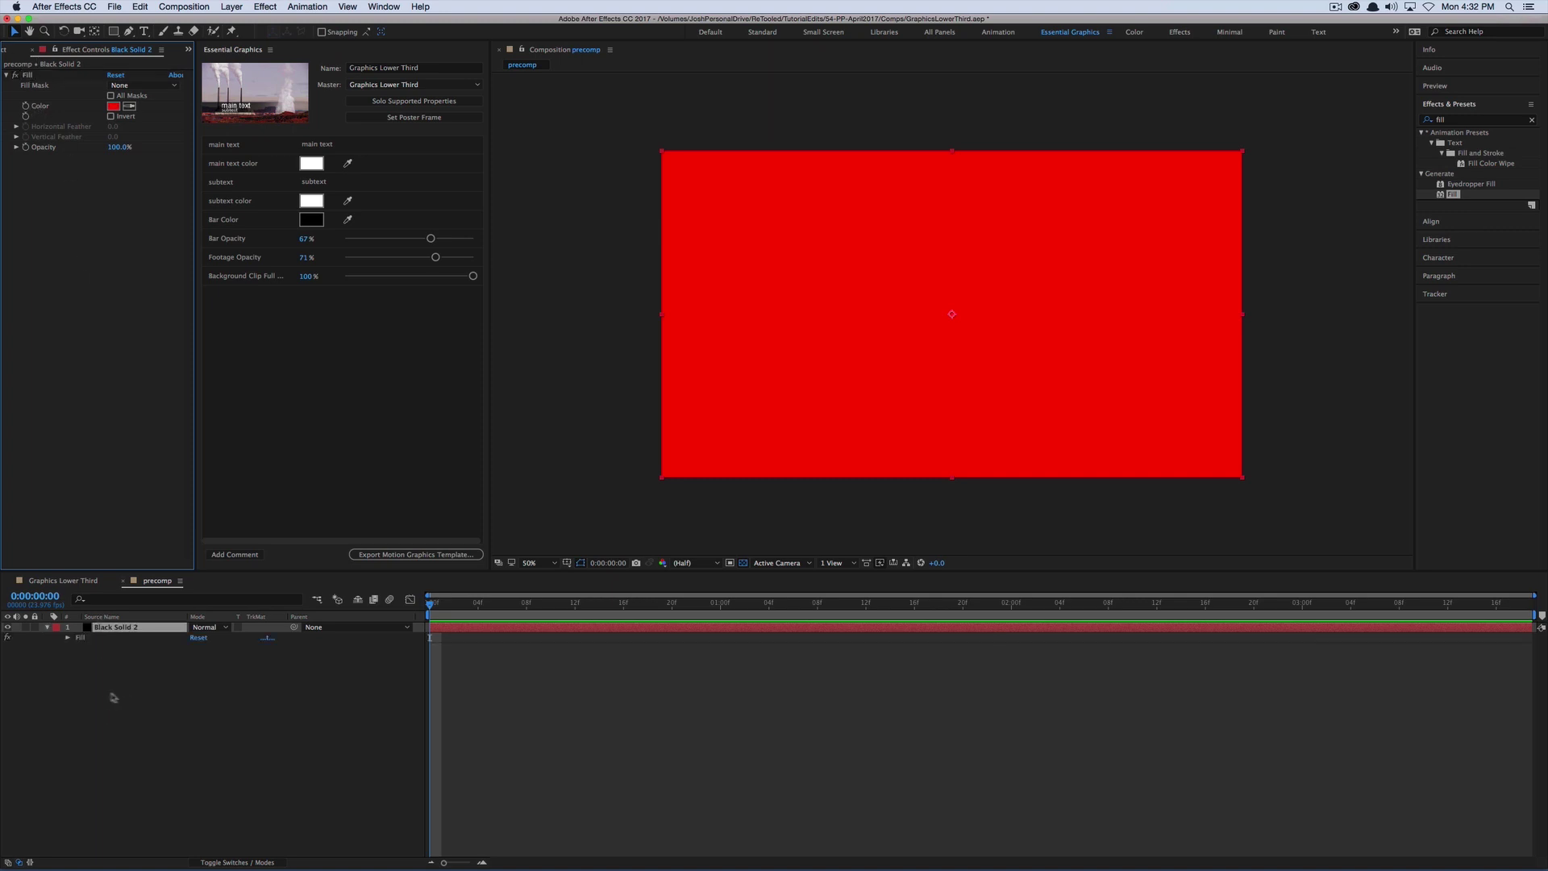
click(67, 637)
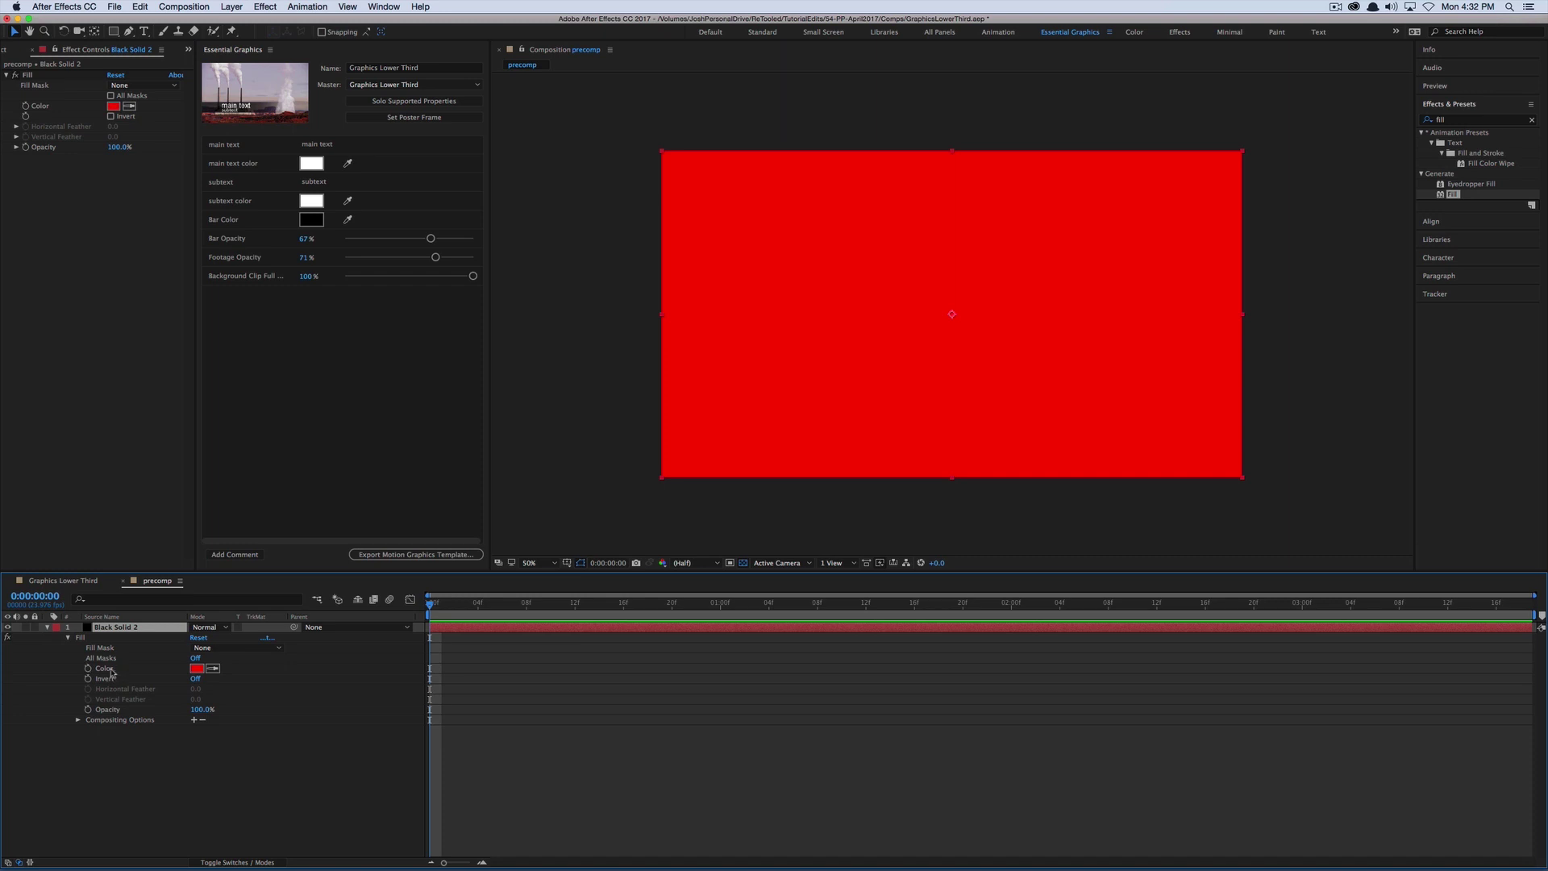
click(104, 668)
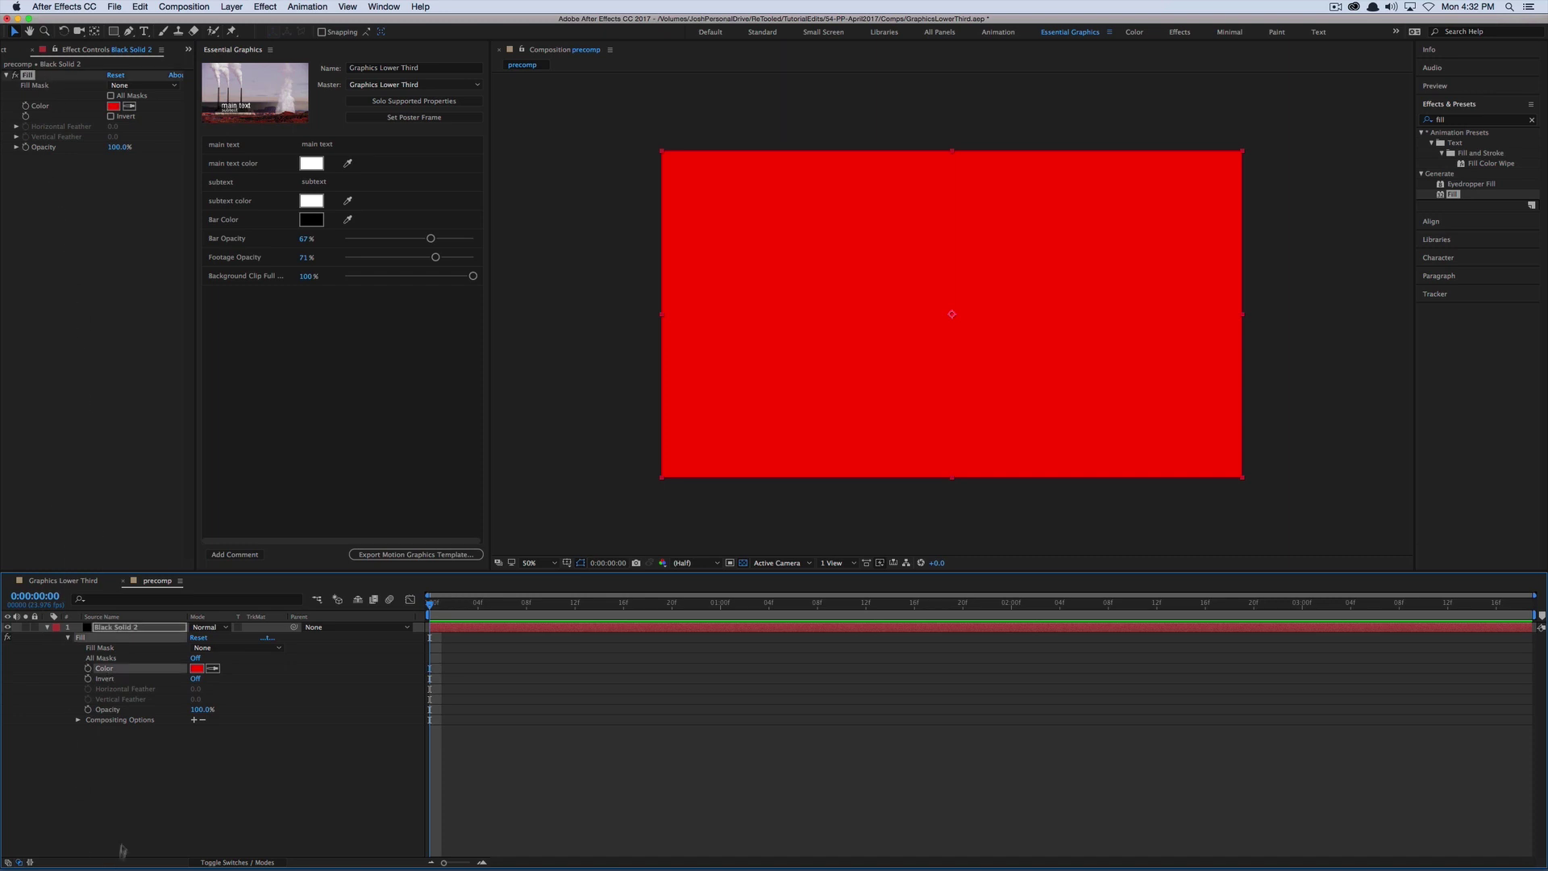
drag(107, 674, 290, 446)
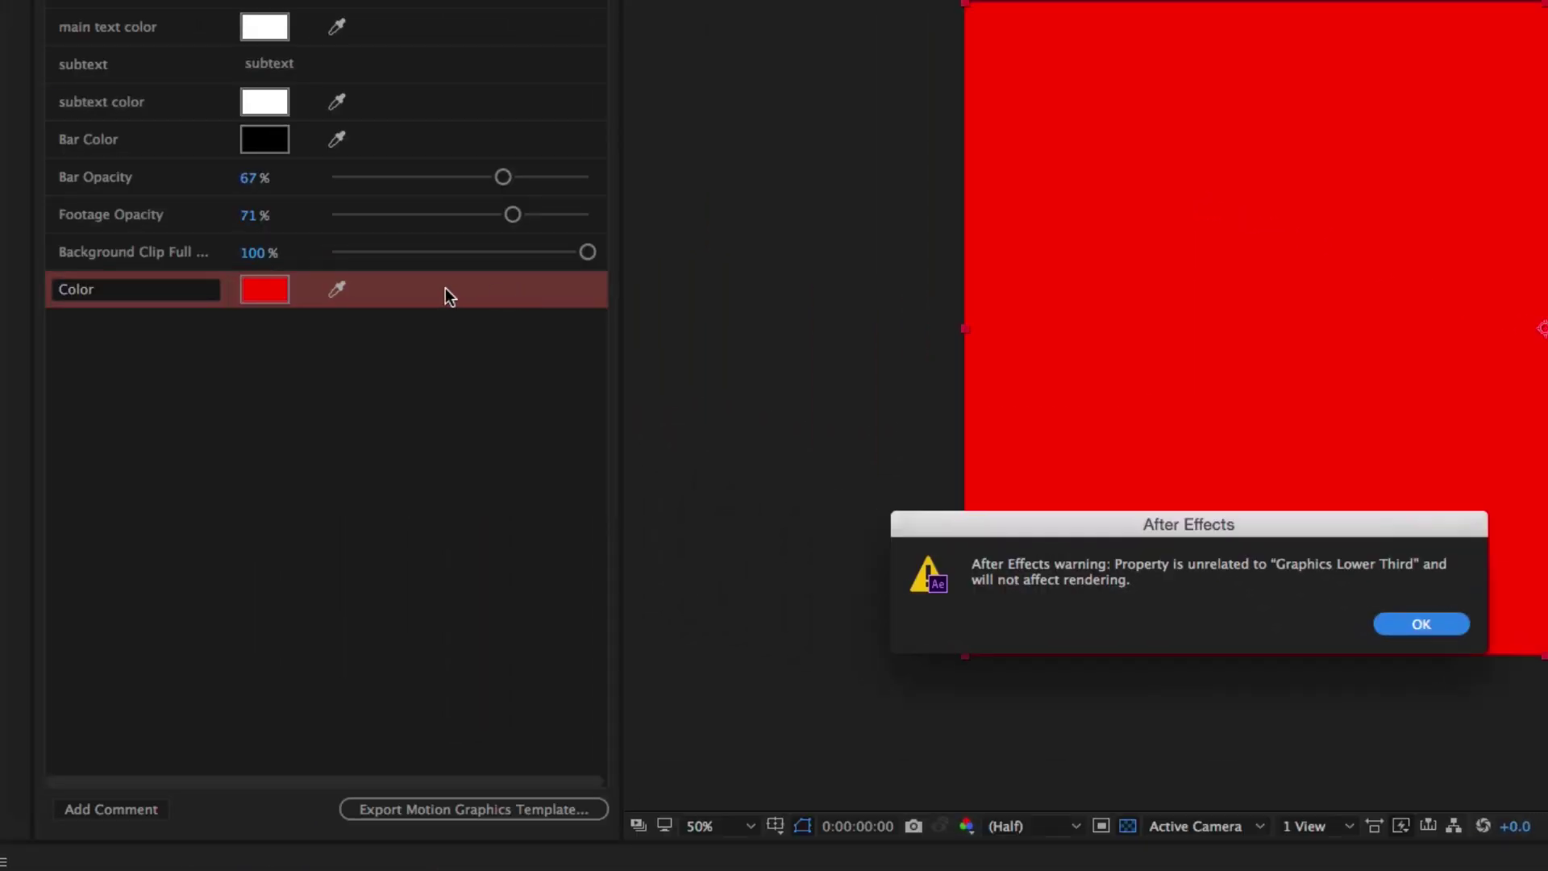
click(1422, 625)
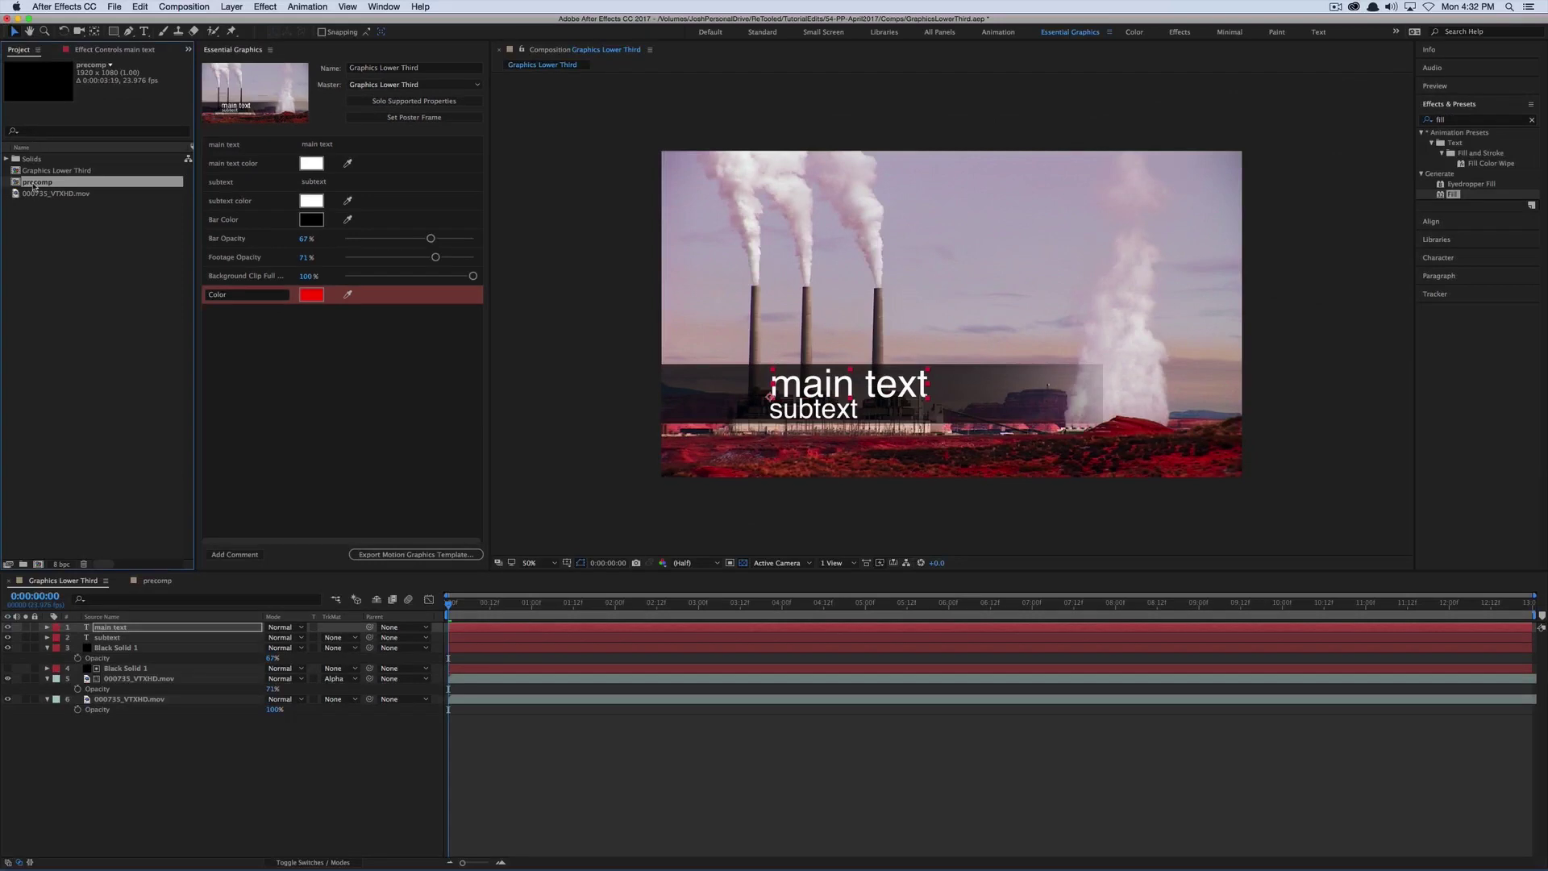
Place precomp below all layers of the Graphics Lower Third composition and set the Background Clip Full Screen opacity to 96%
drag(33, 185, 148, 719)
drag(307, 276, 300, 277)
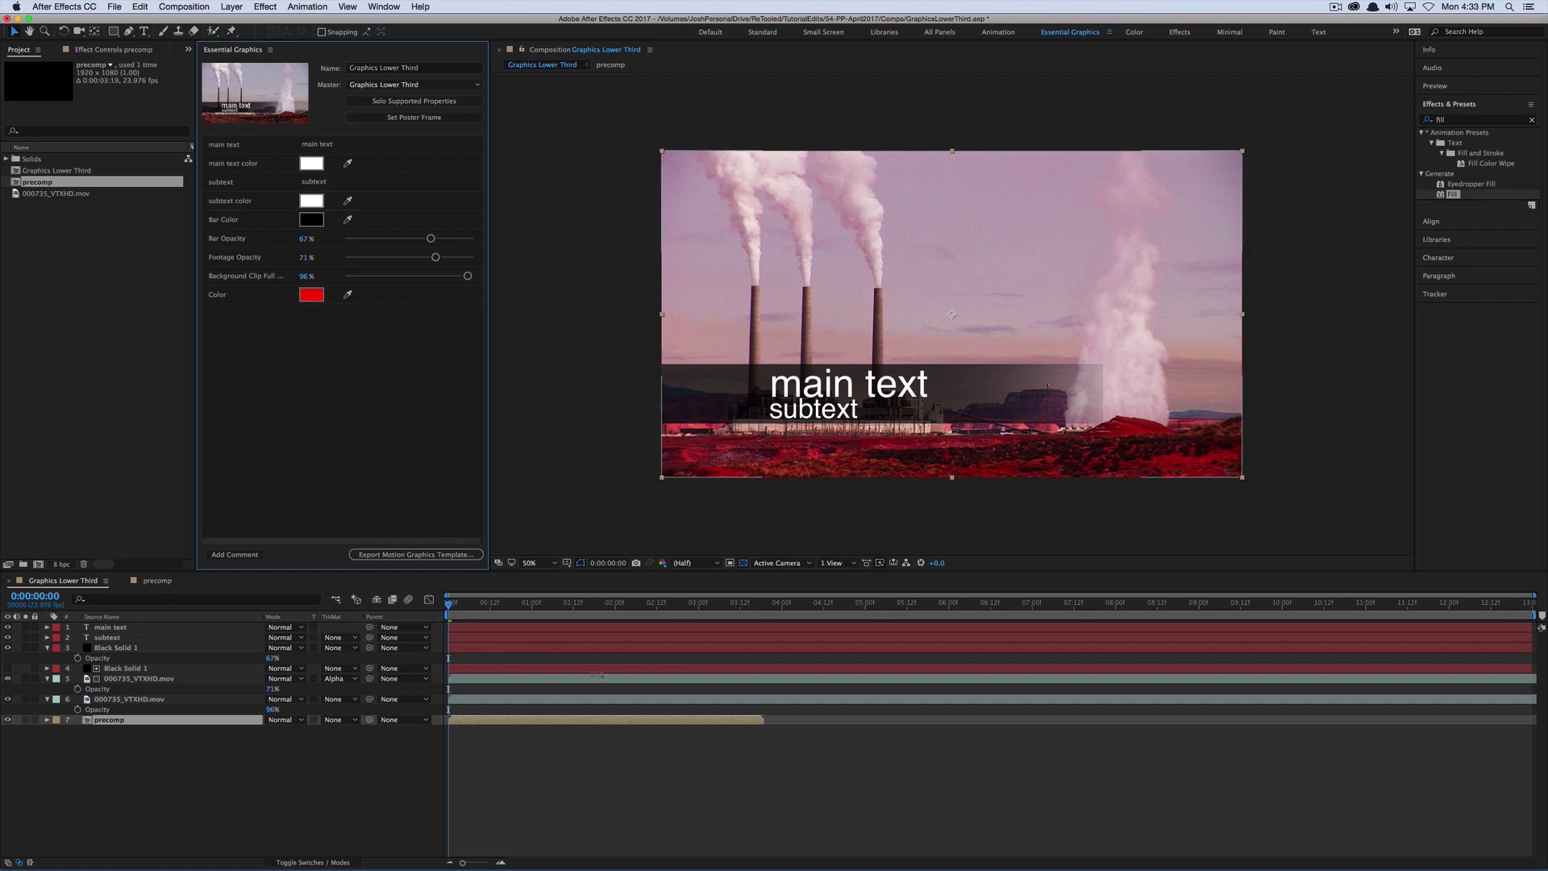
click(146, 729)
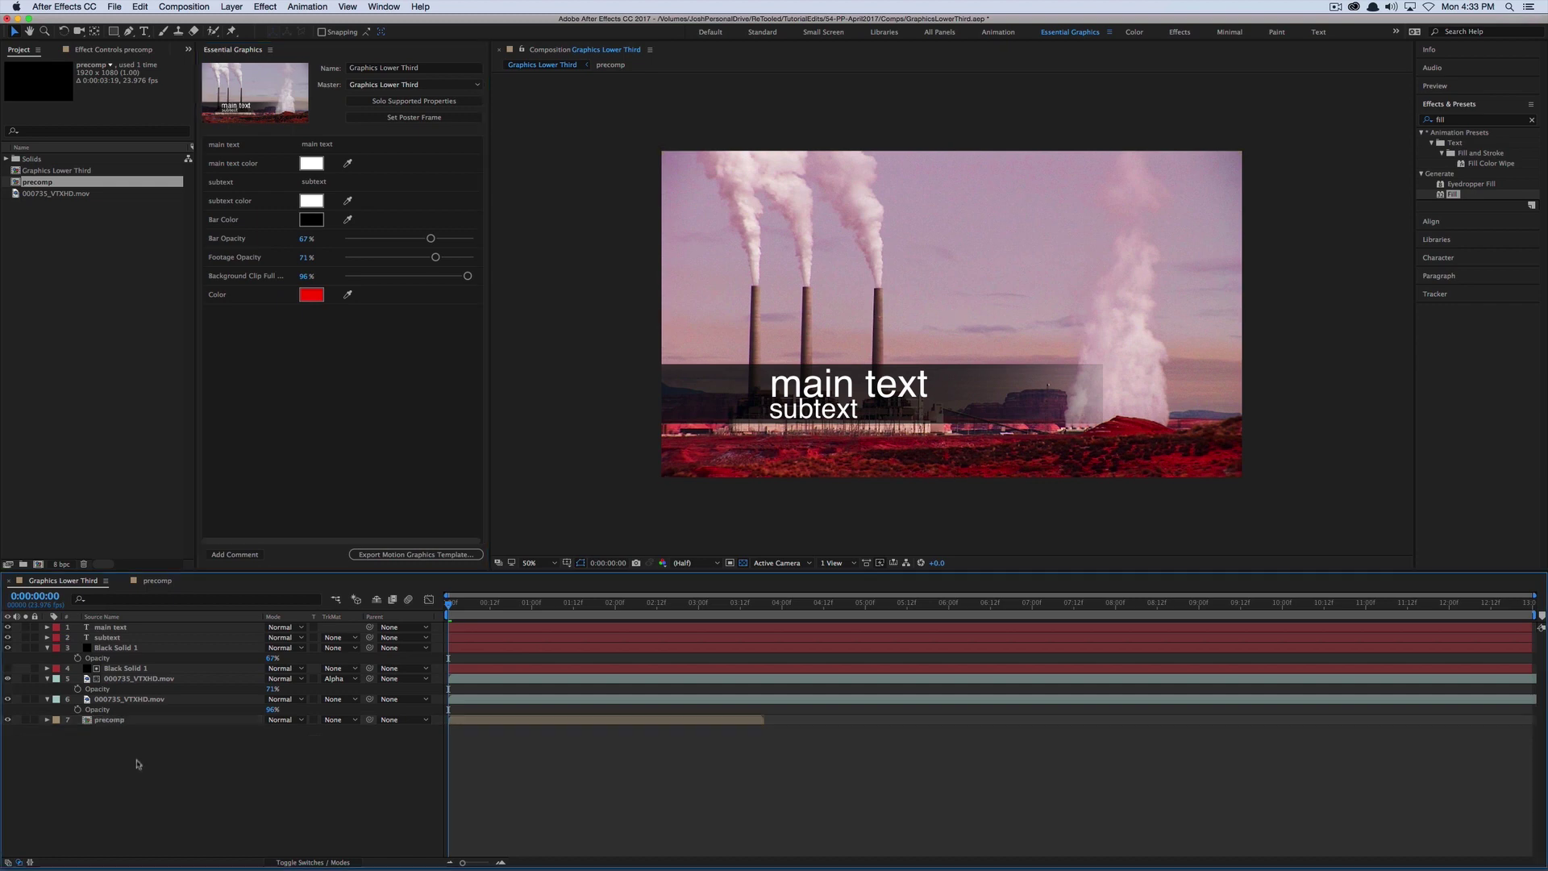
Delete the precomp layer from the Graphics Lower Third composition and the precomp item from the project
click(121, 719)
key(Delete)
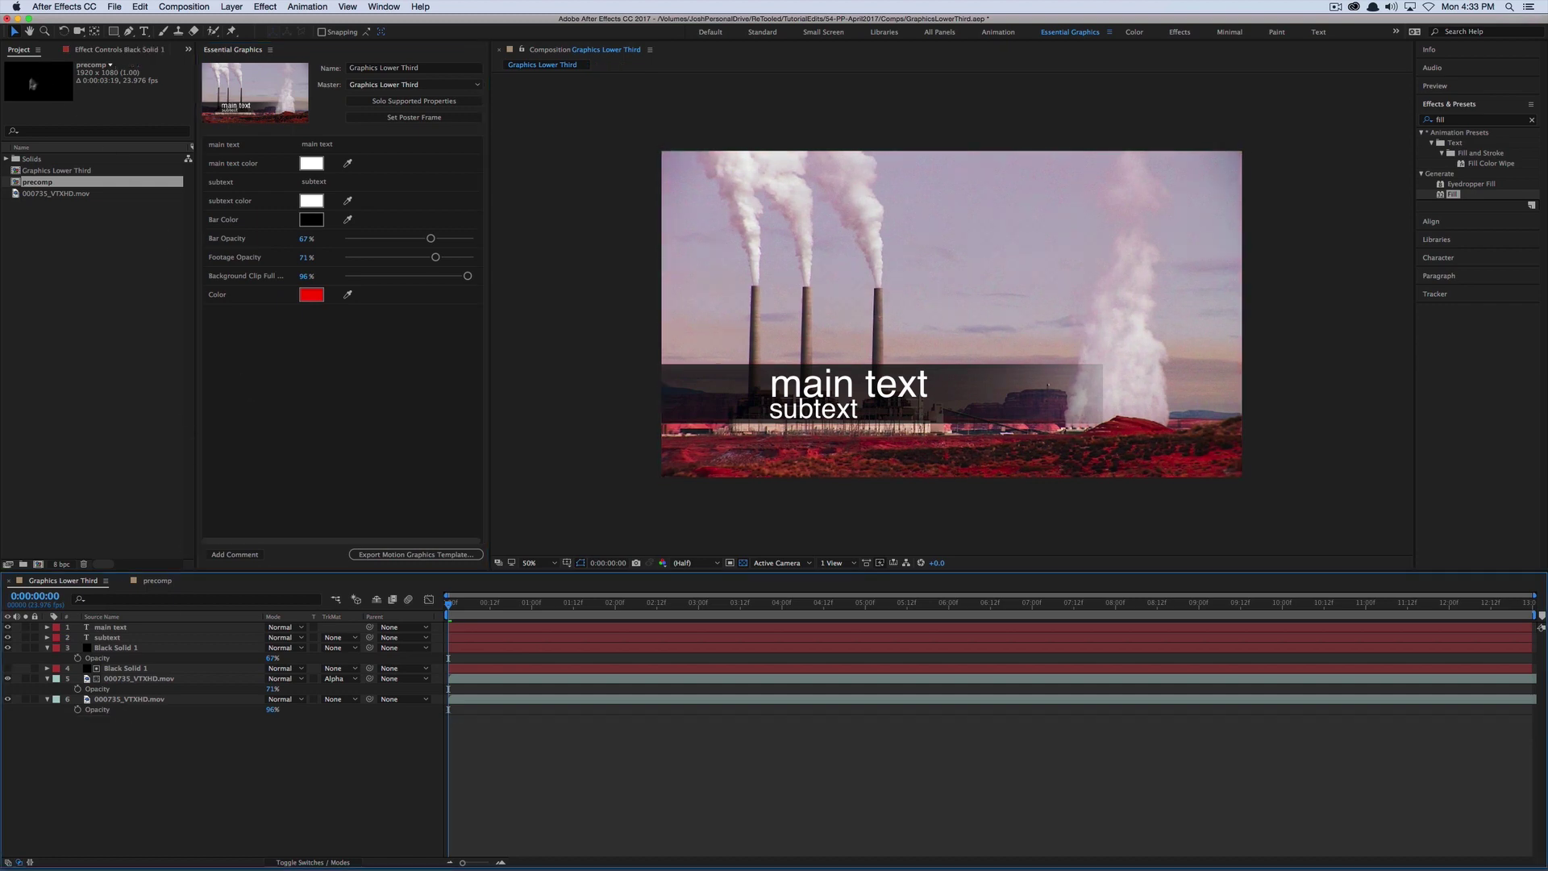
click(45, 182)
key(Delete)
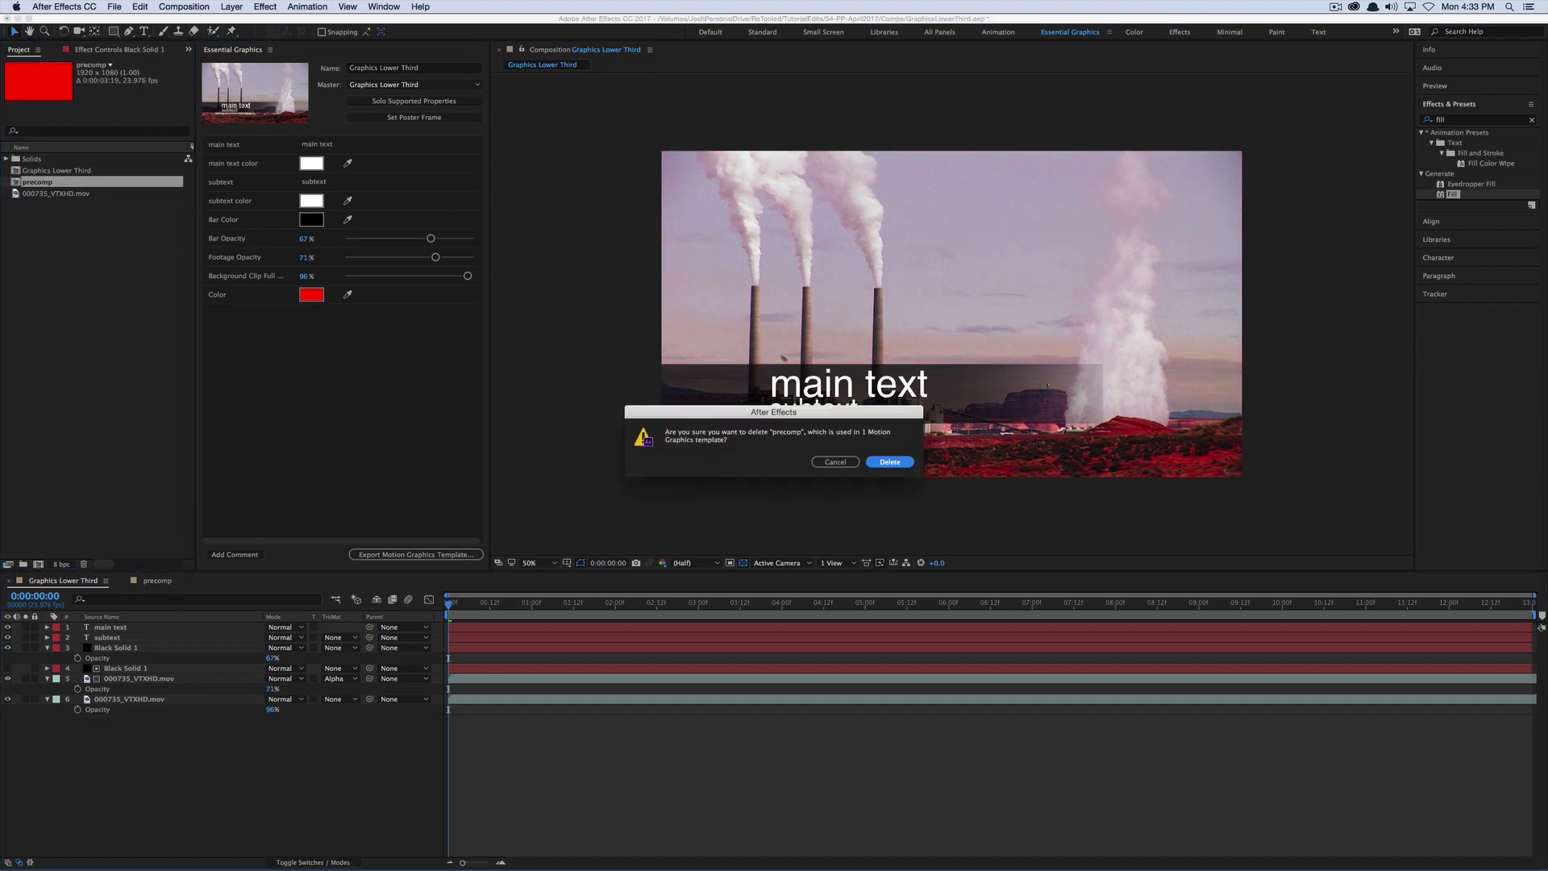
click(889, 462)
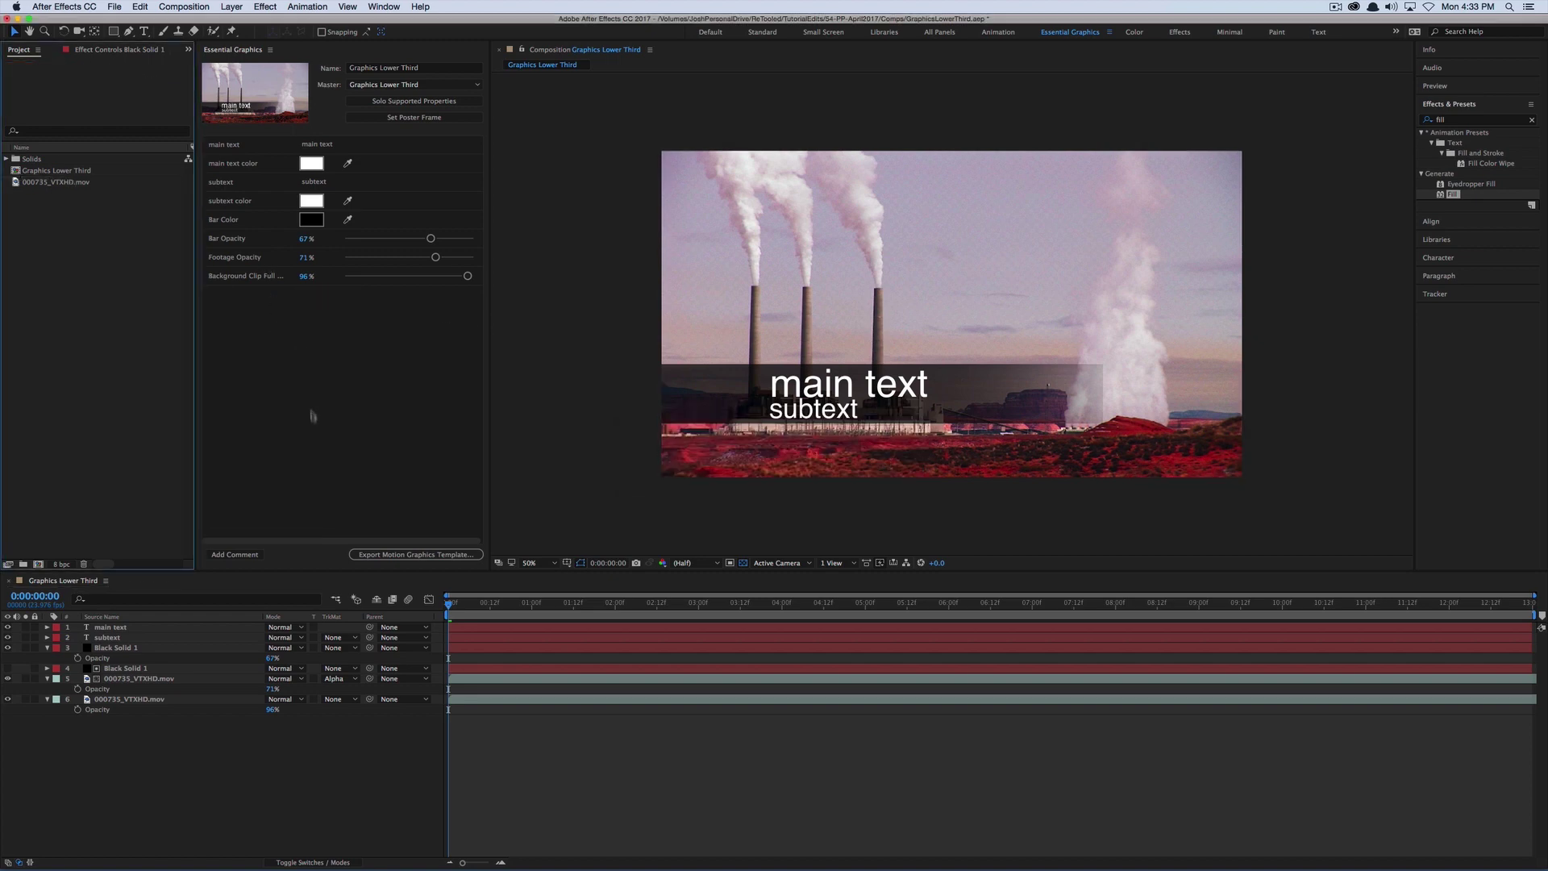
Add a comment to the template's controls reading "To have no full screen background clip set opacity to 0"
click(317, 426)
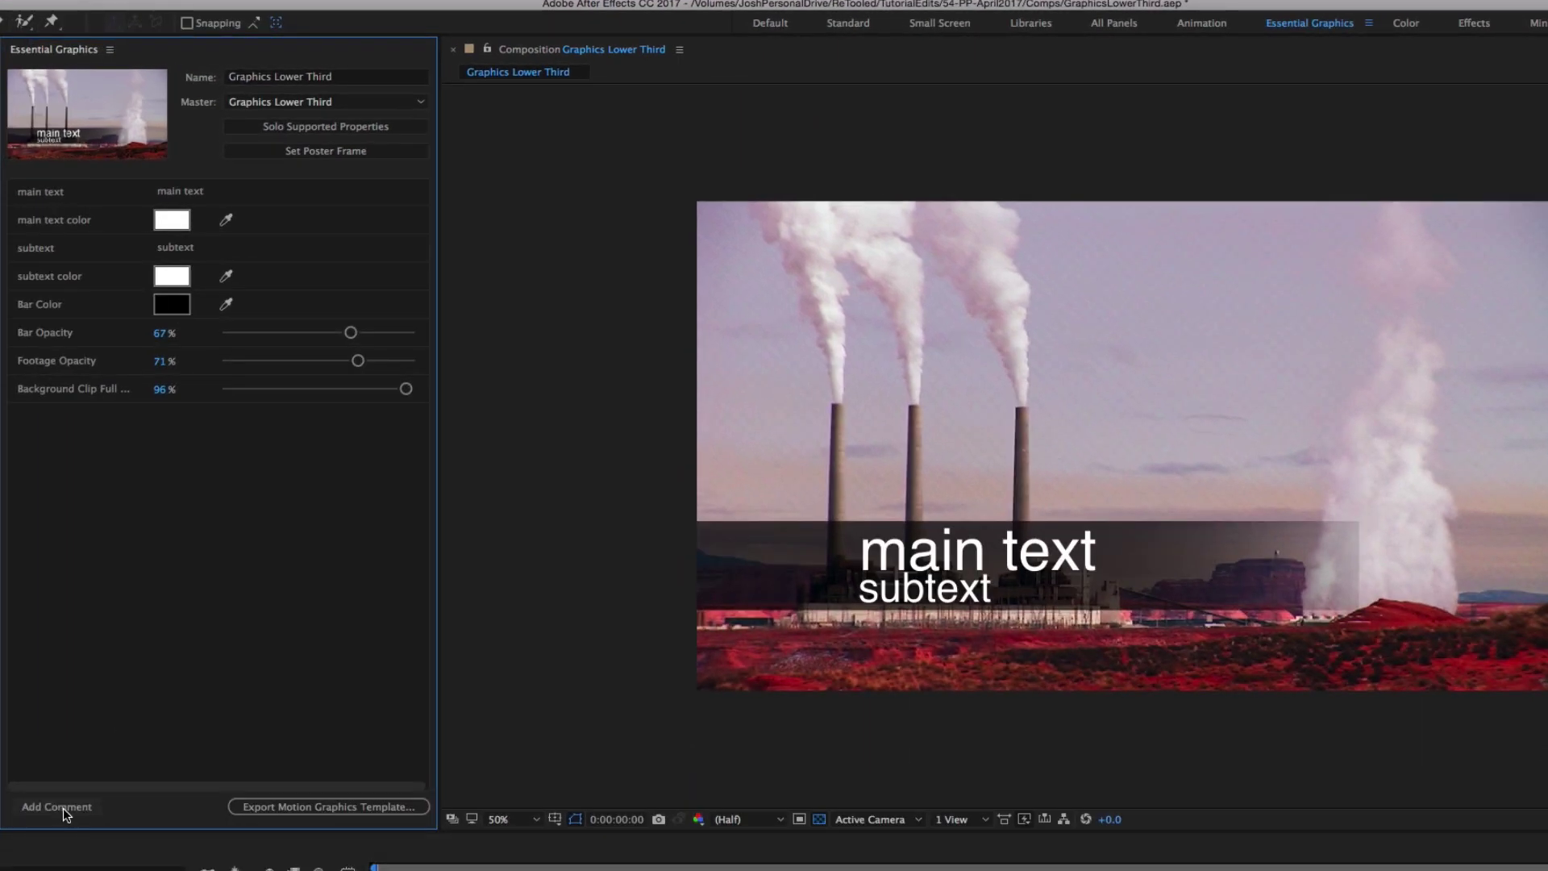
click(62, 807)
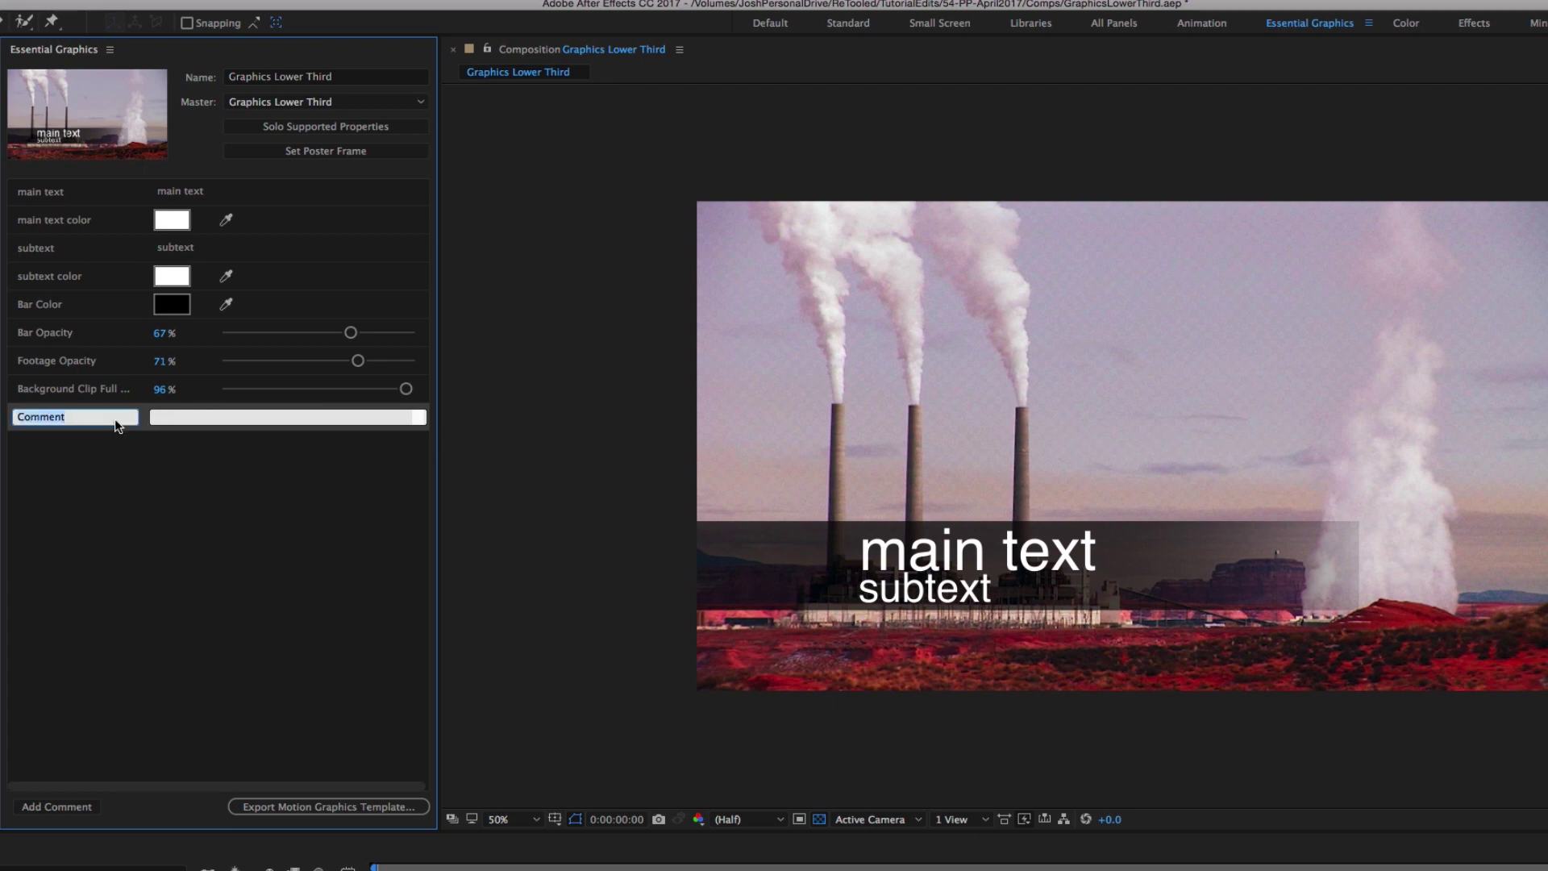
click(178, 495)
click(207, 417)
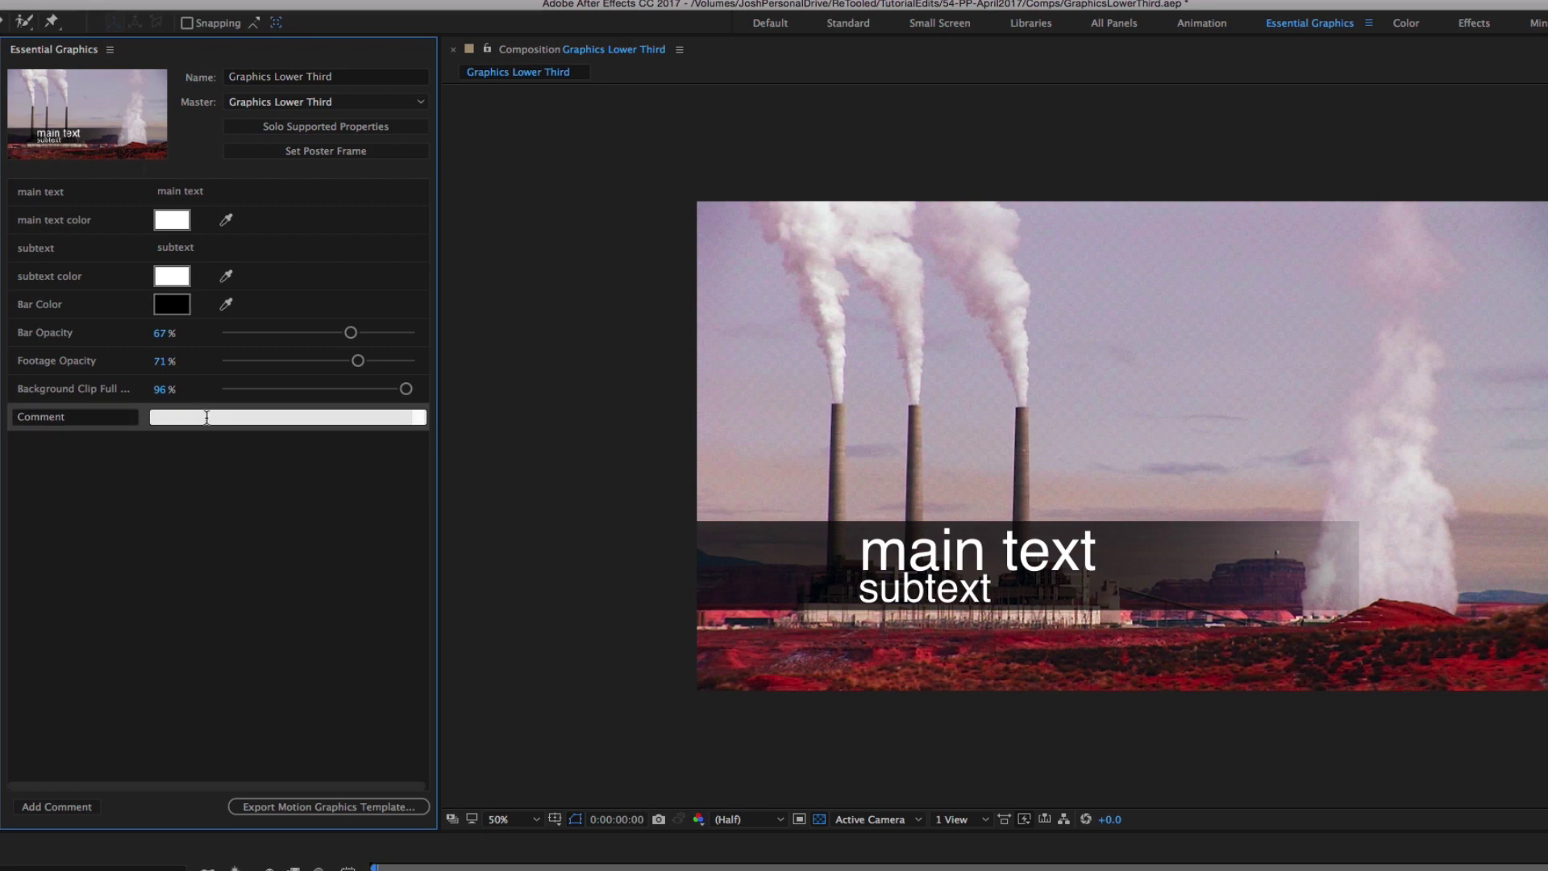
click(209, 416)
text(To have no full screen background clip set opacit)
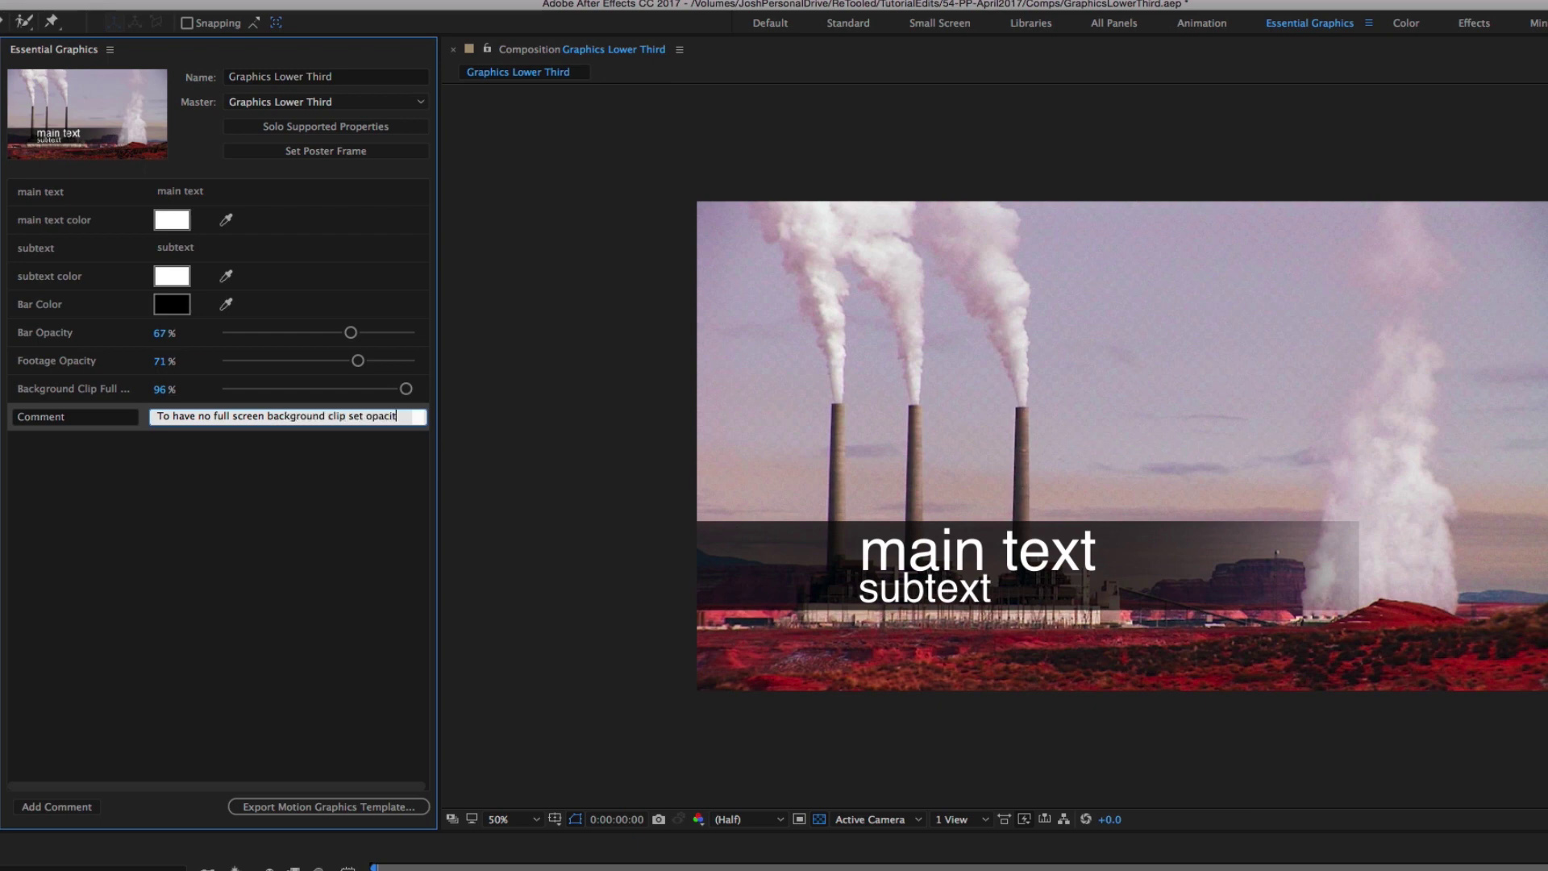
text(y to)
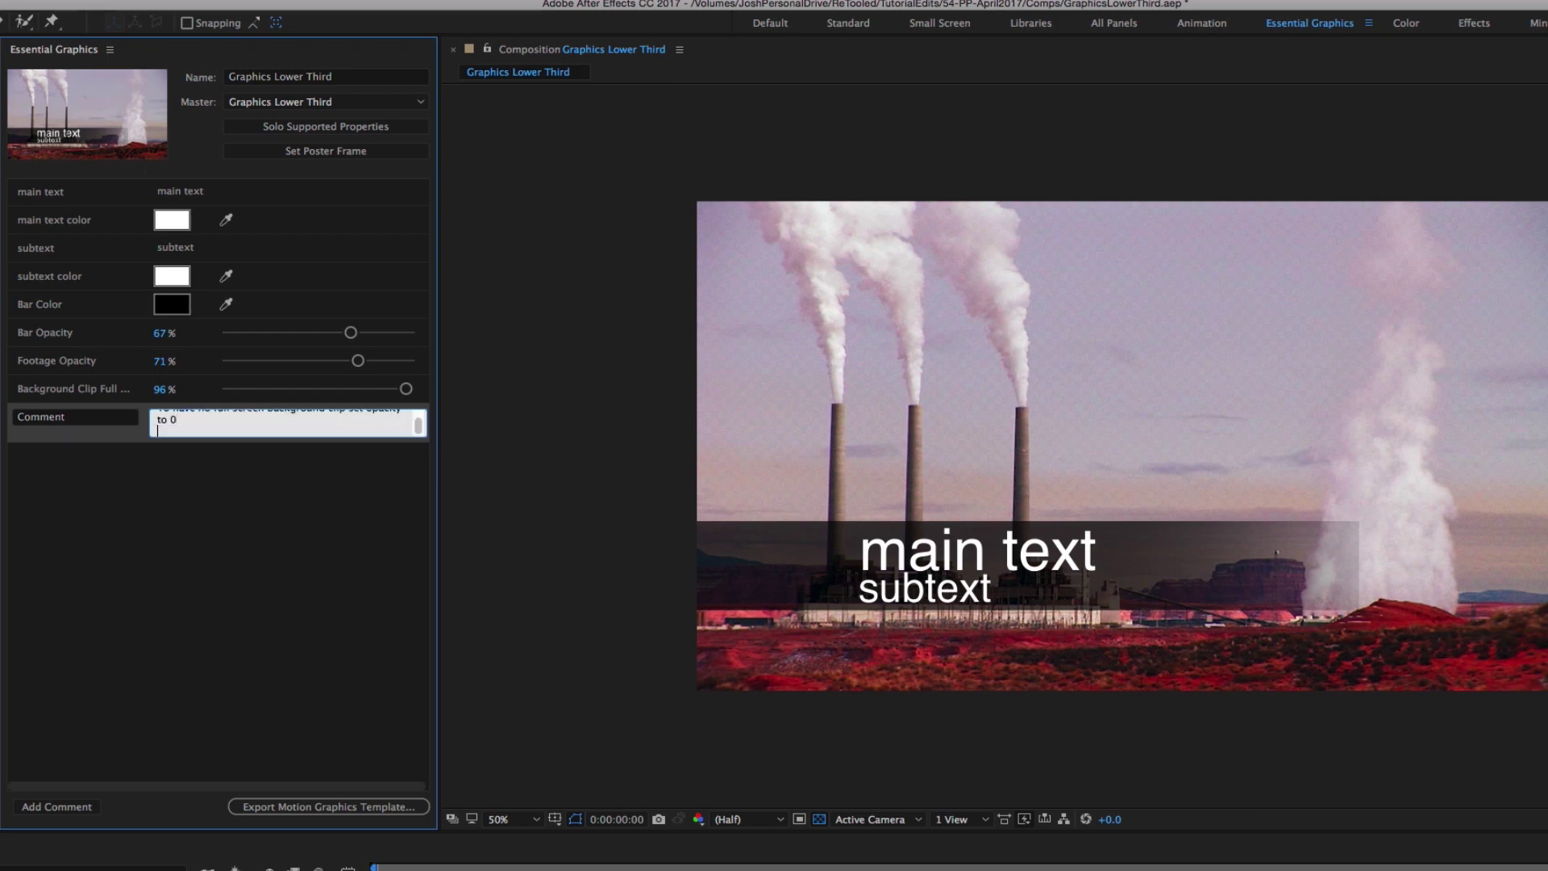
click(250, 566)
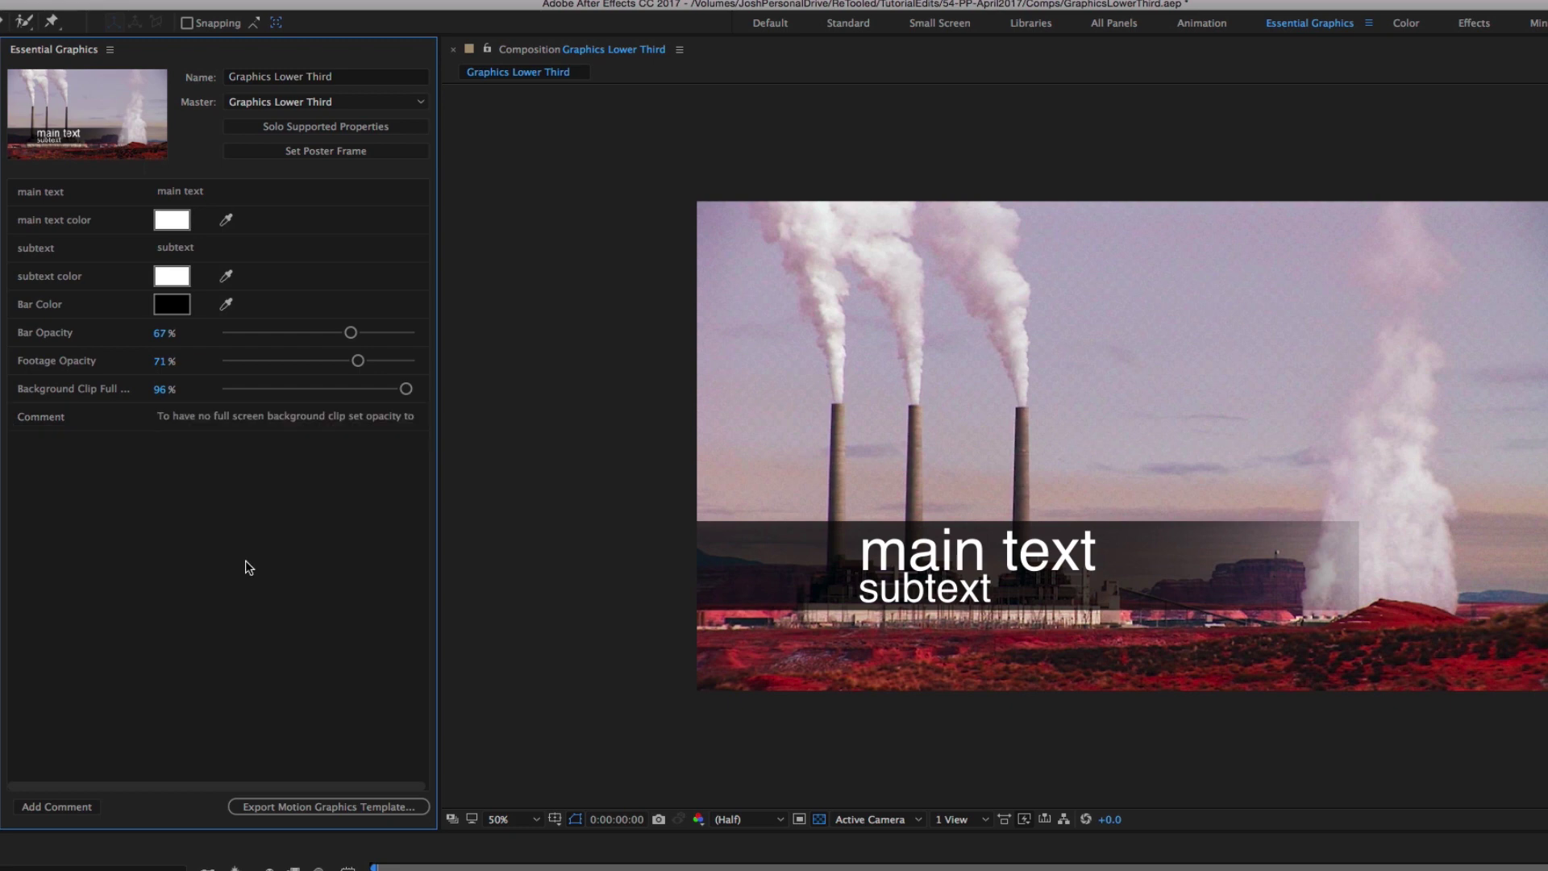
Save the project and export the motion graphics template to the Local Drive destination on the Desktop
click(287, 808)
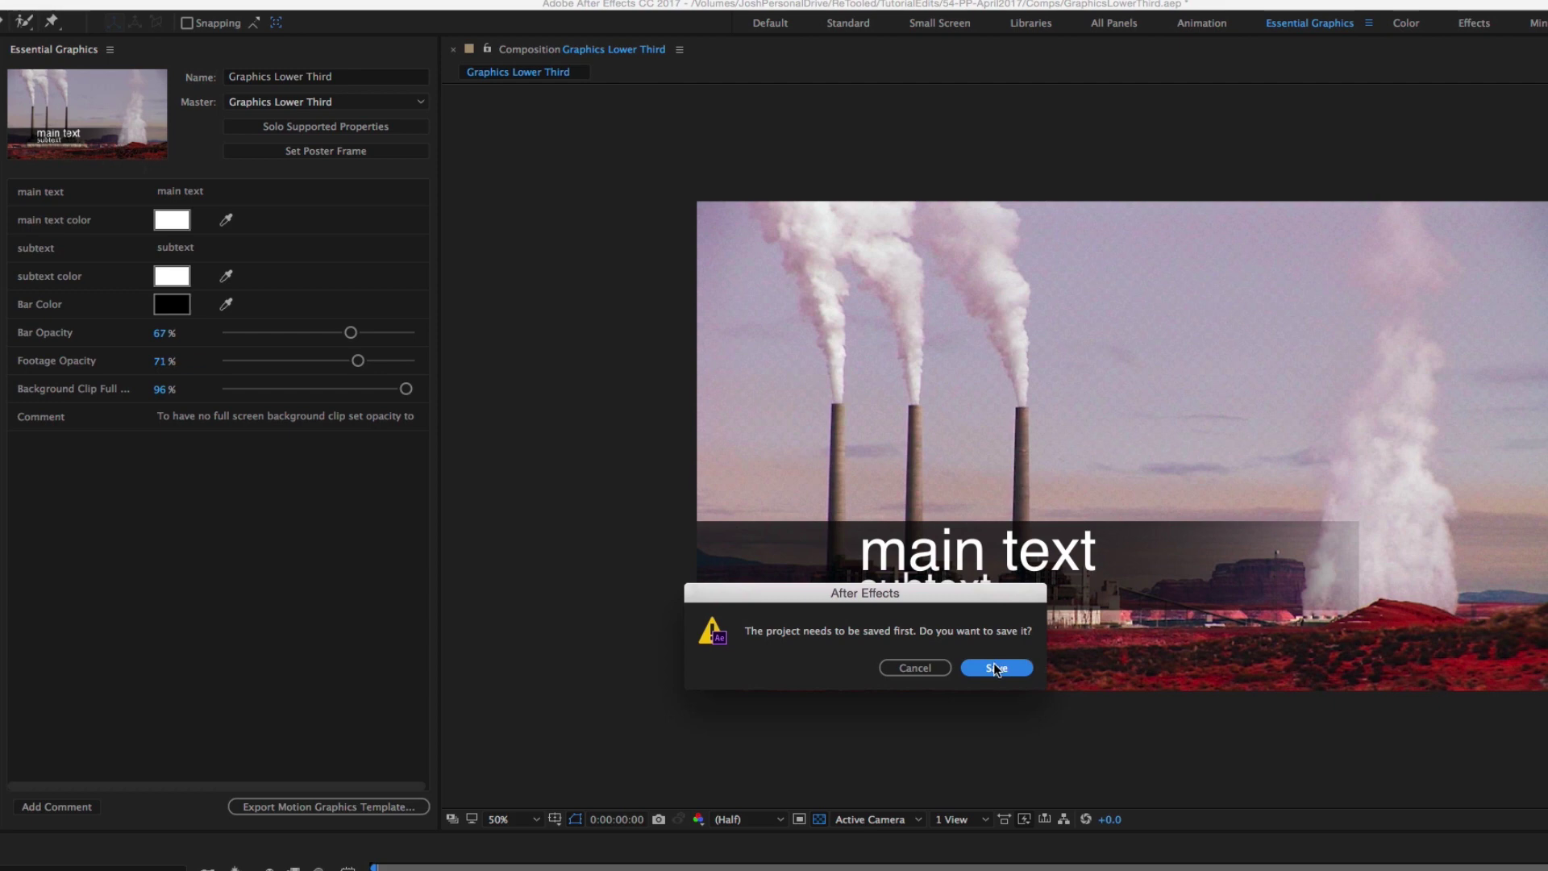
click(997, 667)
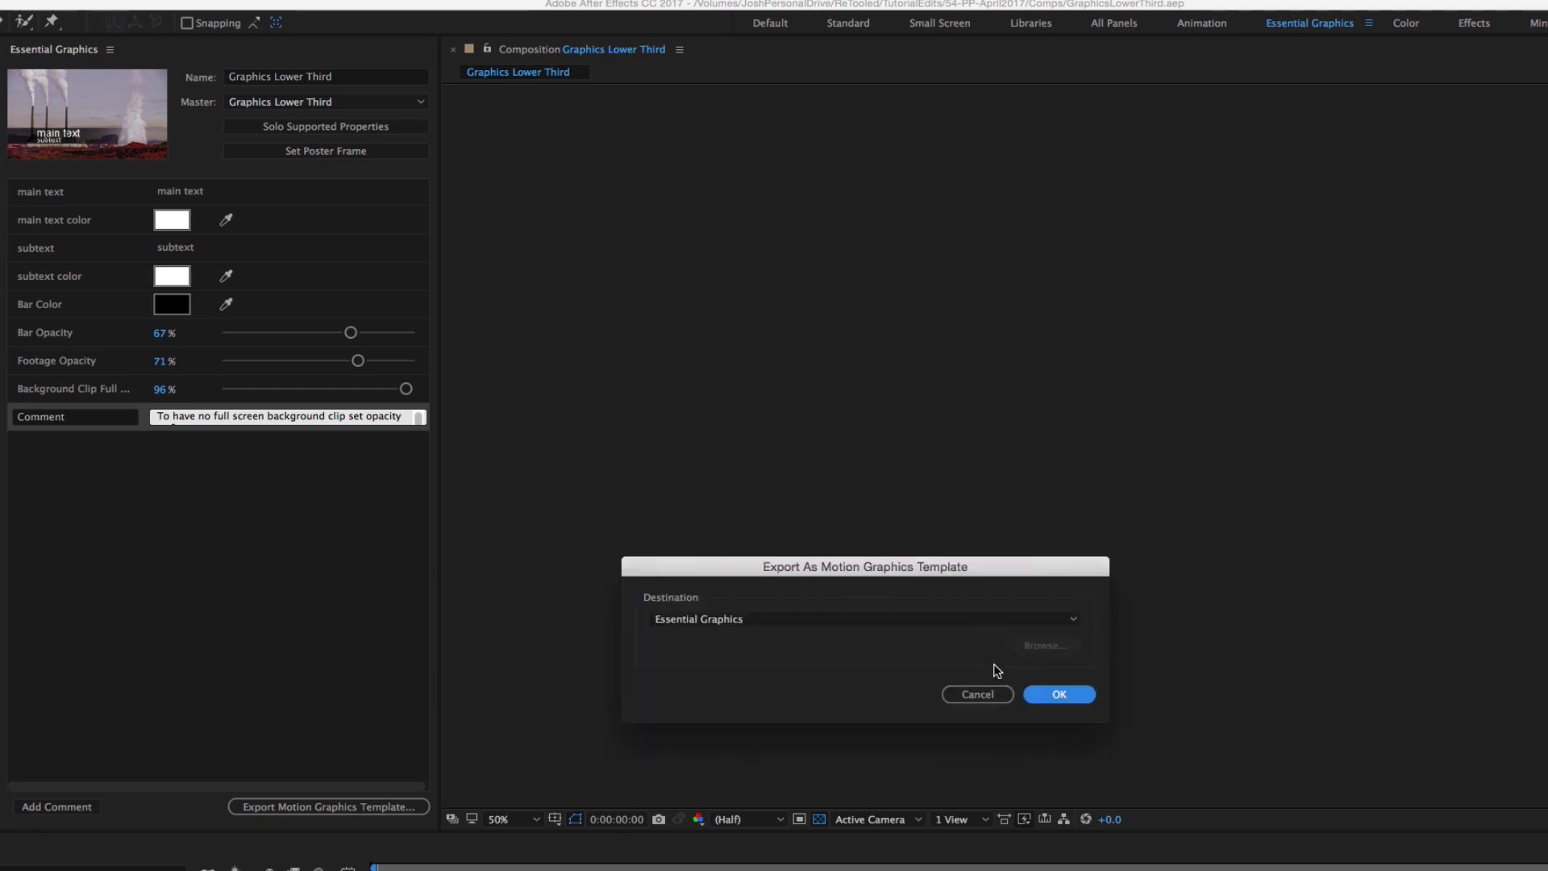
click(722, 618)
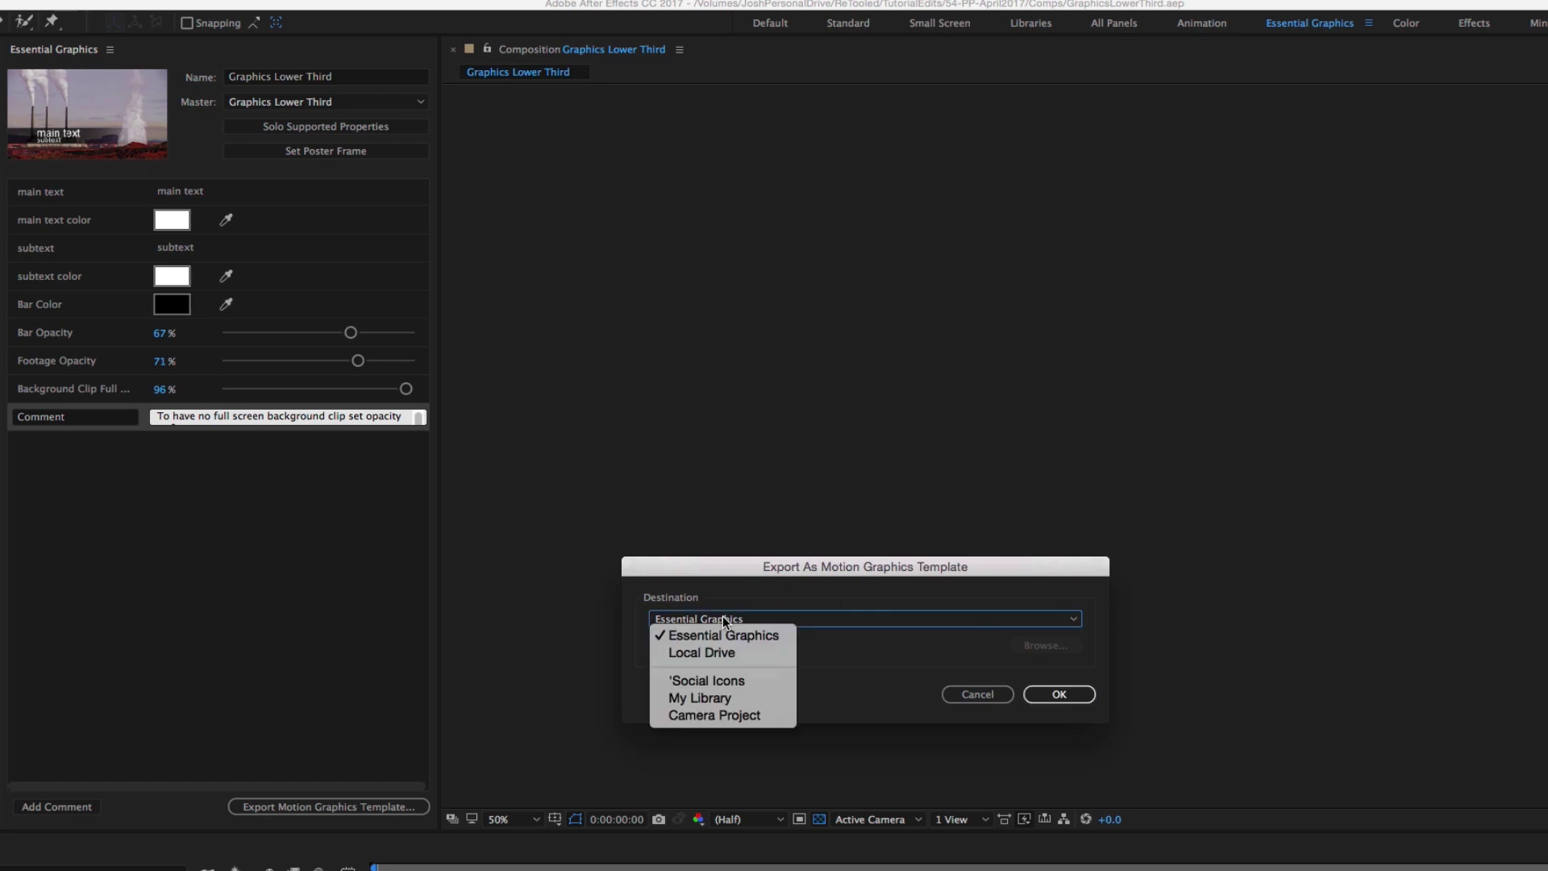
click(745, 652)
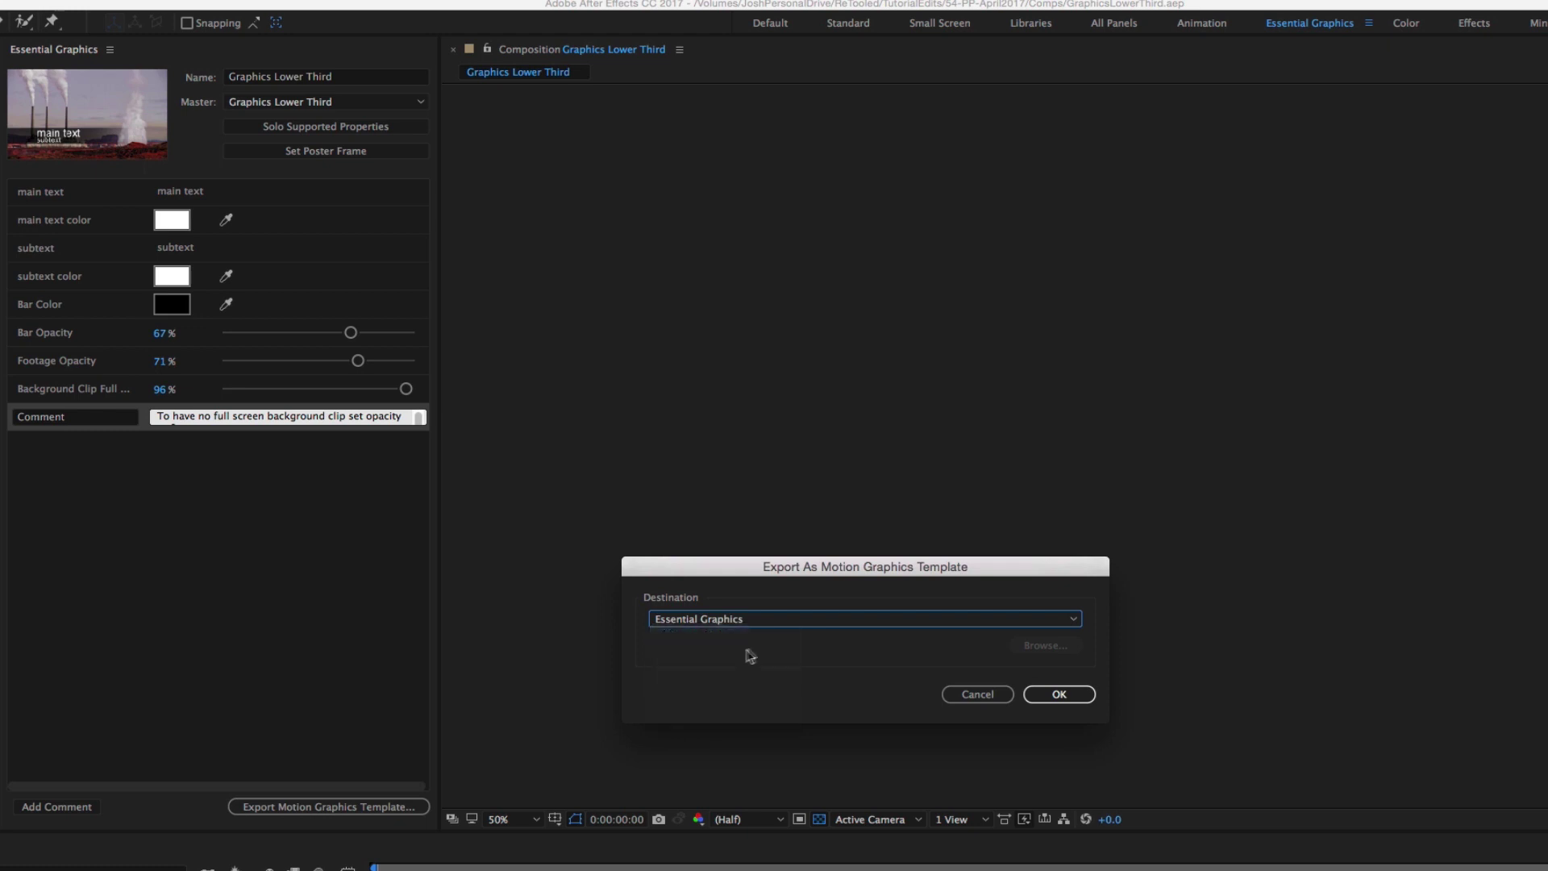
click(1071, 695)
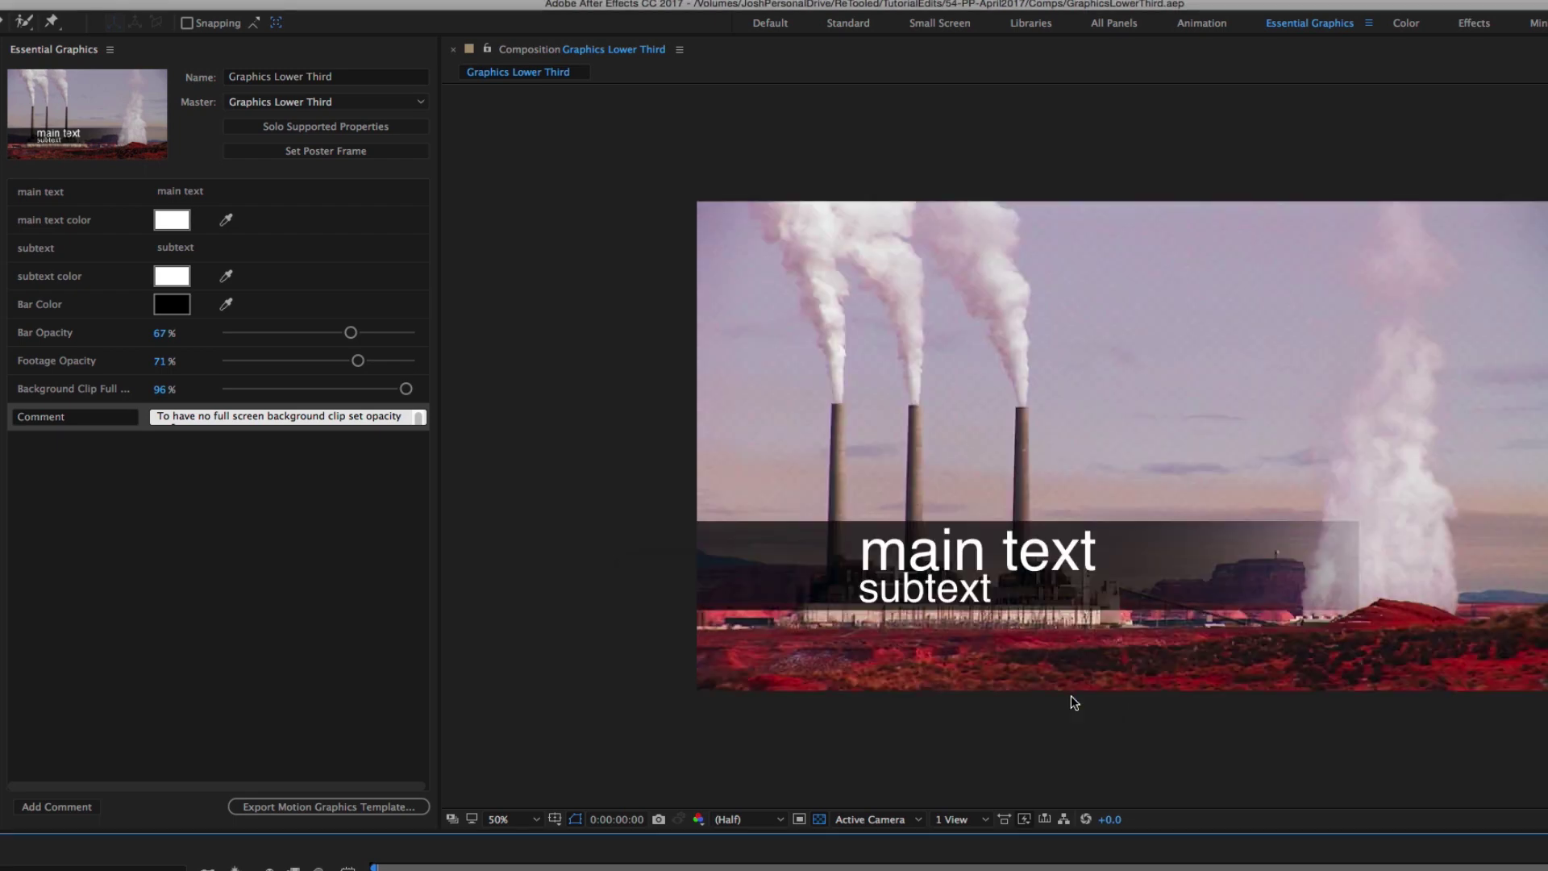
Switch to Finder and check the newly exported Graphics Lower Third .mogrt file on the Desktop
key(super+Tab)
key(super+Tab)
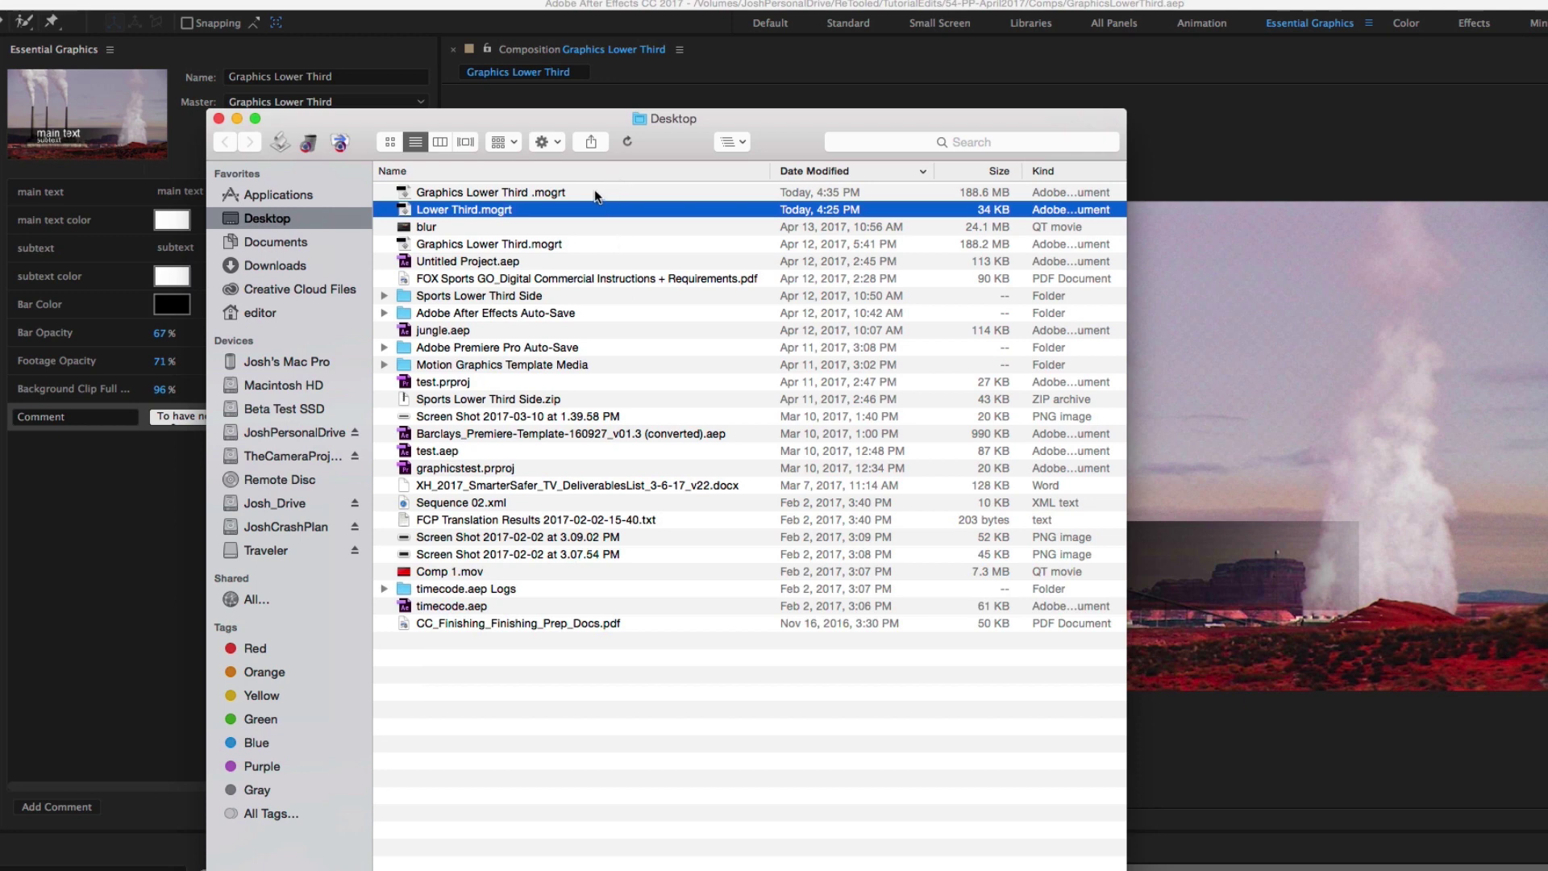
click(601, 193)
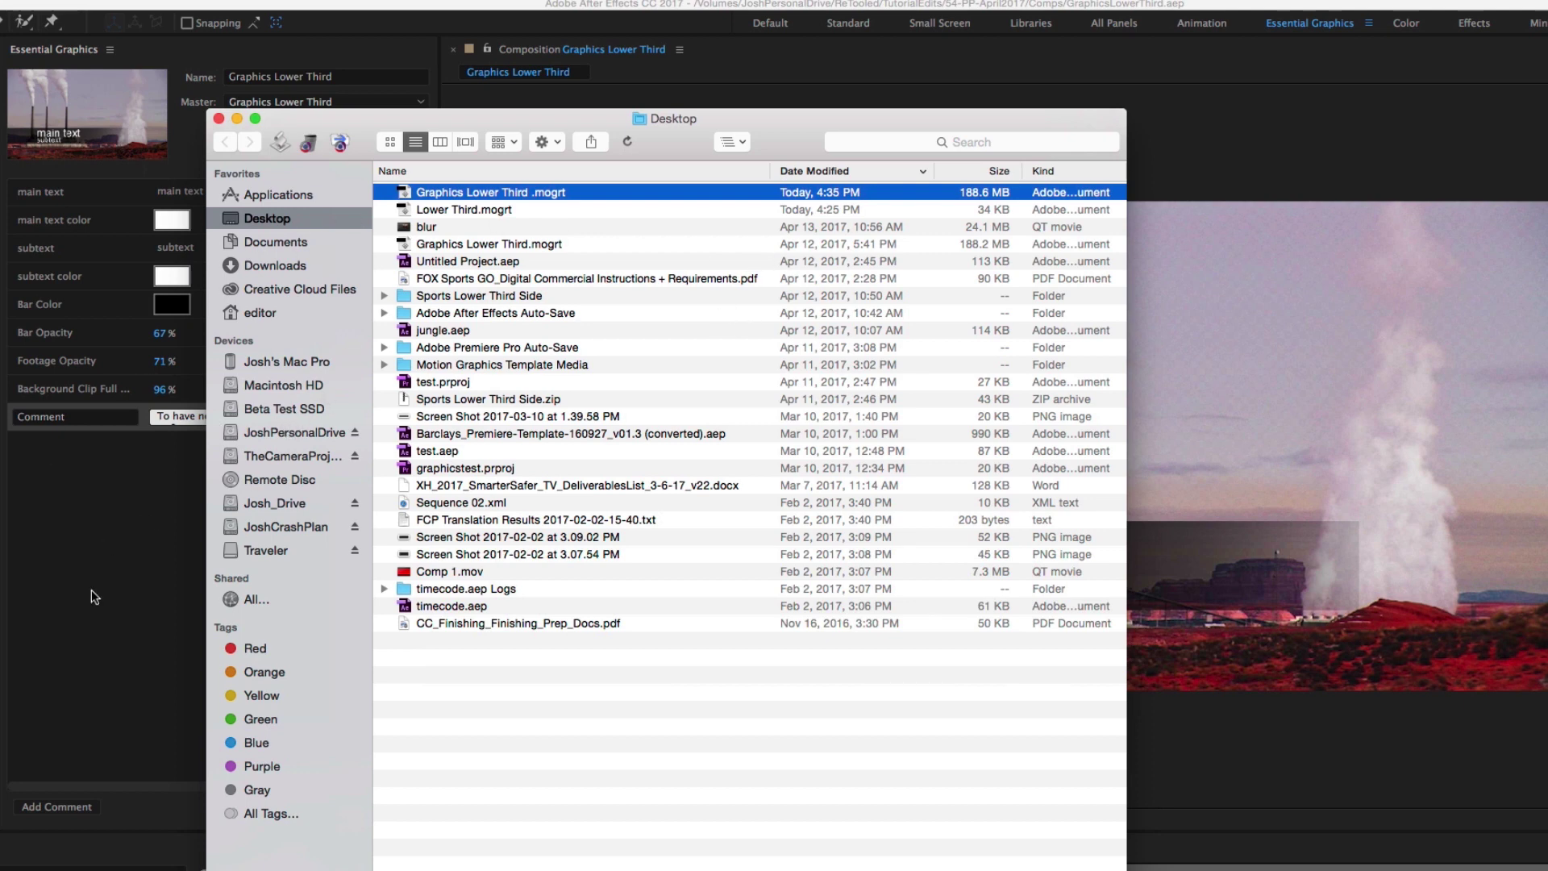
click(96, 650)
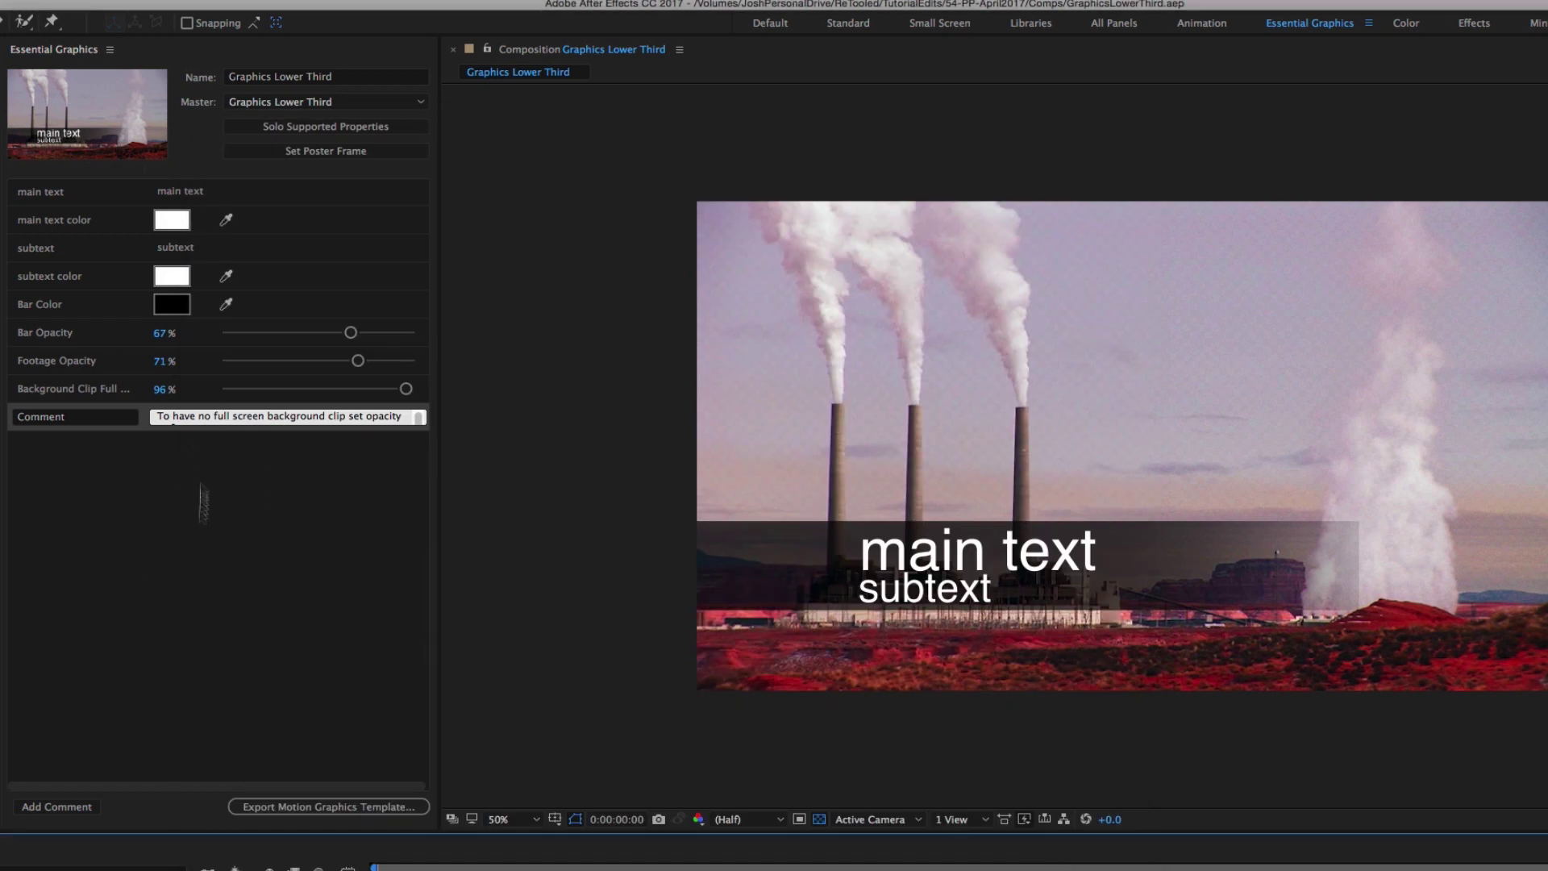
Export the motion graphics template again with Essential Graphics as the destination
click(290, 807)
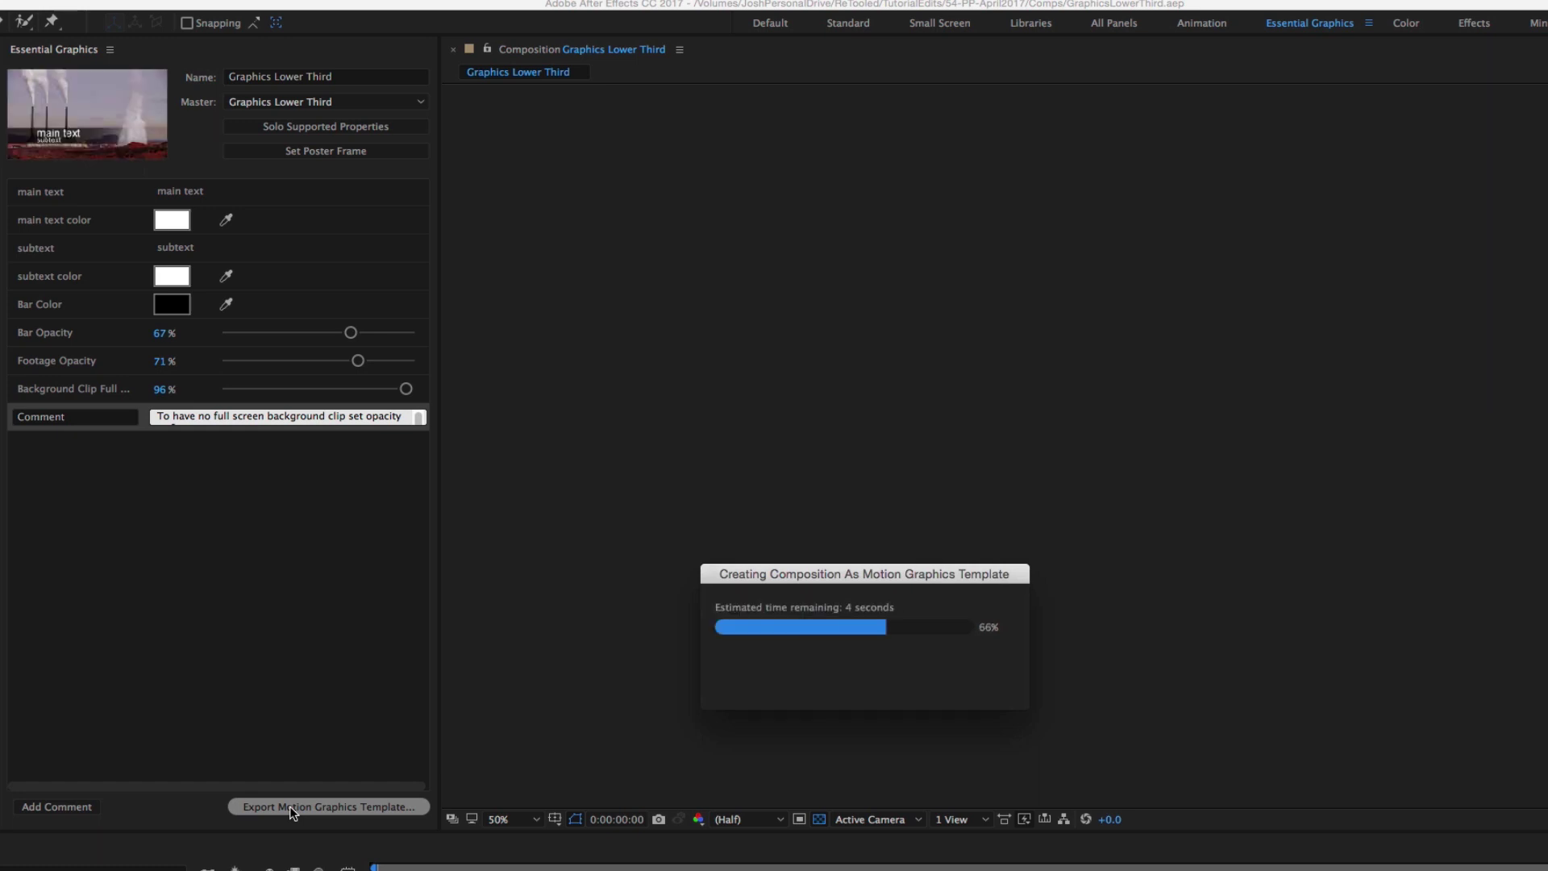
click(762, 619)
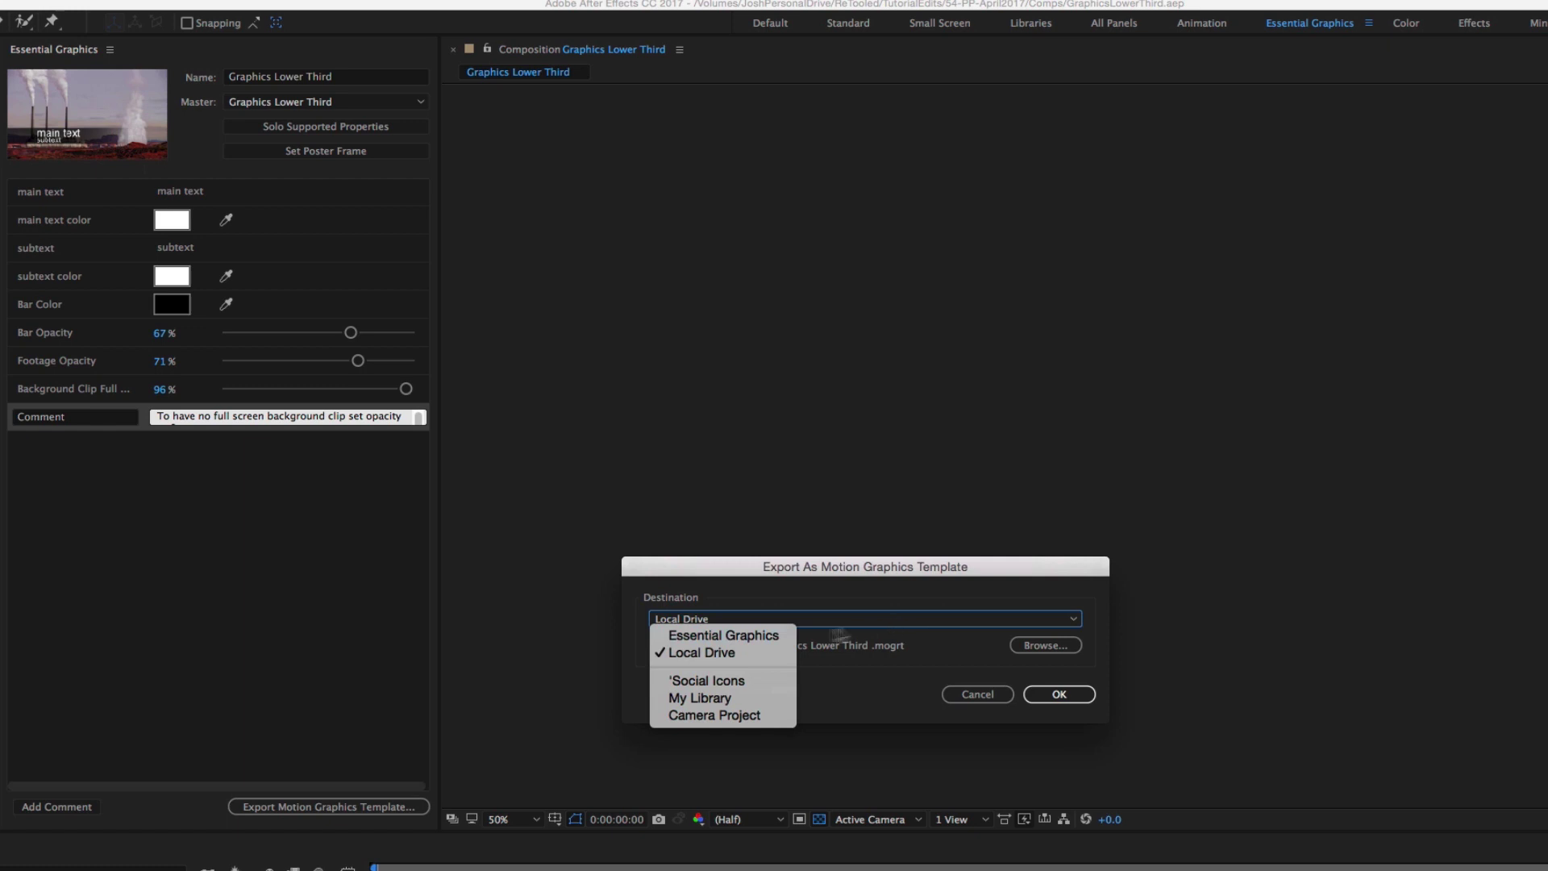
click(763, 640)
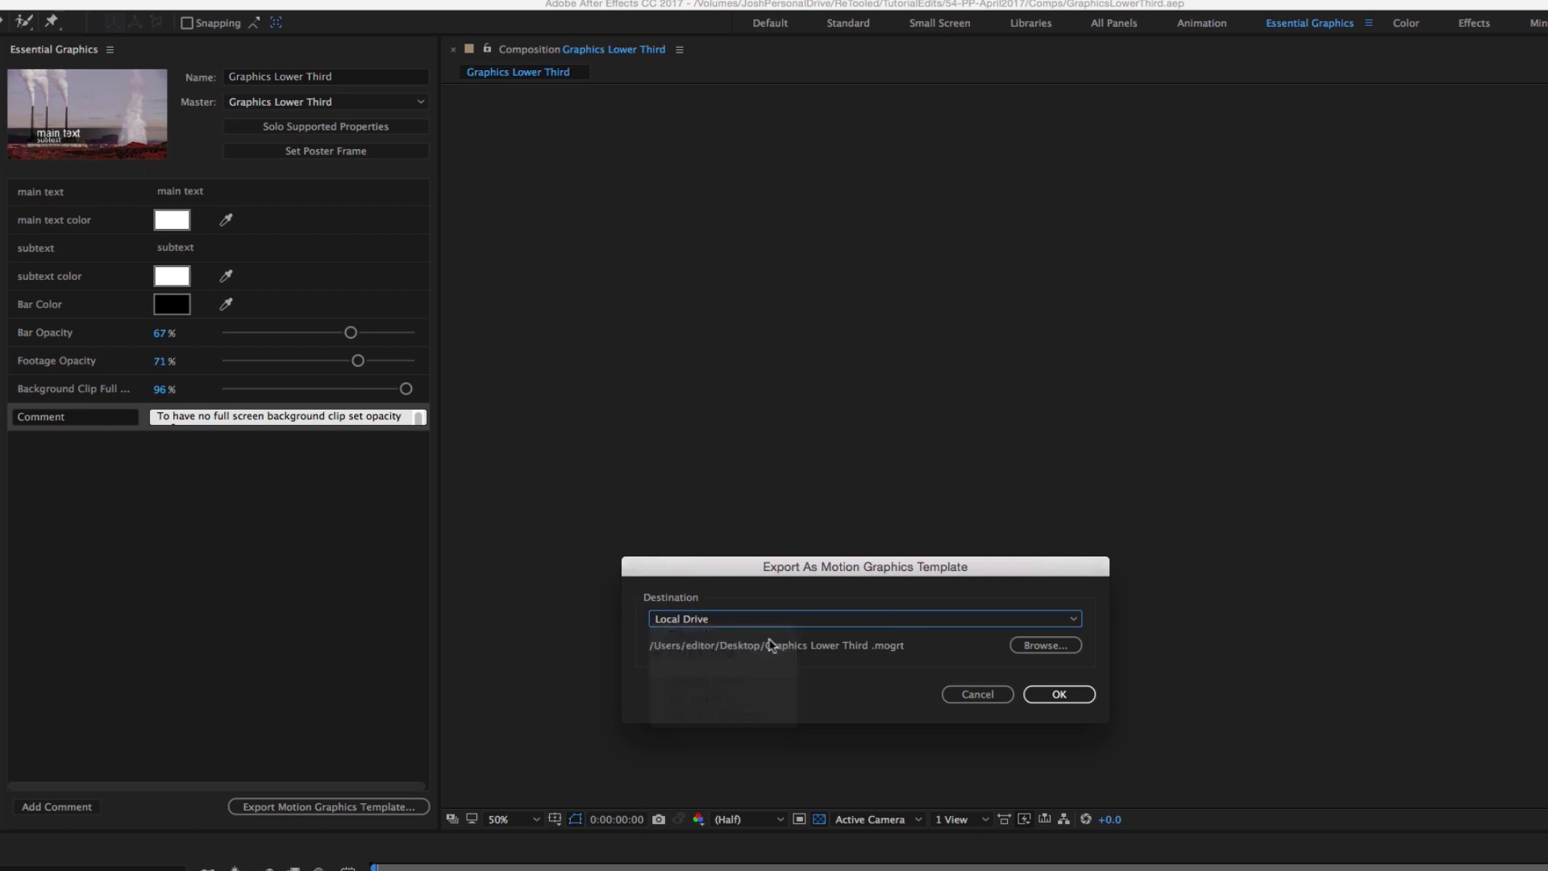
click(1065, 699)
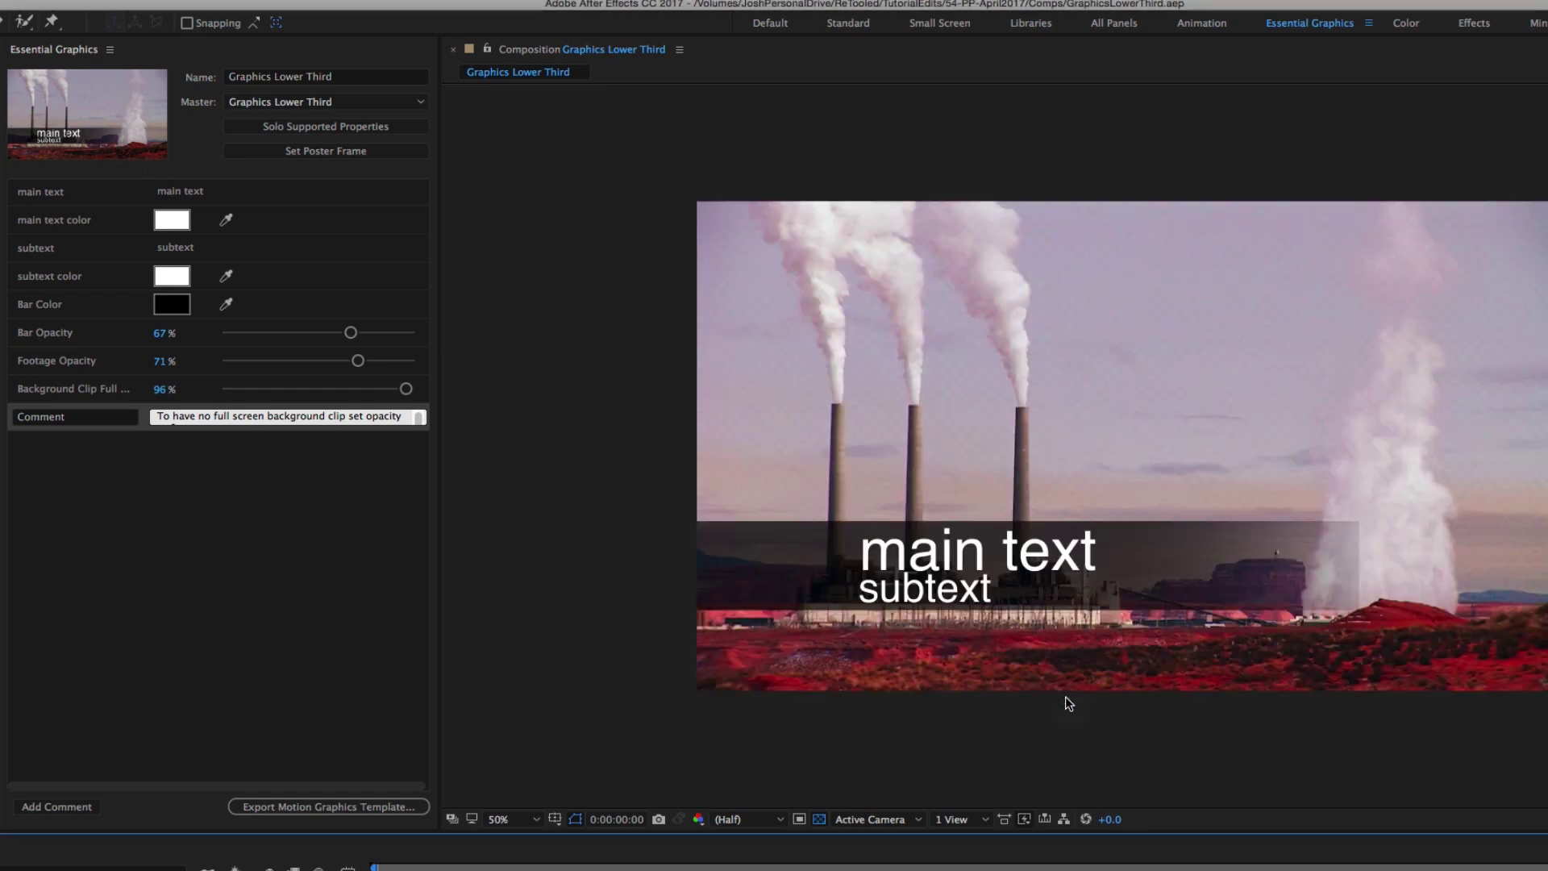
Switch to Premiere Pro and place the Graphics Lower Third template at the start of the Essential Graphics sequence
key(super+Tab)
key(super+Tab)
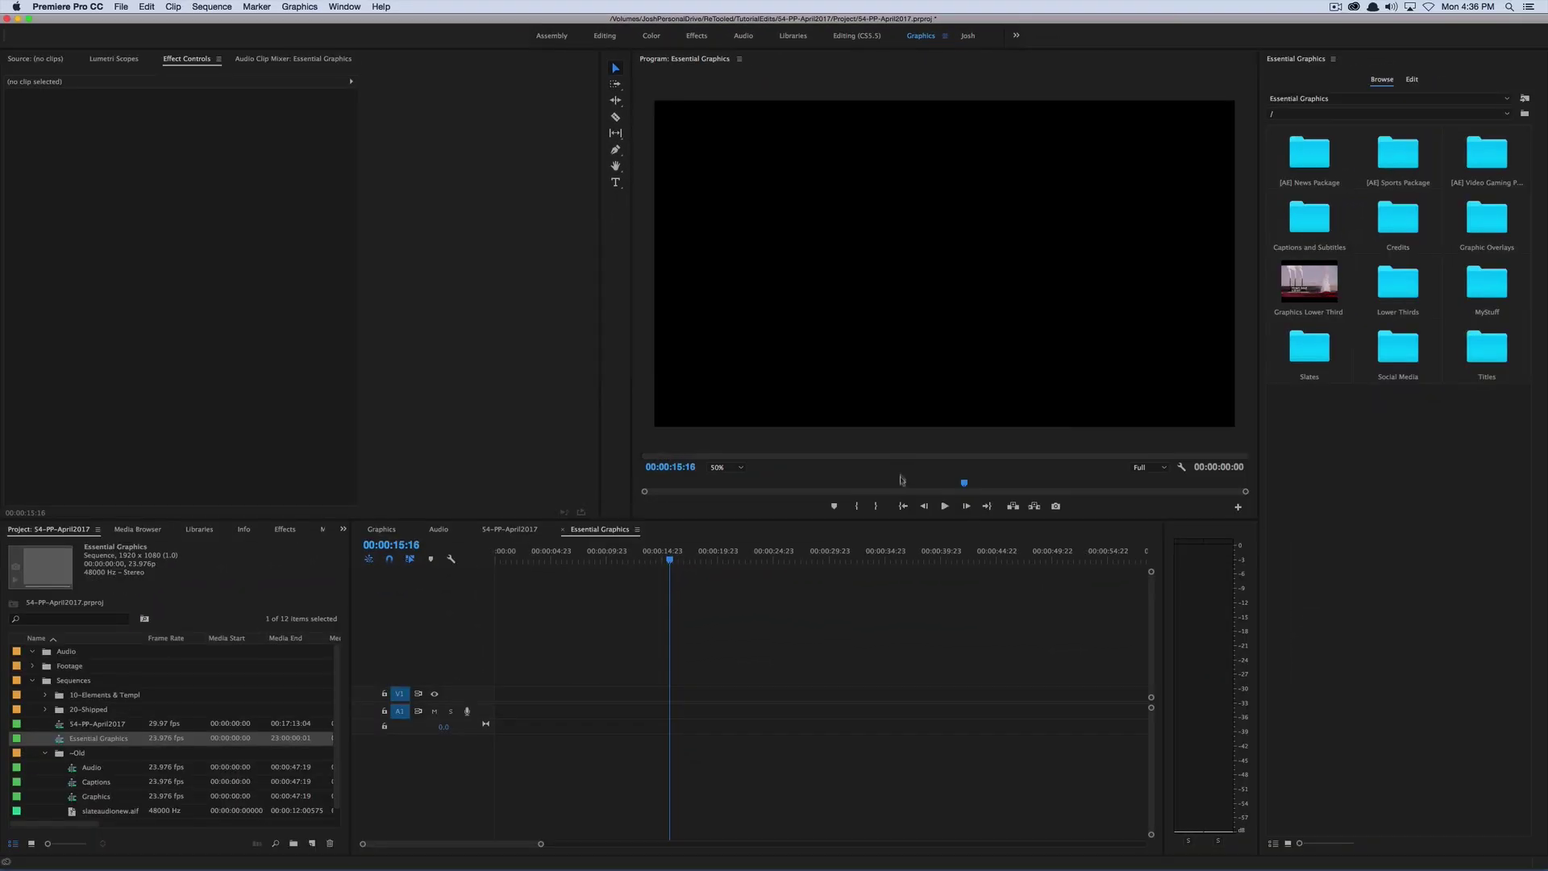
click(1284, 282)
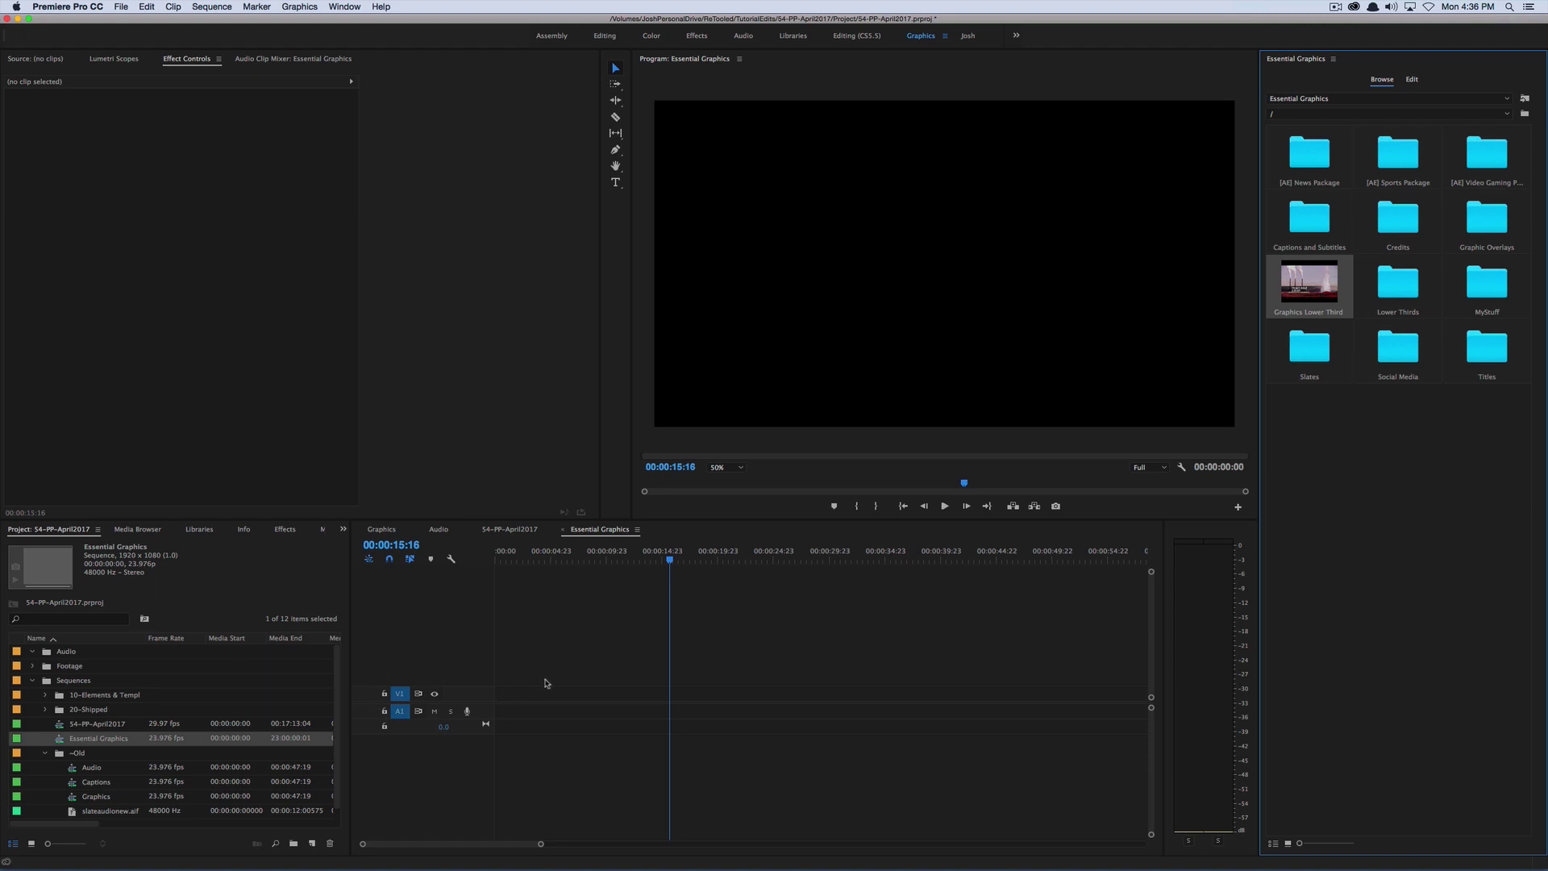
drag(544, 683, 540, 684)
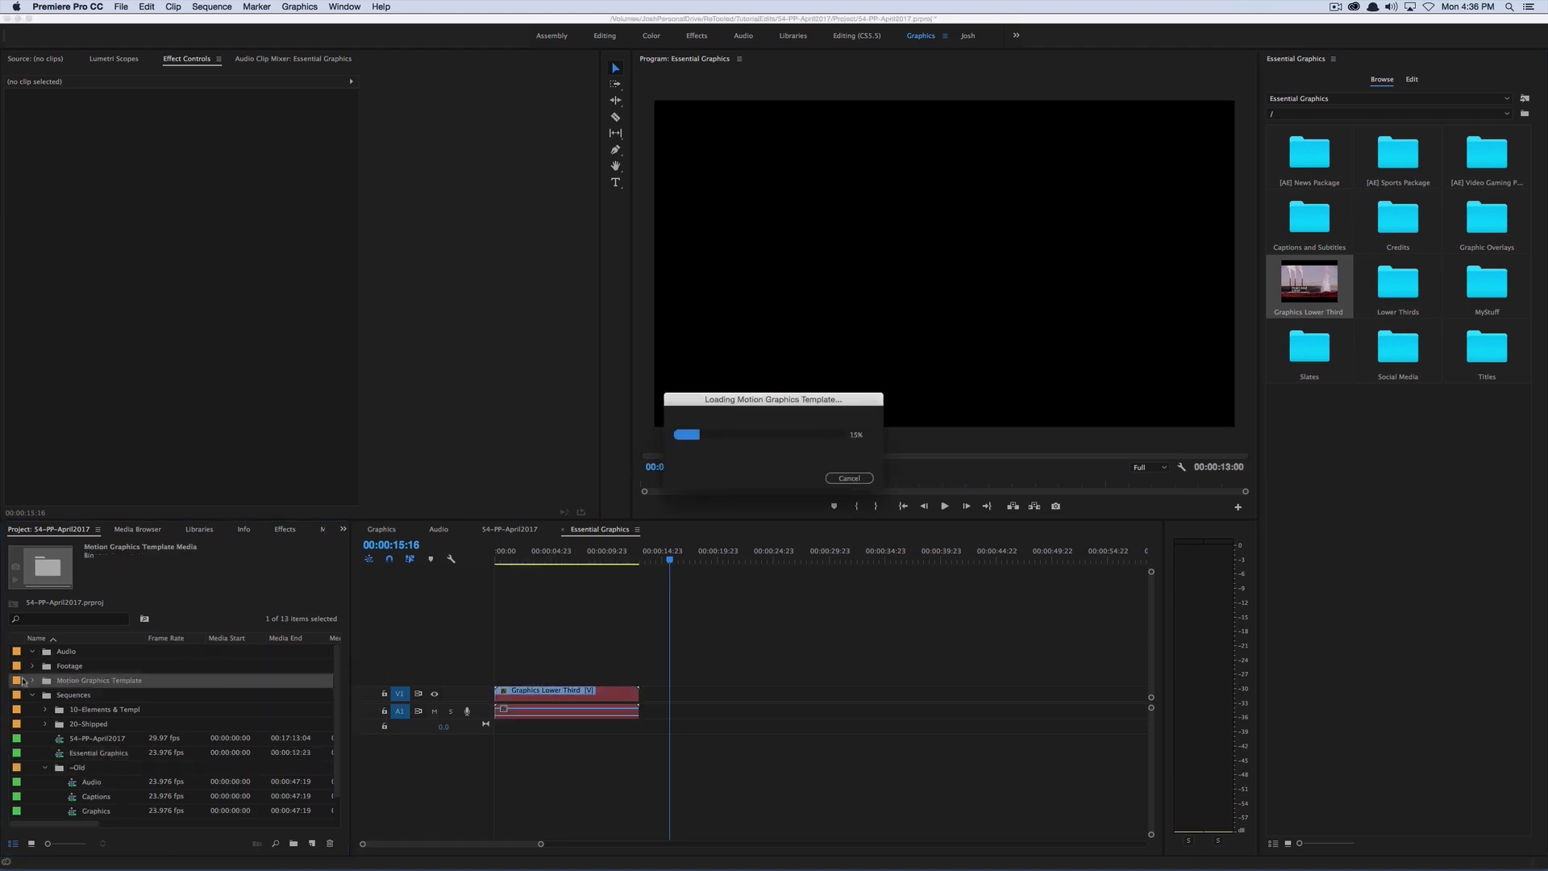
Expand the Motion Graphics Template Media bin in the project and inspect its Graphics Lower Third item
click(33, 681)
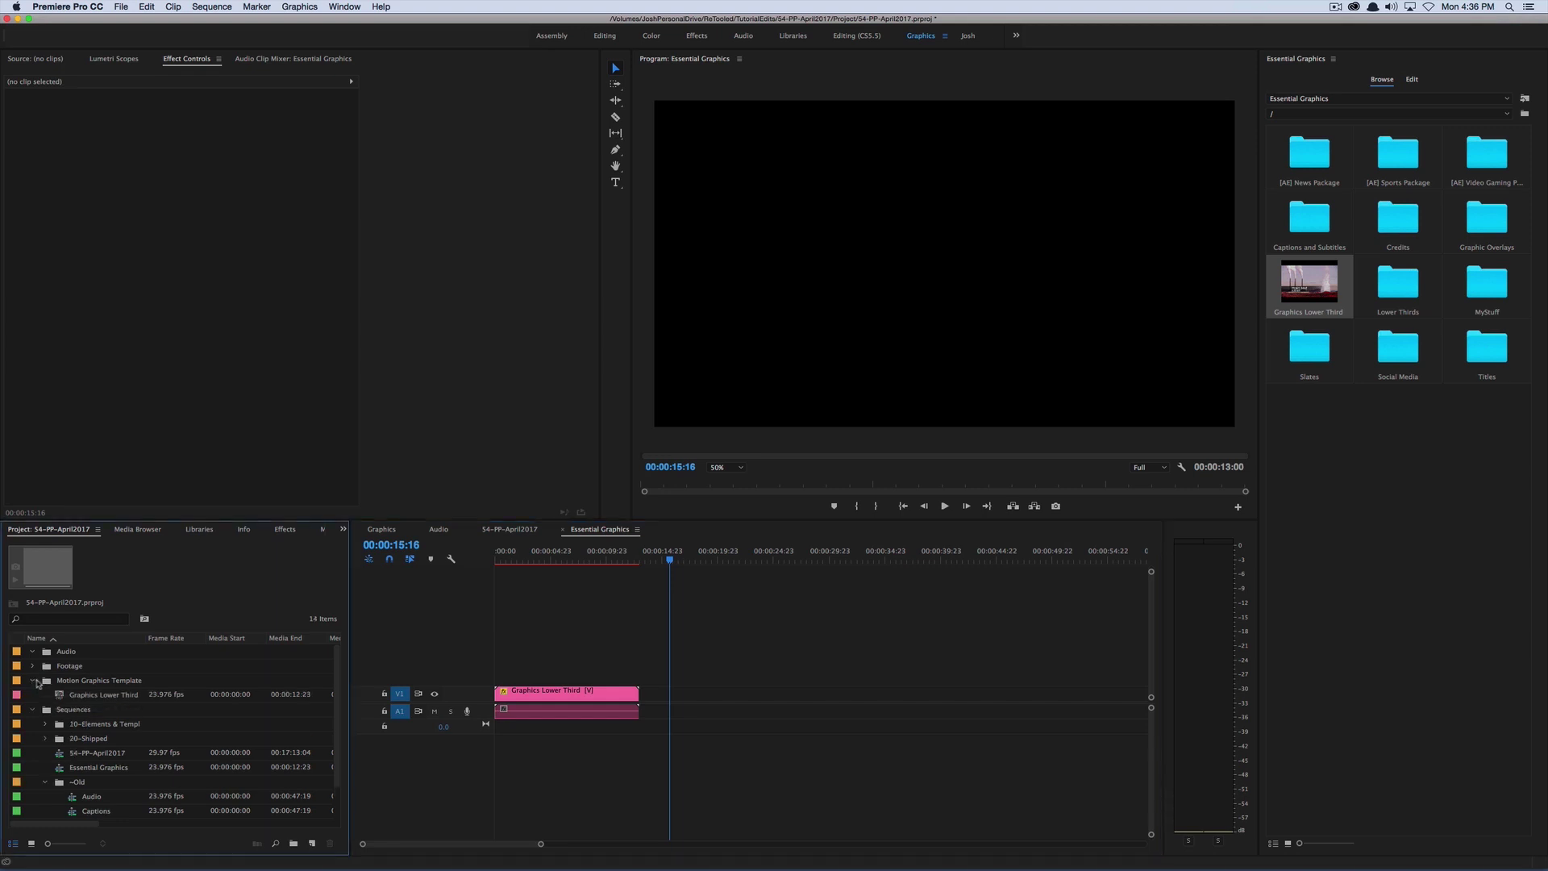
click(125, 695)
click(118, 684)
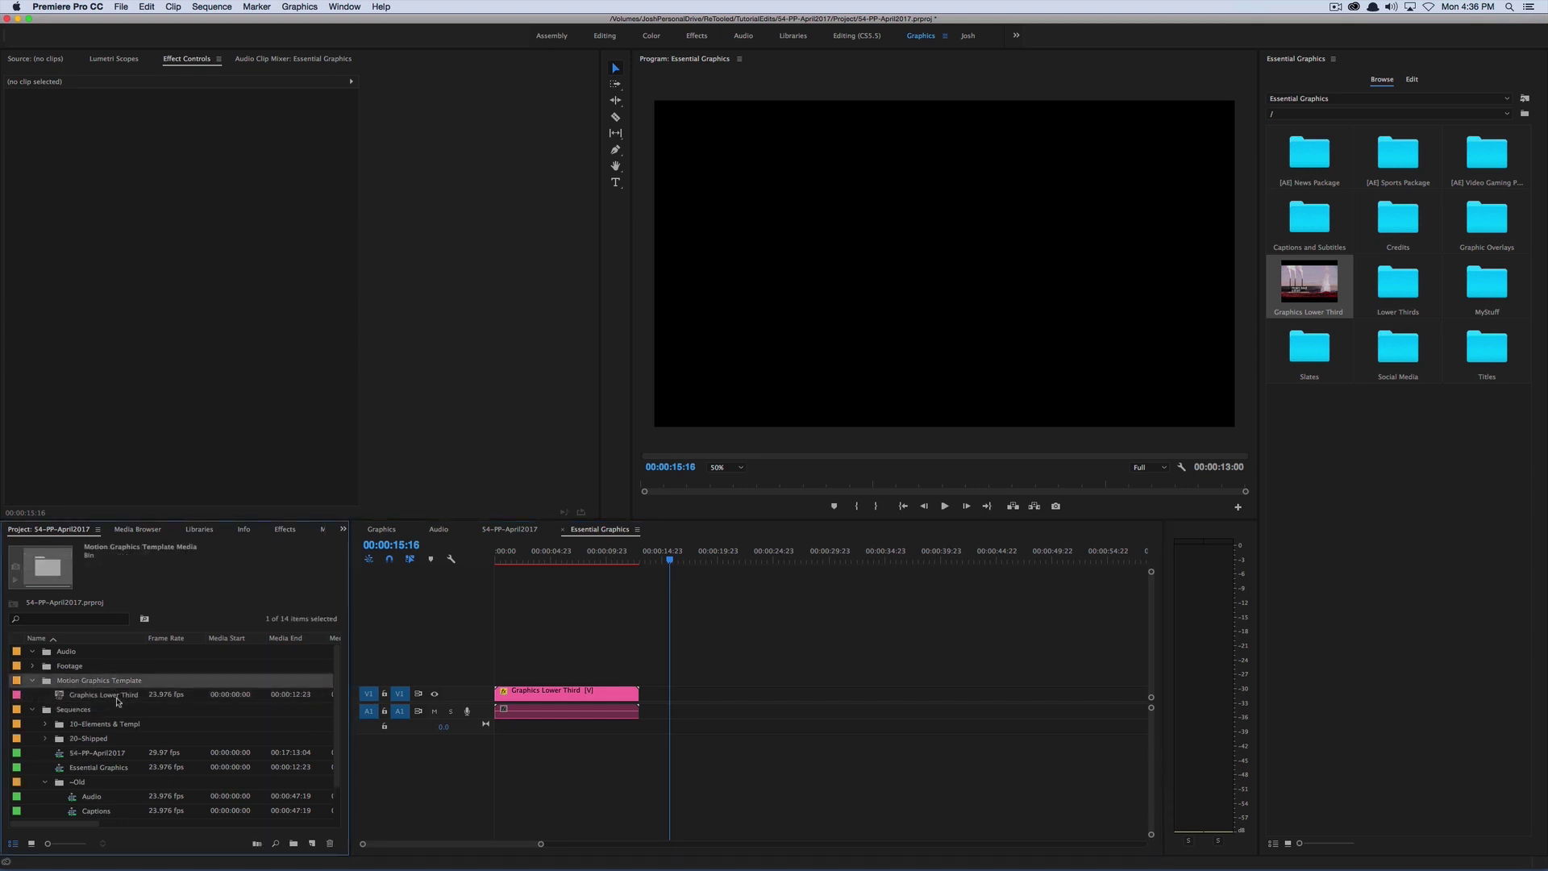
click(123, 696)
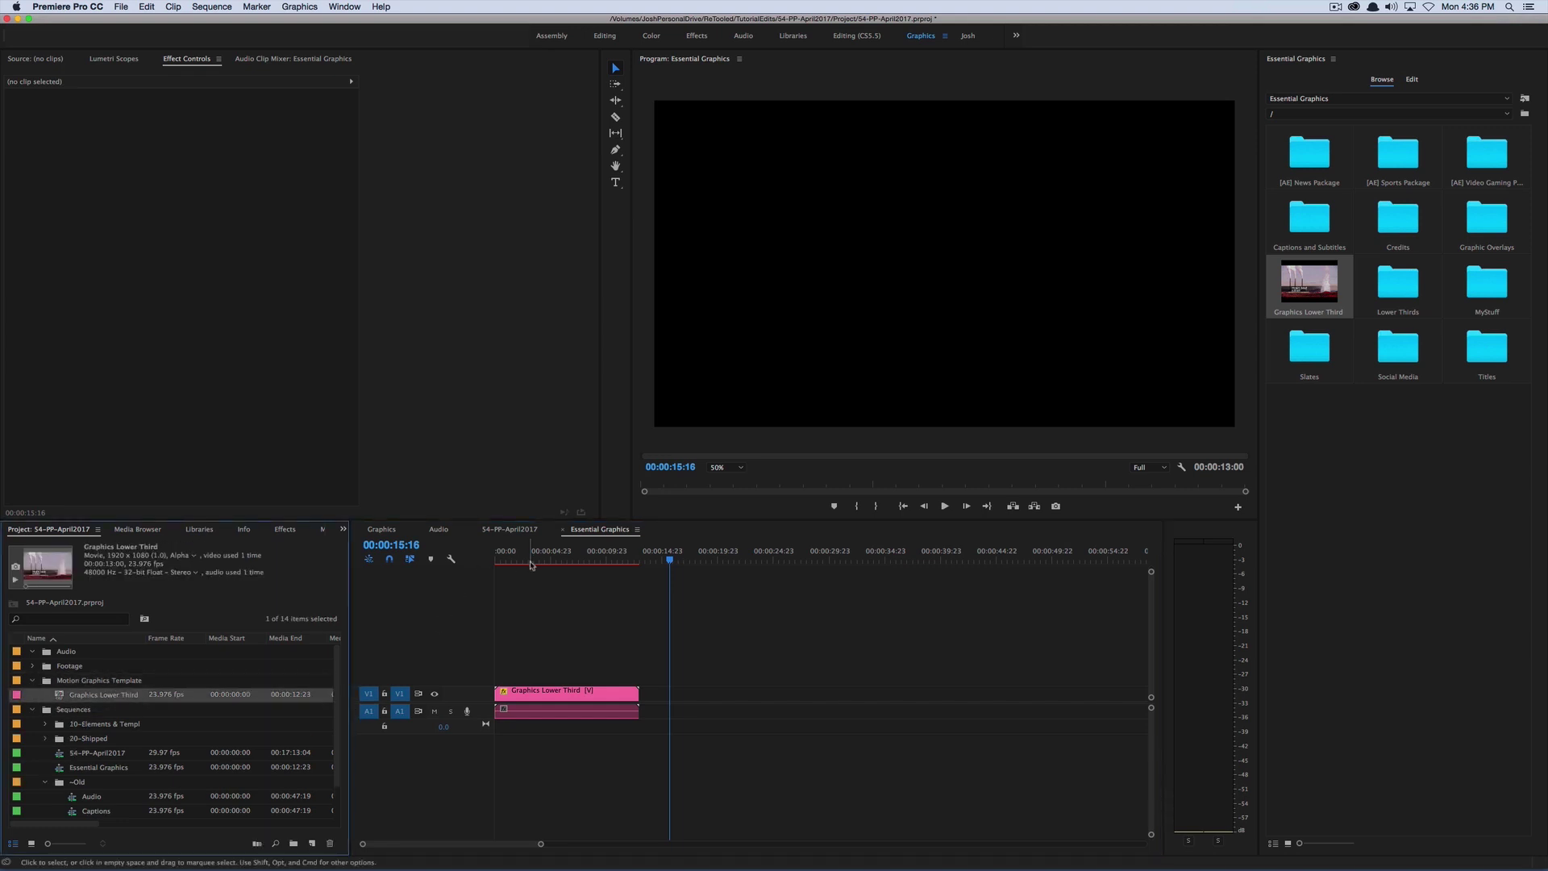
Go to the start of the sequence and set the Graphics Lower Third clip's Background Clip Full Screen opacity to 0
click(462, 586)
key(Home)
click(541, 695)
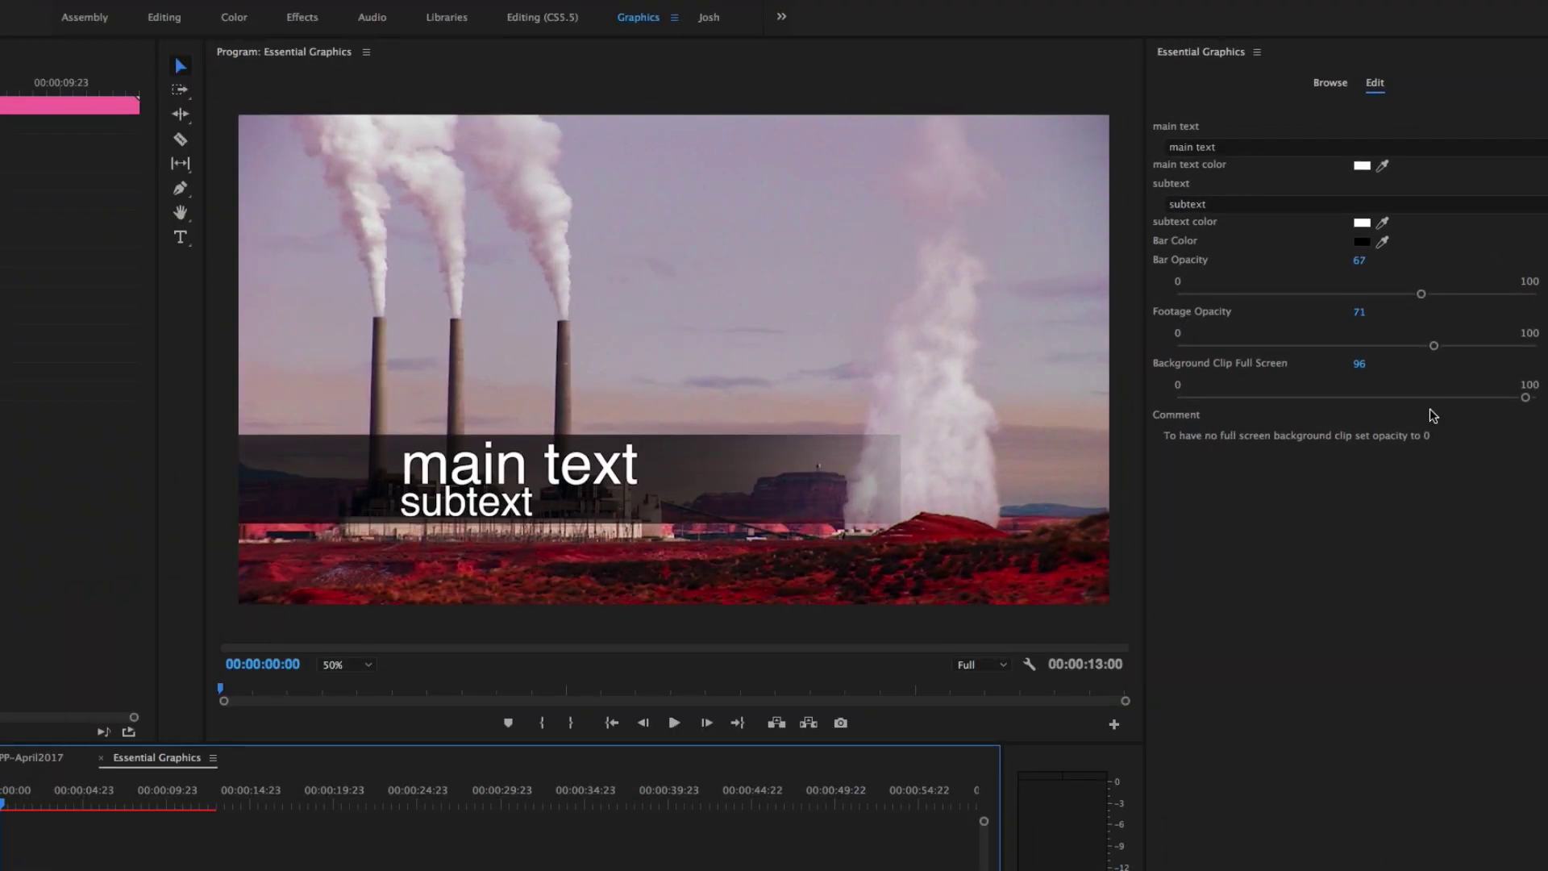
drag(1458, 401, 1134, 407)
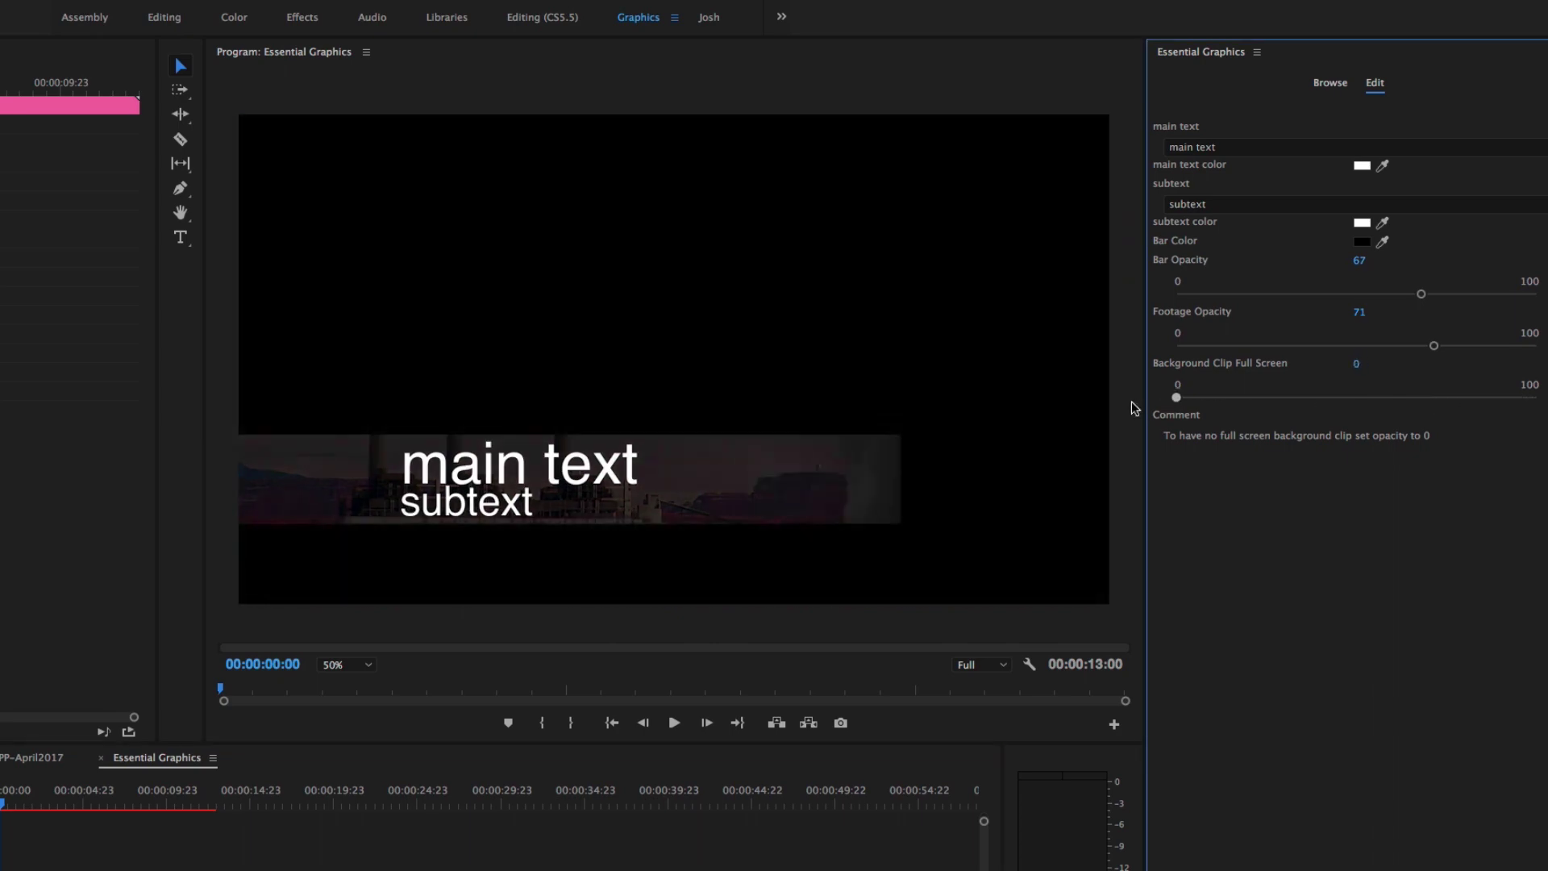
Change the lower third's main text to "reTooled.net" and its subtext to "Essential Graphics"
click(1254, 154)
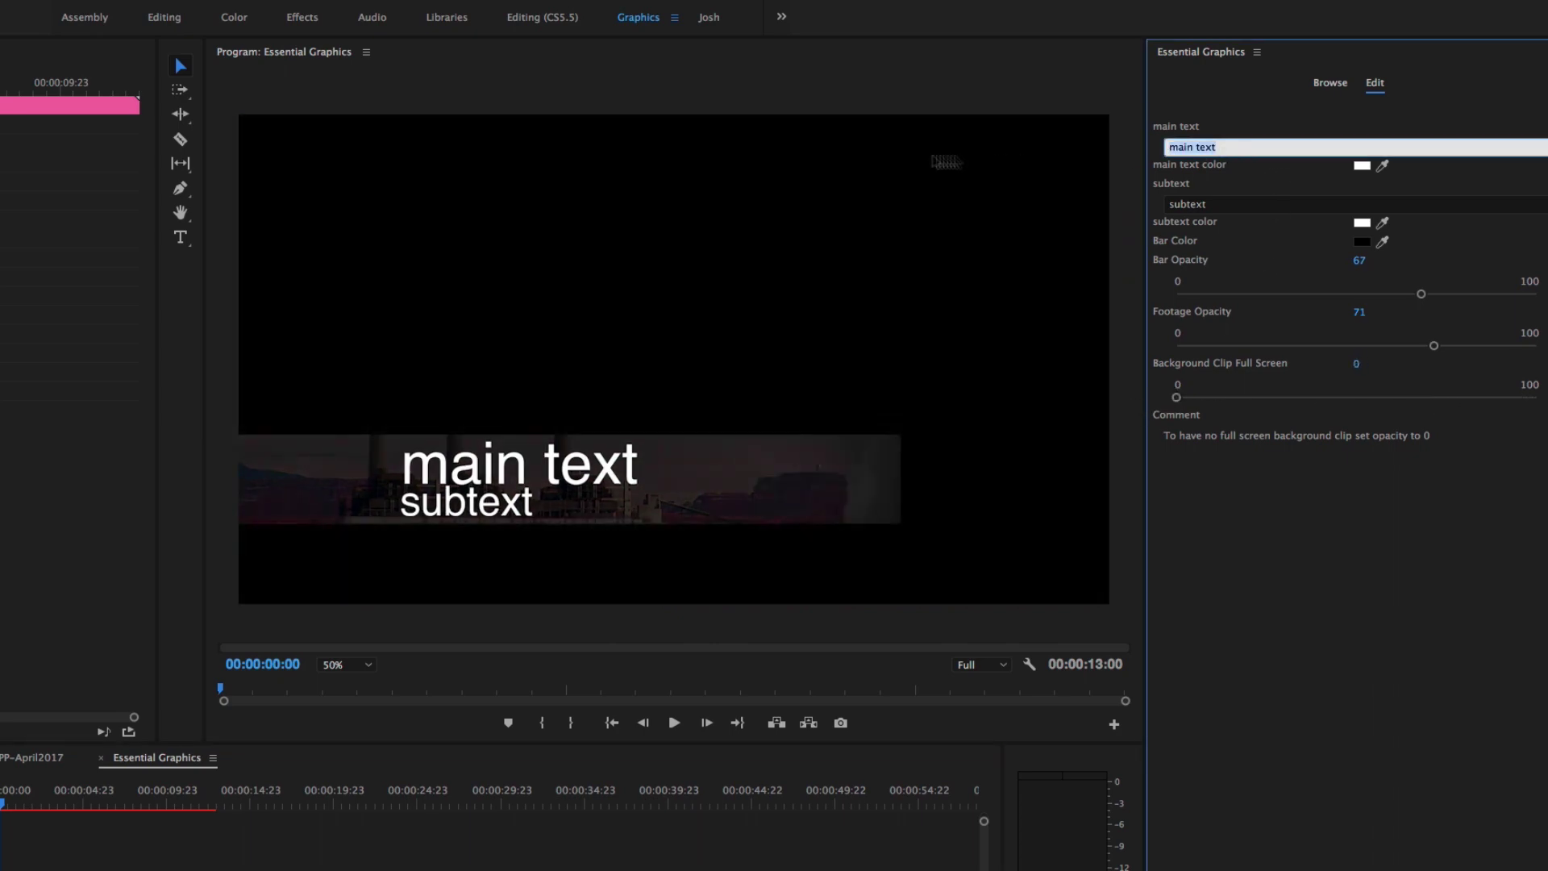
text(reTooled.net)
click(1231, 207)
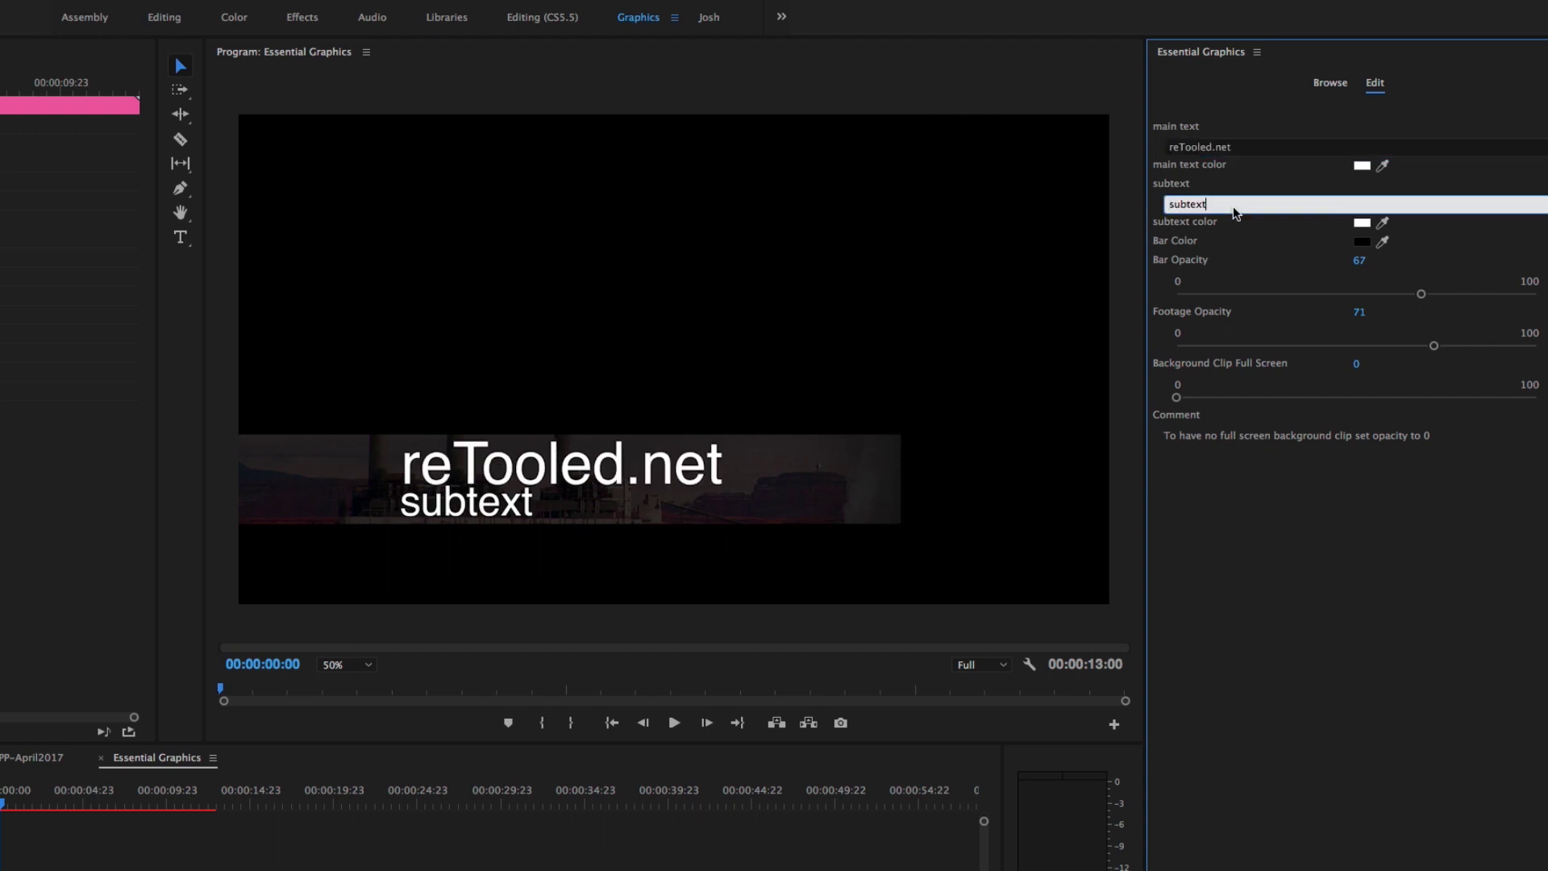
text(Essential Graphic)
click(1400, 627)
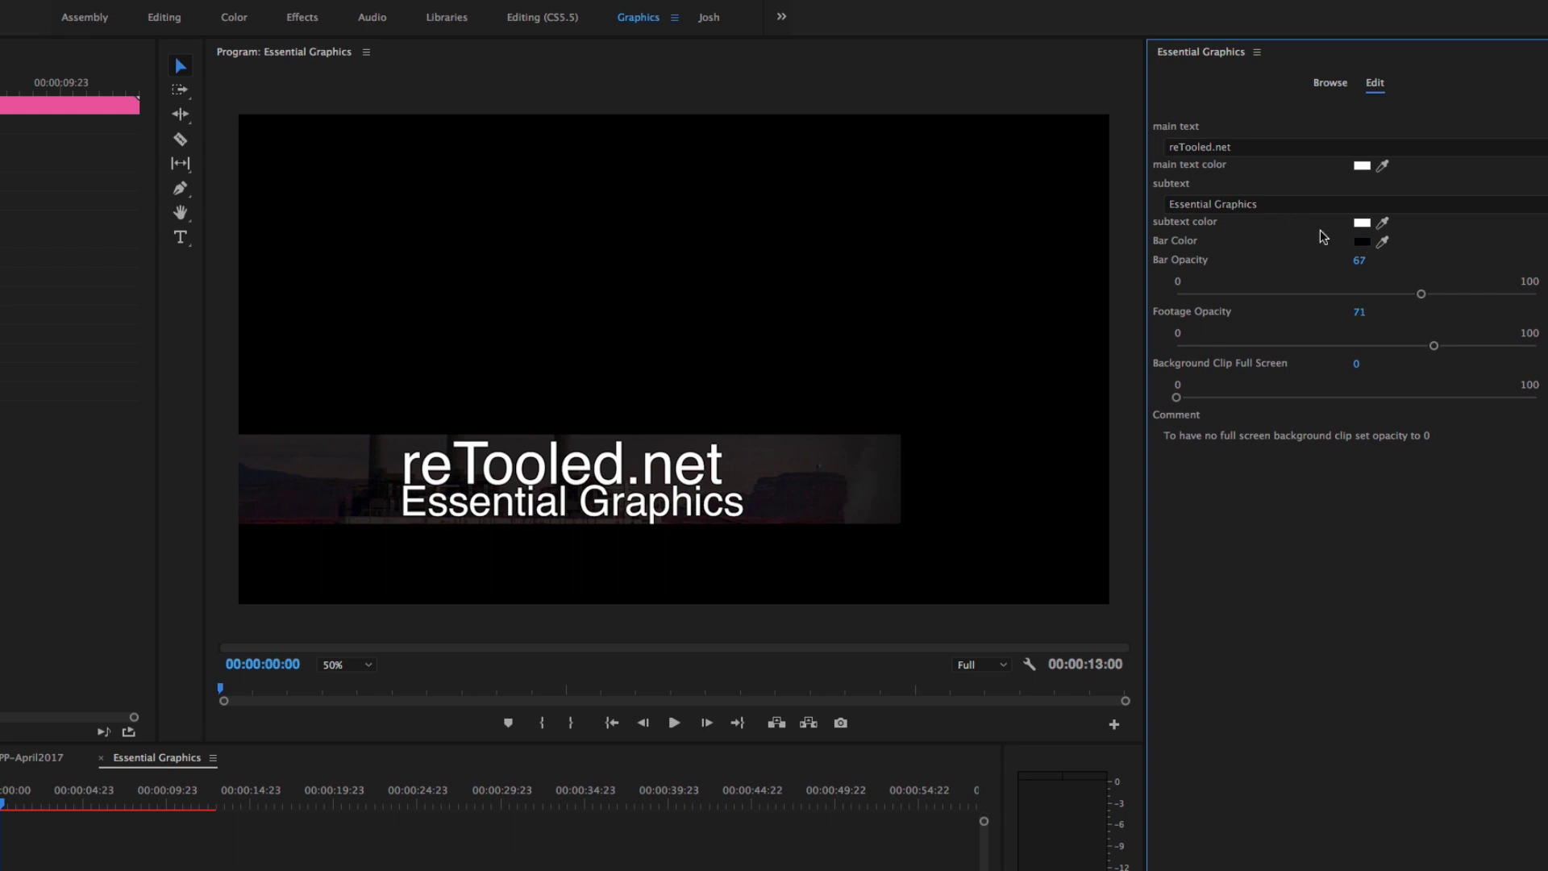
Set the lower third's subtext color to red, FF0000
click(1362, 223)
click(439, 511)
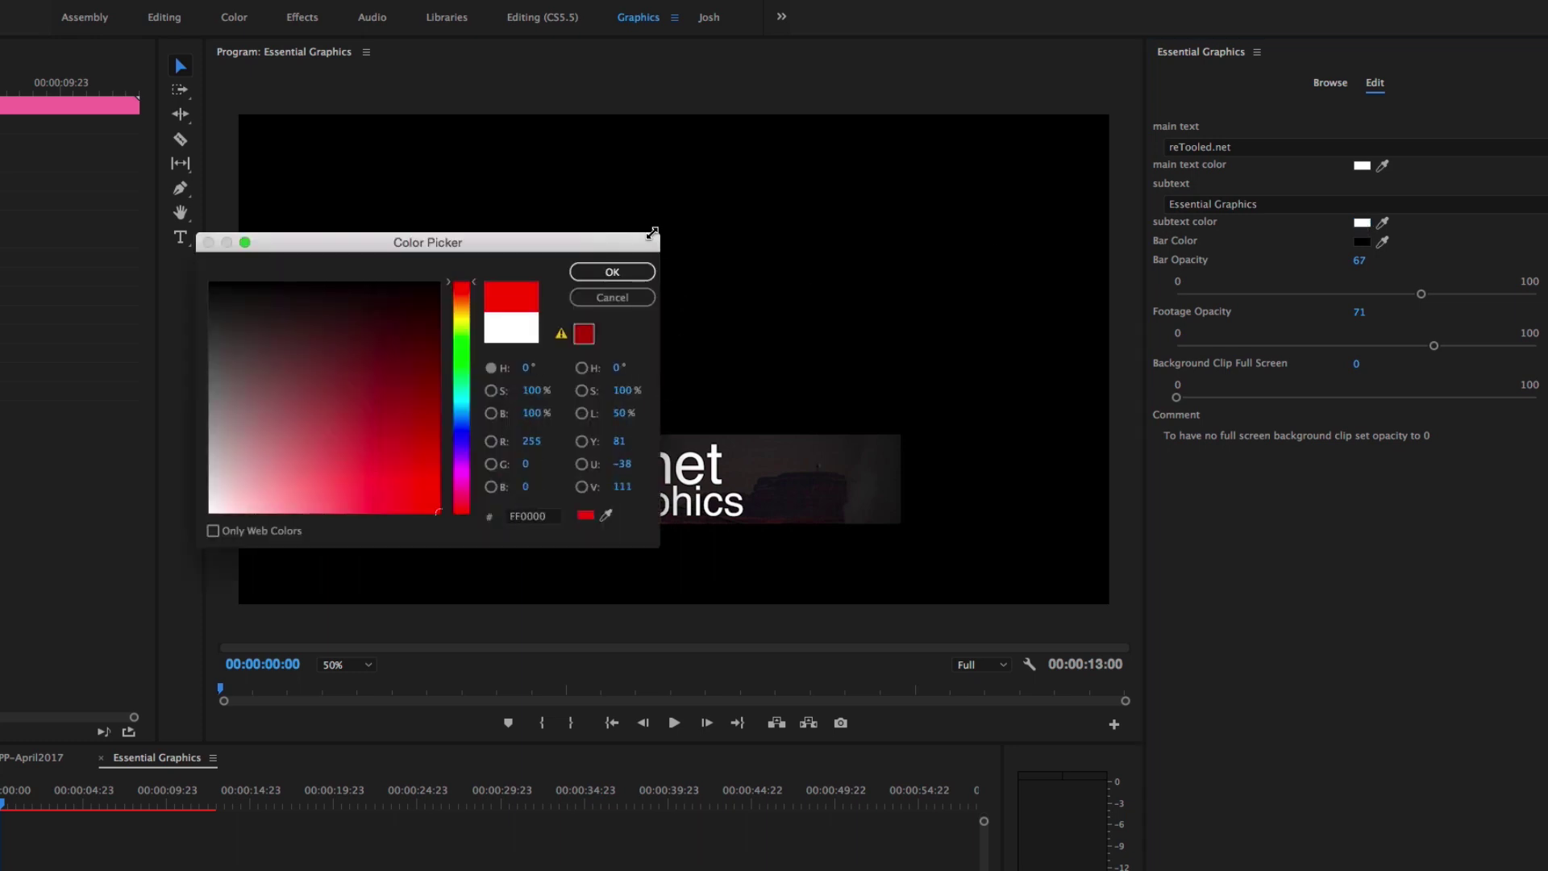
click(612, 273)
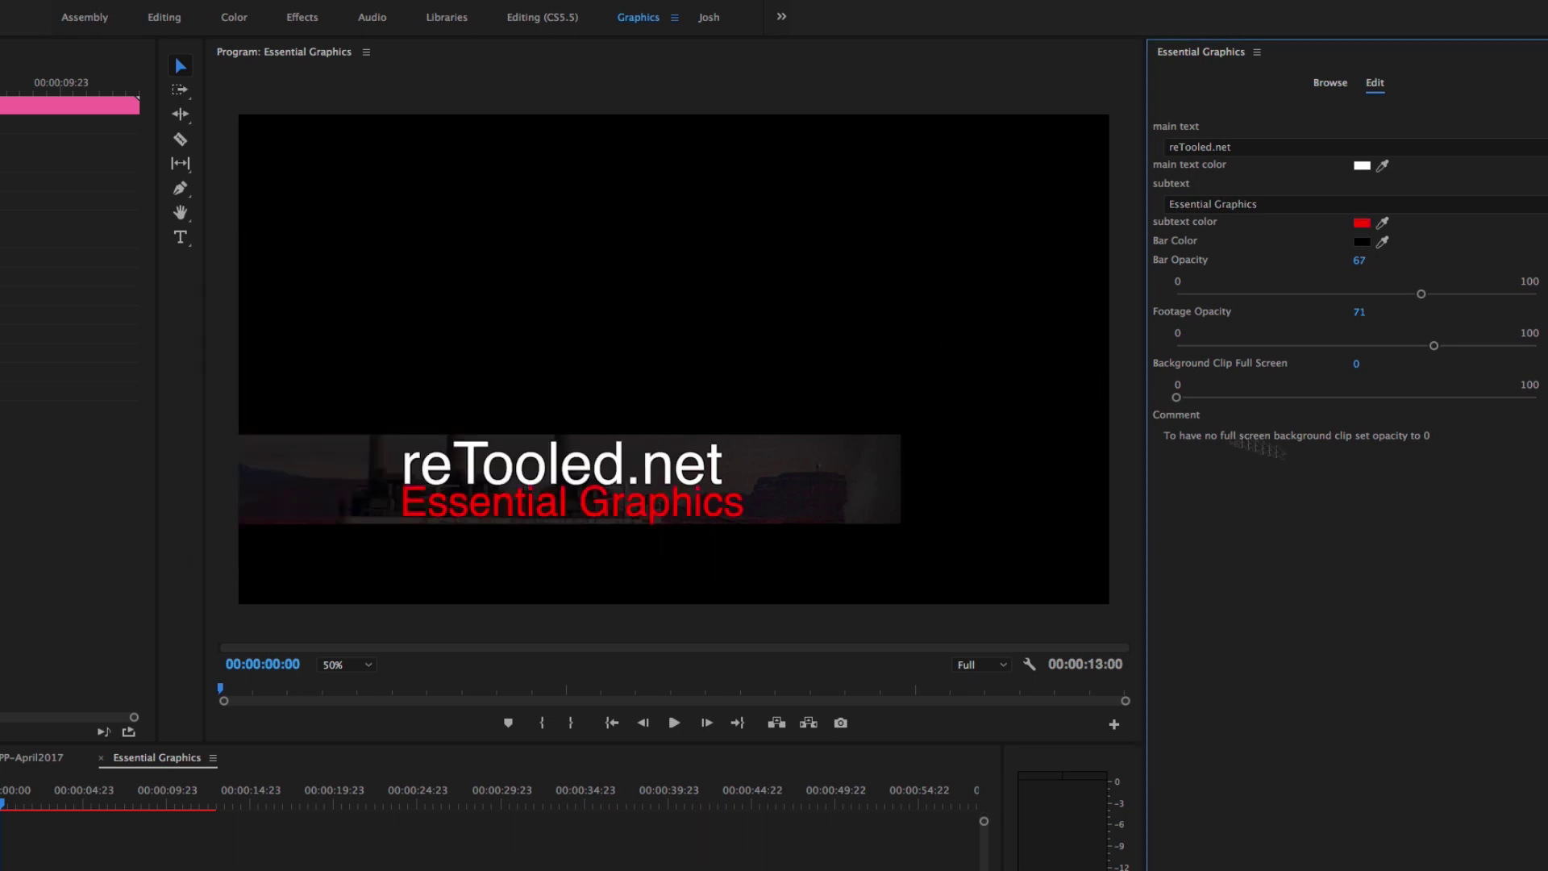
Change the lower third's Bar Color to dark purple and lower its Footage Opacity
click(1361, 245)
click(466, 477)
mouse_move(402, 390)
mouse_down()
mouse_move(423, 375)
mouse_move(423, 337)
mouse_up()
click(601, 274)
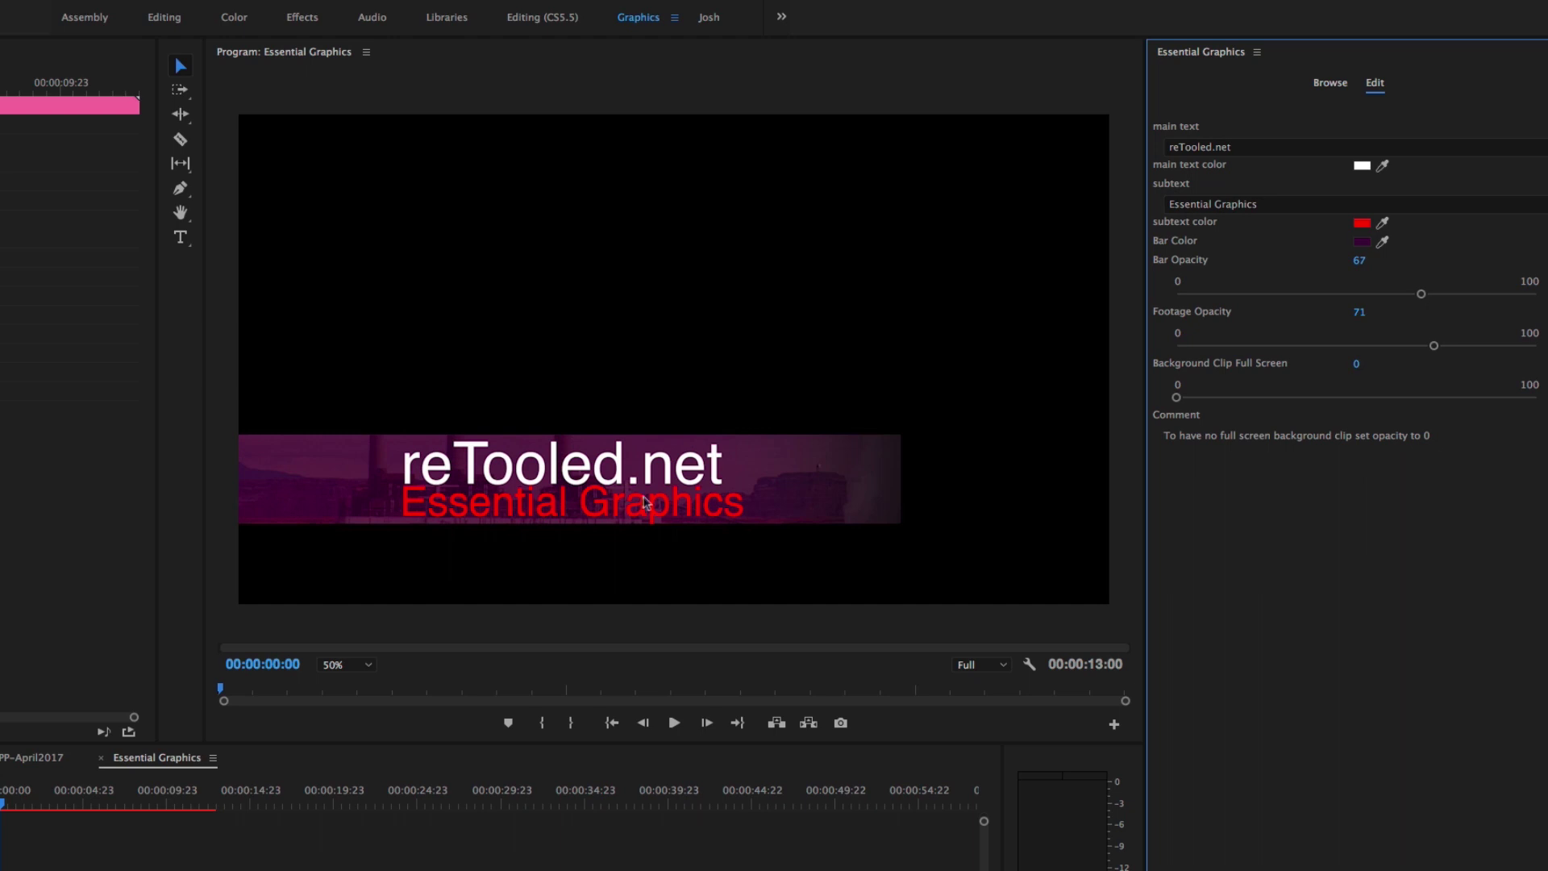
click(1287, 347)
drag(1283, 350, 1232, 345)
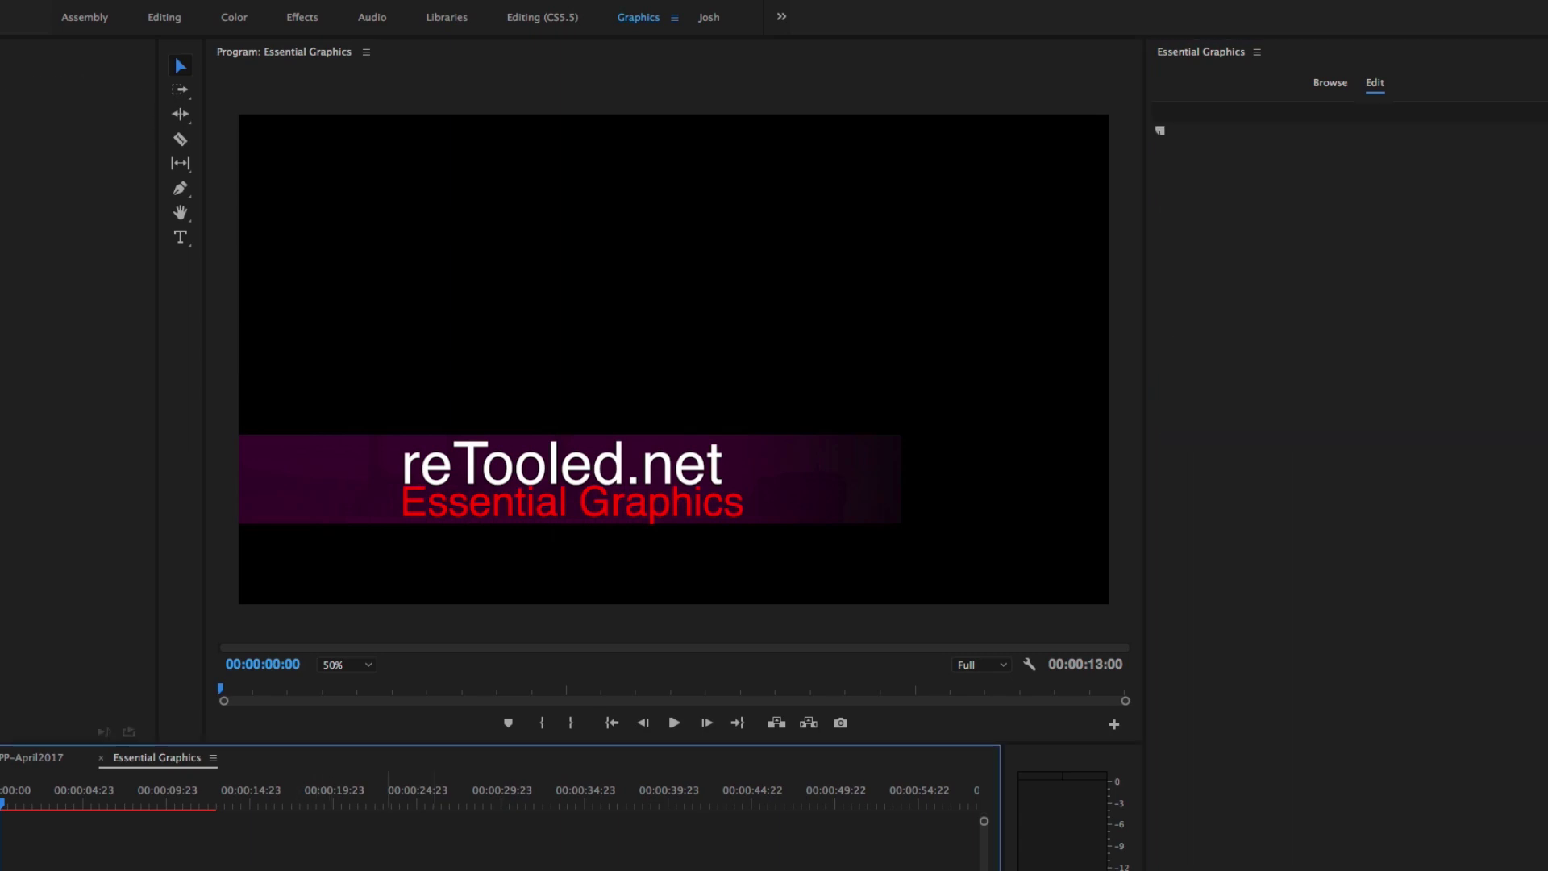
Switch to After Effects and open the recent project 3DText.aep
key(super+Tab)
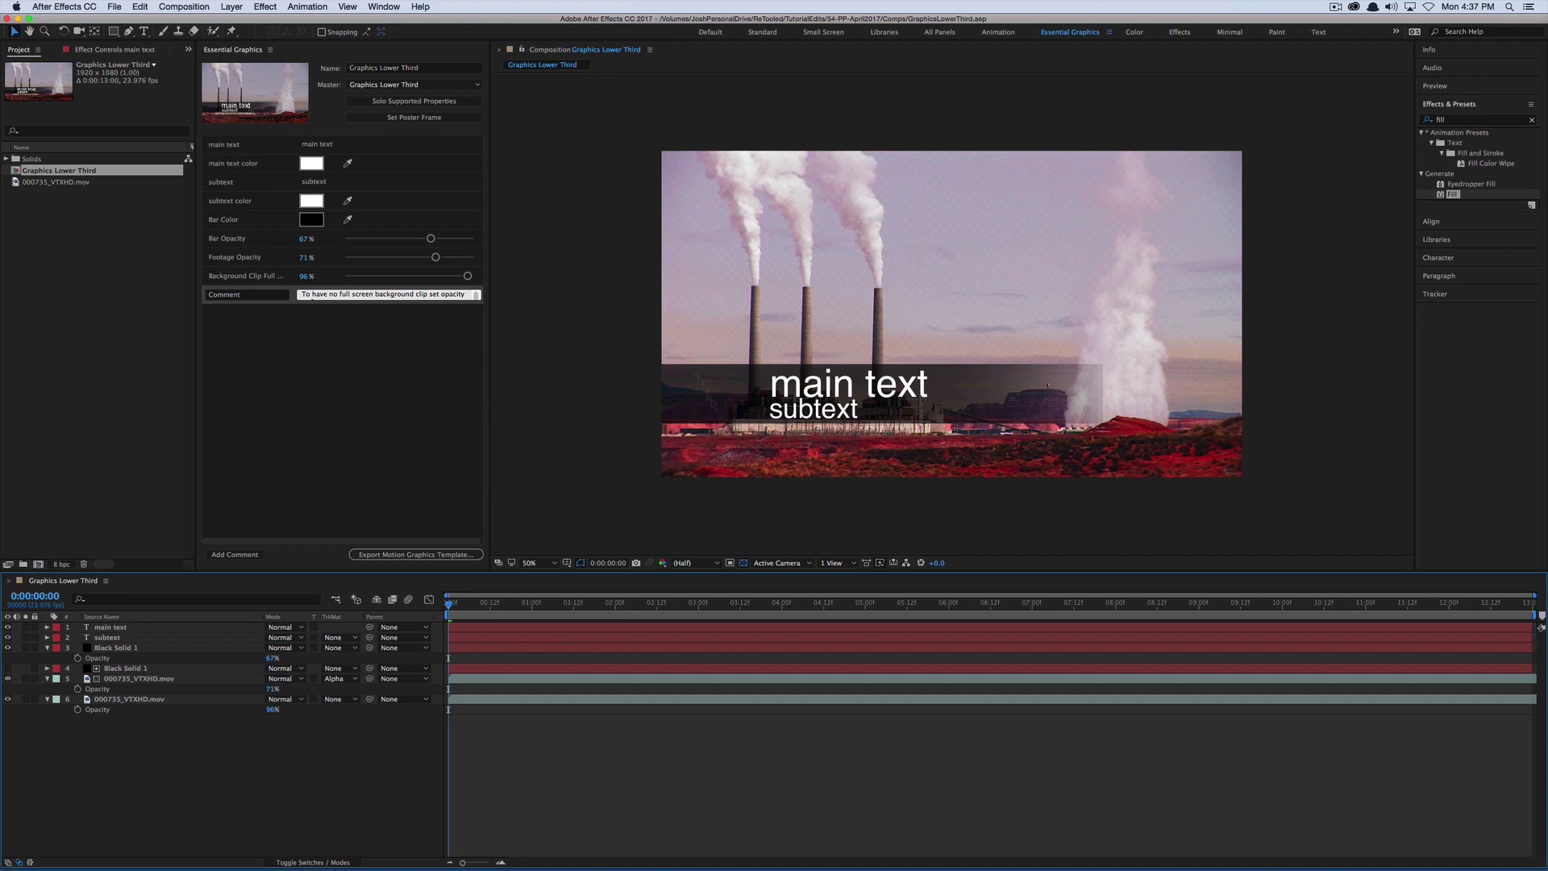
click(117, 7)
mouse_move(234, 56)
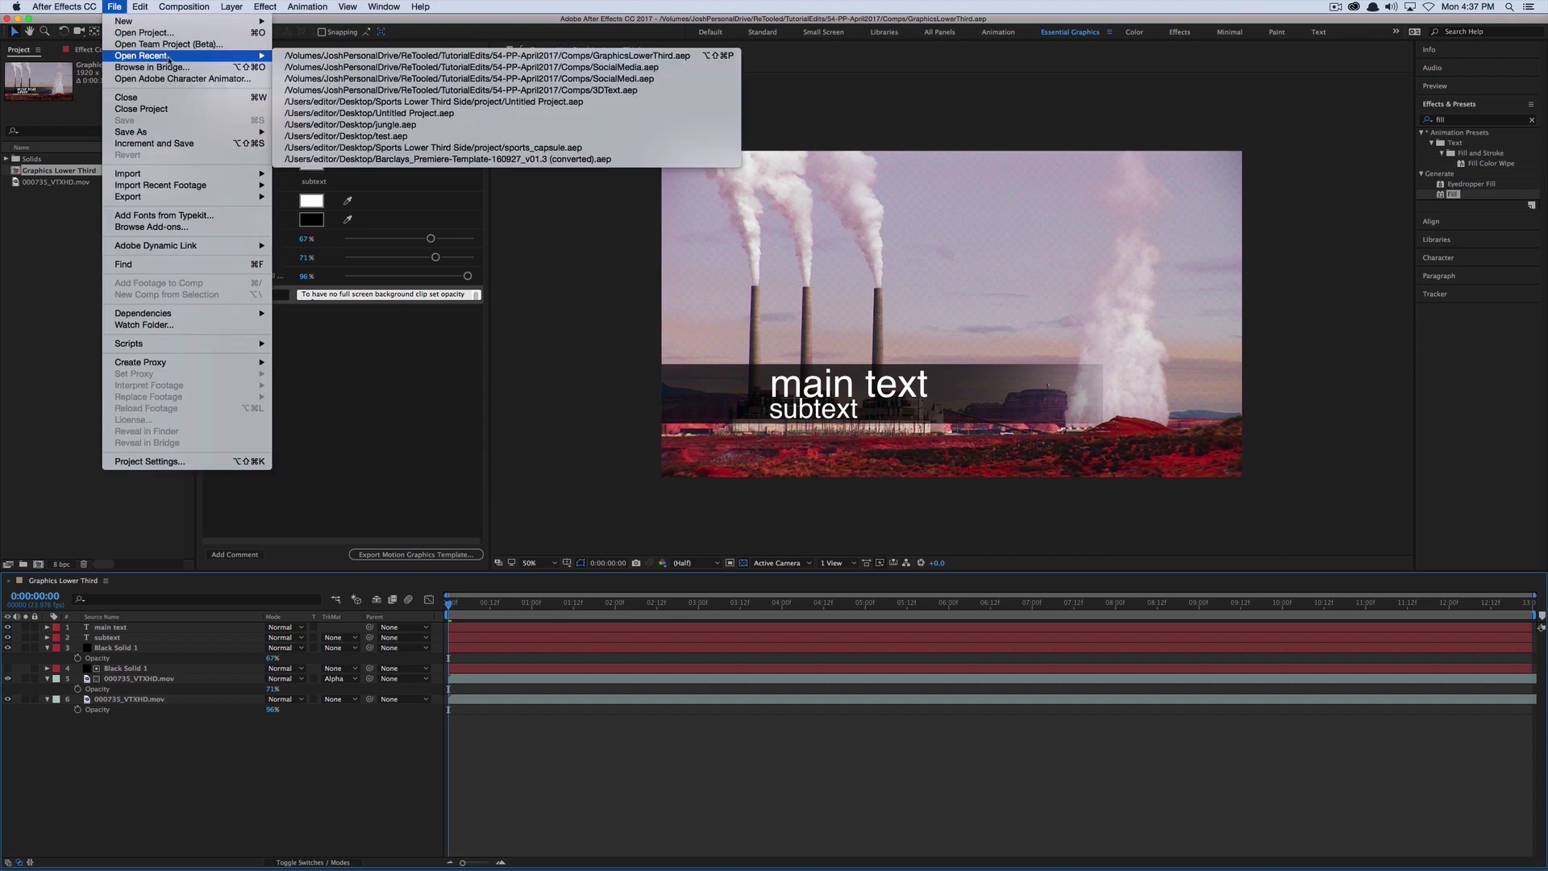
click(478, 90)
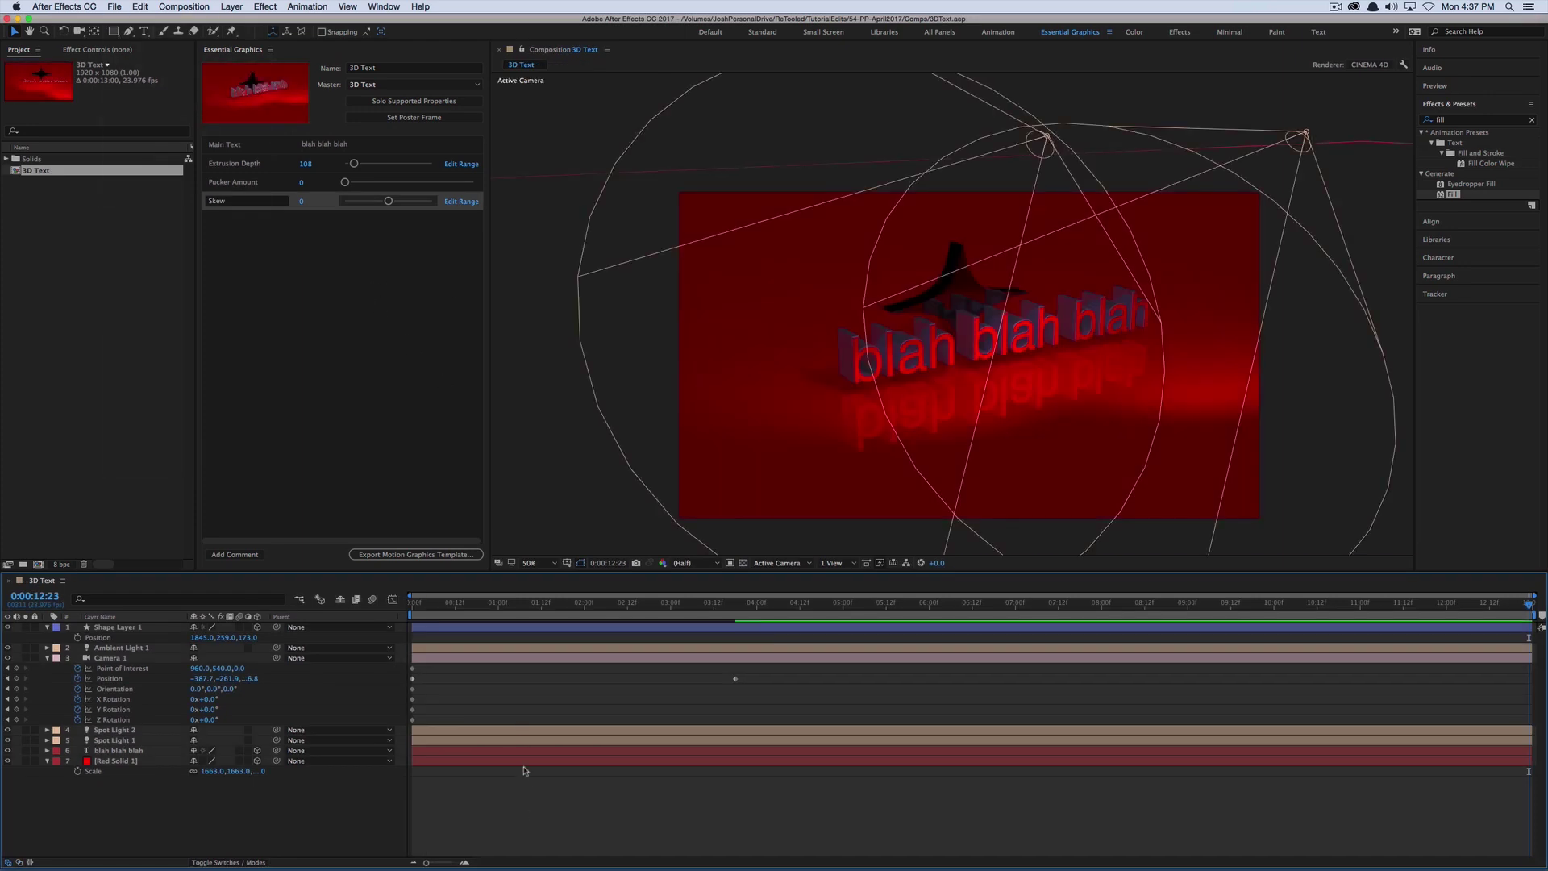
Check which 3D renderer the 3D Text composition uses in its composition settings
key(super+k)
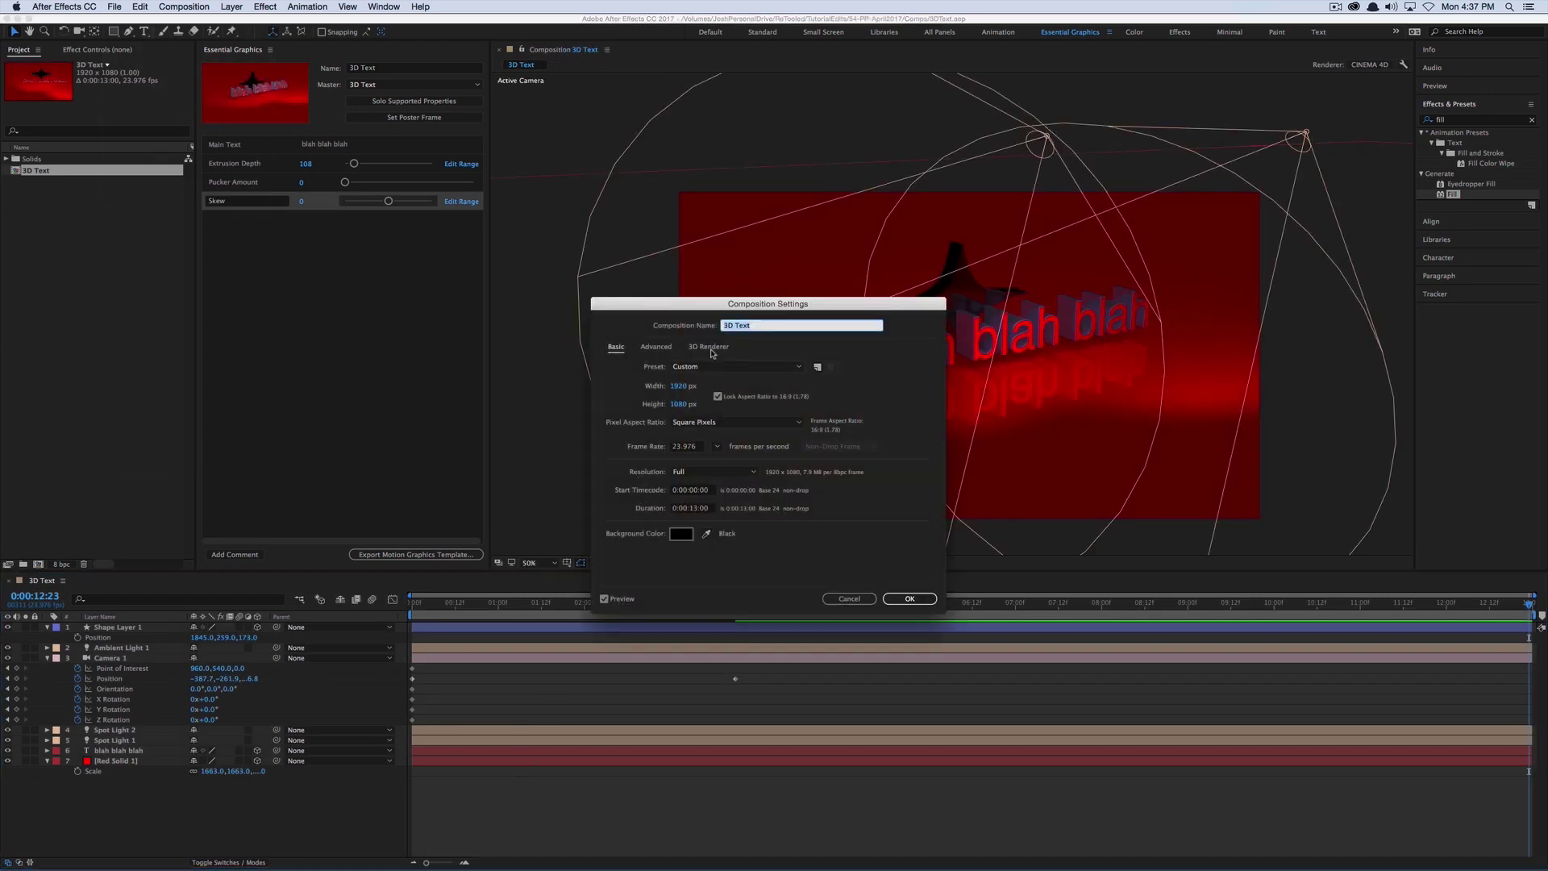
click(709, 348)
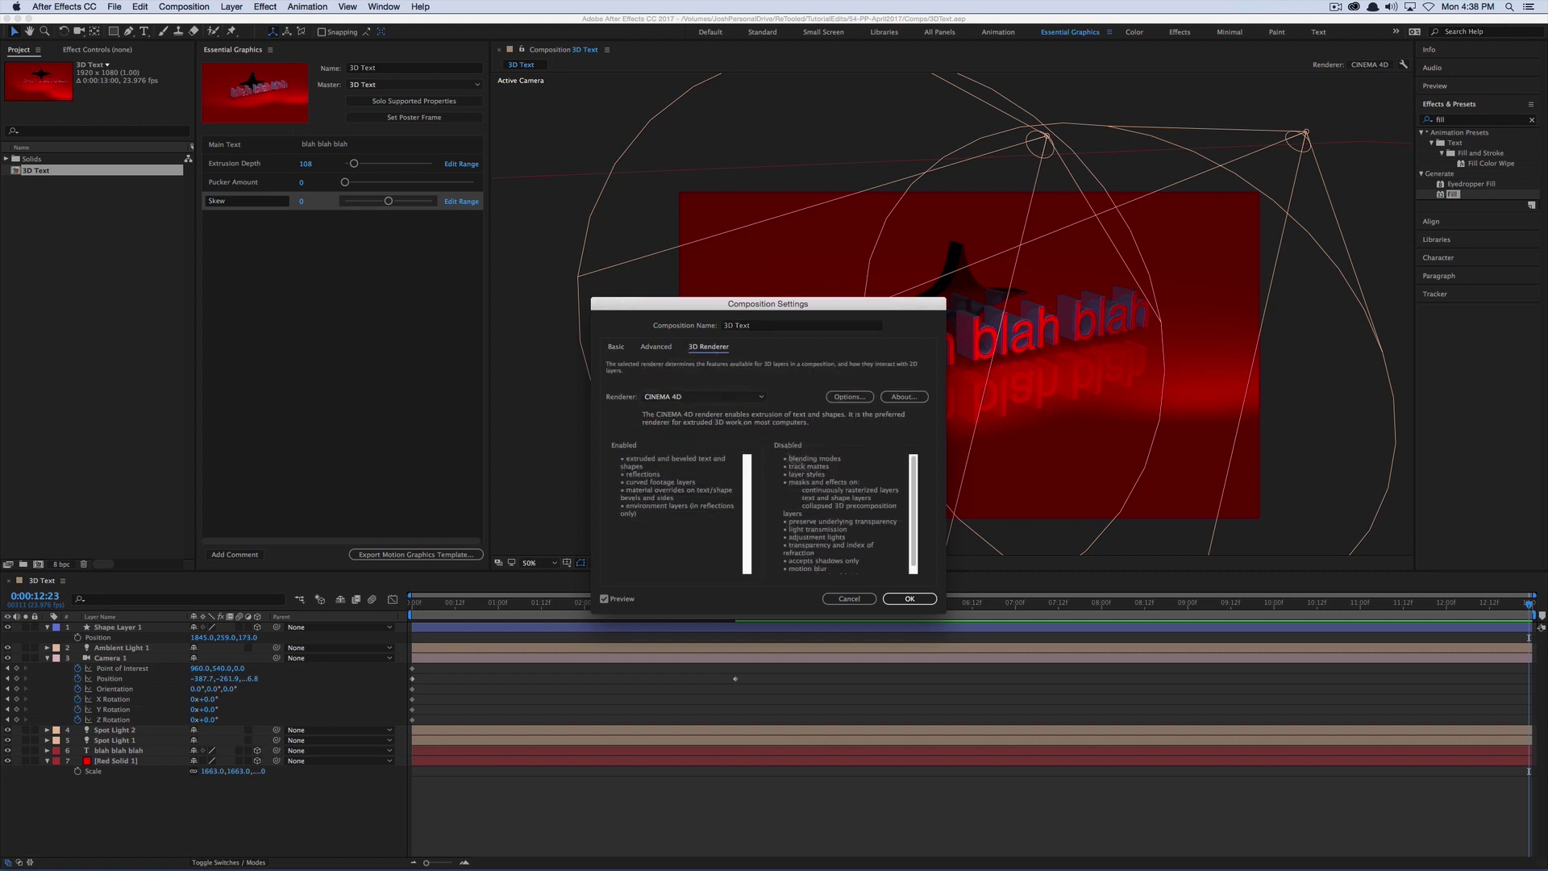
click(923, 600)
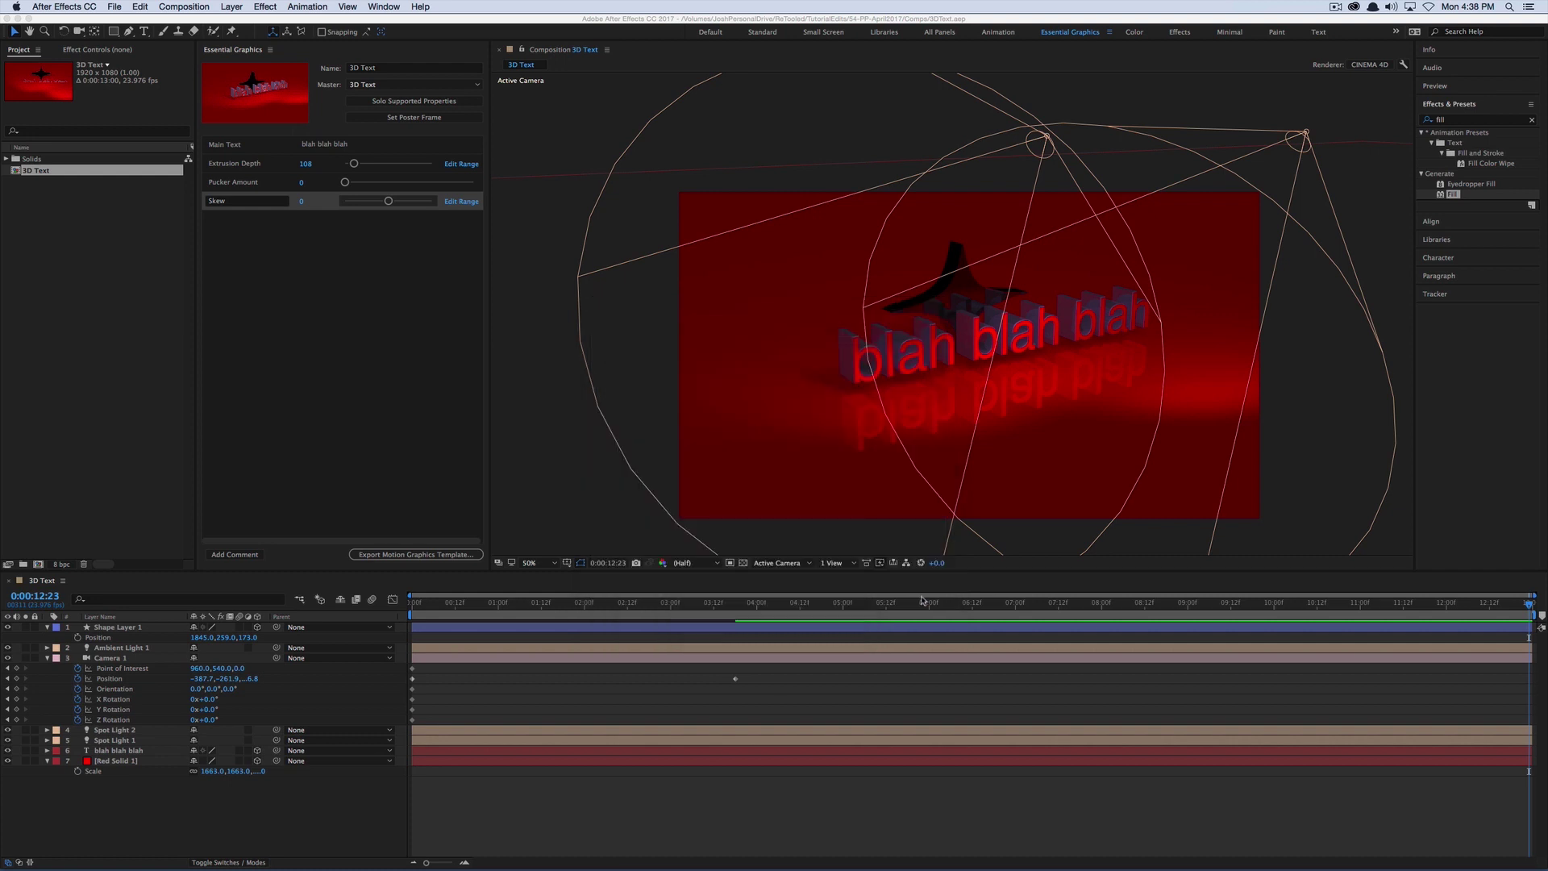
Set the 3D Text template's Pucker Amount to 13 and its Skew to 13 in Essential Graphics
click(139, 754)
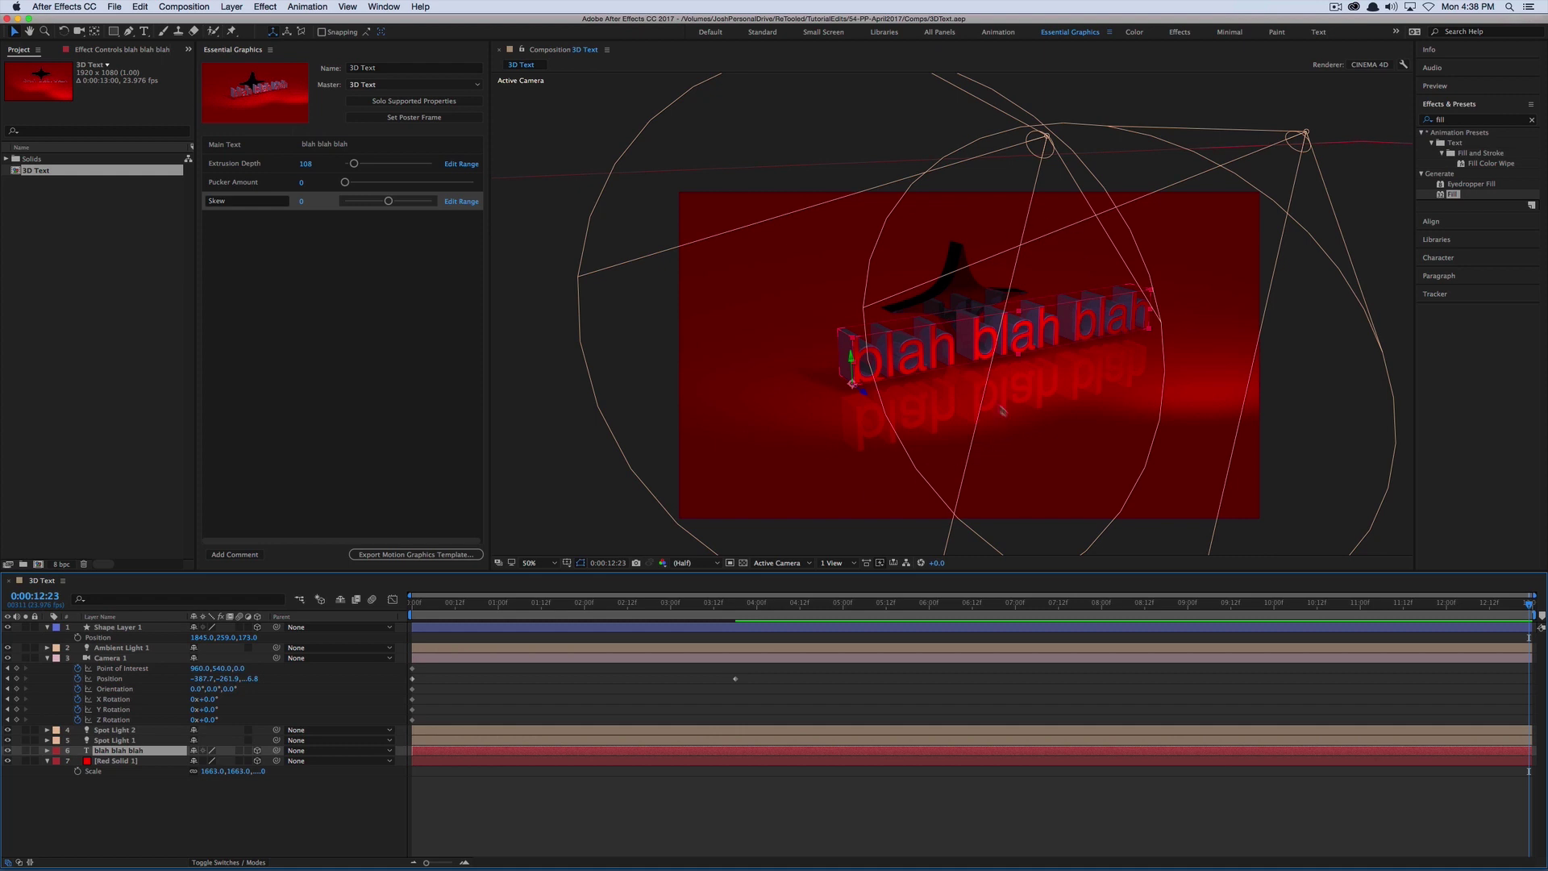
click(255, 272)
click(239, 150)
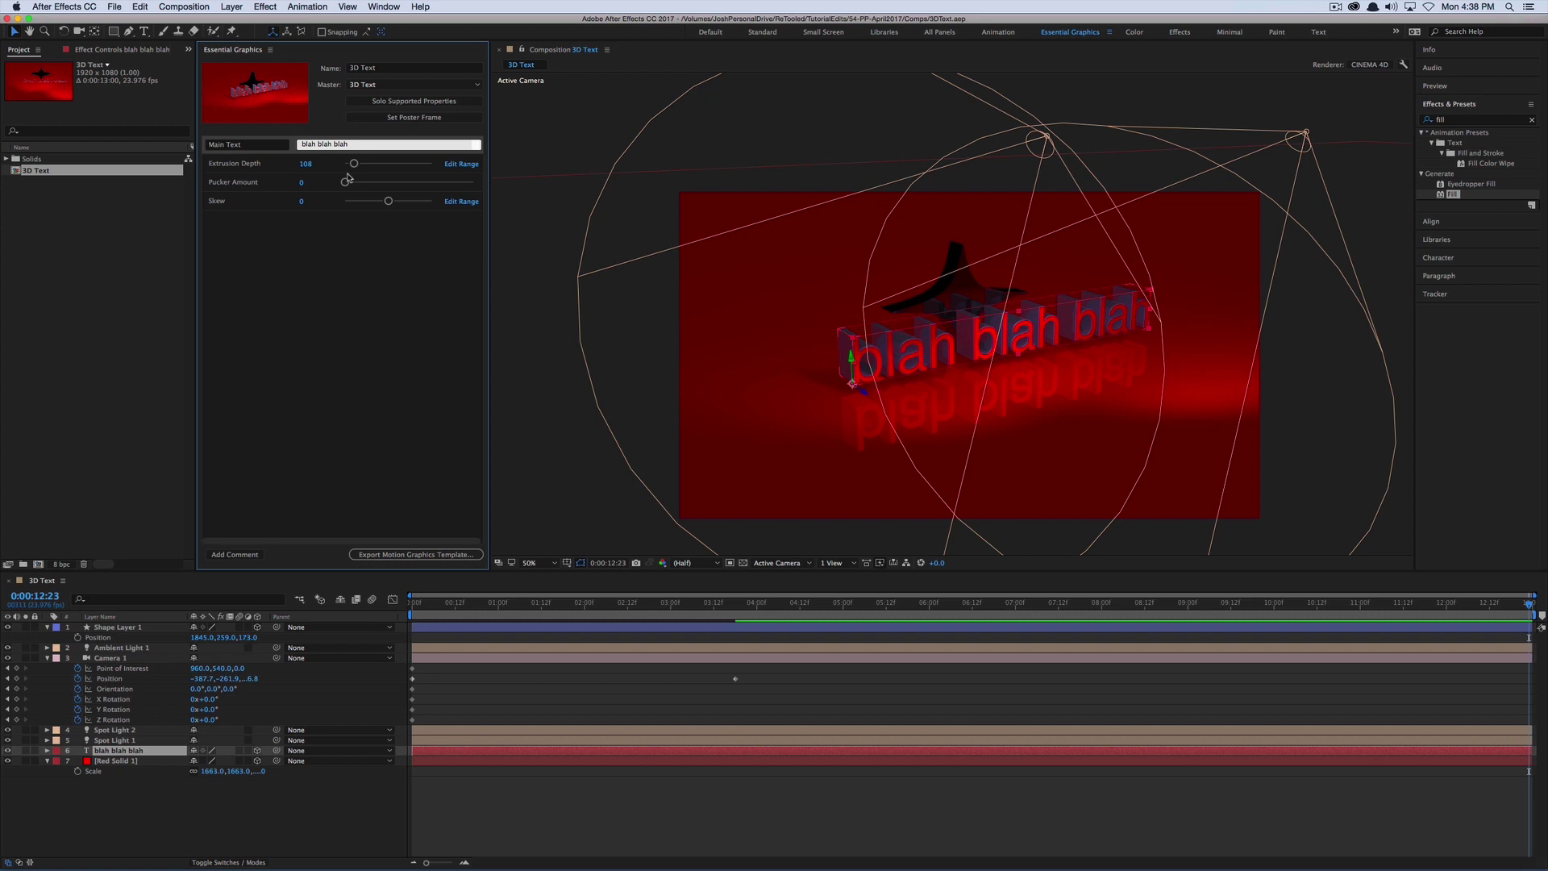
click(274, 184)
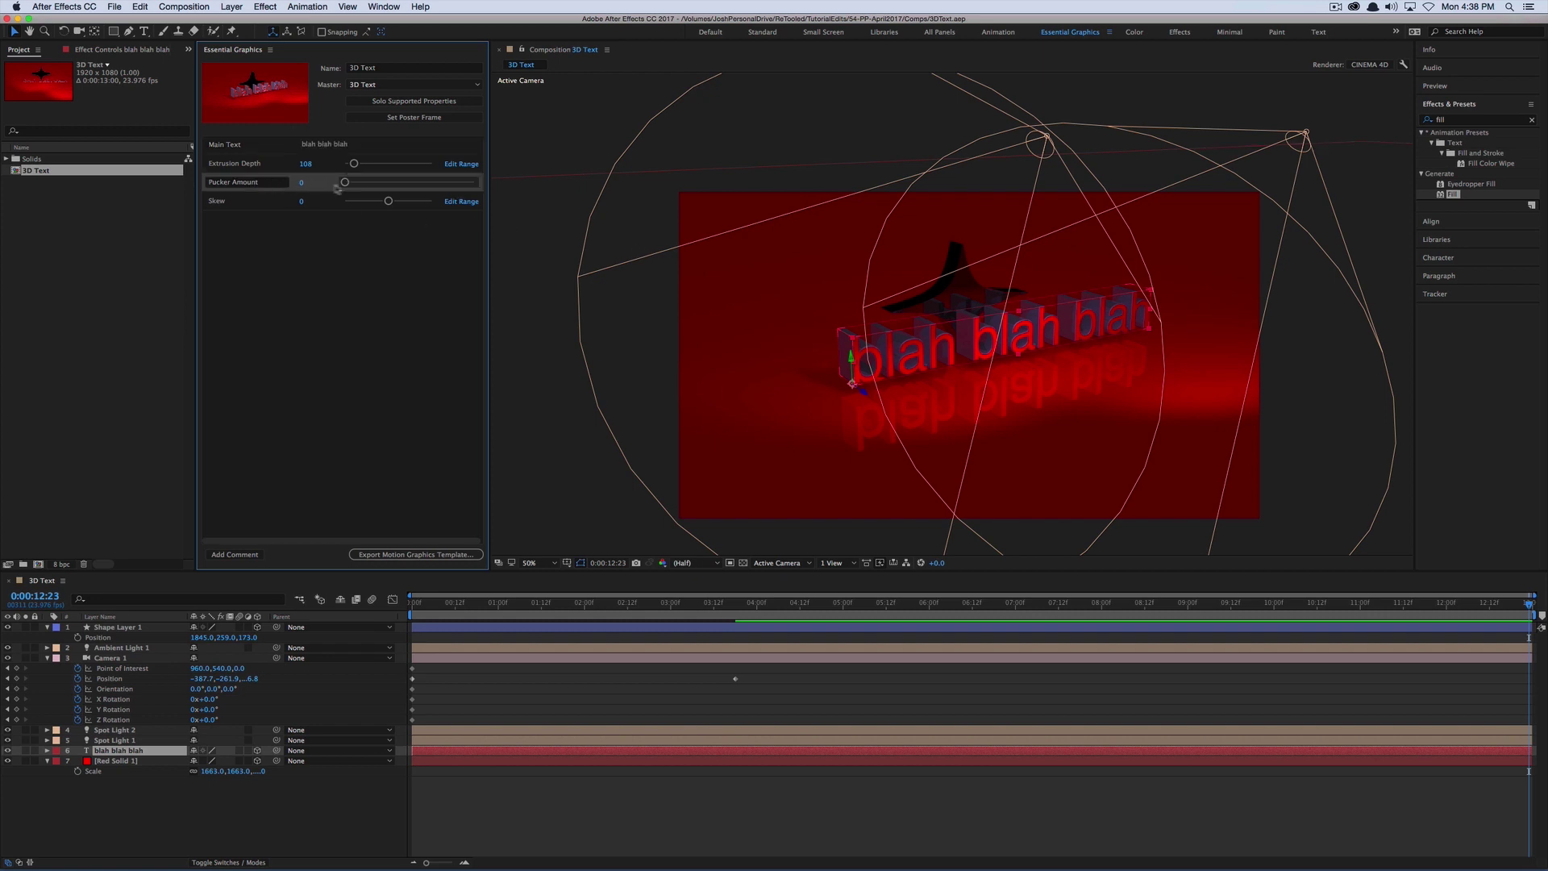
drag(346, 184, 378, 188)
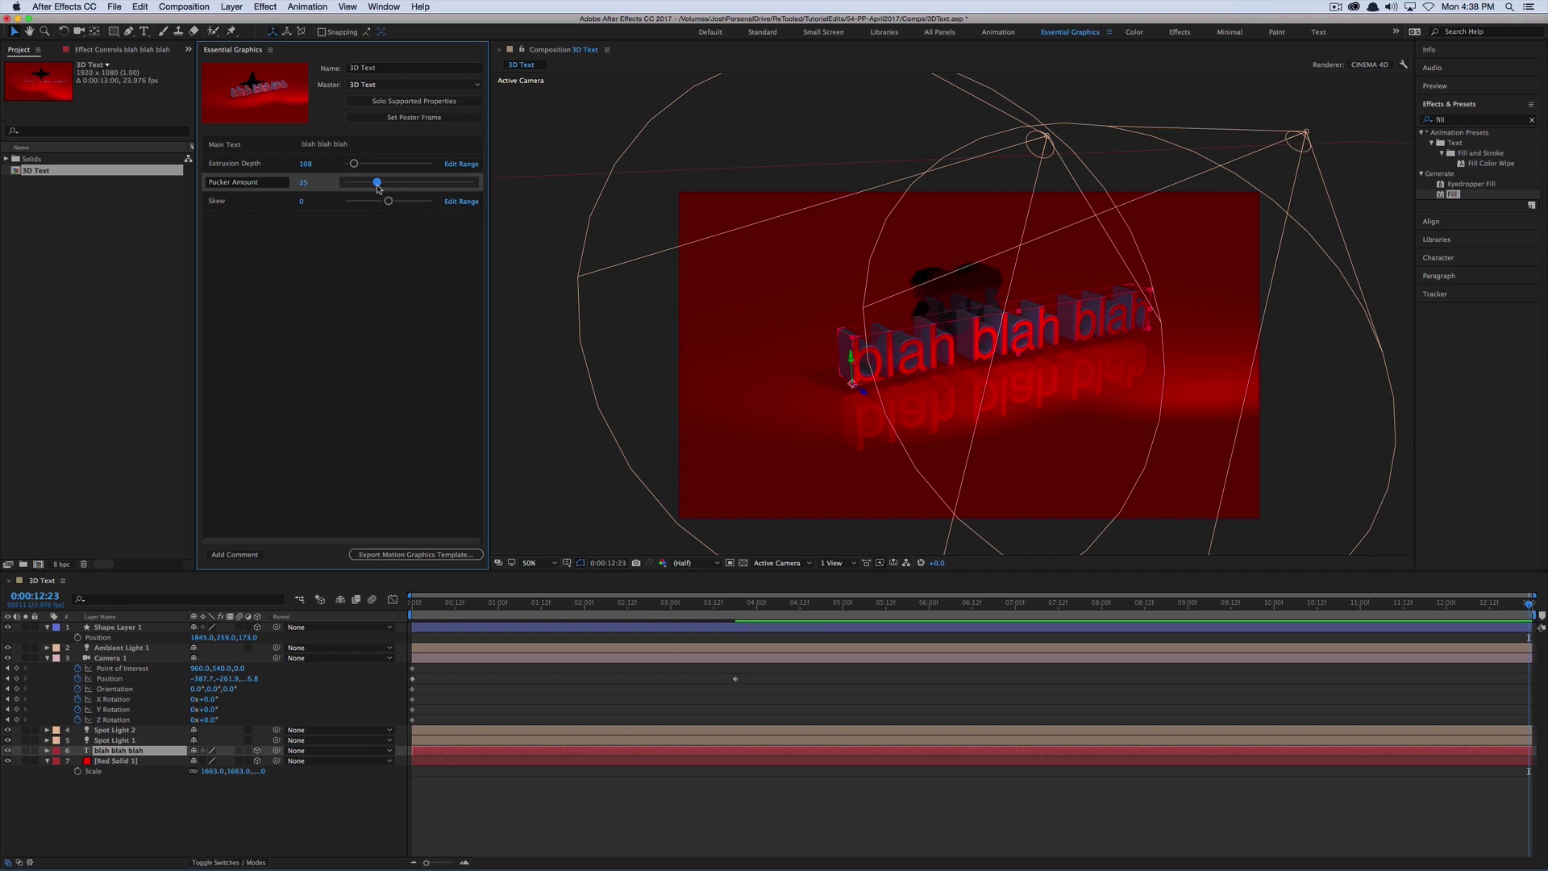
mouse_move(376, 188)
mouse_down()
mouse_move(326, 186)
mouse_move(427, 204)
mouse_move(347, 203)
mouse_move(397, 208)
mouse_up()
click(361, 182)
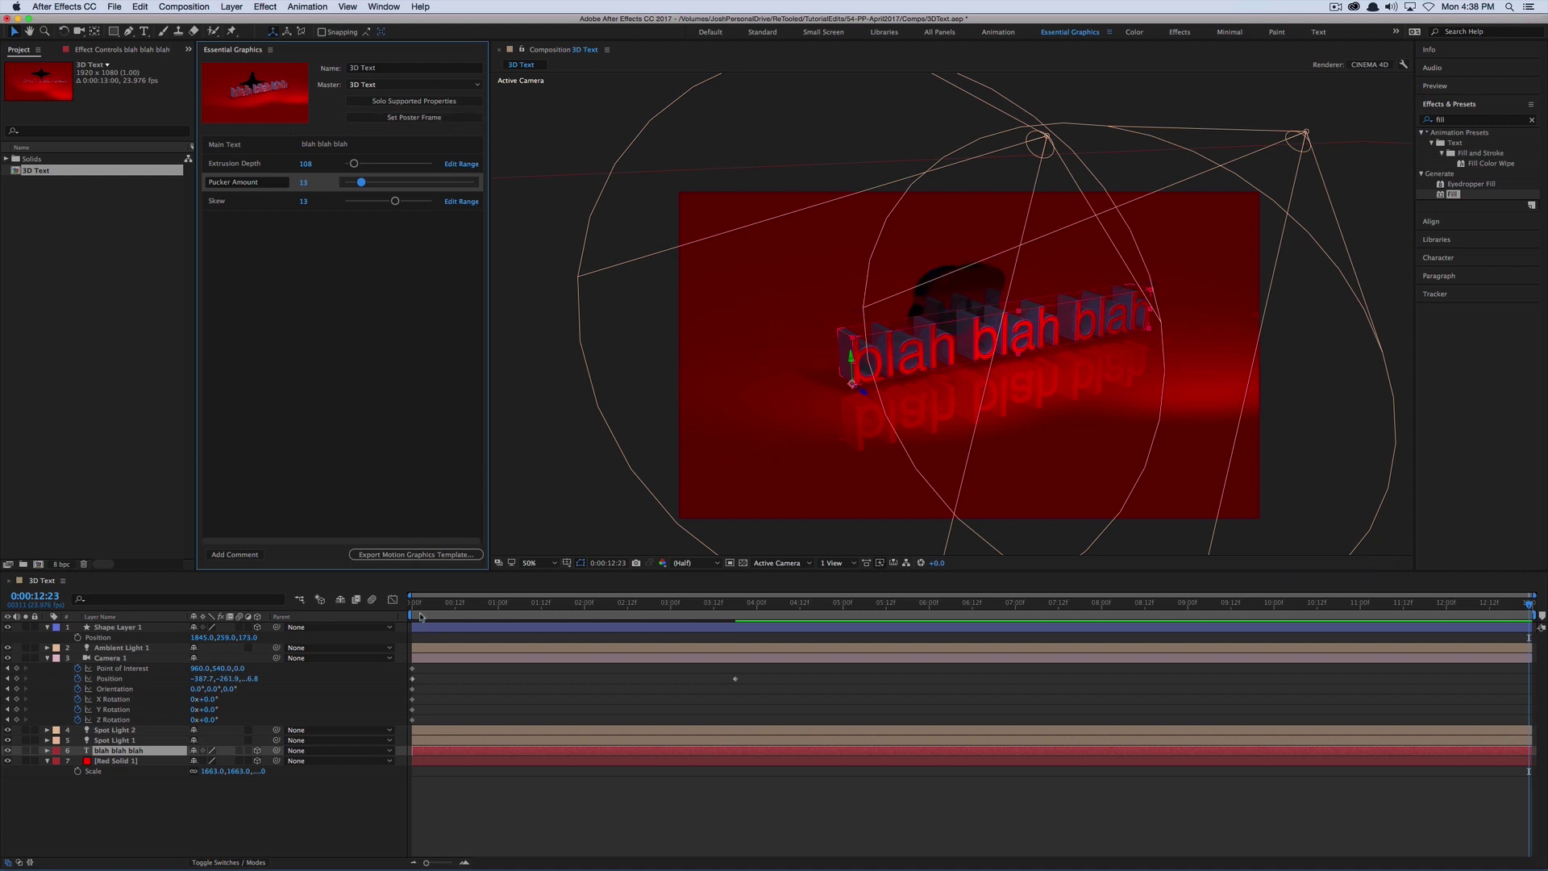
Scrub through and preview the 3D Text composition from its beginning
click(424, 609)
drag(425, 612, 758, 685)
key(space)
Export the 3D Text composition as a motion graphics template to Essential Graphics, saving the project first
click(417, 554)
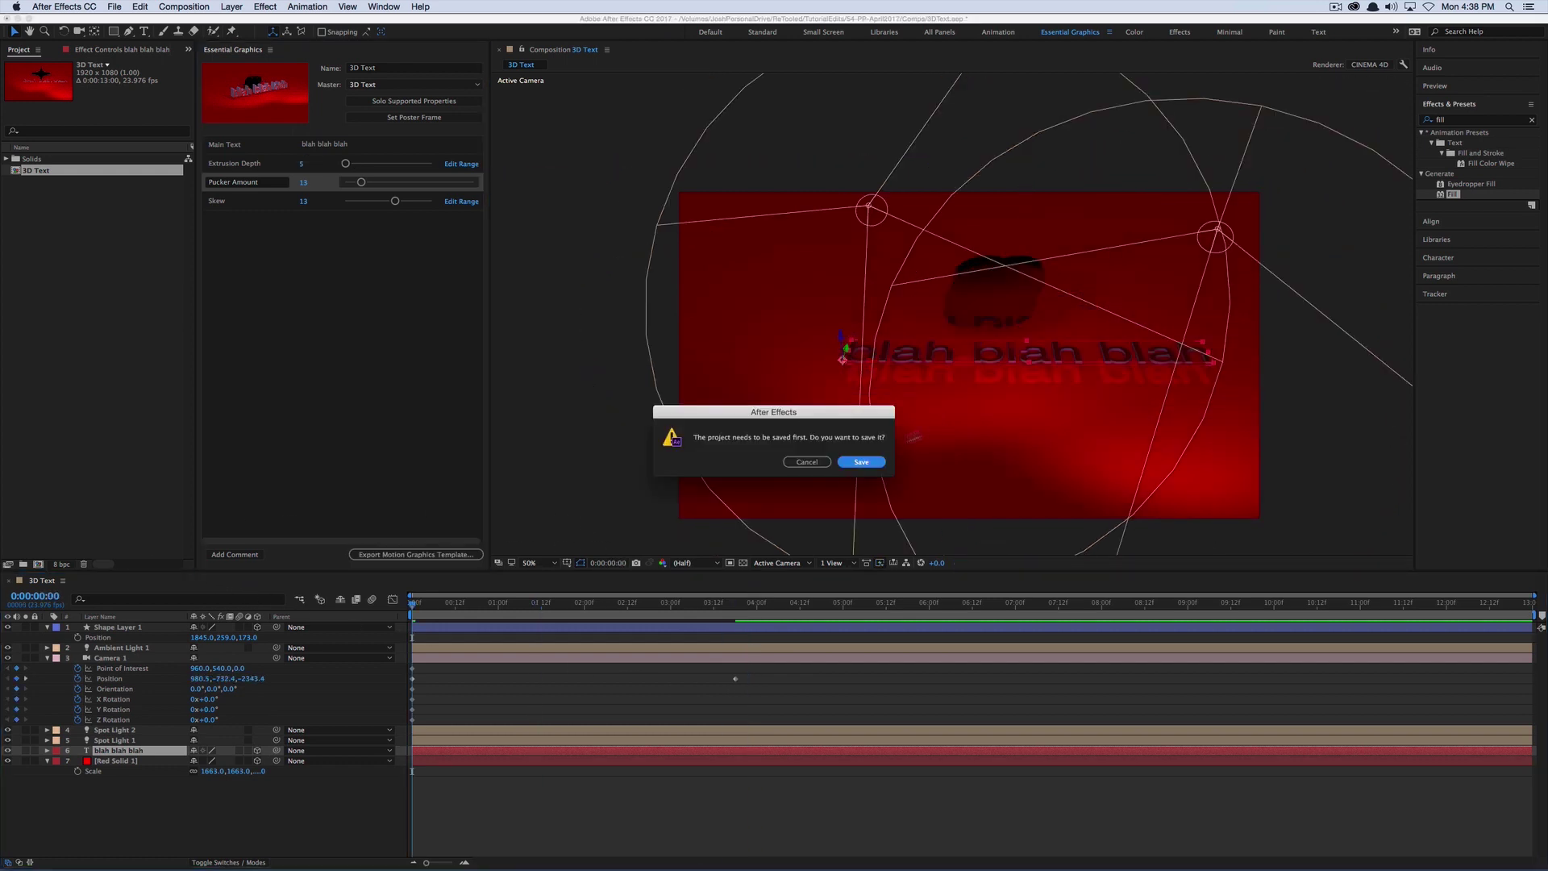
click(860, 462)
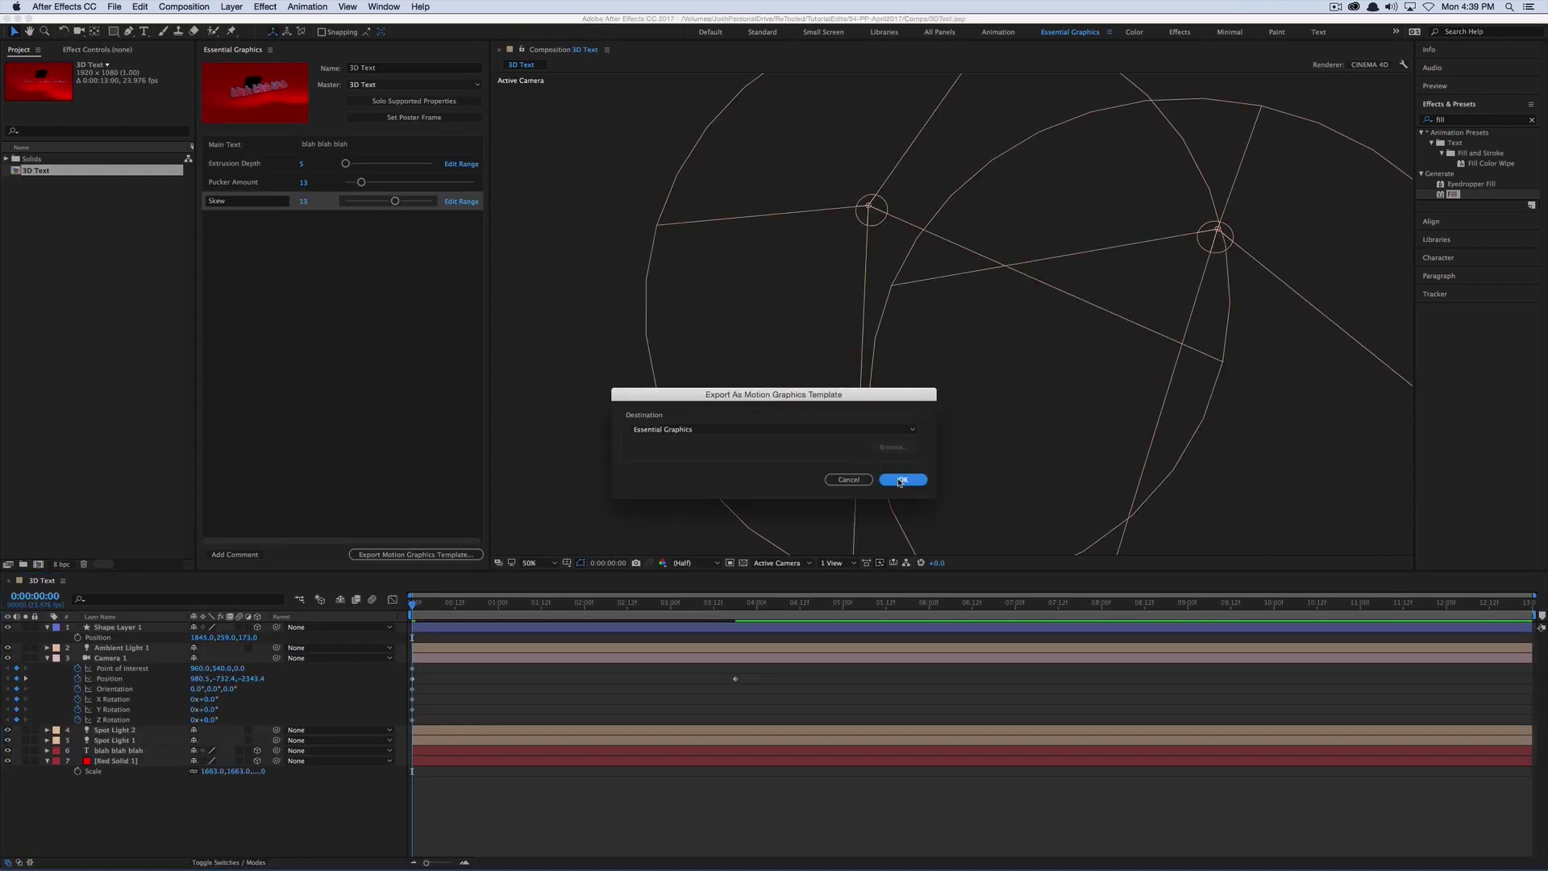
click(901, 479)
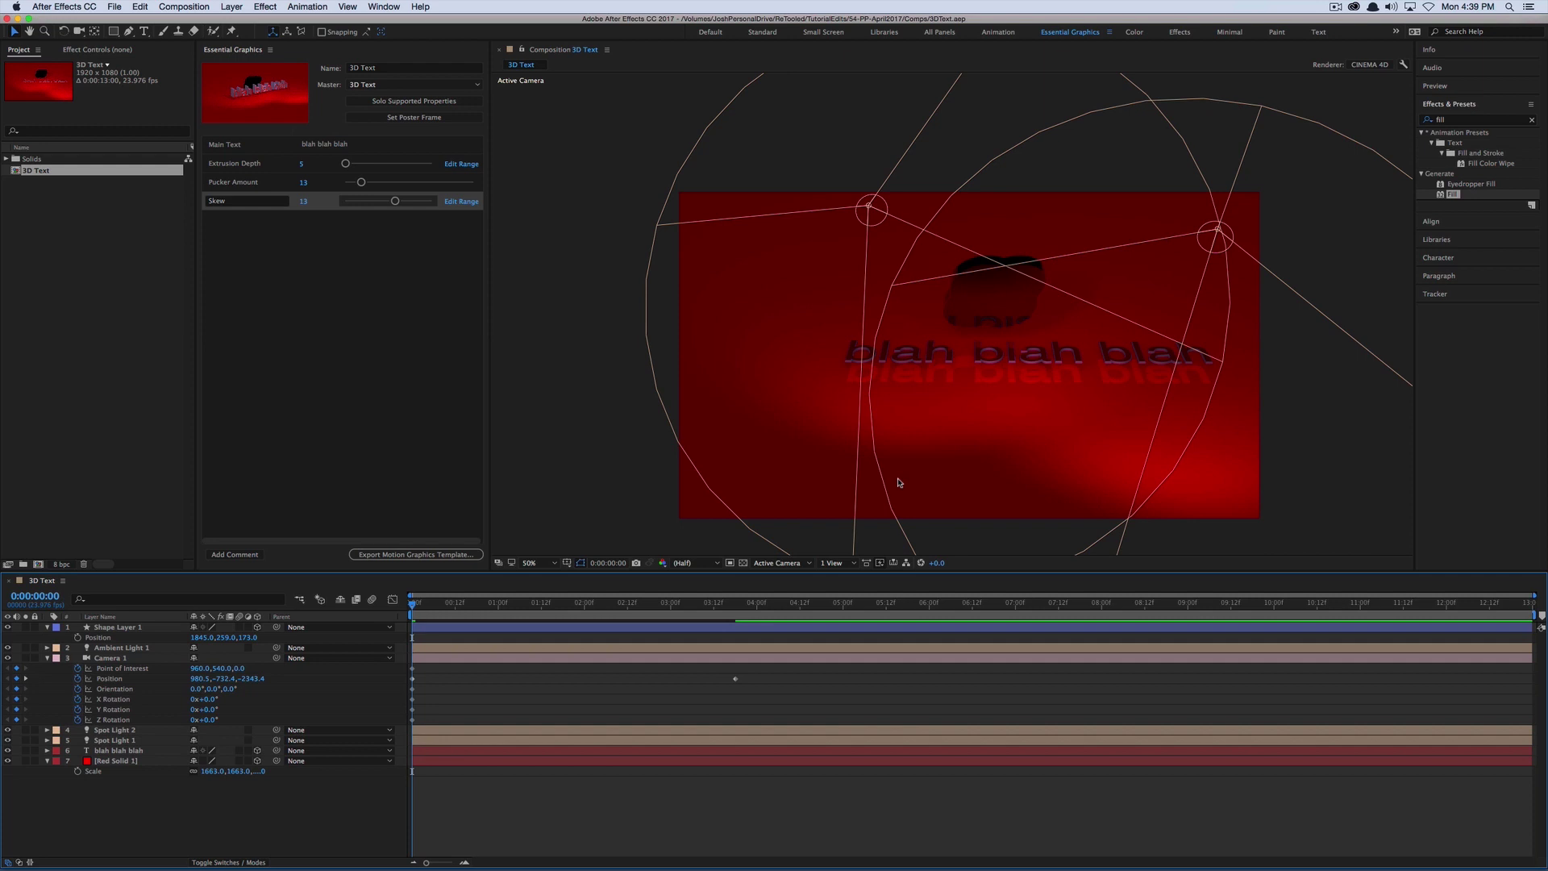
Export the 3D Text motion graphics template again with Local Drive as the destination
click(415, 554)
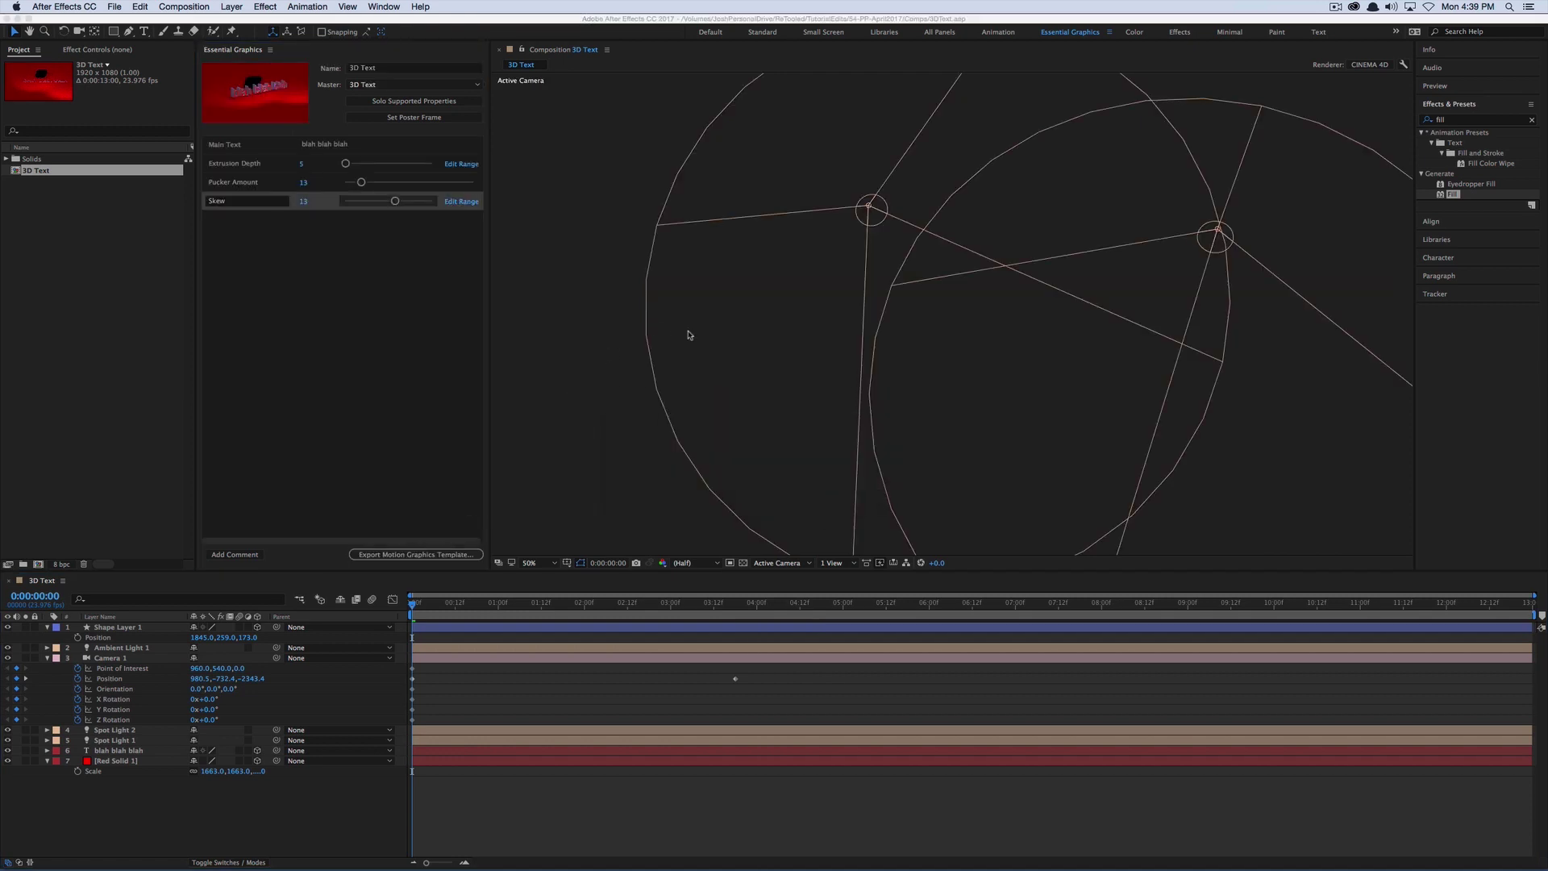
click(806, 429)
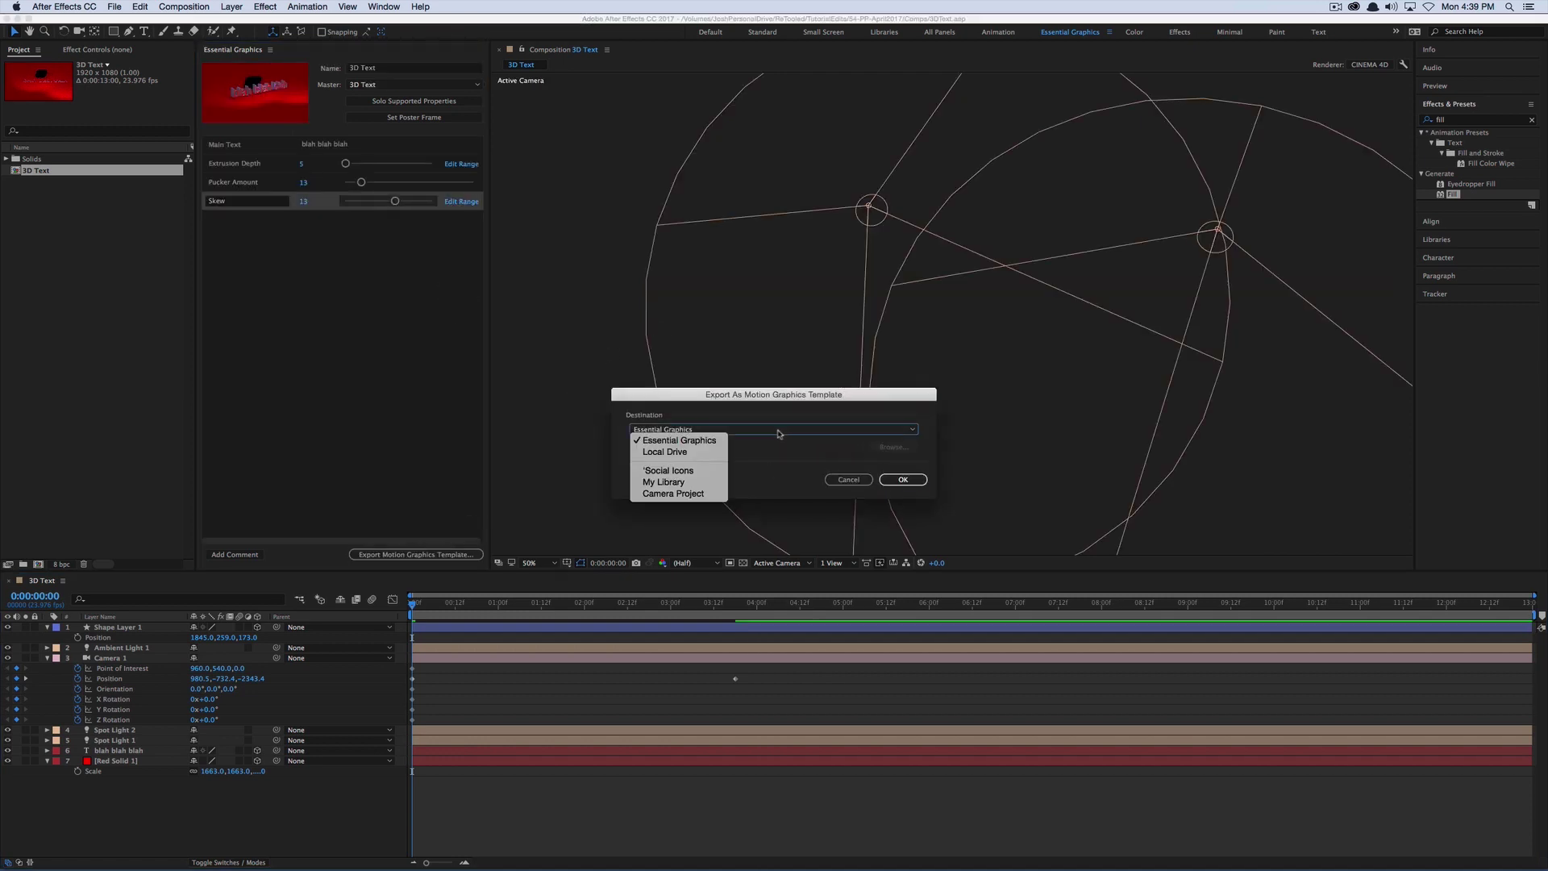
click(685, 450)
click(898, 480)
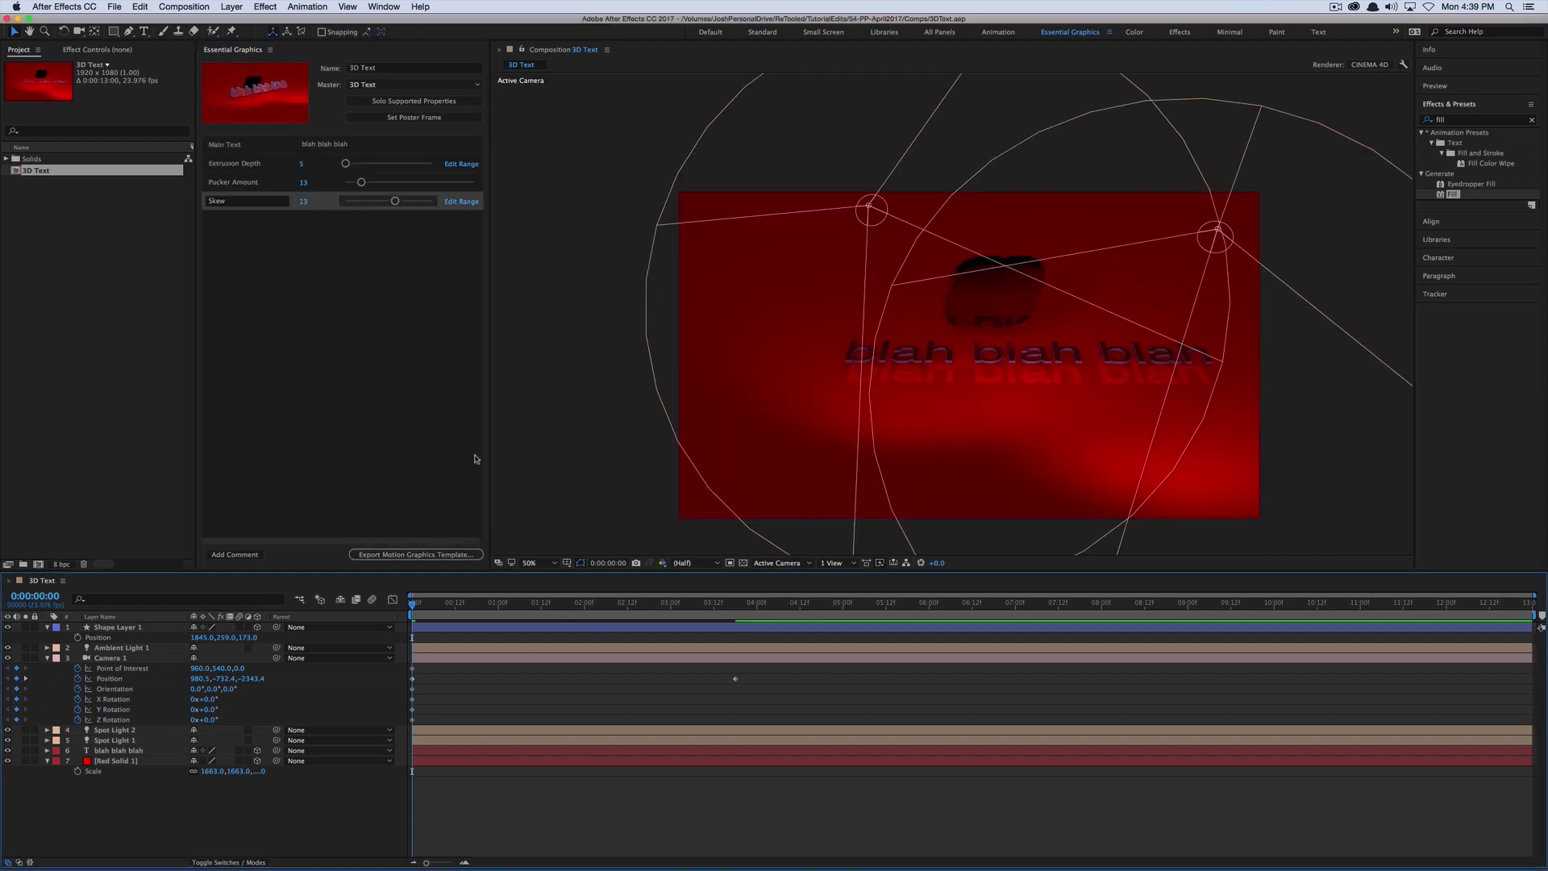
Look for the exported 3D Text.mogrt file on the Desktop in Finder, then return to After Effects
key(super+Tab)
key(super+Tab)
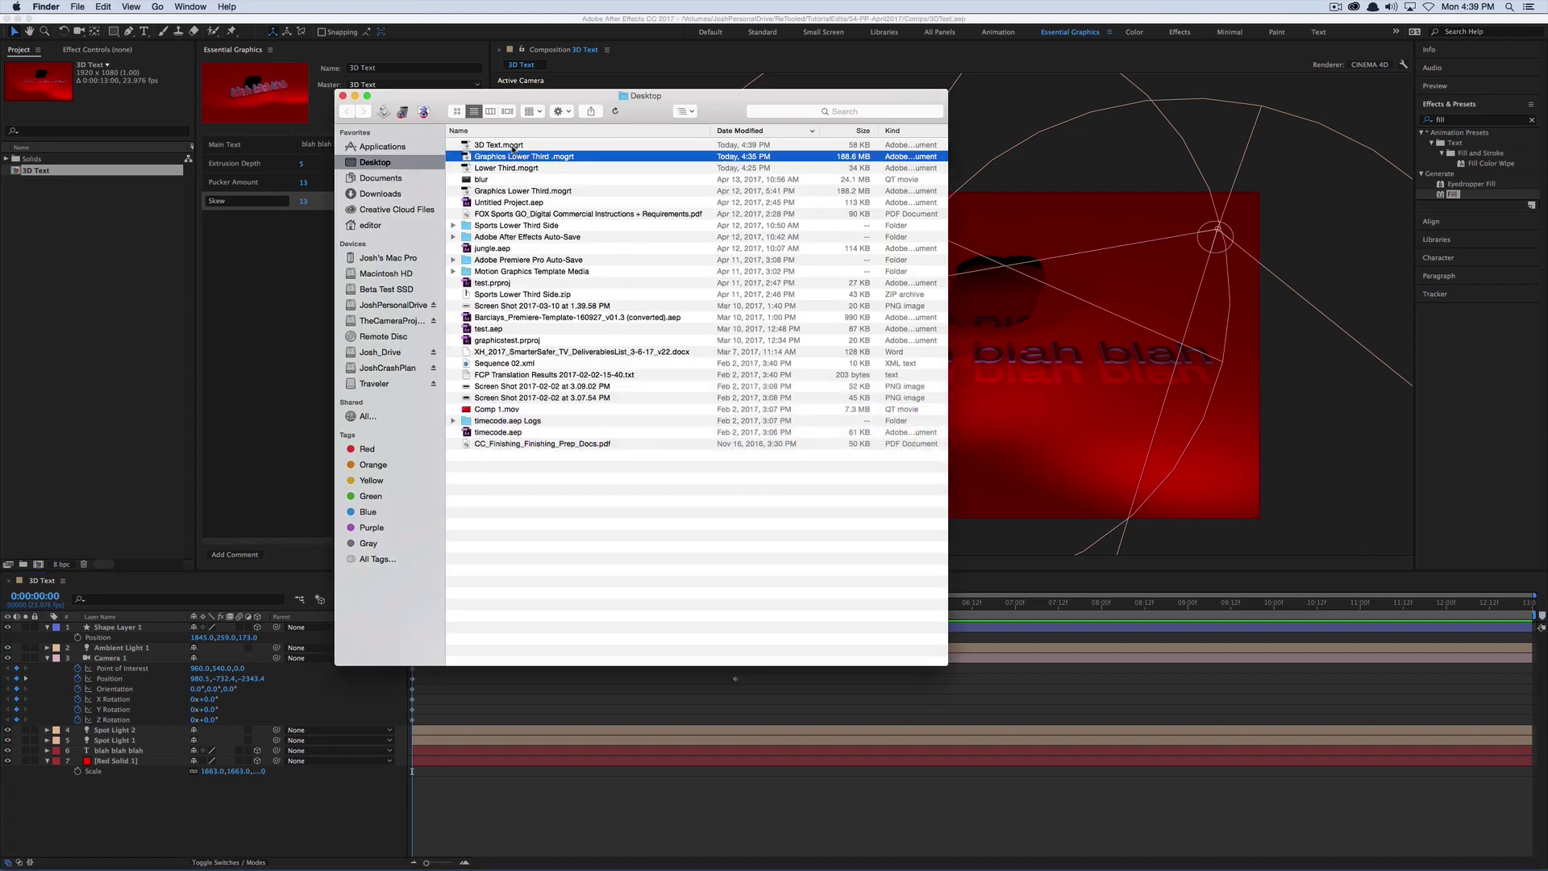
click(514, 146)
click(1040, 843)
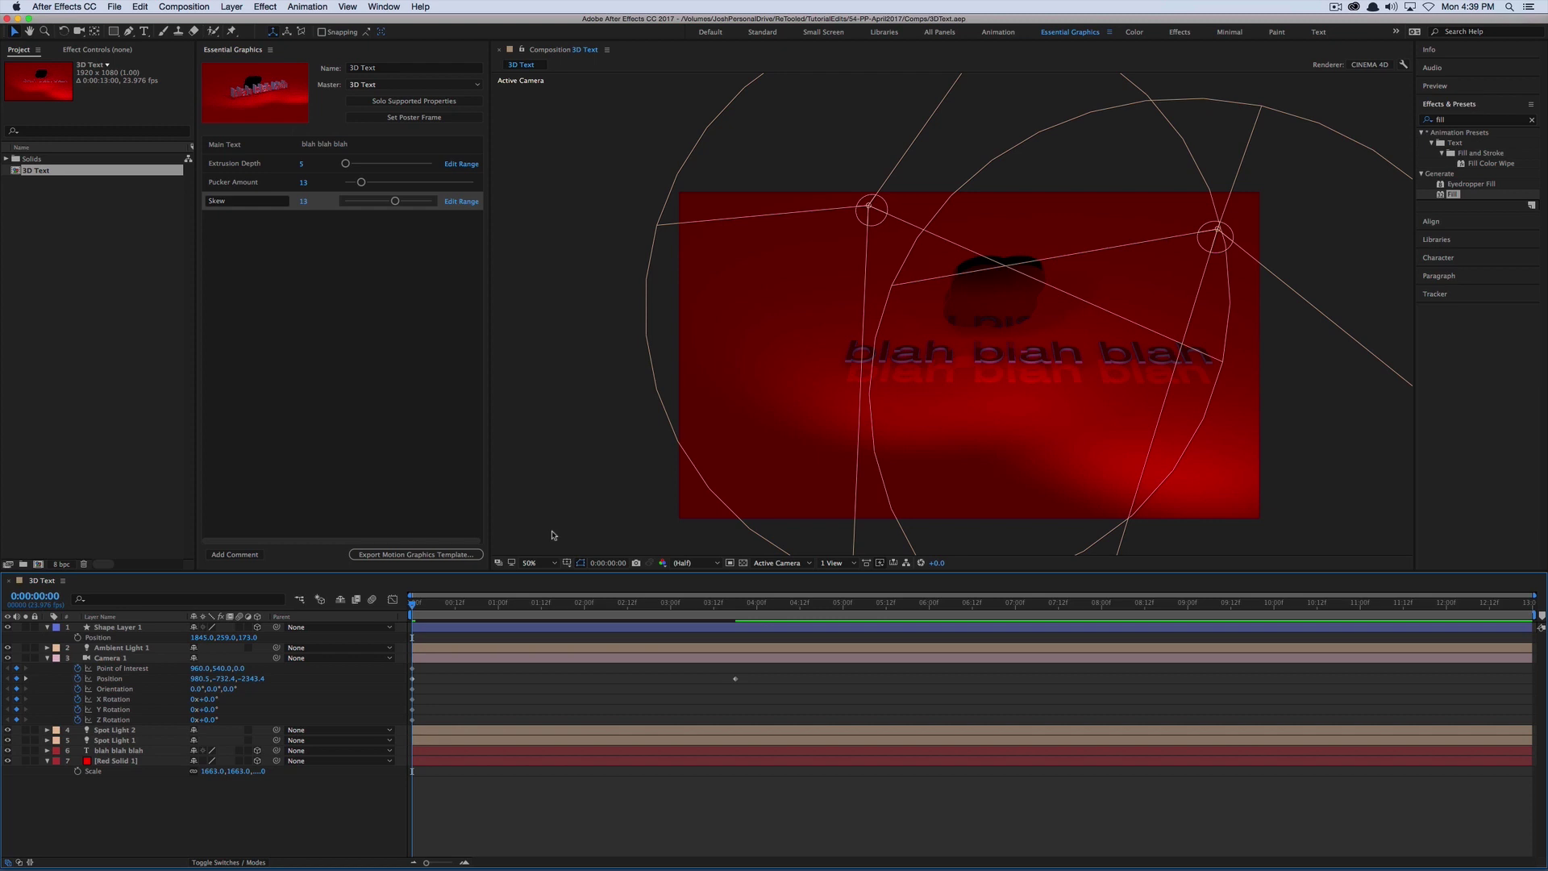
Switch to Premiere Pro, add the 3D Text template to V1 after the Graphics Lower Third clip, and select it with the playhead at 00:00:31:01
key(super+Tab)
key(super+Tab)
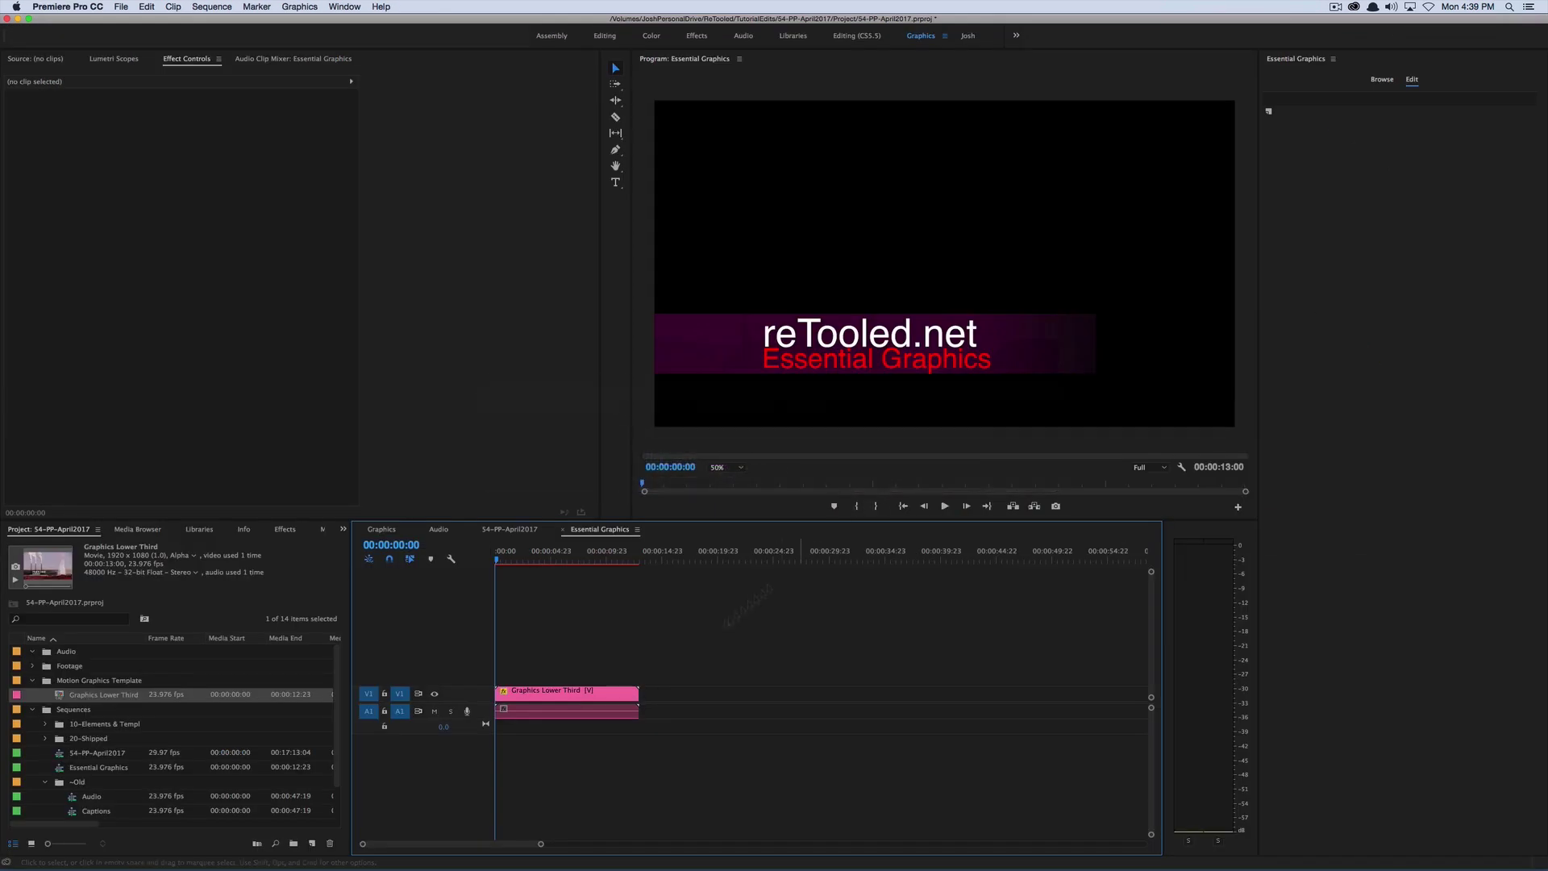
click(1384, 80)
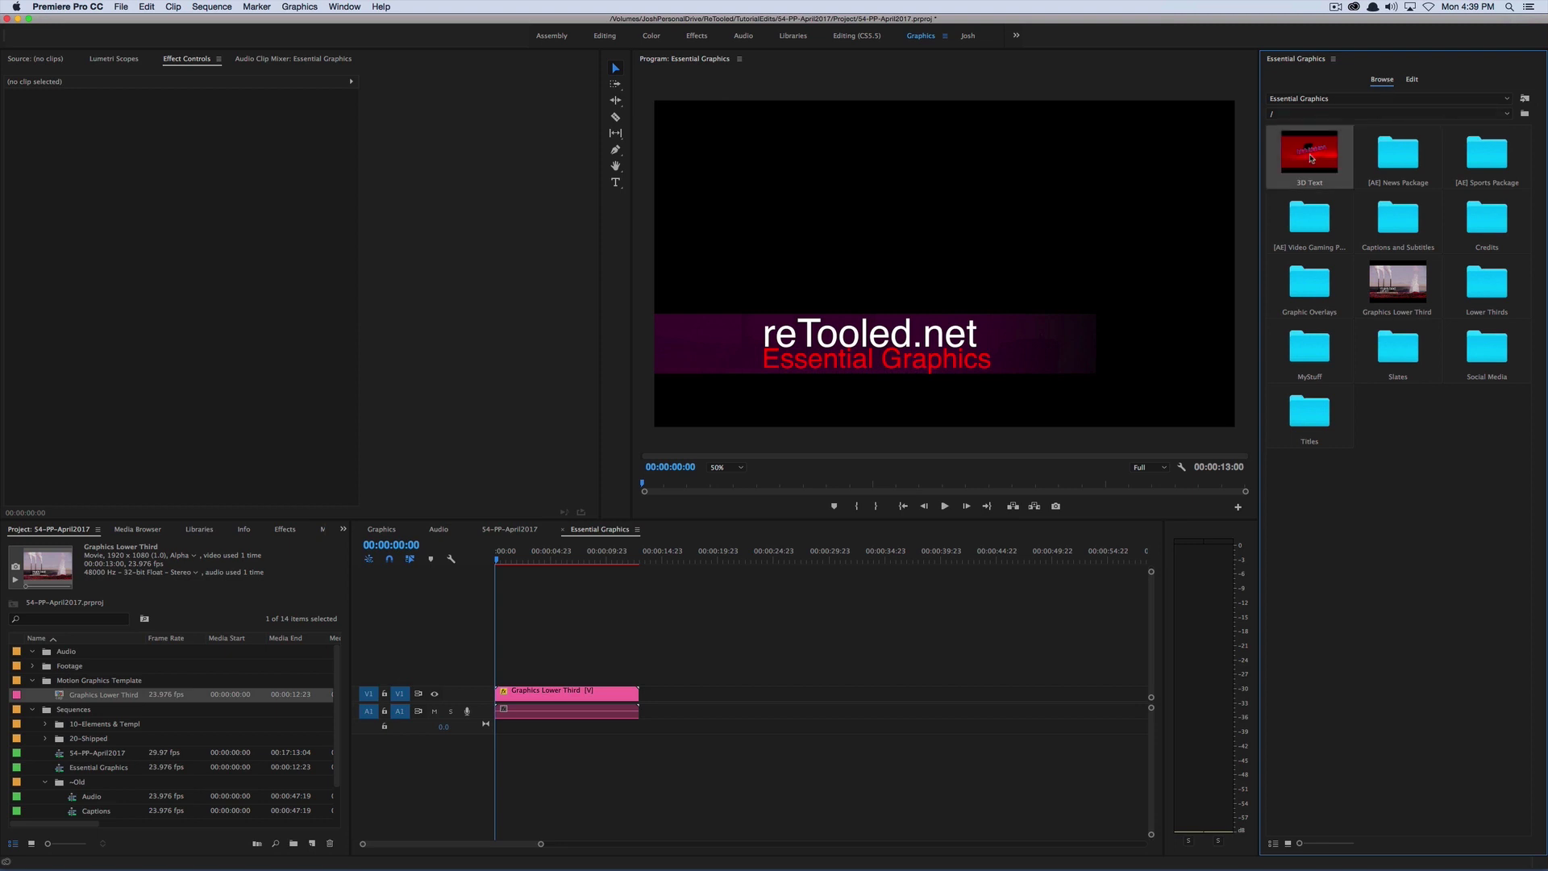
drag(1304, 155, 770, 697)
drag(758, 558, 813, 577)
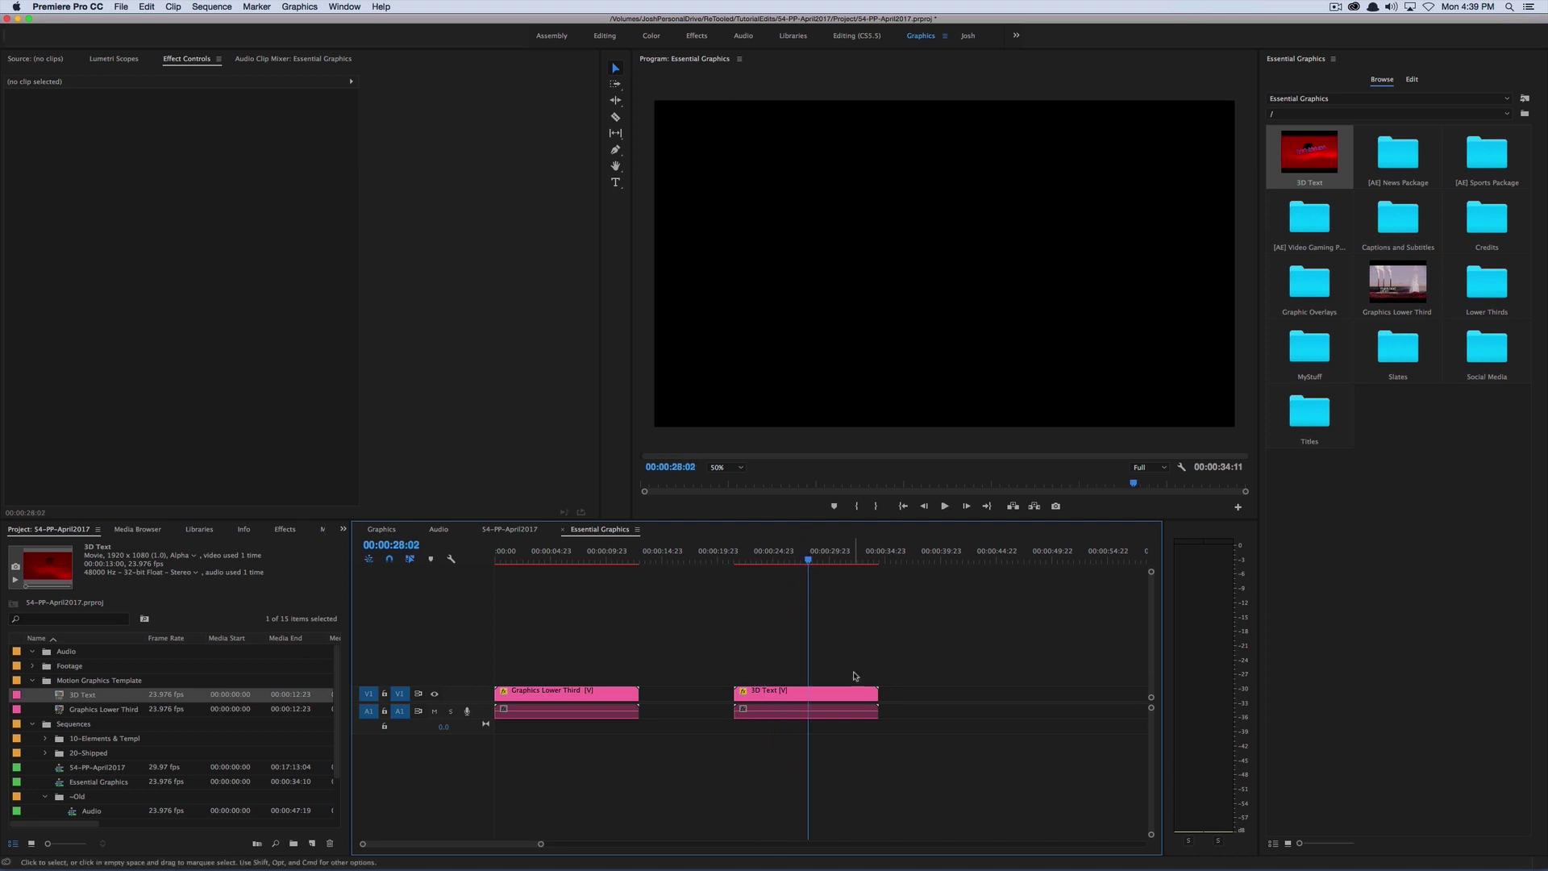
click(832, 694)
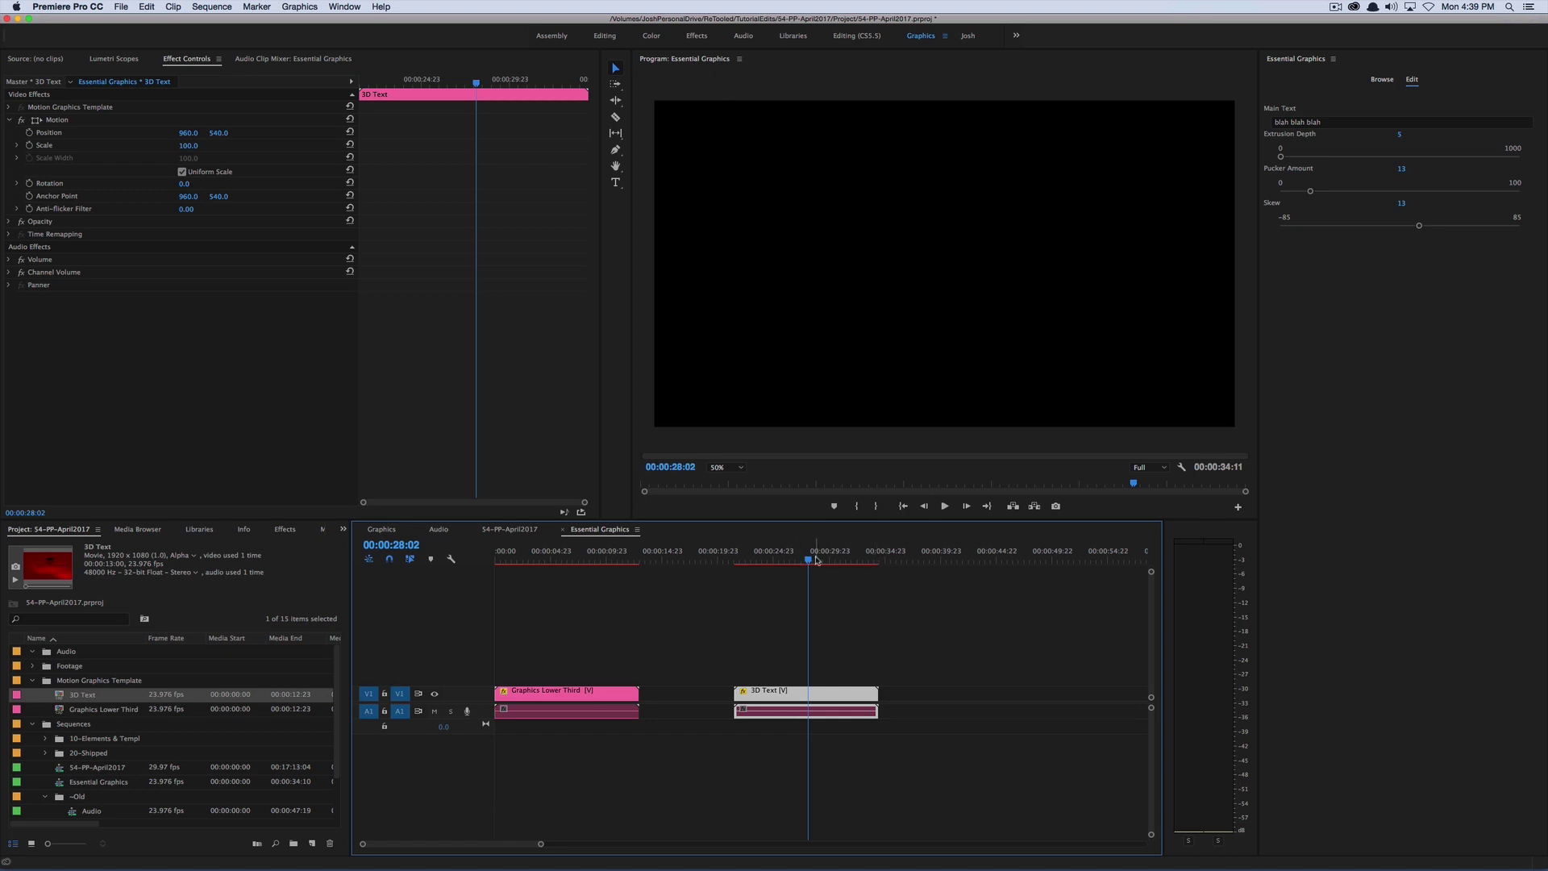
drag(809, 559, 841, 559)
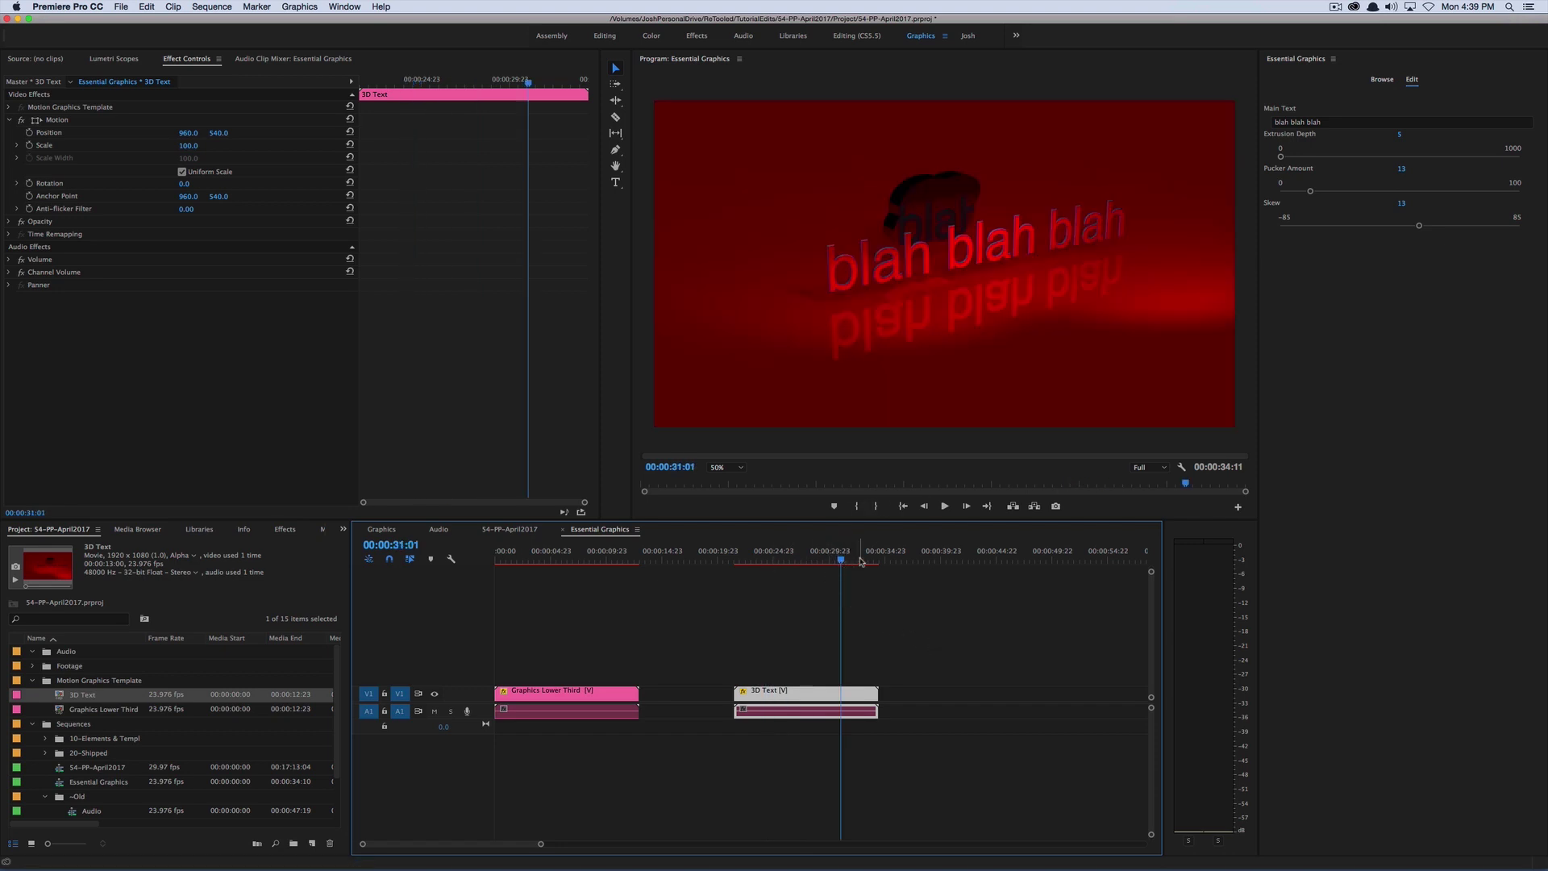
Change the 3D Text clip's Main Text to "reTooled.net"
click(1334, 122)
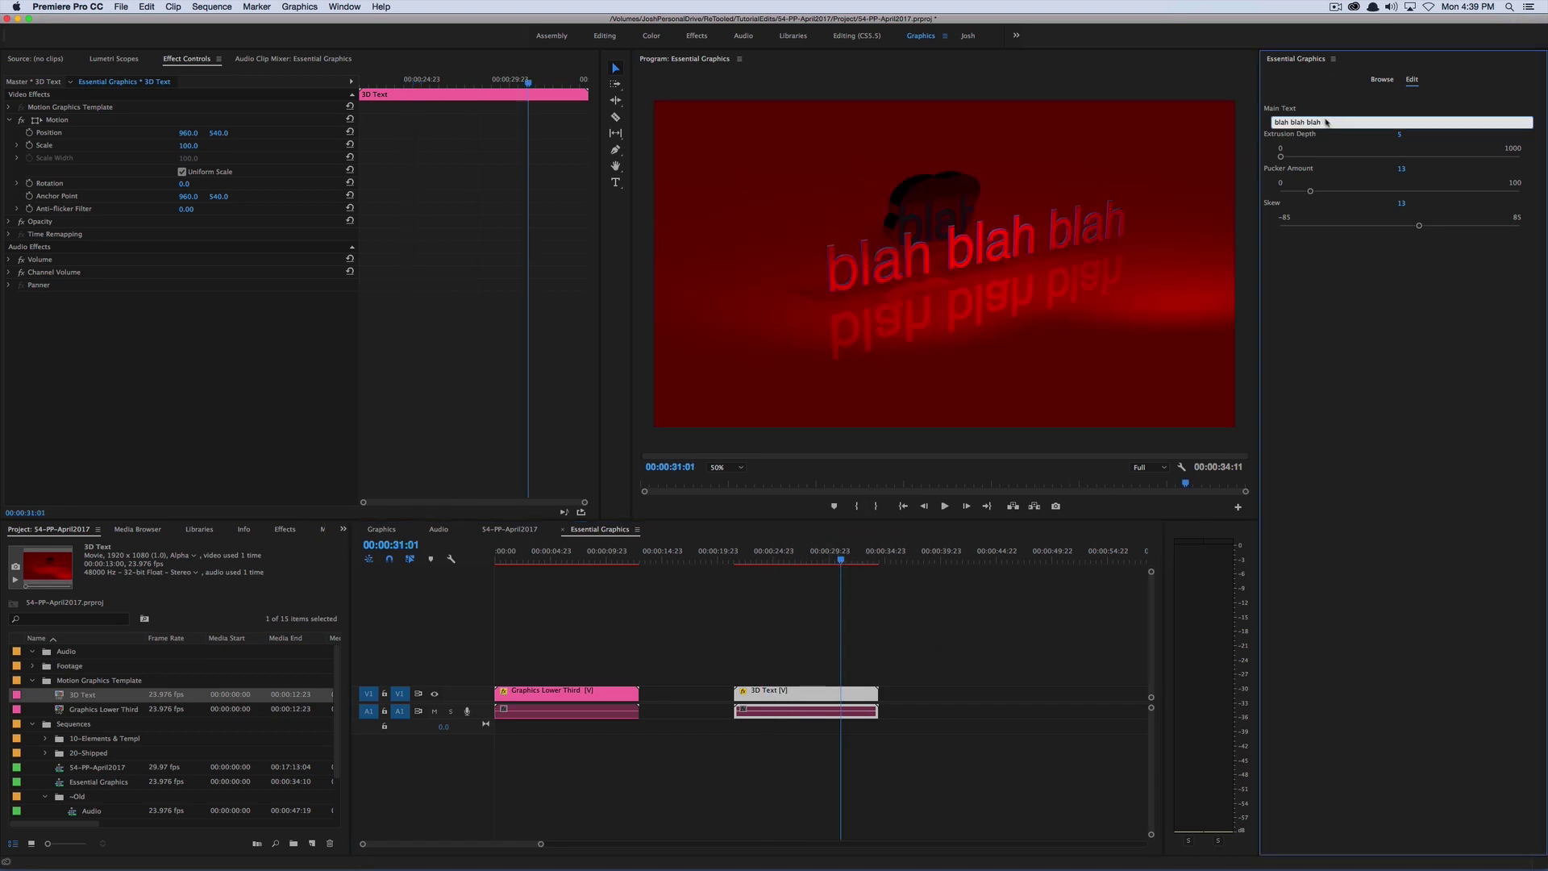
text(reTooled.net)
key(Return)
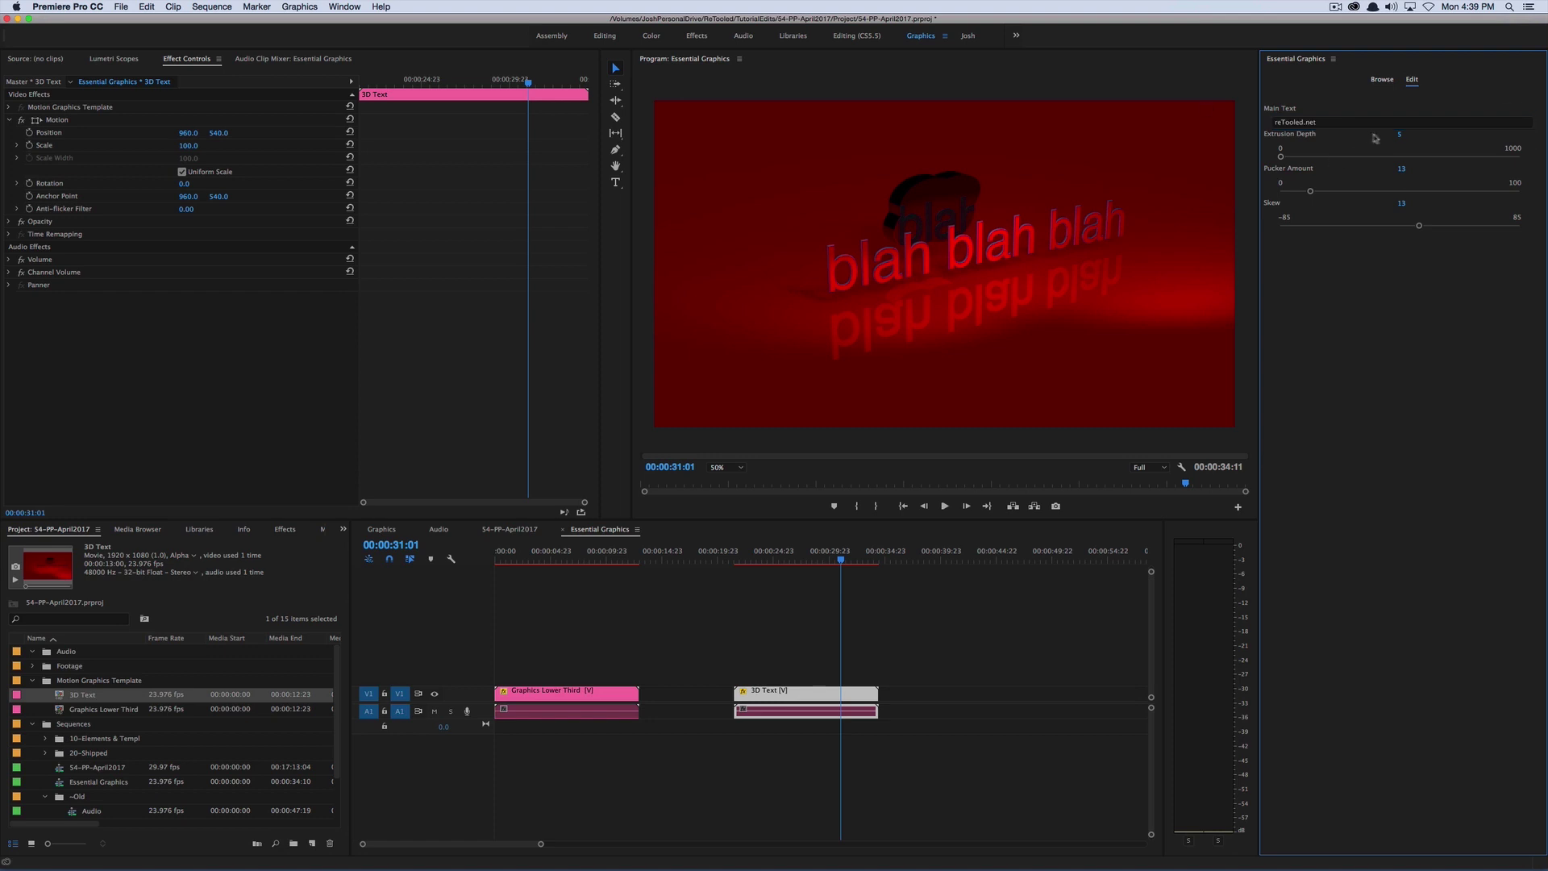
Set the 3D Text clip's Extrusion Depth to 100 and its Pucker Amount to 19
click(1400, 134)
text(100)
key(Return)
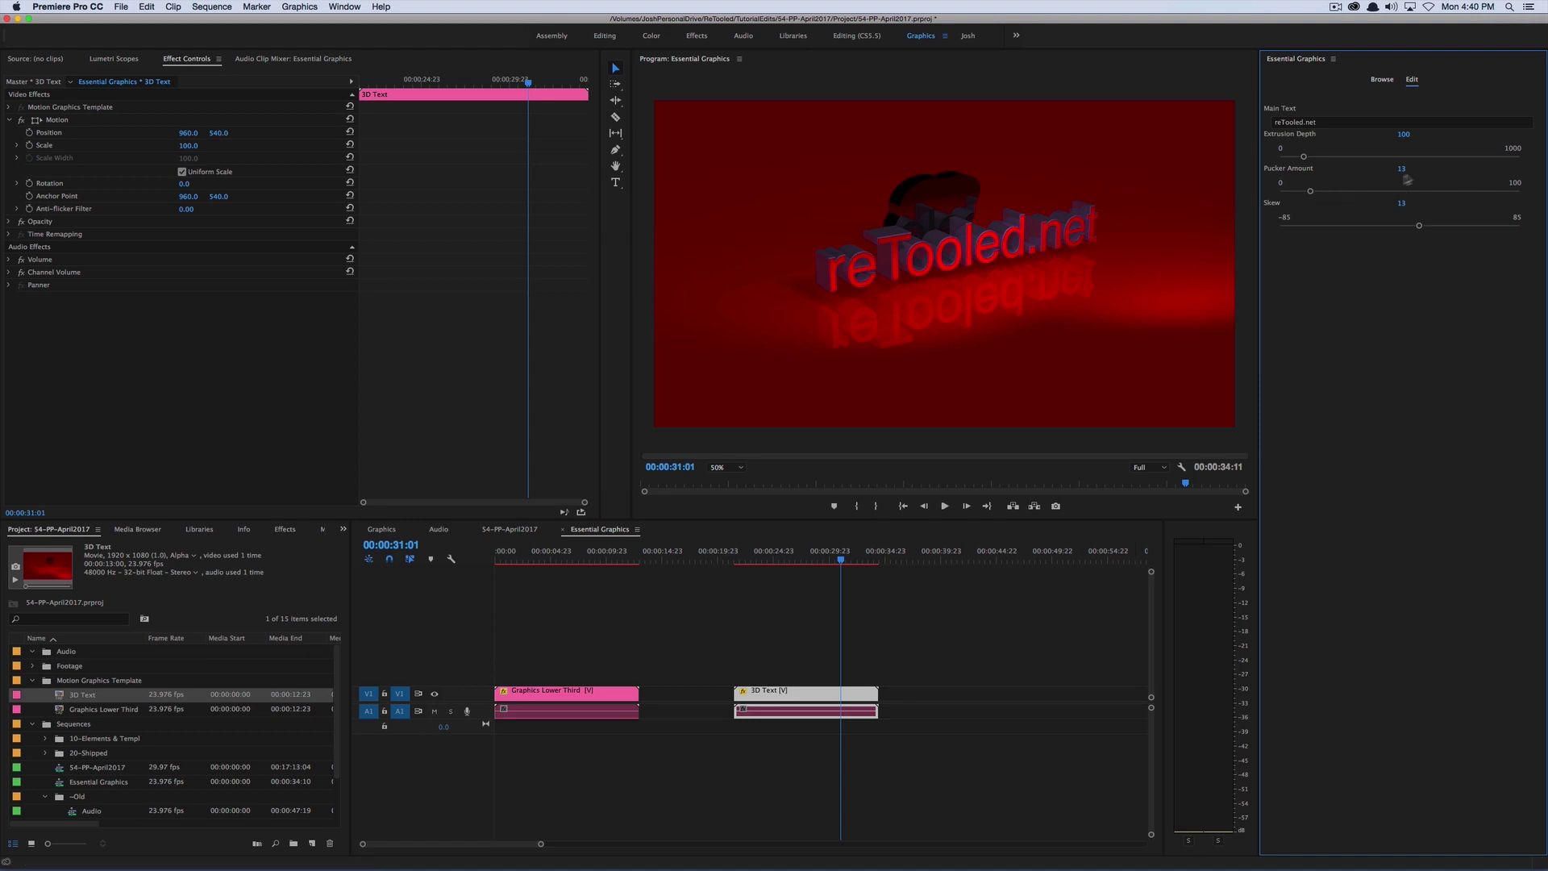
click(1413, 166)
text(35)
key(Return)
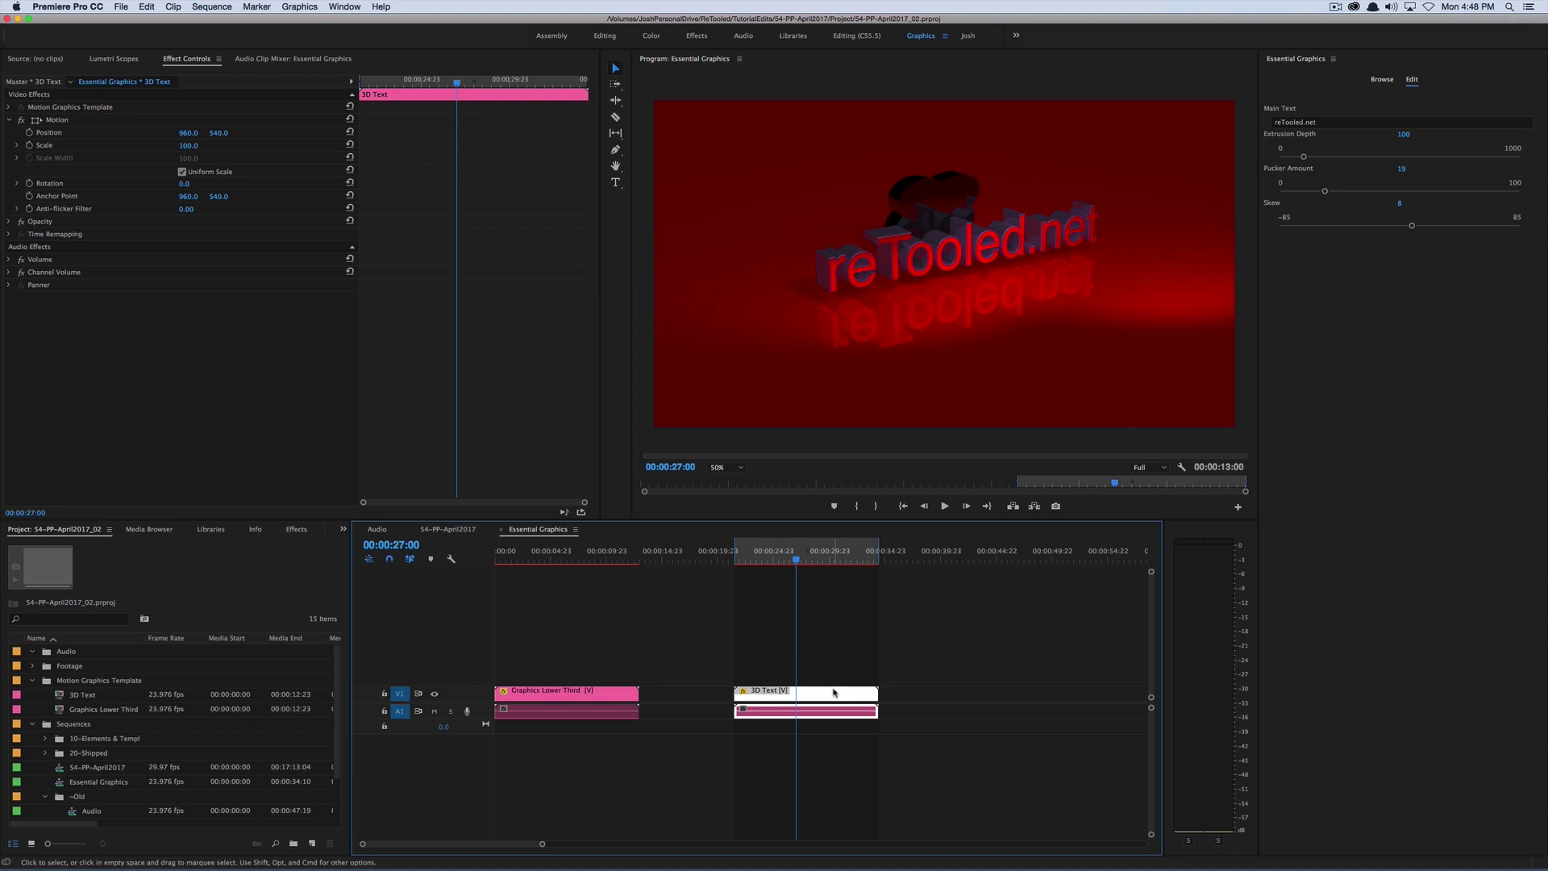
Delete the 3D Text clip from the sequence and switch to the SocialMedia project in After Effects
key(Delete)
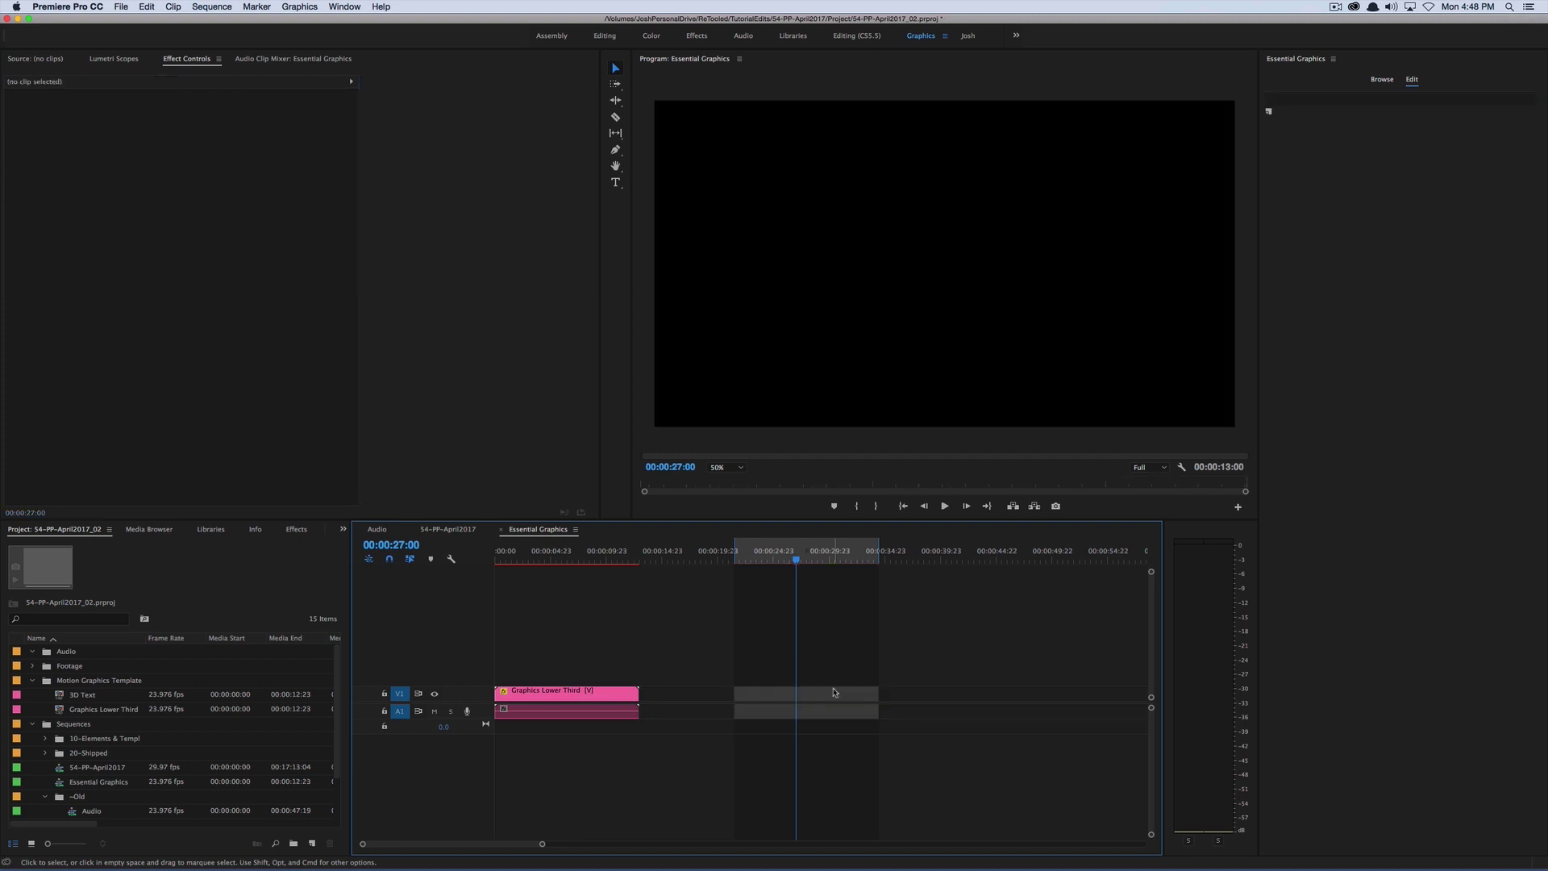
key(super+Tab)
click(676, 431)
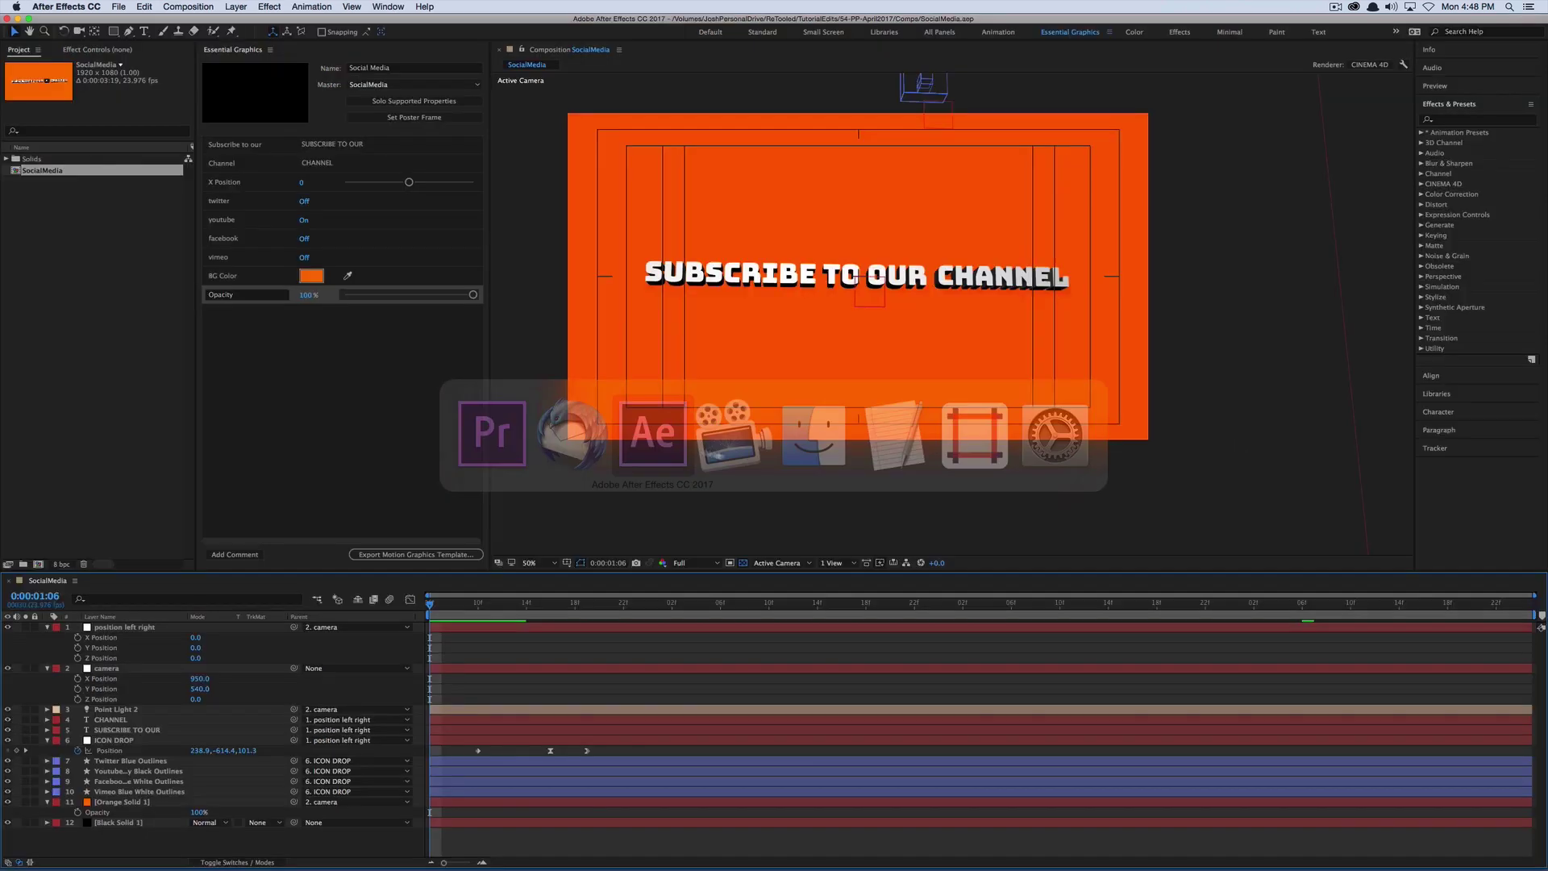
Move the SocialMedia composition to 0:00:02:02 and check its 3D renderer in the composition settings
drag(456, 603, 671, 640)
key(super+k)
click(695, 350)
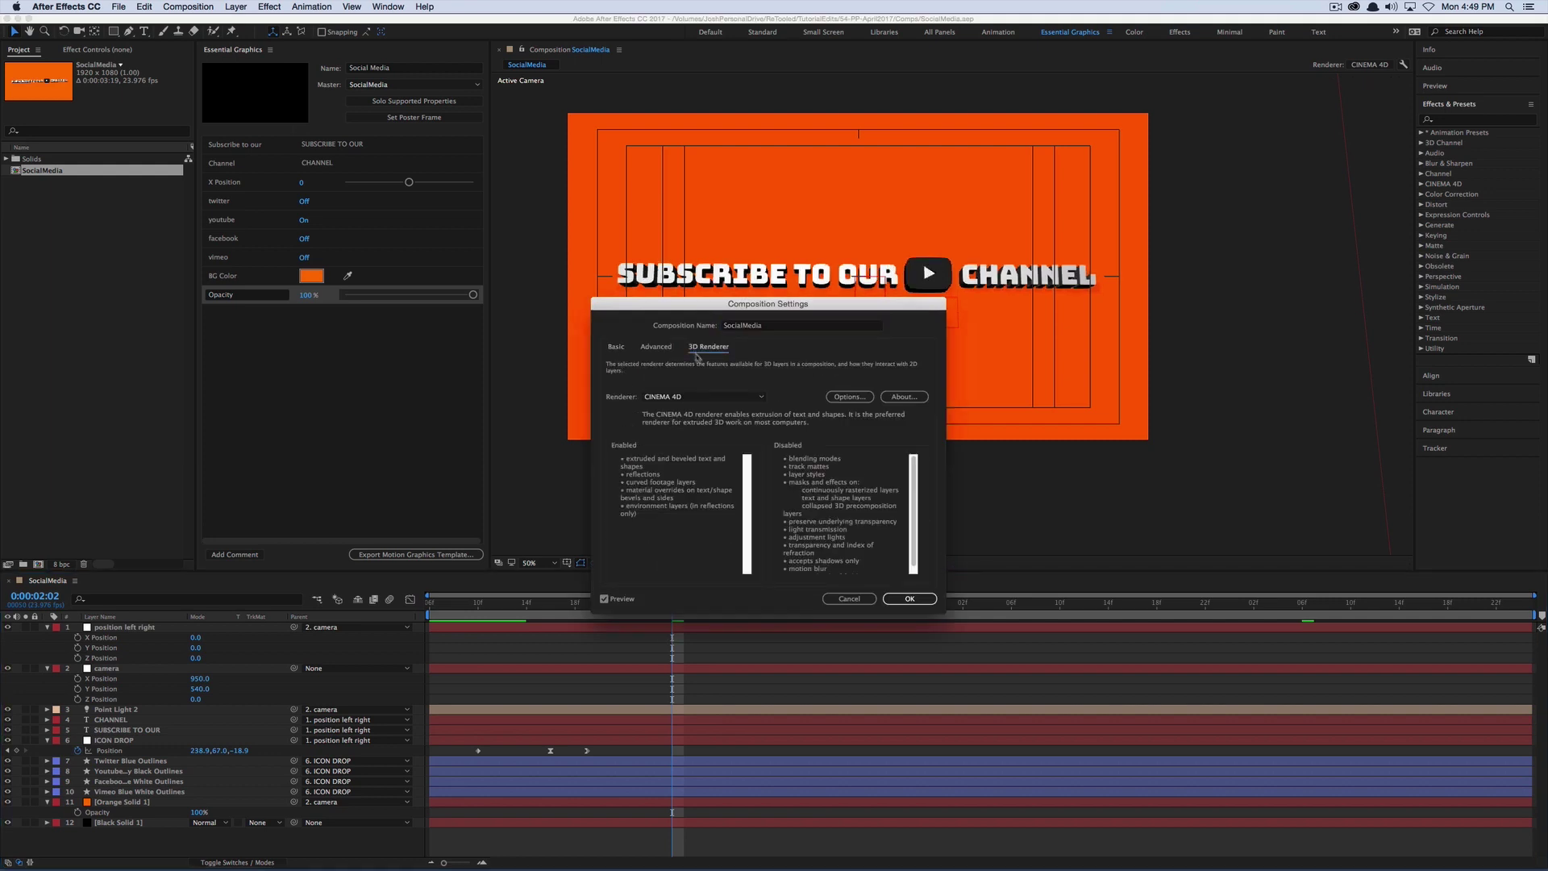